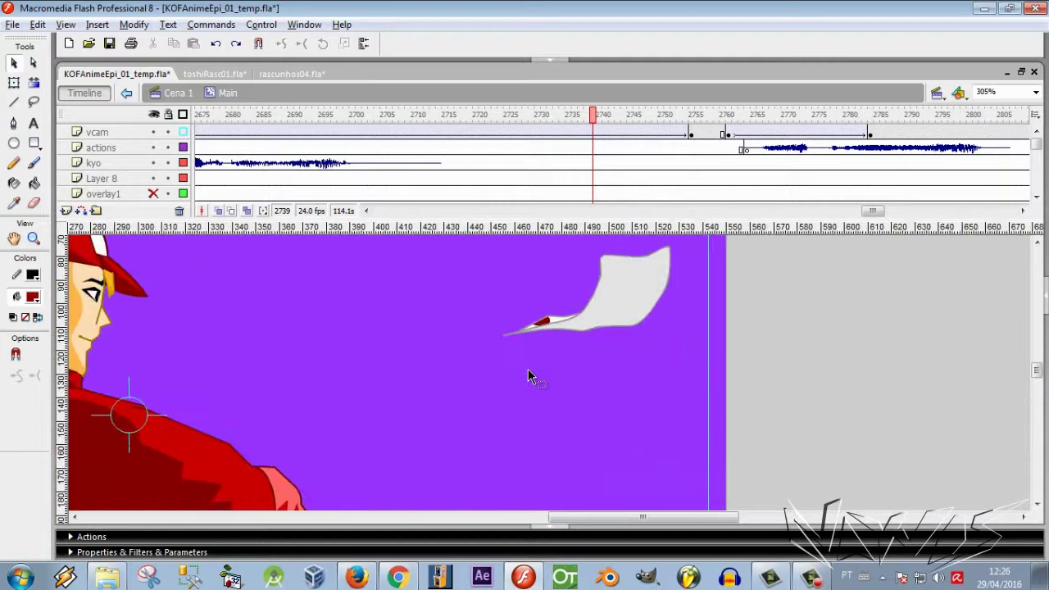
Step: Play back the flying paper animation in the Main symbol from frame 2723
scroll(528, 377, "down", 1)
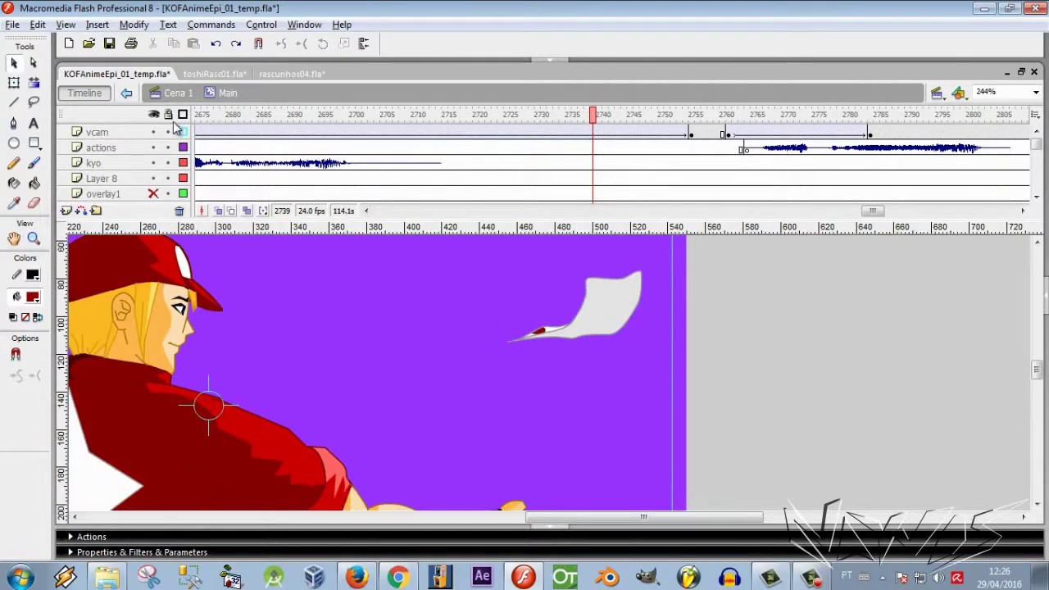
left_click_drag(597, 123, 490, 131)
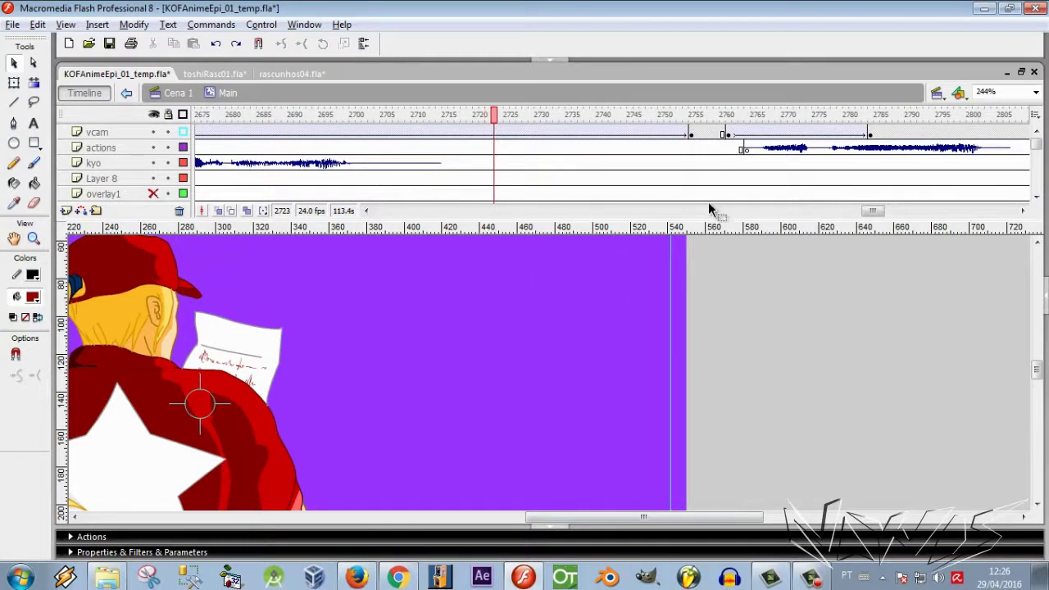
key("Return")
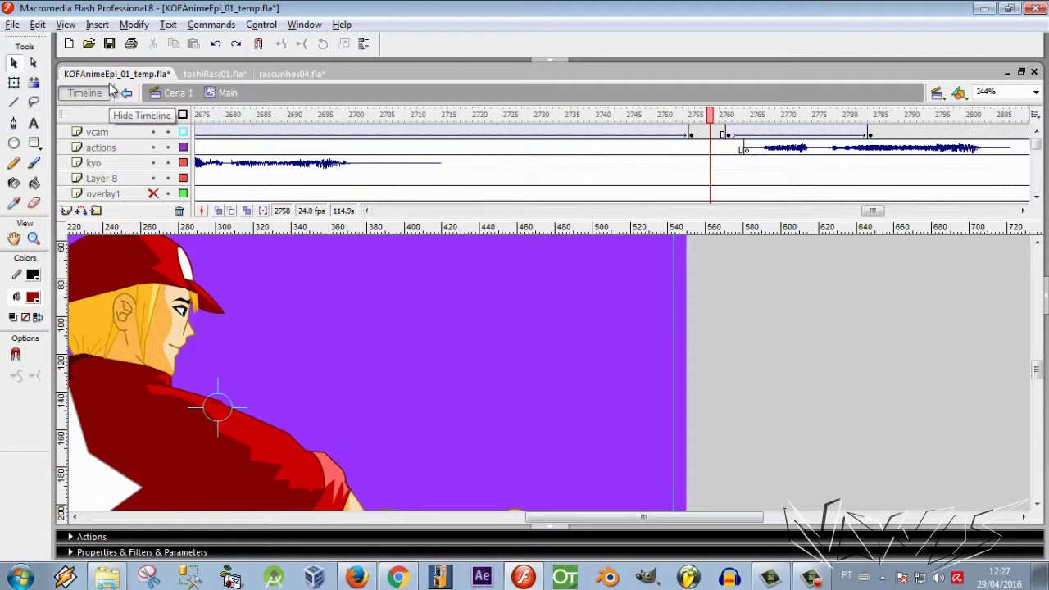
Step: Switch to the toshiRasc01.fla document and play the ninja smoke bomb sketch twice from its opening pose
left_click(215, 74)
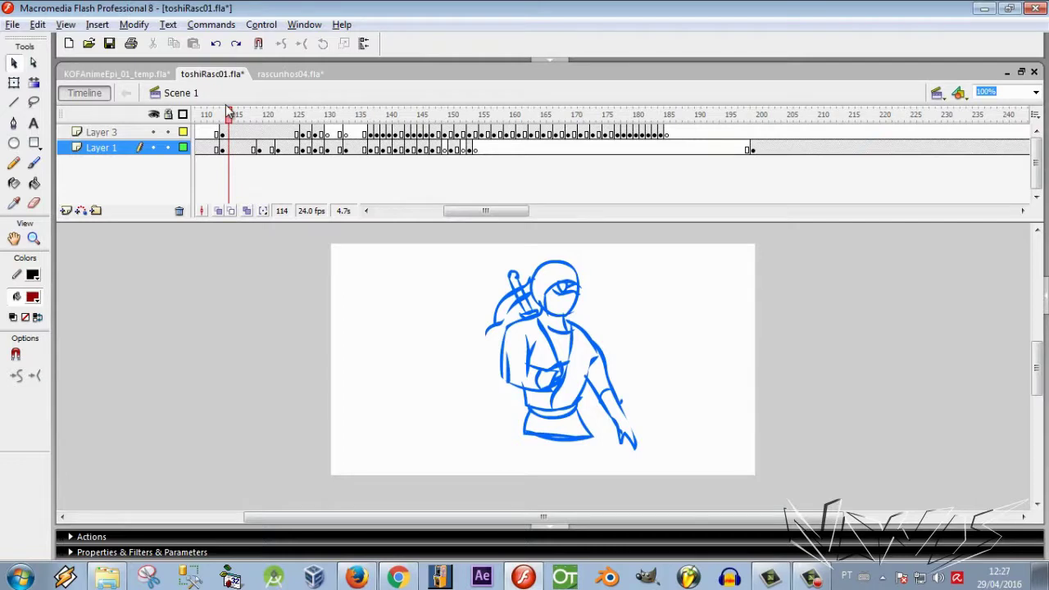
key("Return")
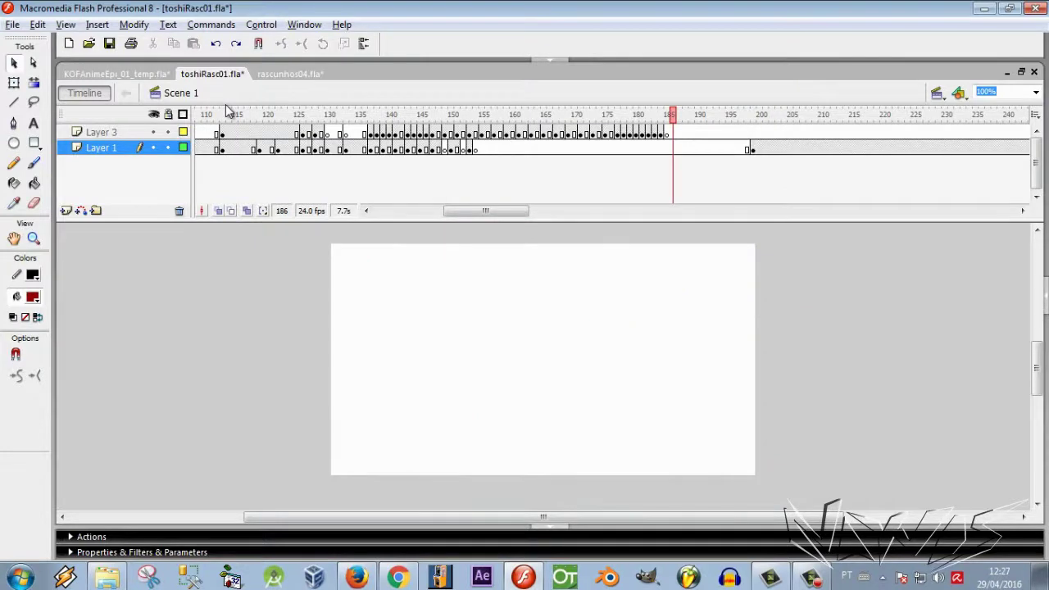
left_click(253, 114)
key("Return")
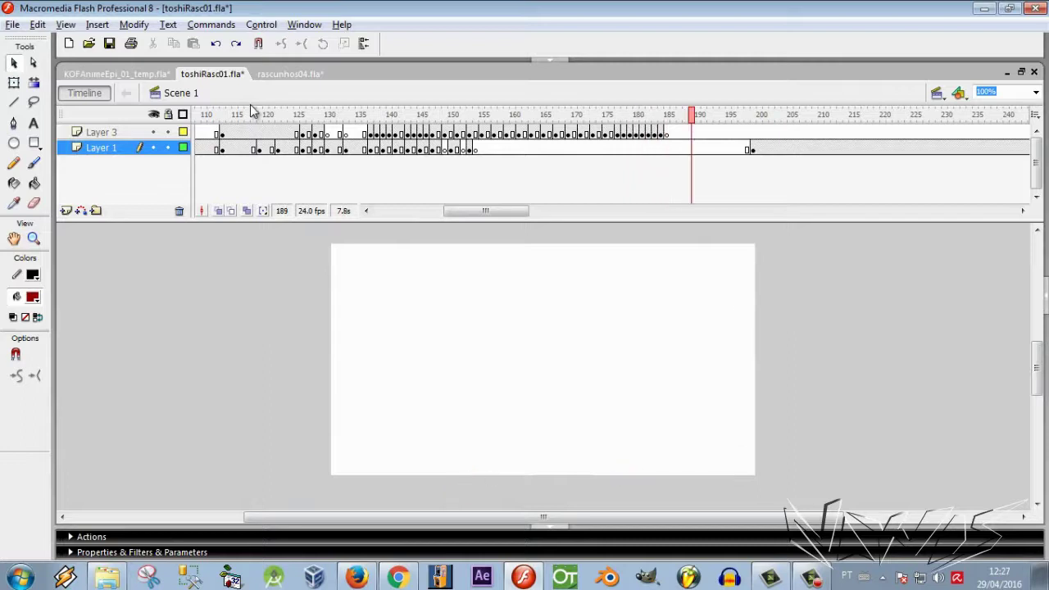
Step: Step backward frame by frame through the dissolving smoke to the ninja's throwing poses
key("comma")
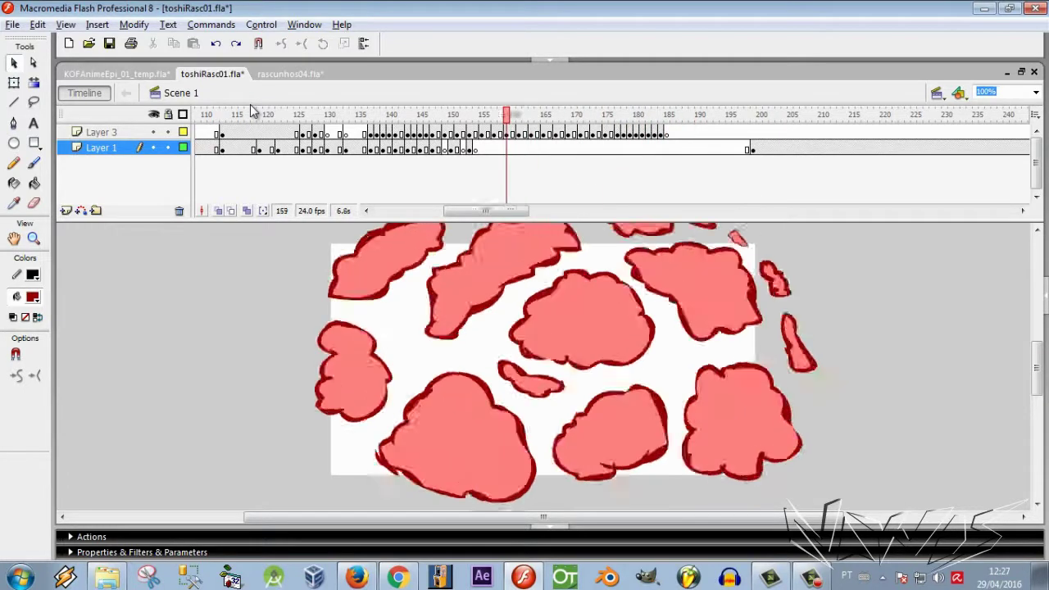
key("comma")
key("comma")
key("comma")
key("comma")
key("comma")
key("comma")
key("comma")
key("comma")
key("comma")
key("comma")
key("comma")
key("comma")
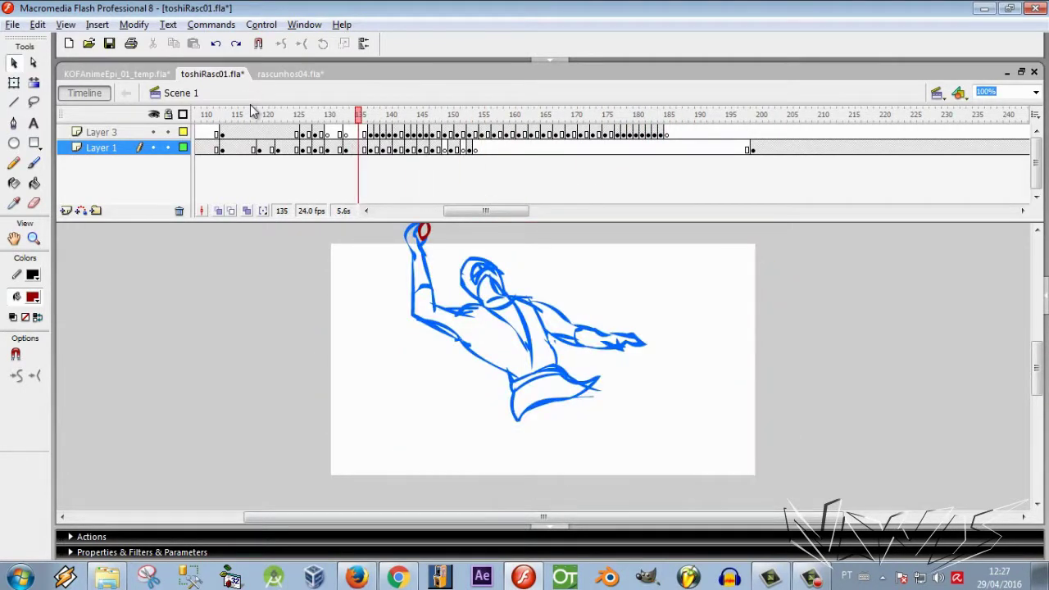
key("comma")
key("comma")
key("comma")
key("comma")
key("comma")
key("comma")
key("comma")
key("comma")
key("comma")
key("comma")
key("comma")
key("comma")
Step: Examine the smoke bomb animation frame by frame, from the ninja's throw through the explosion and dissolving smoke to frame 185
key("period")
key("period")
key("period")
key("period")
key("period")
key("period")
key("period")
key("period")
key("period")
key("period")
key("period")
key("period")
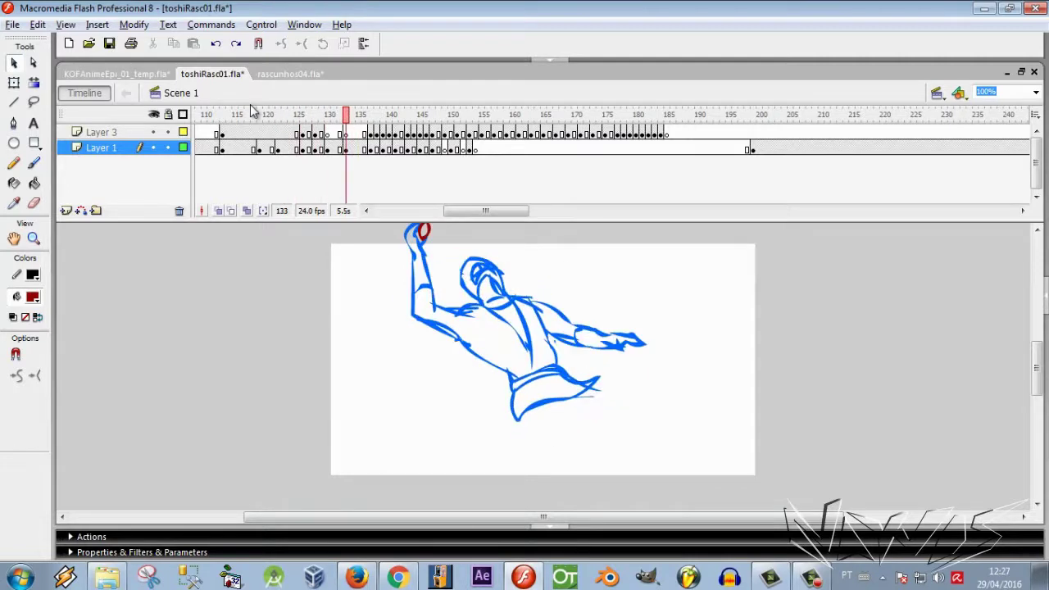
key("period")
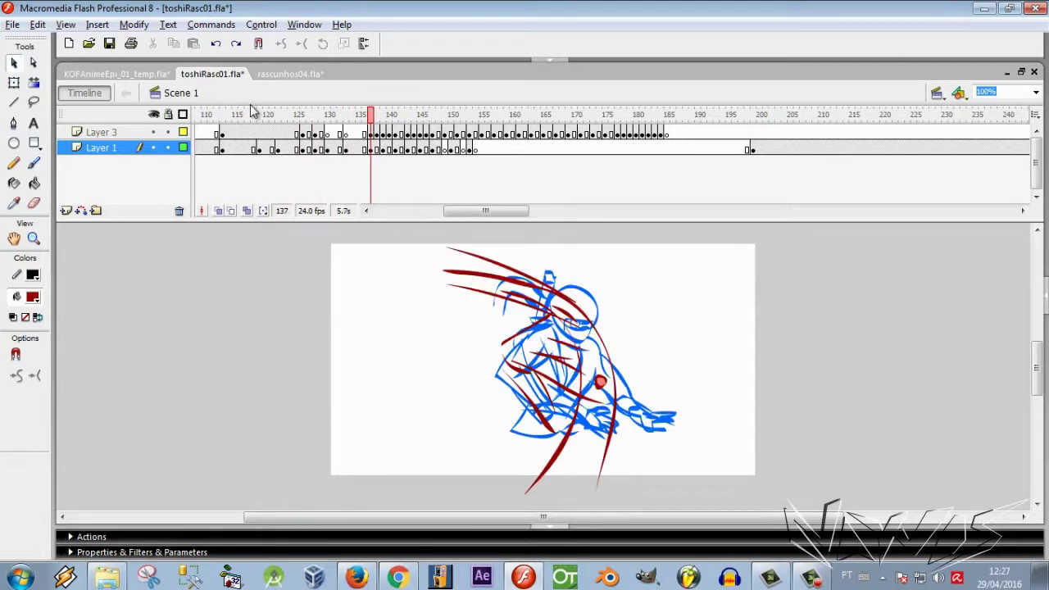
key("period")
key("period")
key("period")
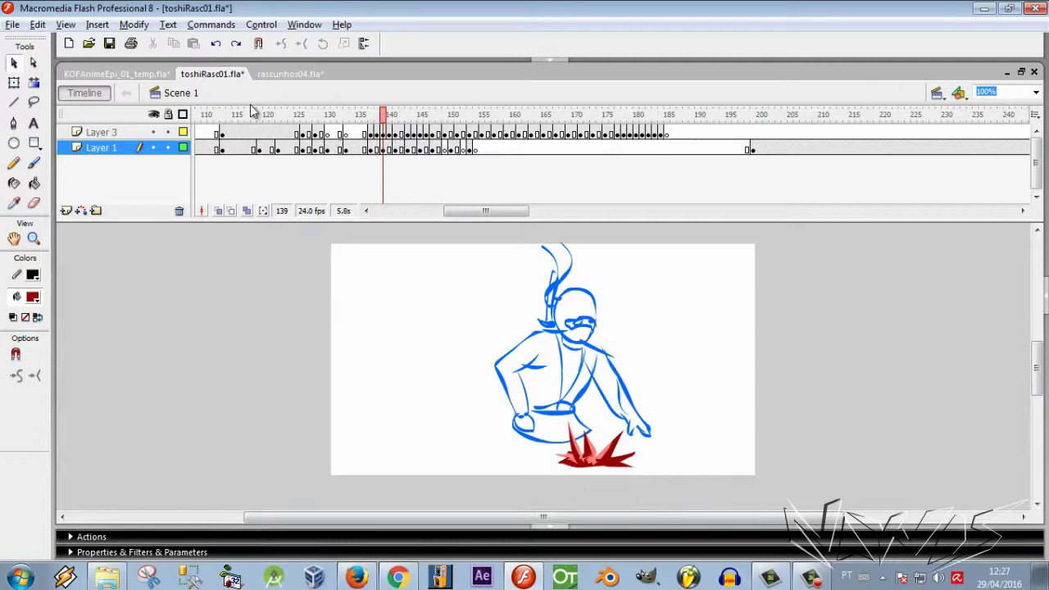
key("period")
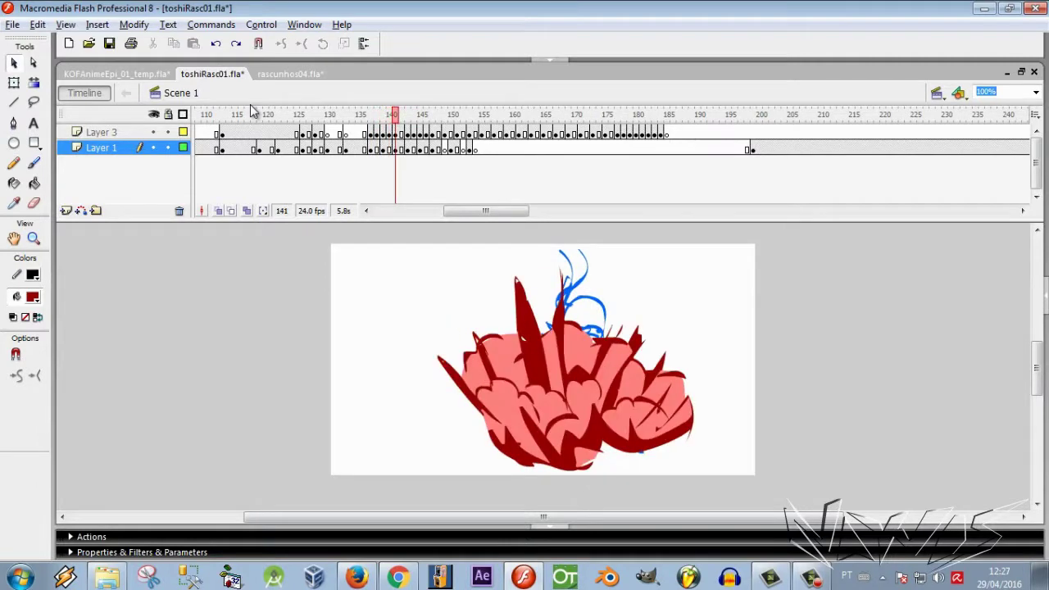
key("period")
key("period")
key("period")
key("period")
key("period")
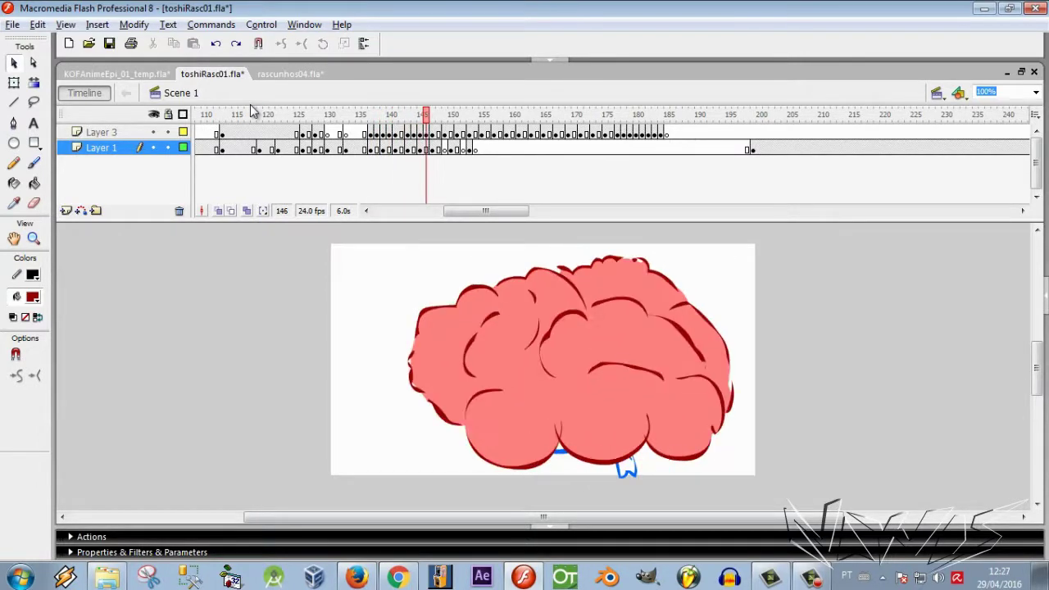
key("period")
key("period")
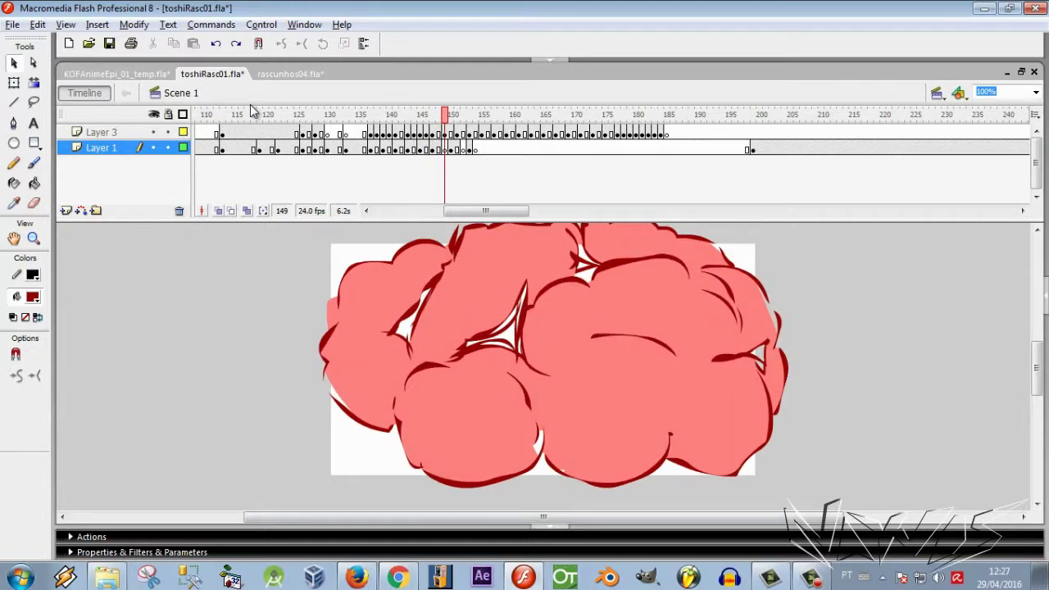
key("period")
key("period")
key("period")
key("period")
key("period")
key("period")
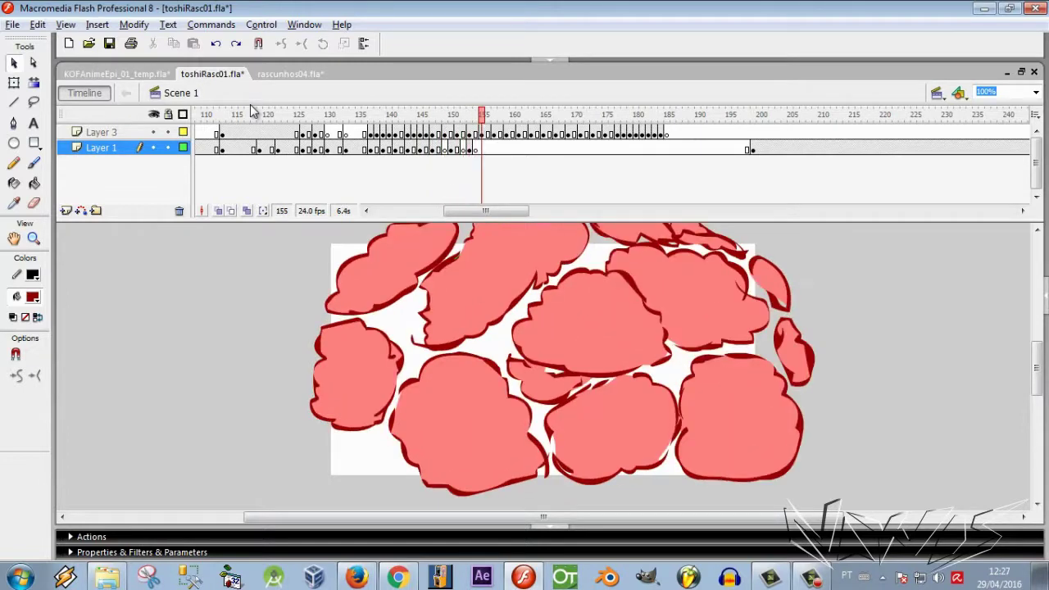
key("period")
key("period")
key("period")
key("period")
key("period")
key("period")
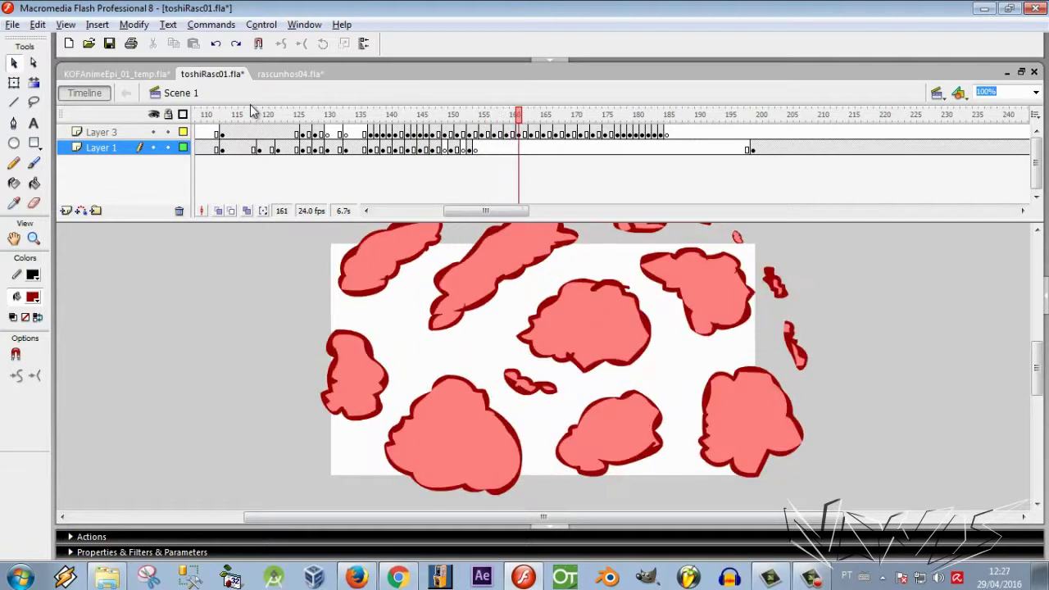
key("period")
key("period")
key("period")
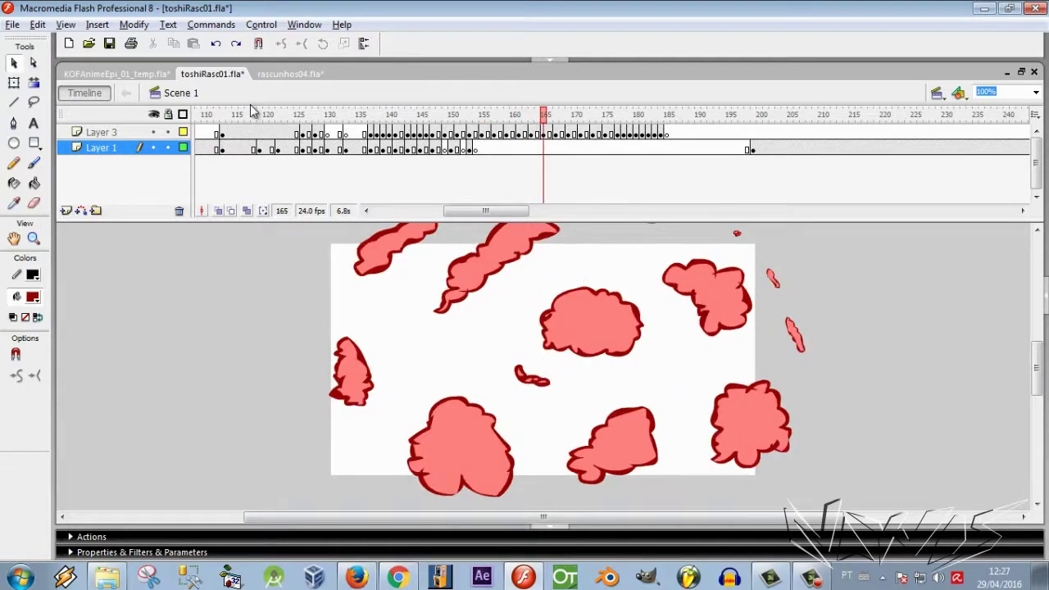
key("period")
key("period")
key("period")
key("period")
key("period")
key("period")
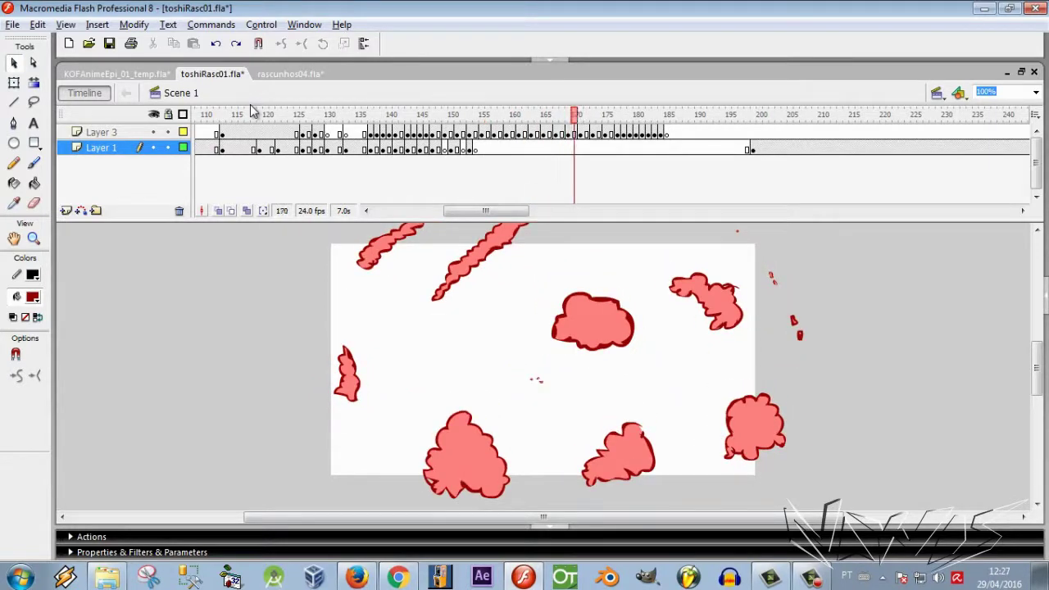
key("period")
key("period")
key("period")
key("period")
key("period")
key("period")
key("period")
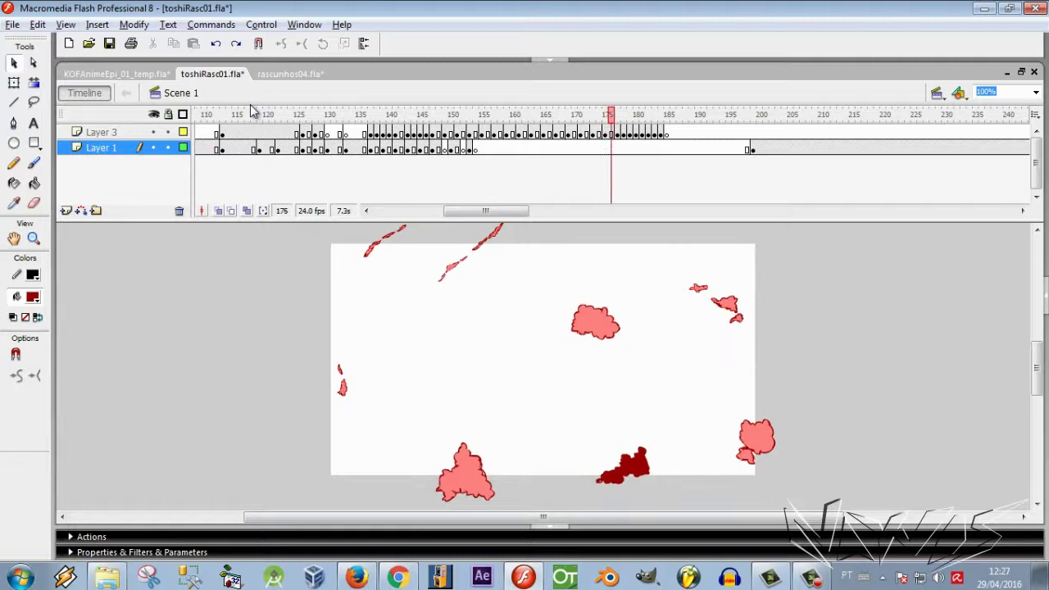
key("period")
key("period")
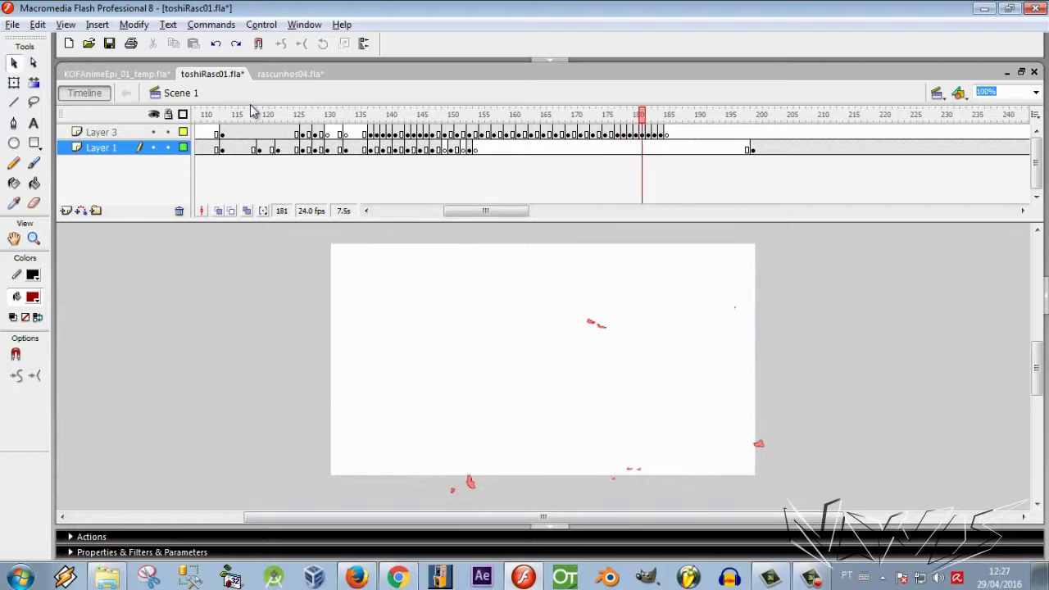
key("period")
key("period")
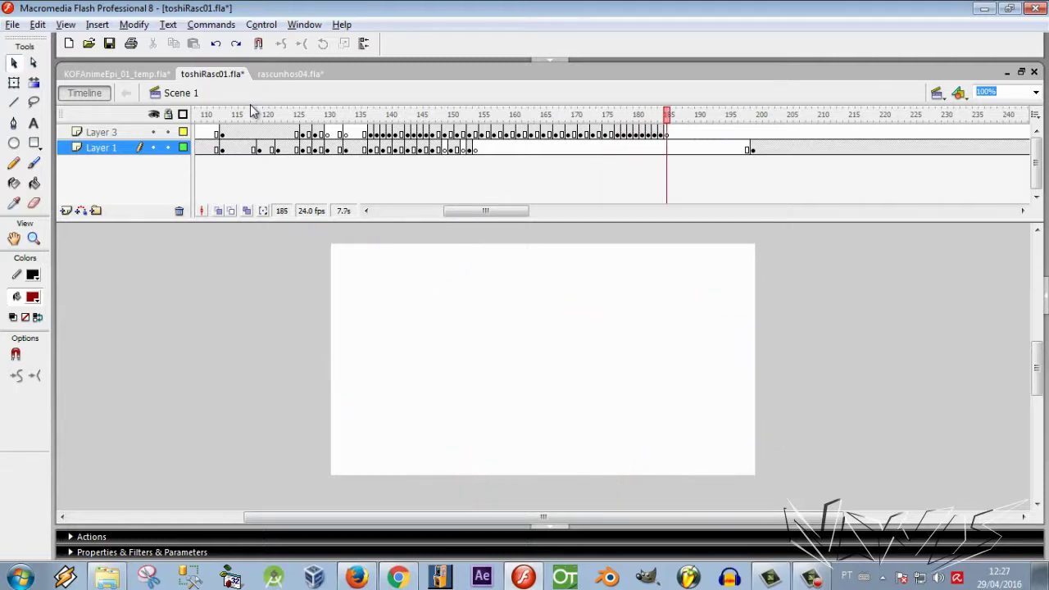
Step: Replay the ninja smoke bomb animation from frame 116
left_click(241, 115)
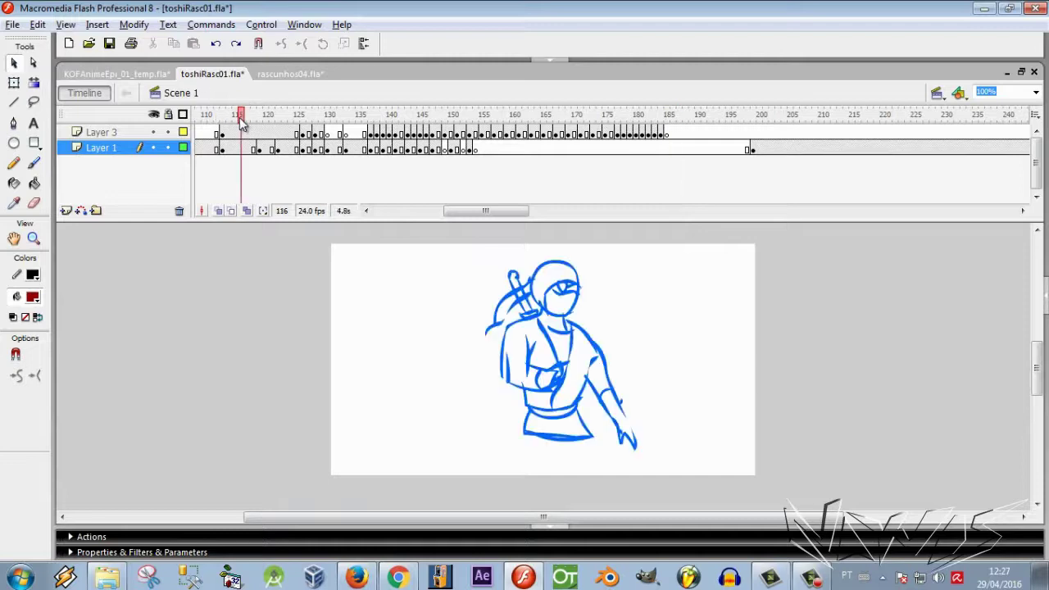
key("Return")
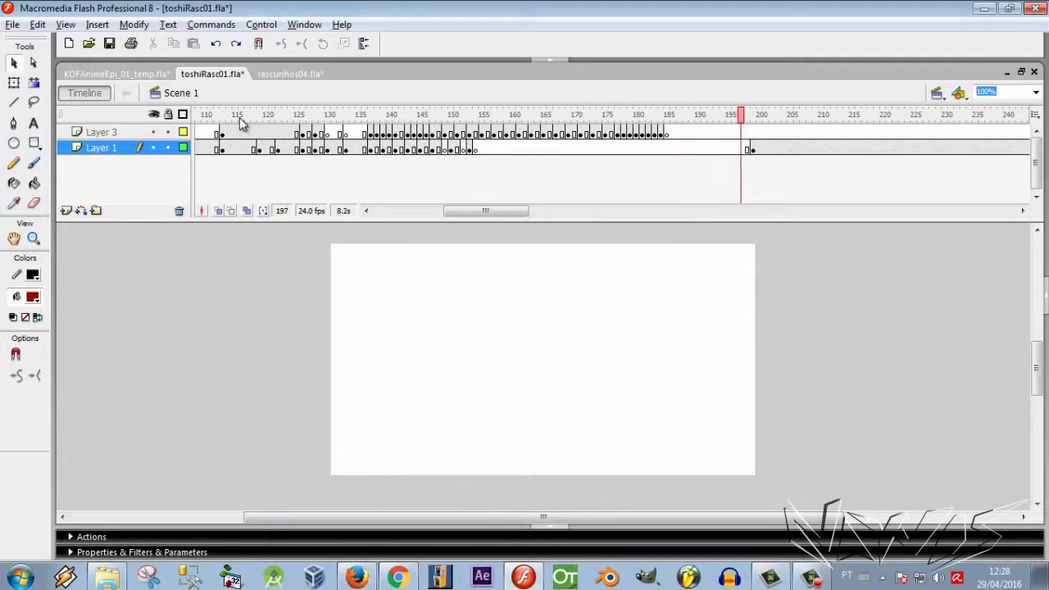
Step: Switch to the rascunhos04.fla document, test the movie, and close the preview
left_click(288, 75)
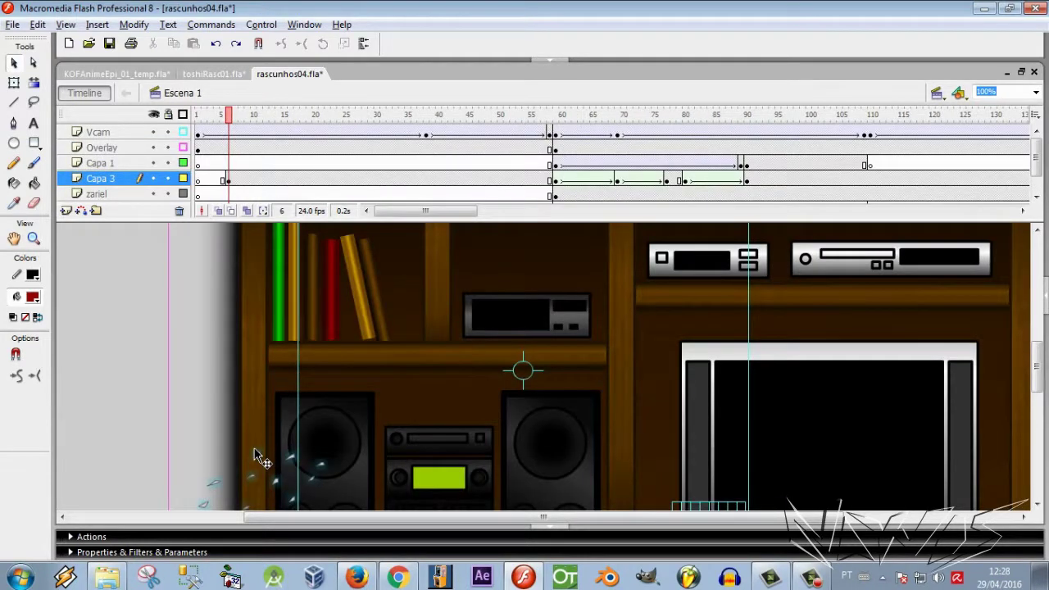
key("ctrl+Return")
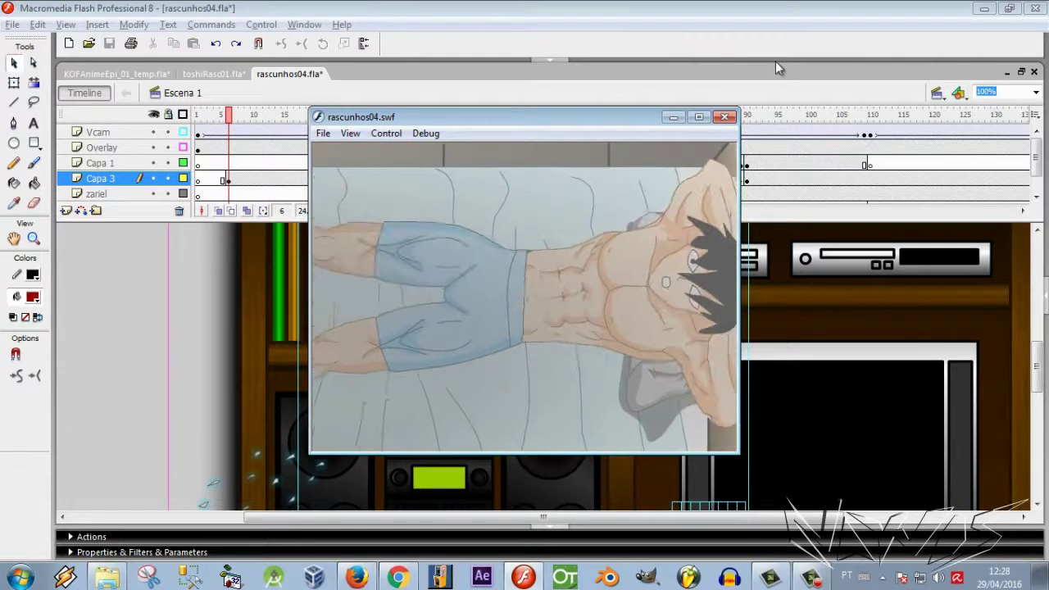
left_click(724, 118)
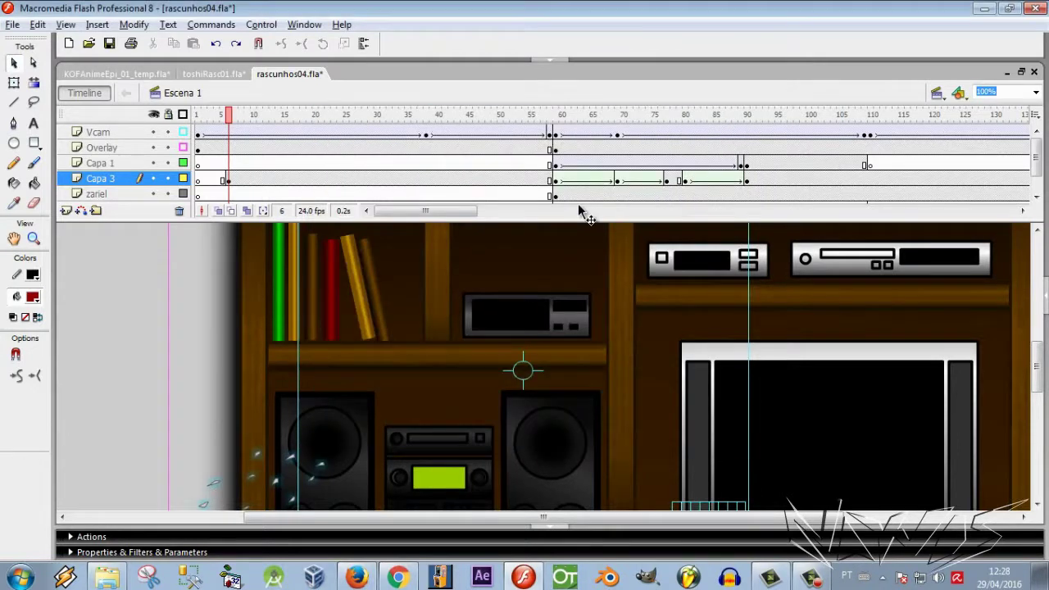
Step: Open the cristal1 symbol of crystal shards for editing and play its timeline from frame 3
left_click(256, 455)
double_click(275, 403)
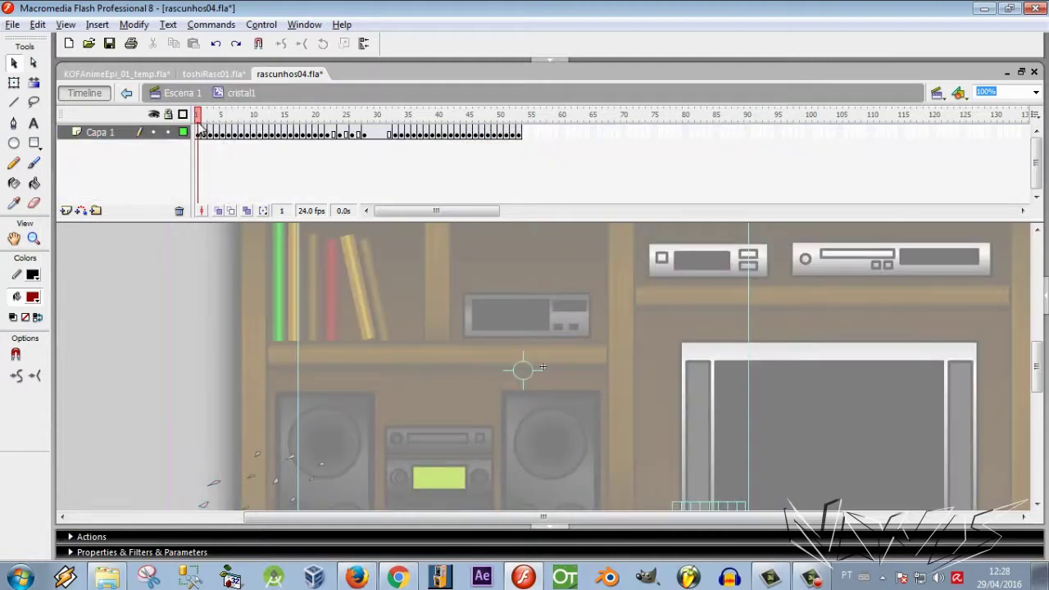
left_click(211, 129)
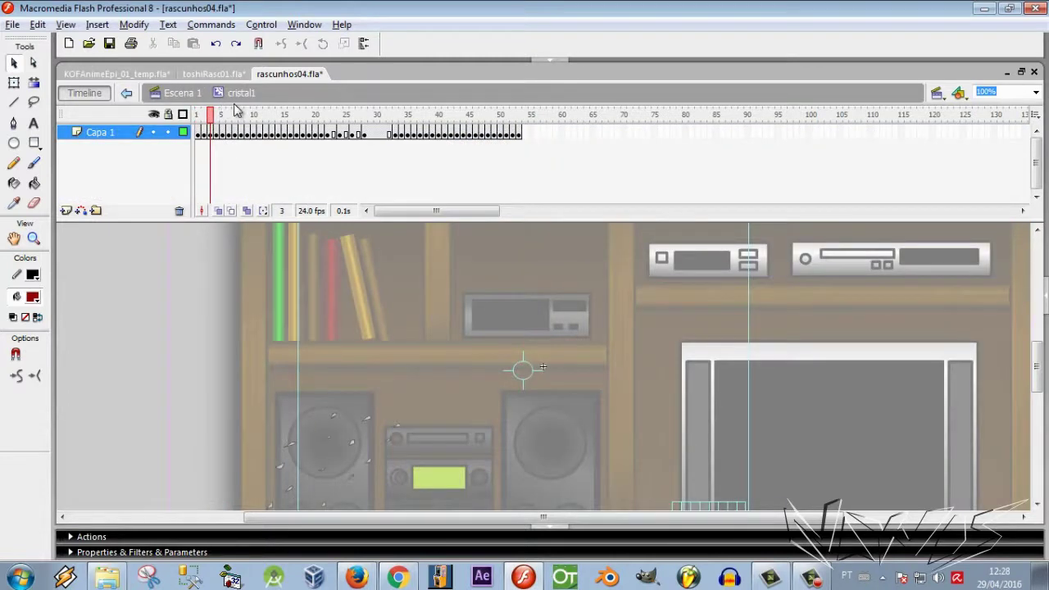
key("Return")
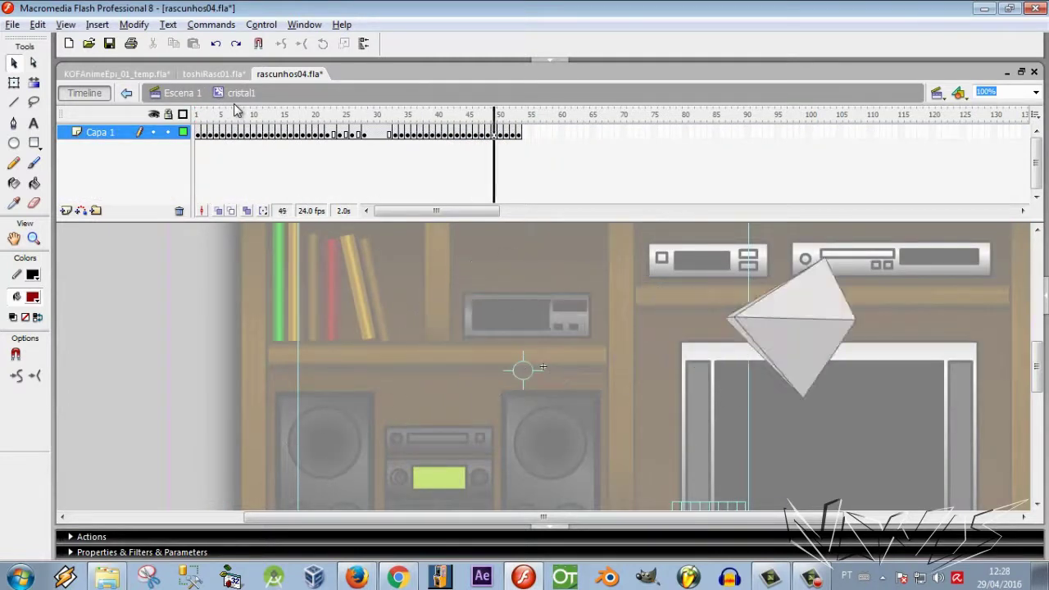
Step: Examine the crystal animation frame by frame from frame 1, from the scattered shards joining into one piece through the crystal's rotation
left_click(196, 114)
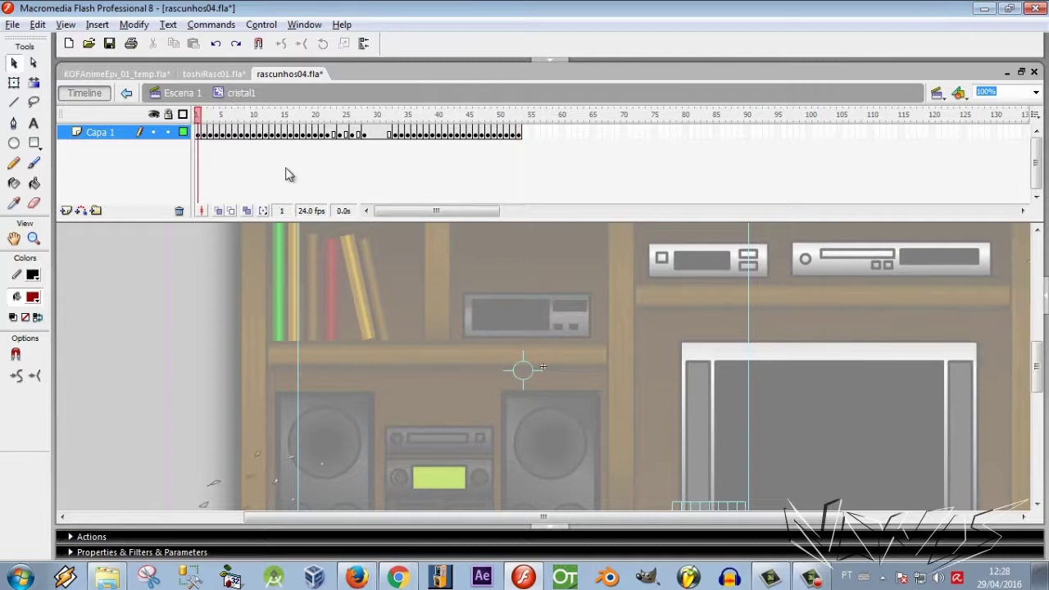
key("period")
key("period")
key("period")
key("period")
key("period")
key("period")
key("period")
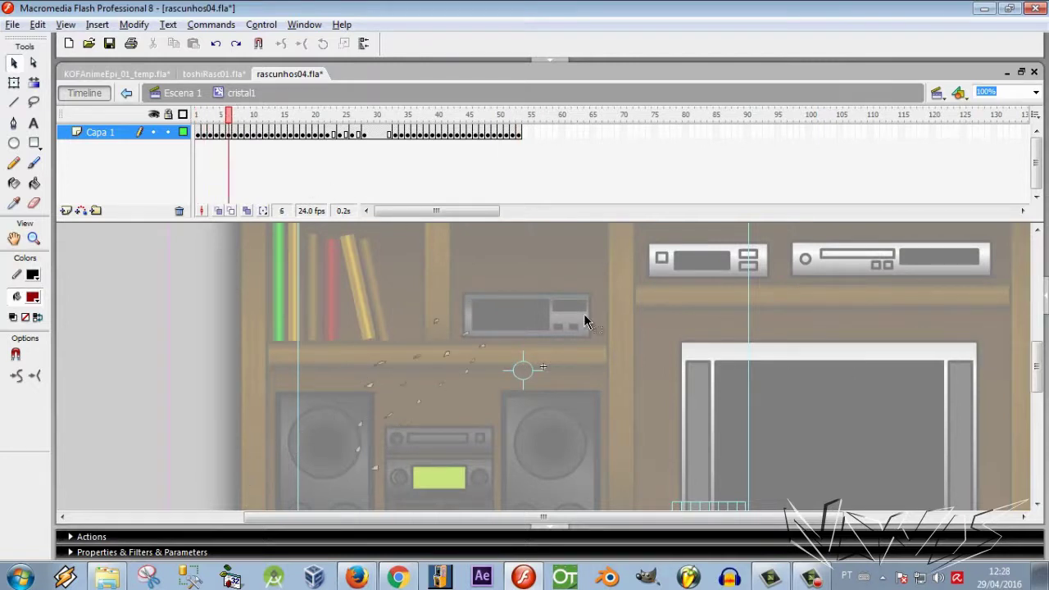
key("period")
key("period")
key("period")
key("period")
key("period")
key("period")
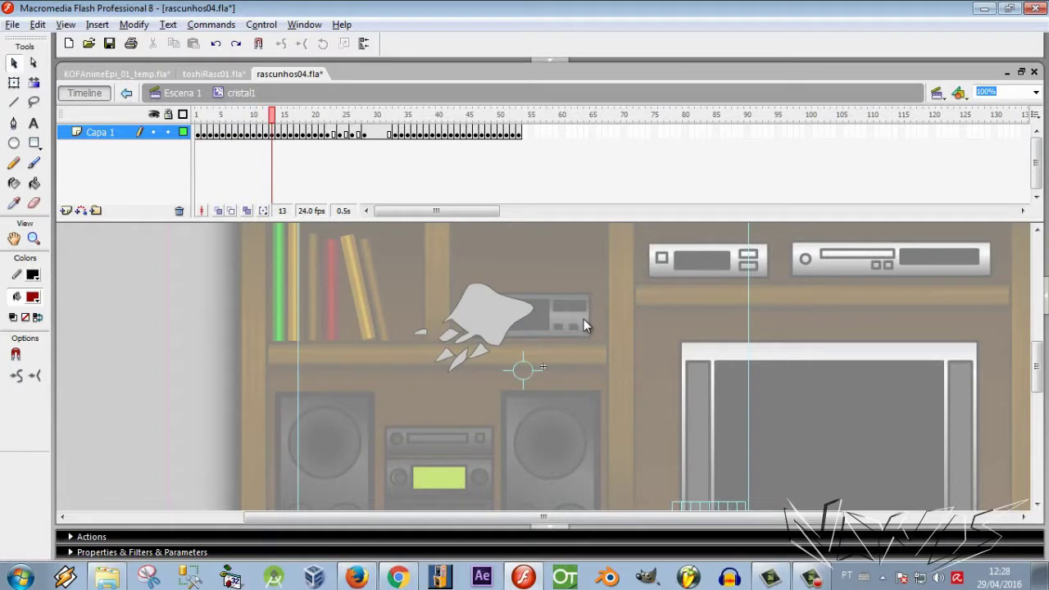
key("period")
key("period")
key("period")
key("period")
key("period")
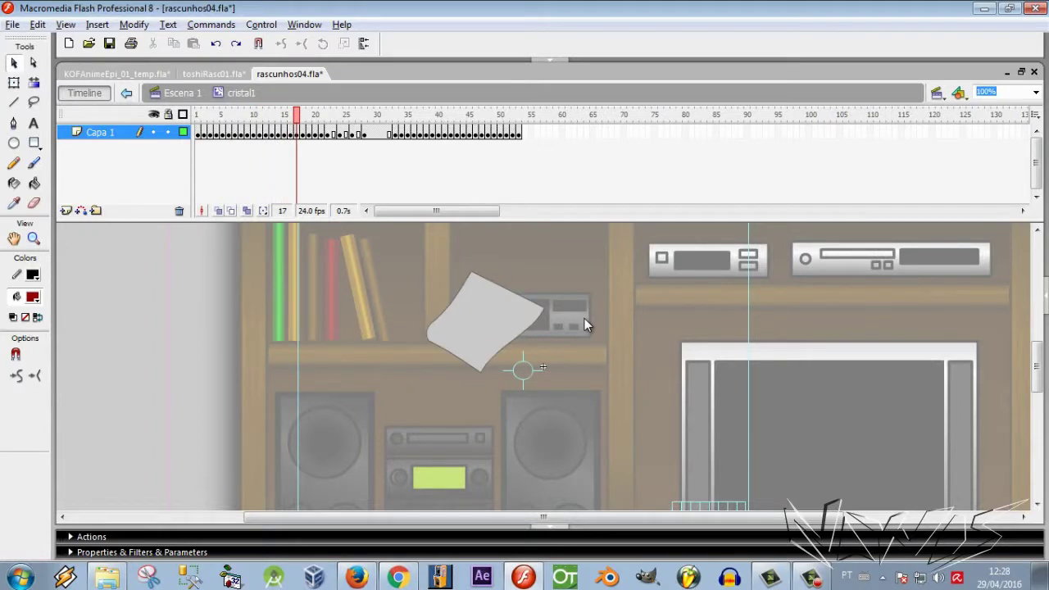
key("period")
key("period")
key("period")
key("period")
key("period")
key("period")
key("period")
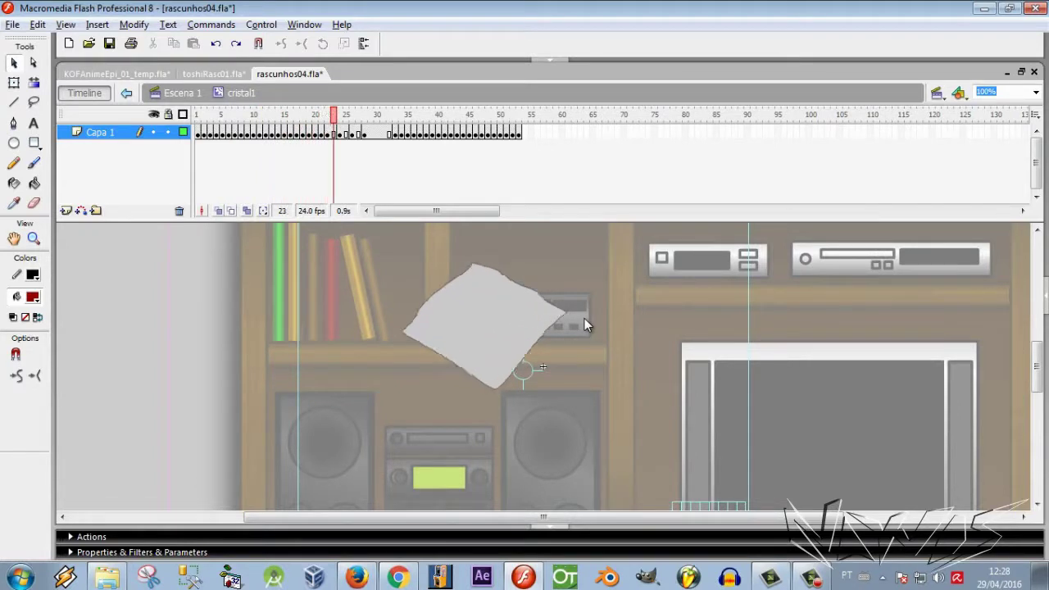
key("period")
key("period")
key("period")
key("period")
key("period")
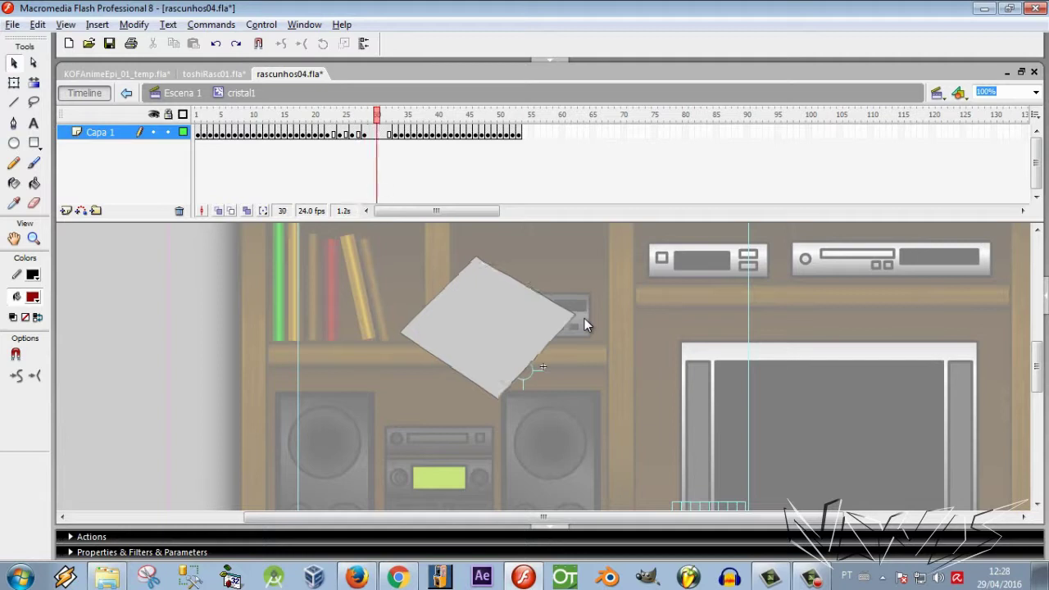
key("period")
key("period")
key("period")
key("period")
key("period")
key("period")
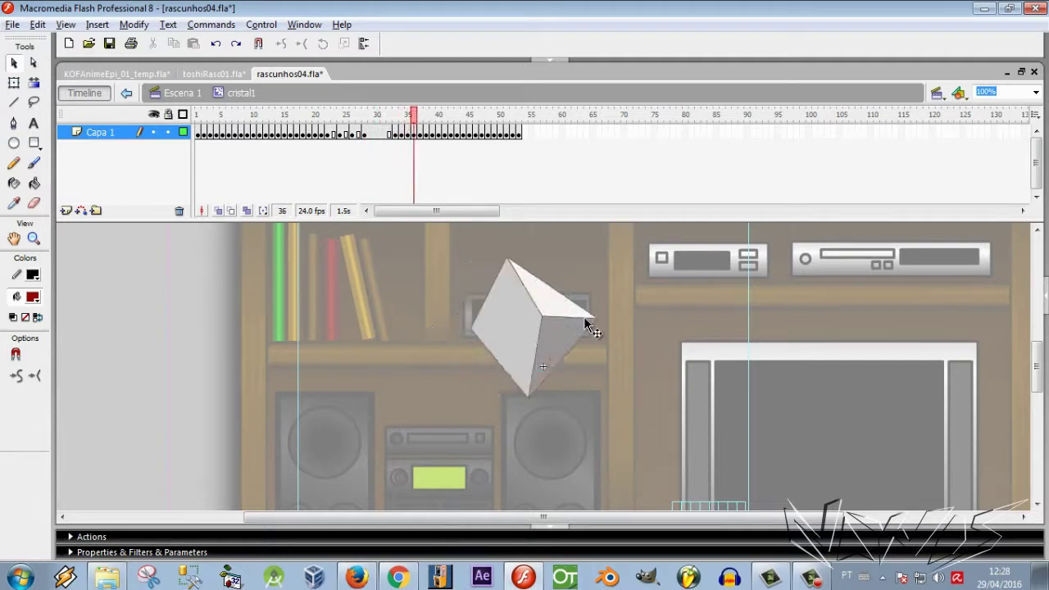
key("period")
key("period")
key("period")
key("period")
key("period")
key("period")
key("period")
key("period")
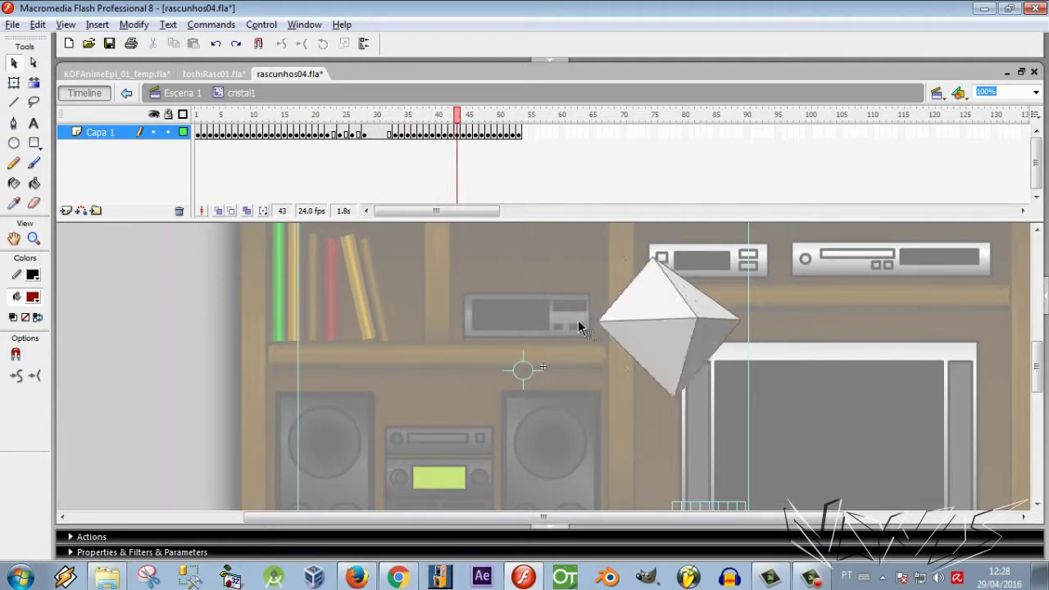
key("period")
key("period")
key("period")
key("period")
key("period")
key("period")
key("period")
key("period")
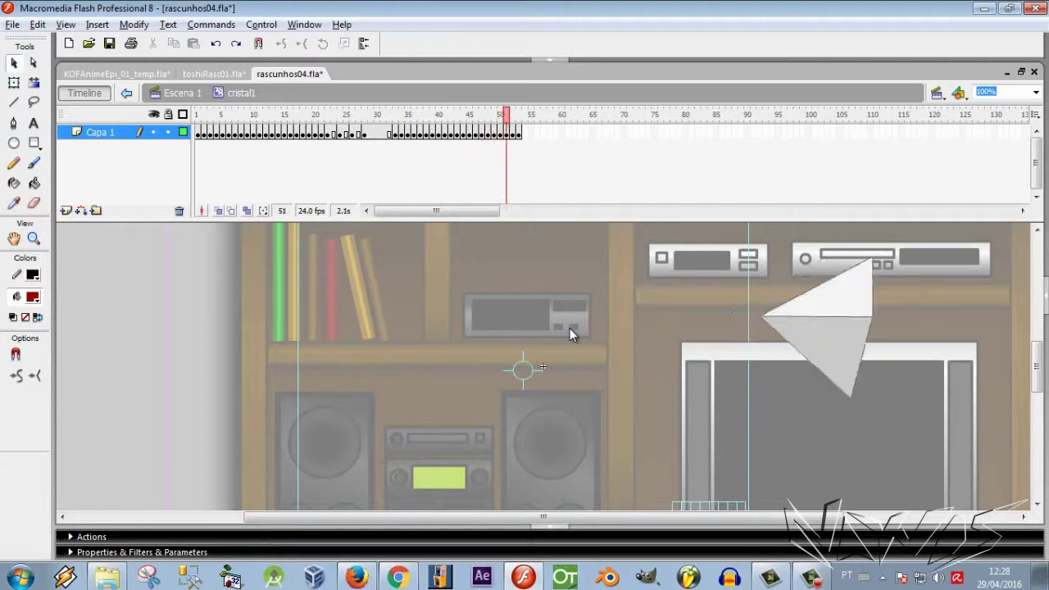
Step: Review the crystal animation frame by frame in reverse, from the rotating crystal back to the scattered shards
key("comma")
key("comma")
key("comma")
key("comma")
key("comma")
key("comma")
key("comma")
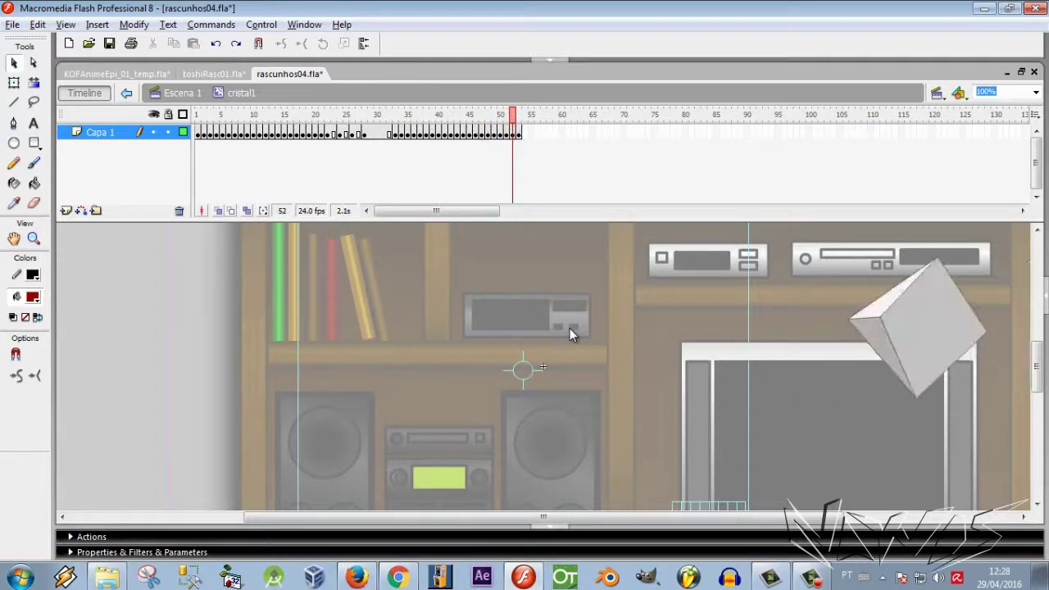
key("comma")
key("comma")
key("comma")
key("comma")
key("comma")
key("comma")
key("comma")
key("comma")
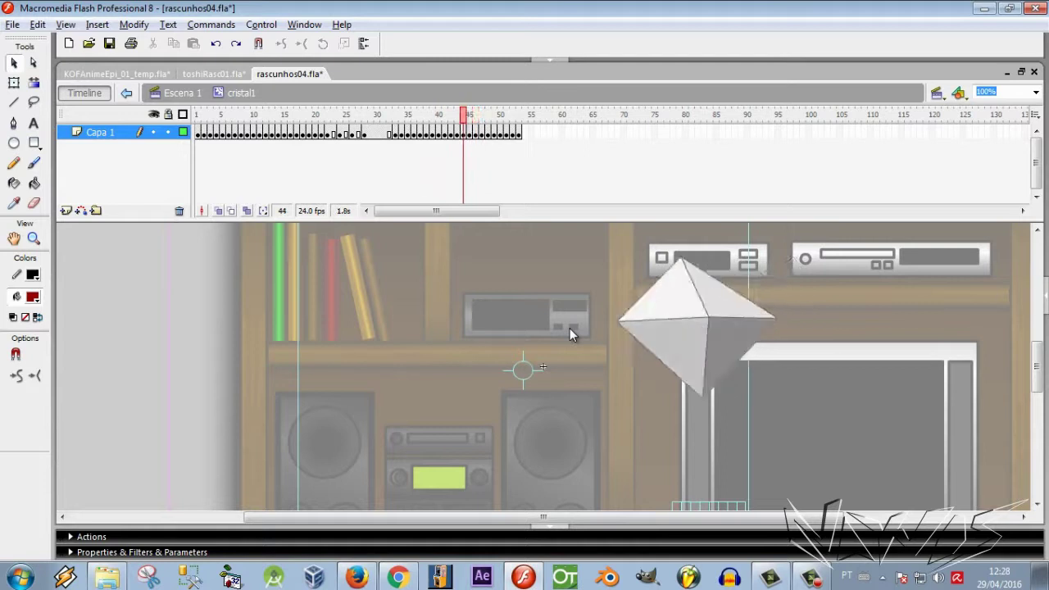
key("comma")
key("comma")
key("comma")
key("comma")
key("comma")
key("comma")
key("comma")
key("comma")
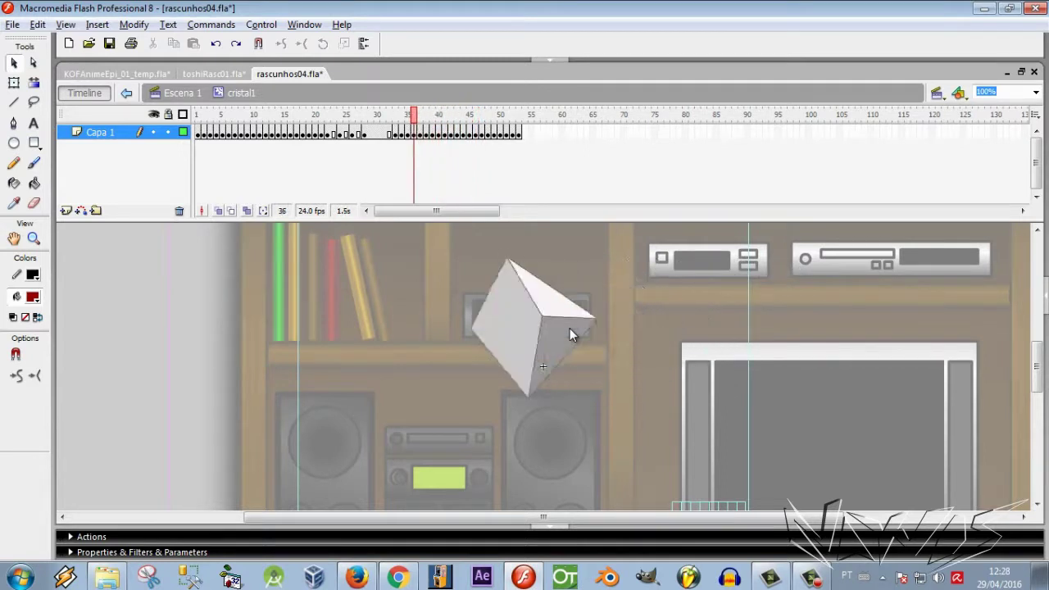
key("comma")
key("comma")
key("comma")
key("comma")
key("comma")
key("comma")
key("comma")
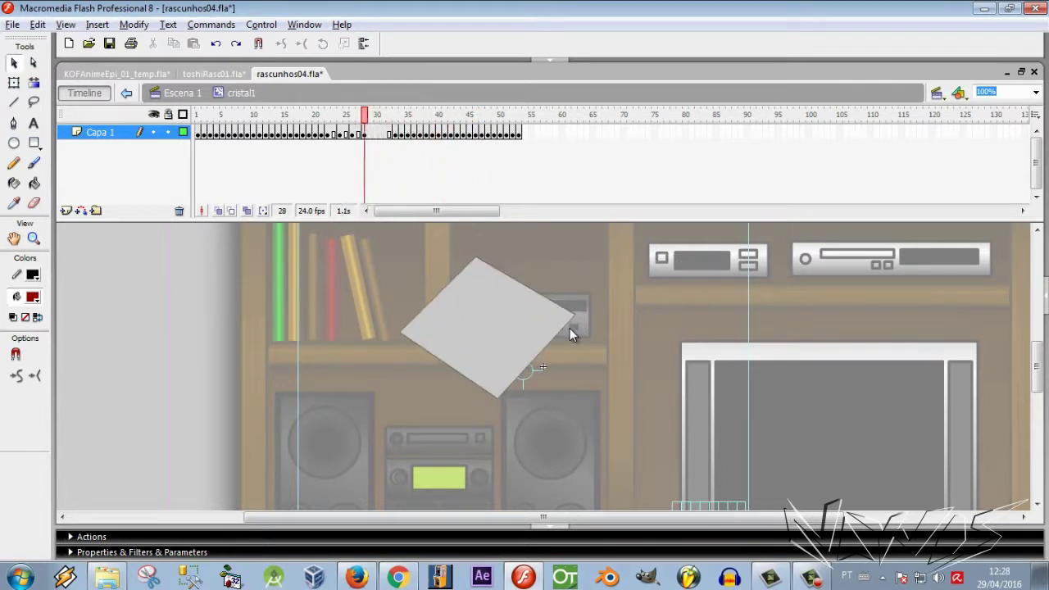
key("comma")
key("comma")
key("comma")
key("comma")
key("comma")
key("comma")
key("comma")
key("comma")
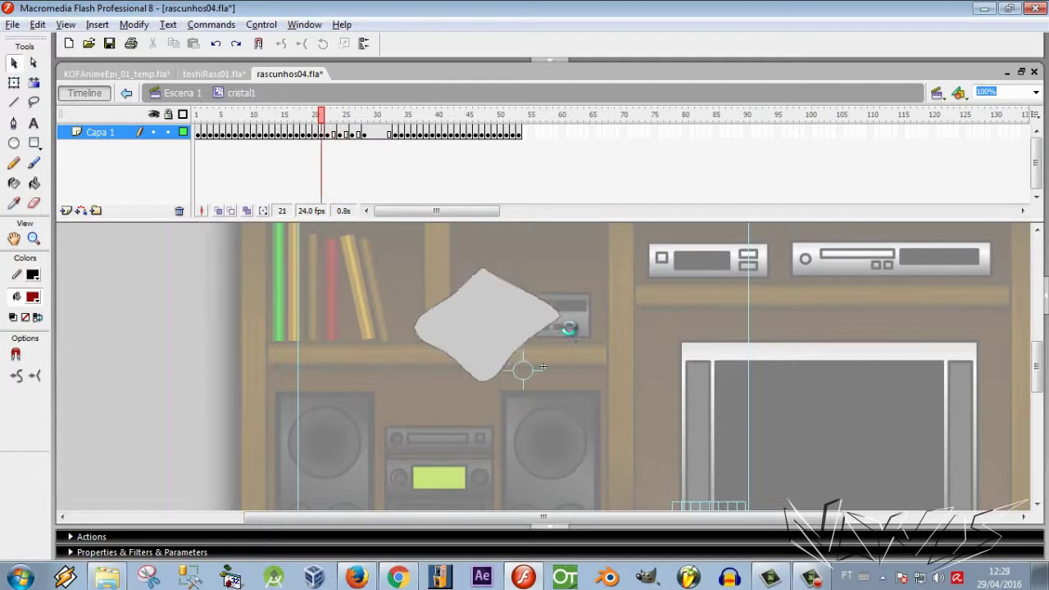
key("comma")
key("comma")
key("comma")
key("comma")
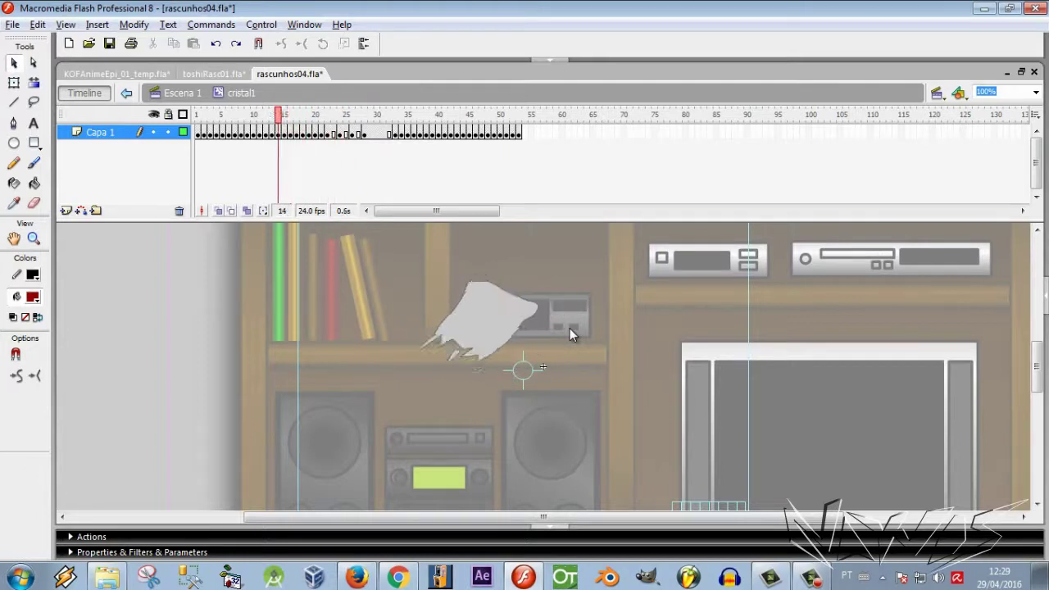
key("comma")
key("comma")
key("comma")
key("comma")
key("comma")
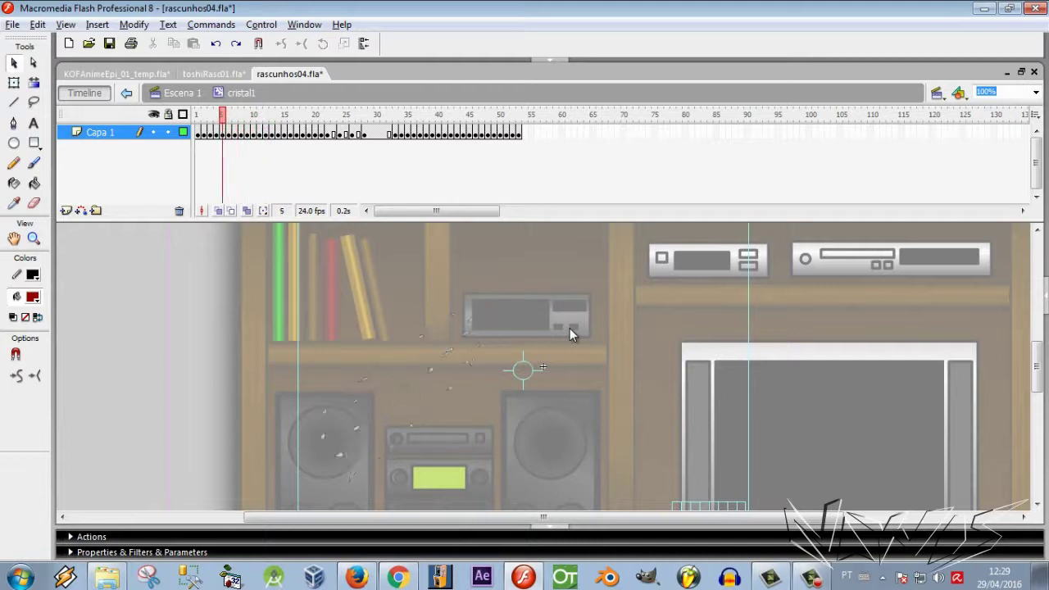
key("comma")
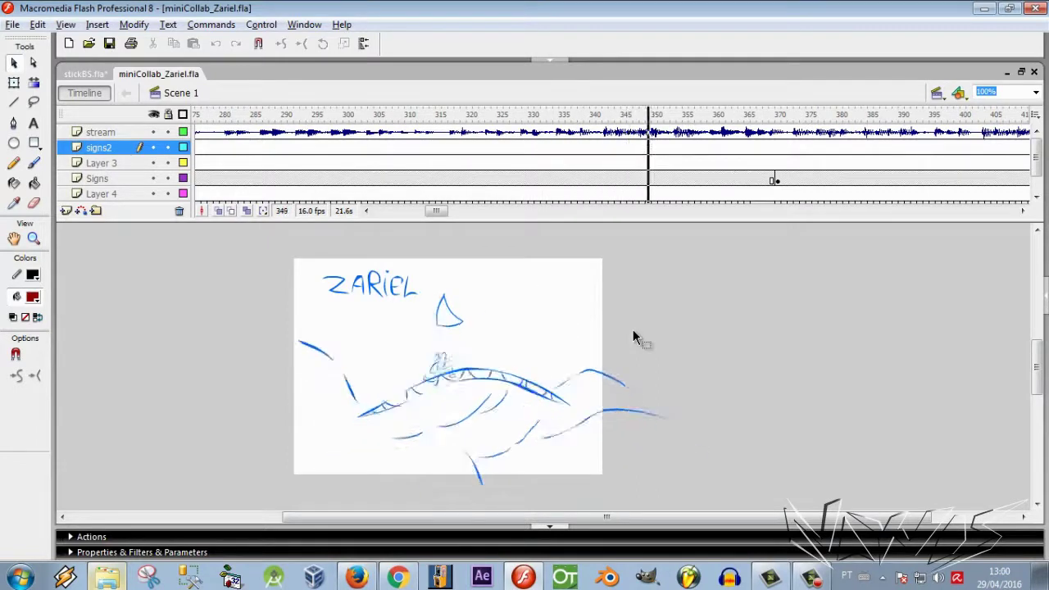
Step: Play the blue line-sketch animation from frame 349 and review it again from frame 221
key("Return")
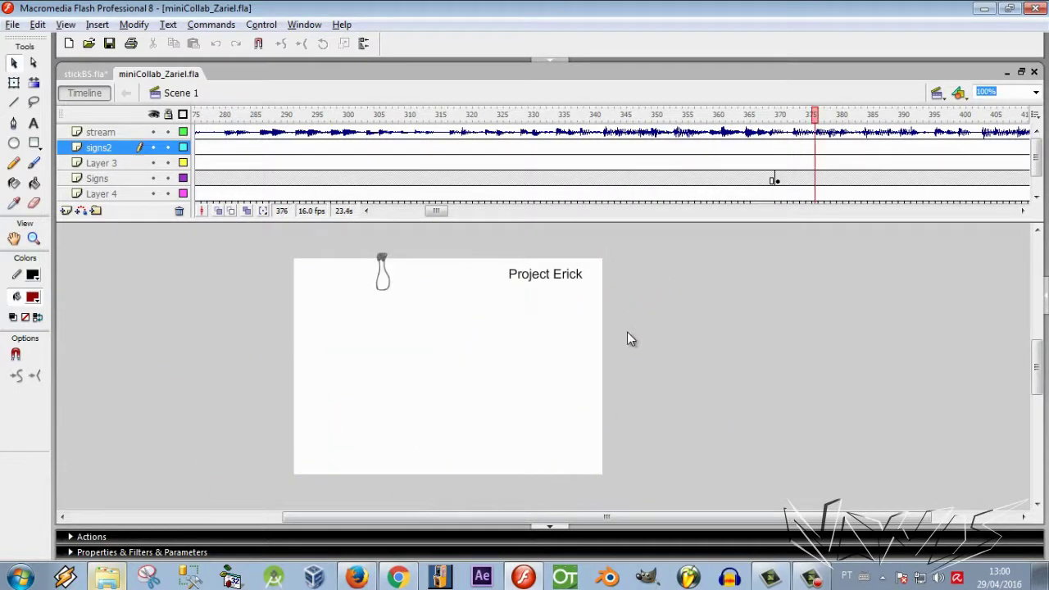
left_click_drag(809, 115, 321, 98)
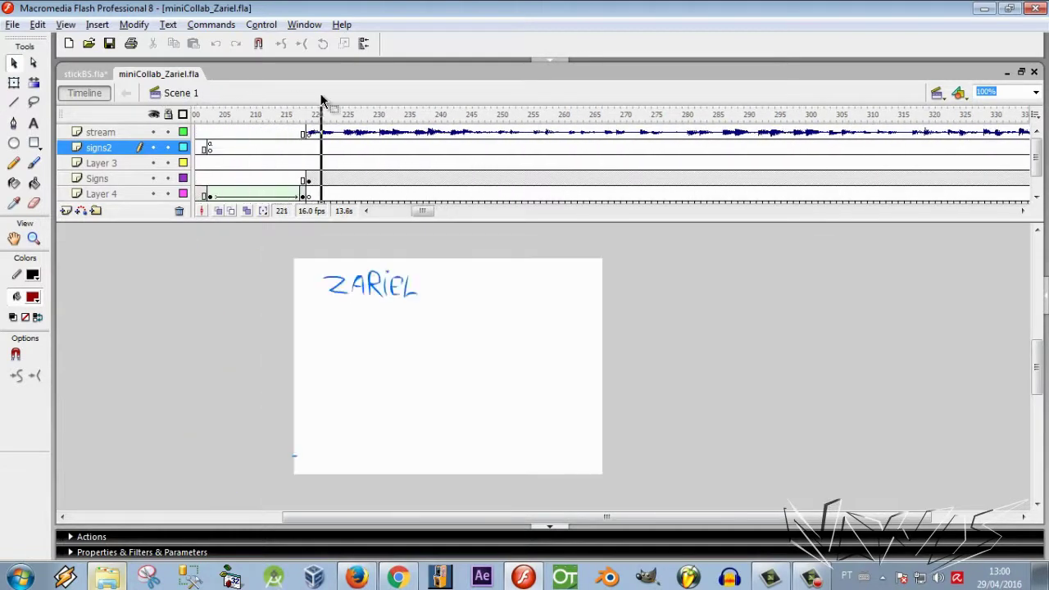
left_click(456, 376)
scroll(426, 375, "up", 2)
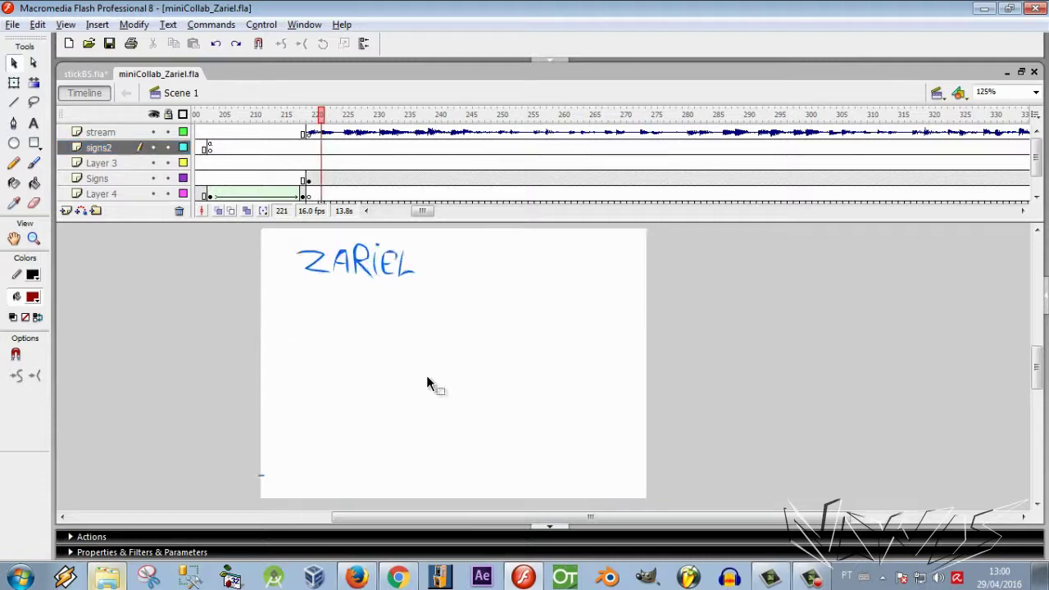
scroll(427, 378, "down", 2)
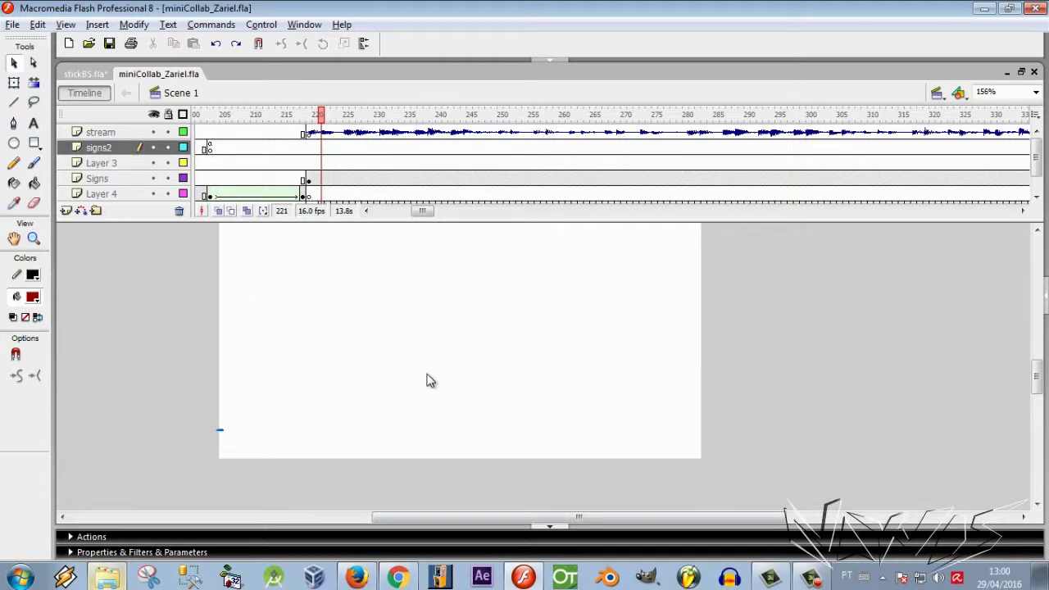
scroll(426, 378, "up", 2)
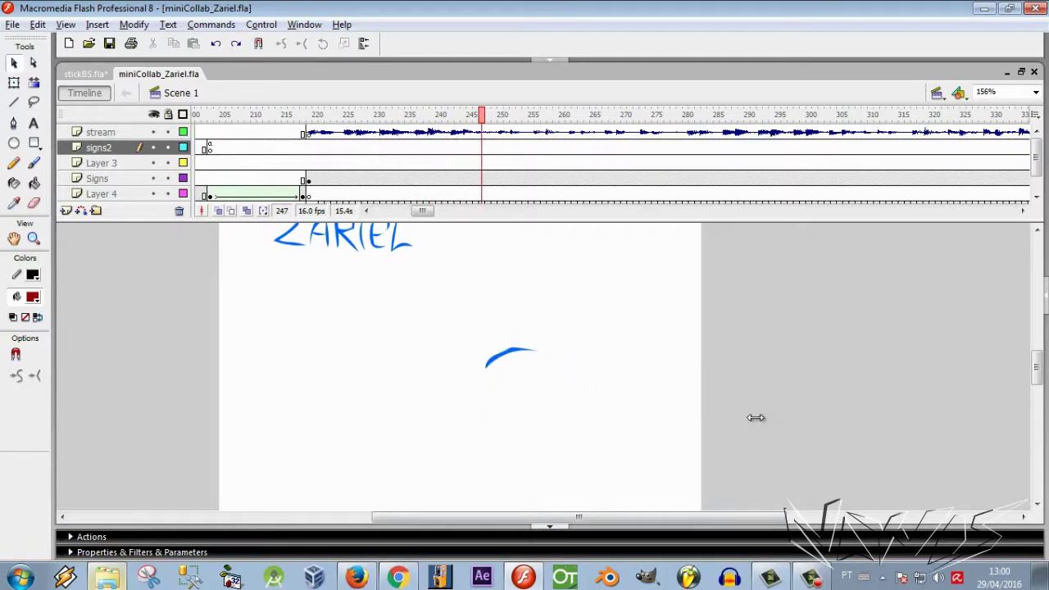
scroll(1039, 168, "down", 2)
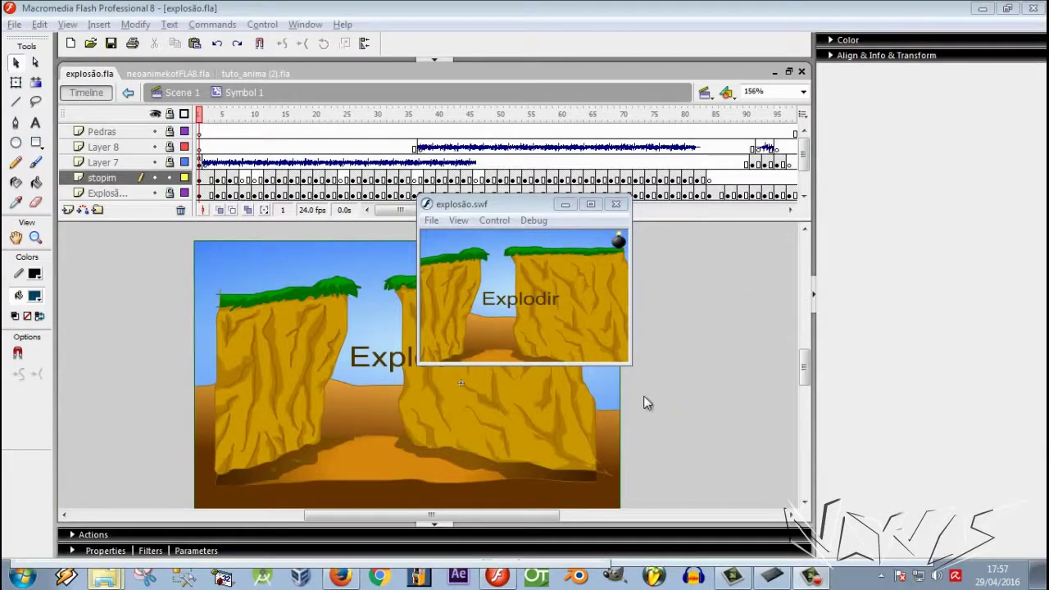
Step: Trigger the explosion in the explosão.swf preview, watch it play, and close the preview
left_click(583, 339)
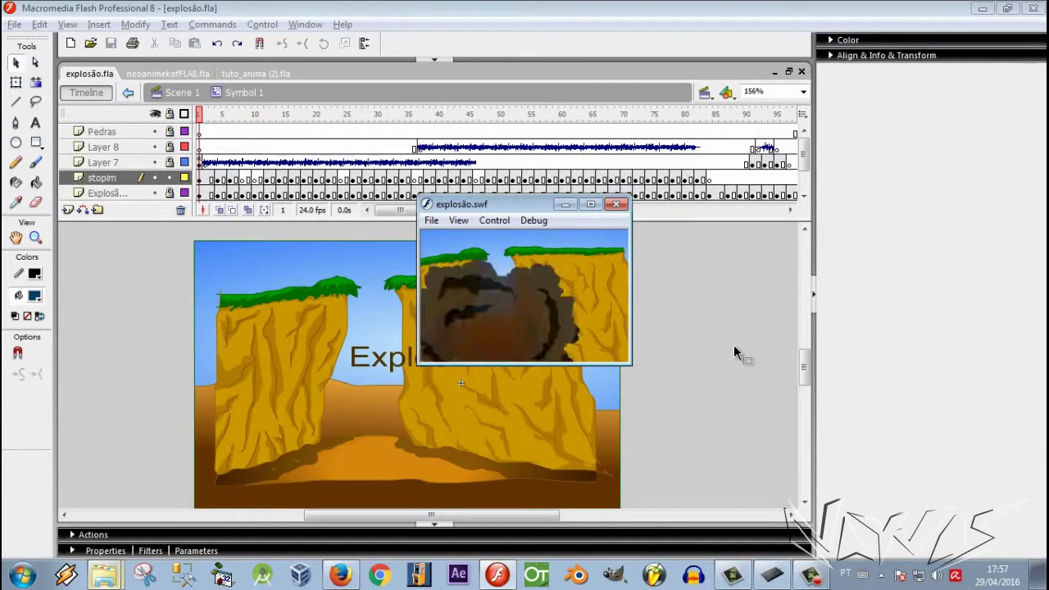
left_click(616, 204)
Step: Play the bomb animation in Symbol 1 from frame 2, scrub back, and replay it through the explosion
left_click(203, 115)
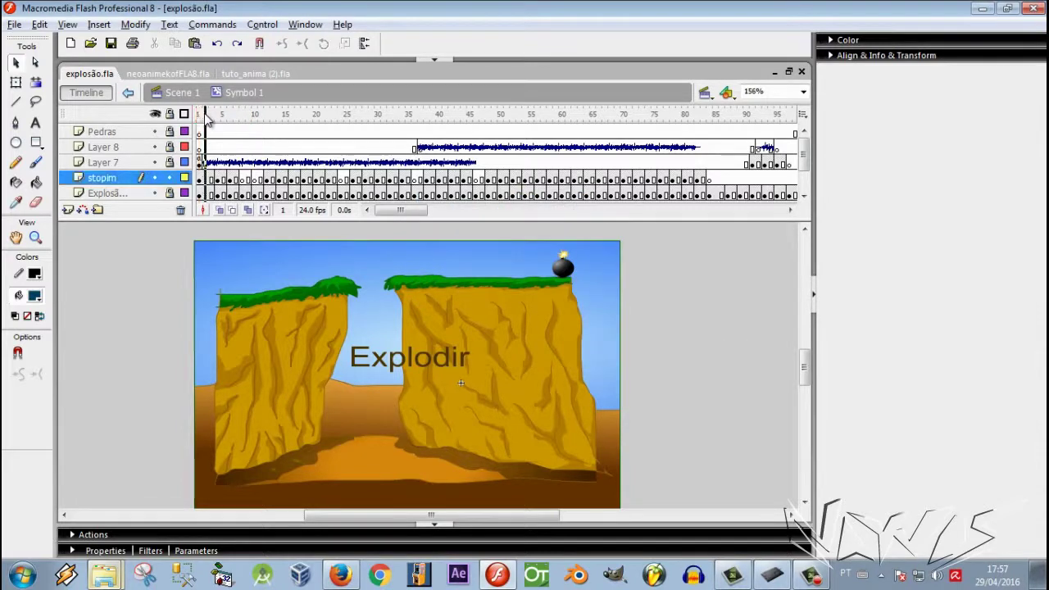
key("Return")
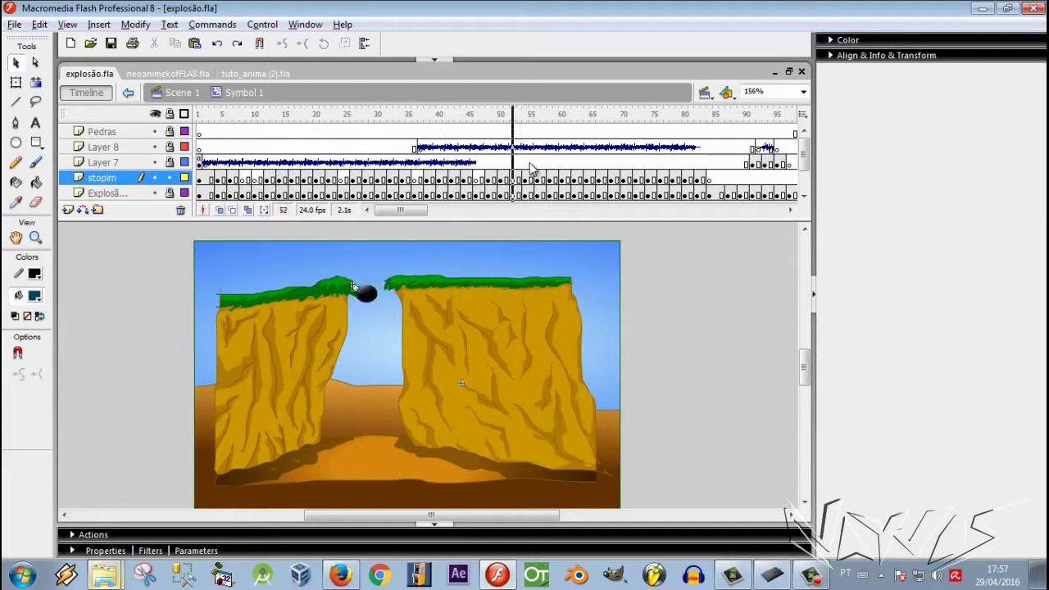
left_click_drag(660, 172, 227, 152)
key("Return")
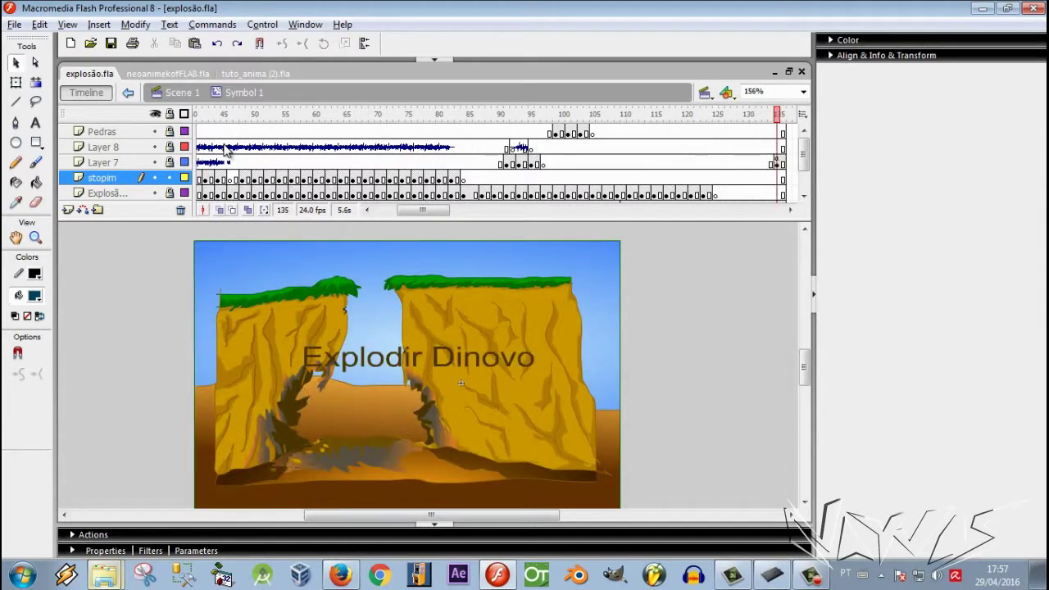
Step: Rewind Symbol 1 to frame 84 and examine the bomb explosion frame by frame through the fireball and smoke to frame 125
left_click_drag(519, 117, 464, 123)
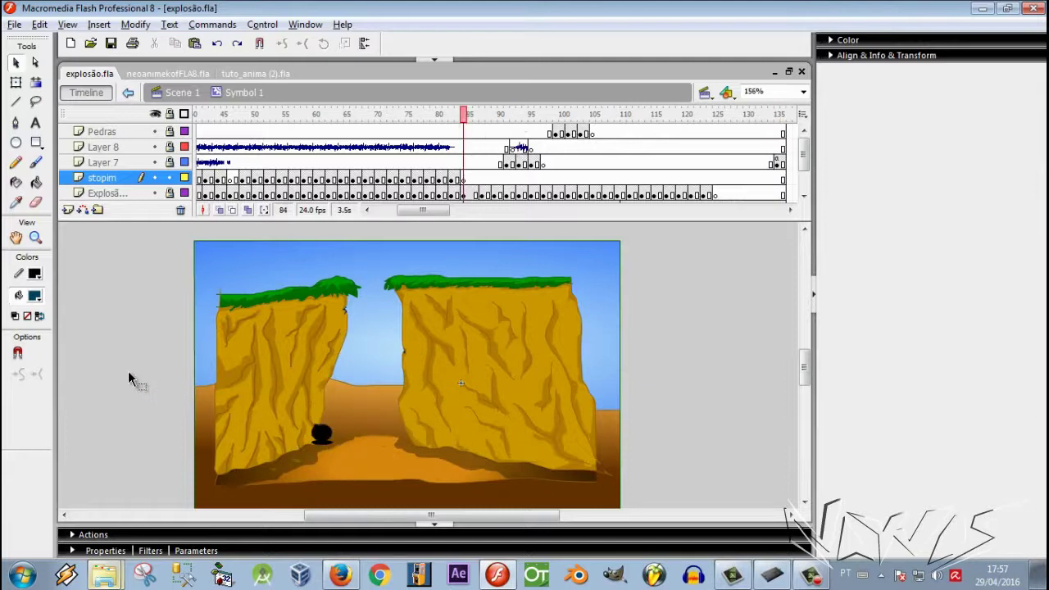
left_click(324, 436)
scroll(324, 436, "up", 1)
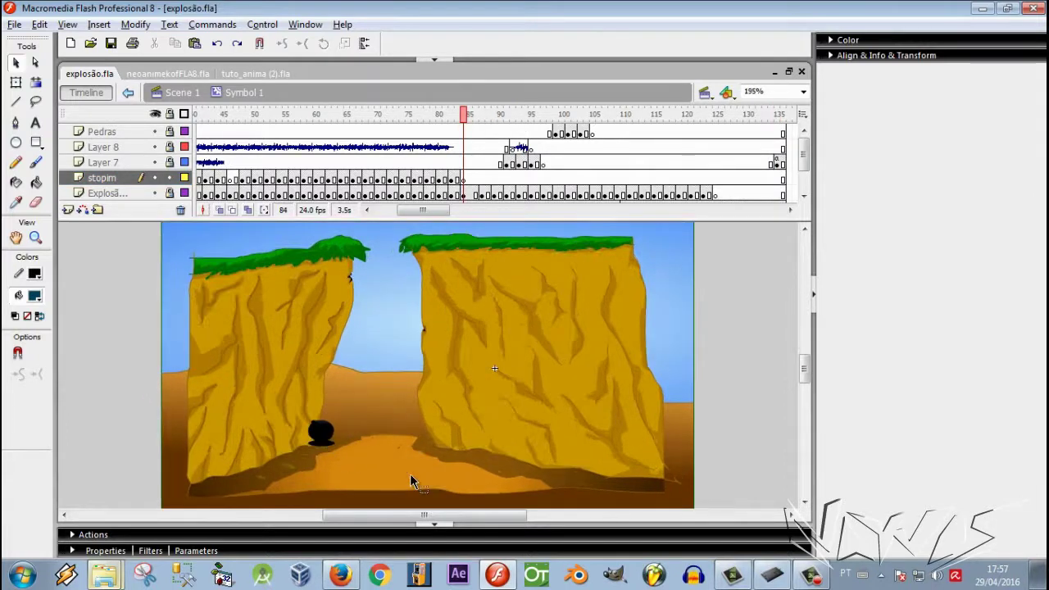
key("period")
key("period")
key("period")
key("period")
key("period")
key("period")
key("period")
key("period")
key("period")
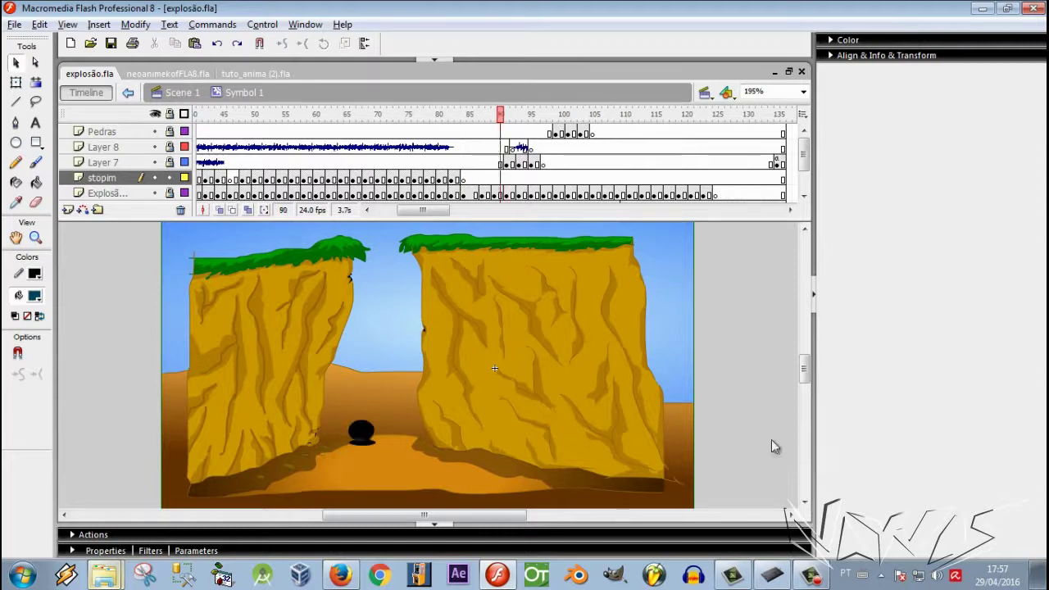
key("period")
key("period")
key("period")
key("period")
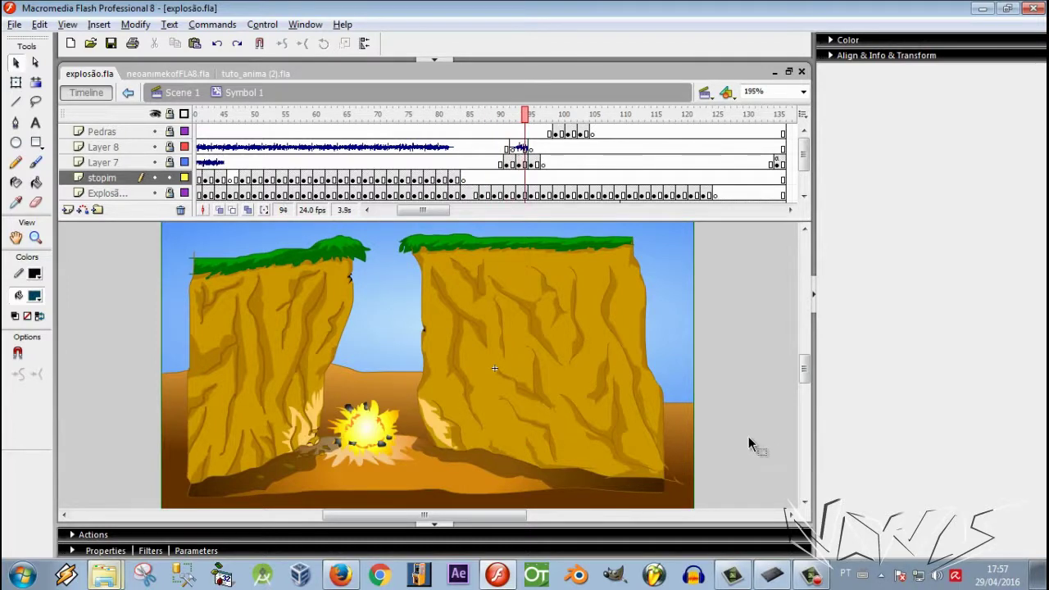
key("period")
key("period")
key("period")
key("period")
key("period")
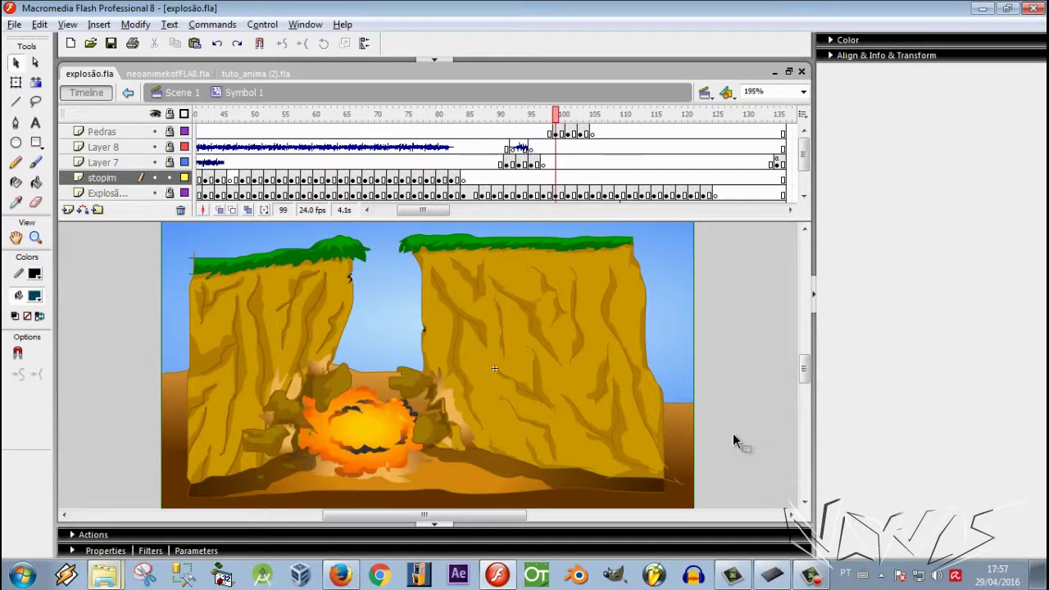
key("period")
key("period")
key("period")
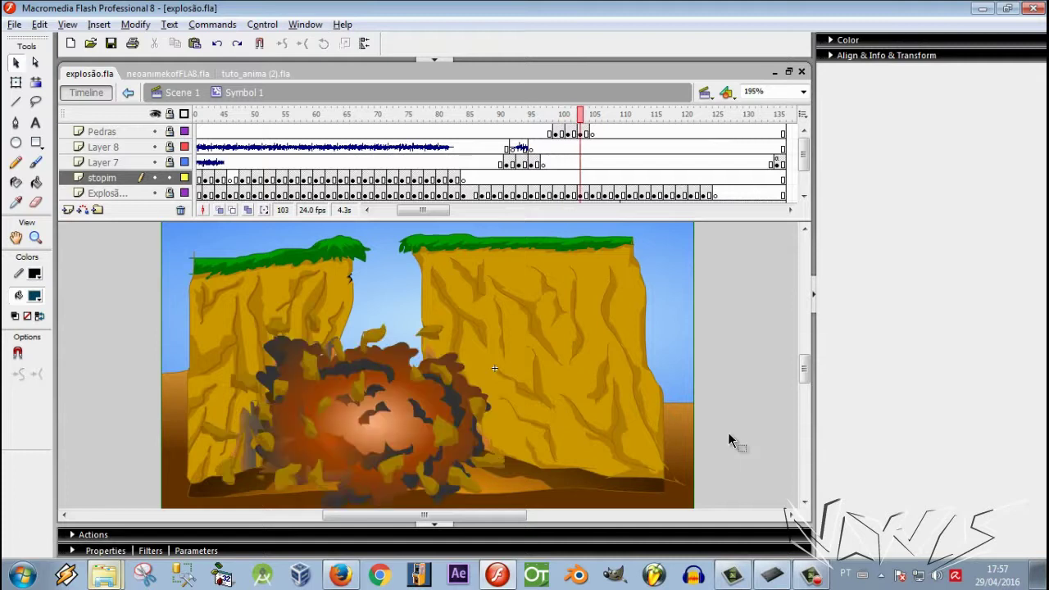
key("period")
key("period")
key("period")
key("period")
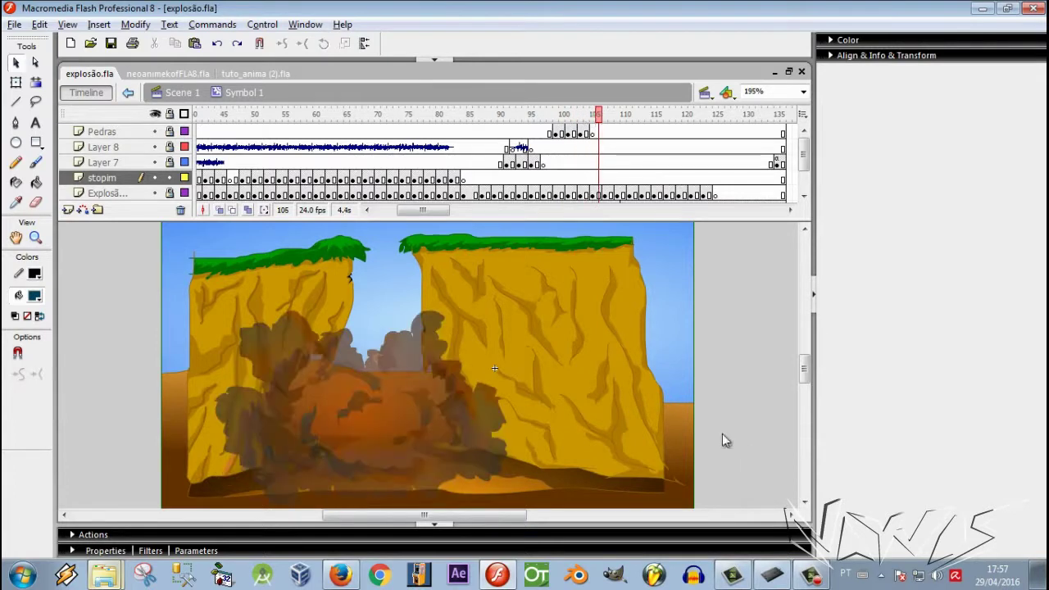
key("period")
key("period")
key("period")
key("period")
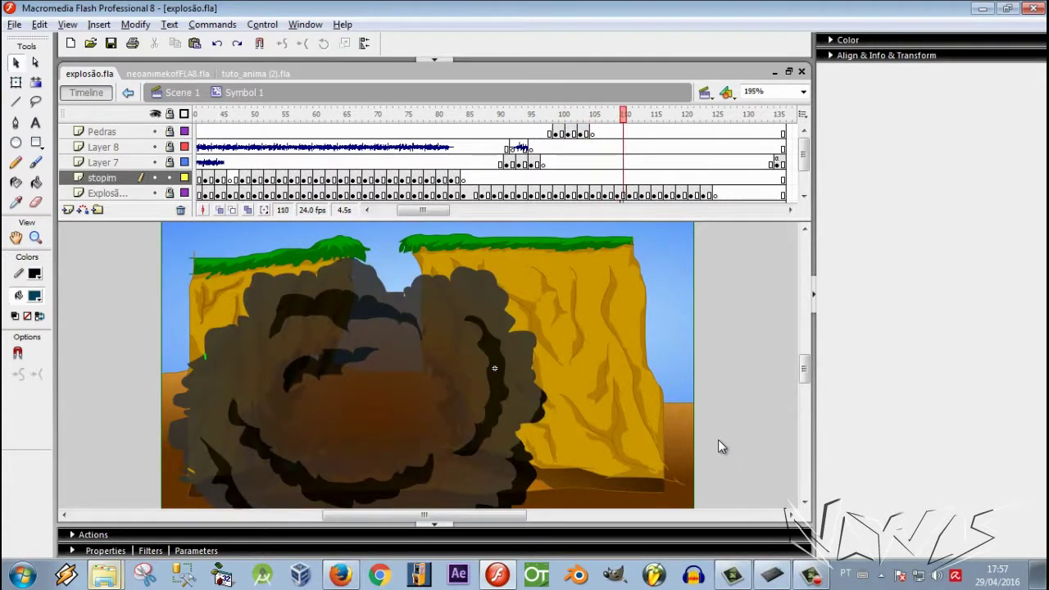
key("period")
key("period")
key("period")
key("period")
key("period")
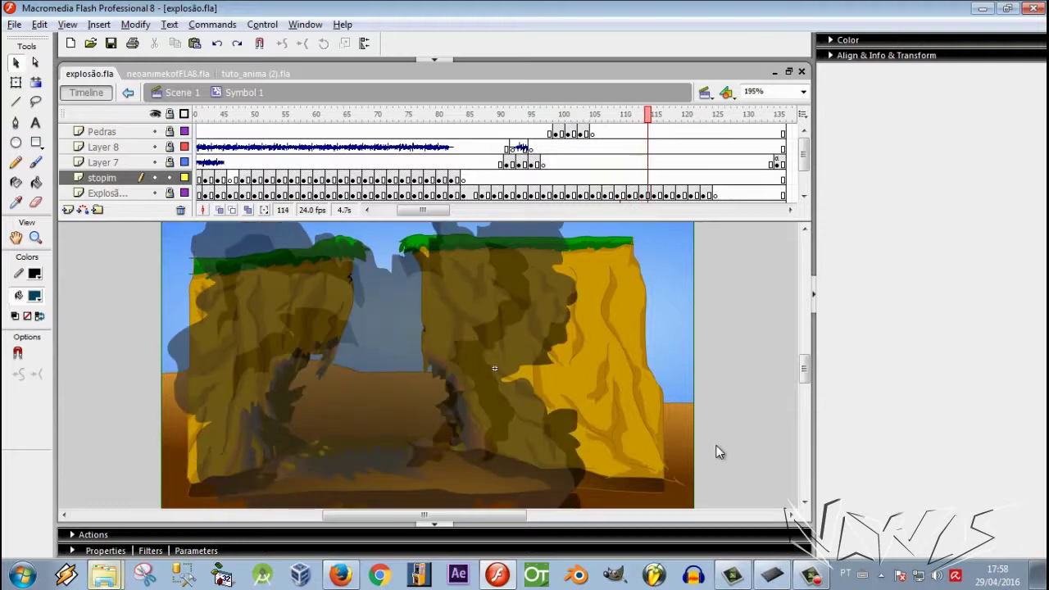
key("period")
key("period")
key("period")
key("period")
key("period")
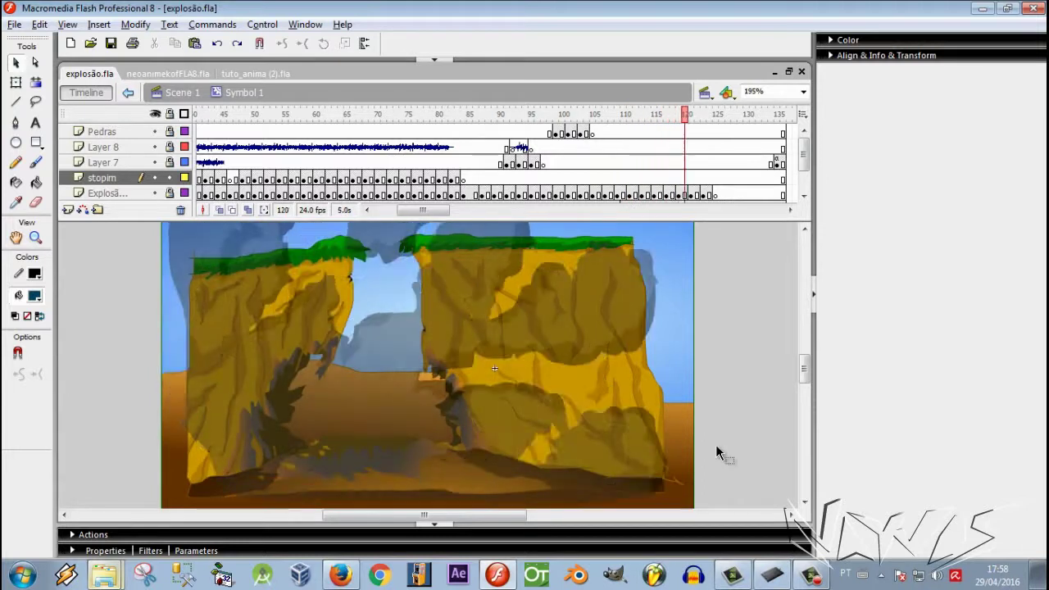
key("period")
key("period")
key("period")
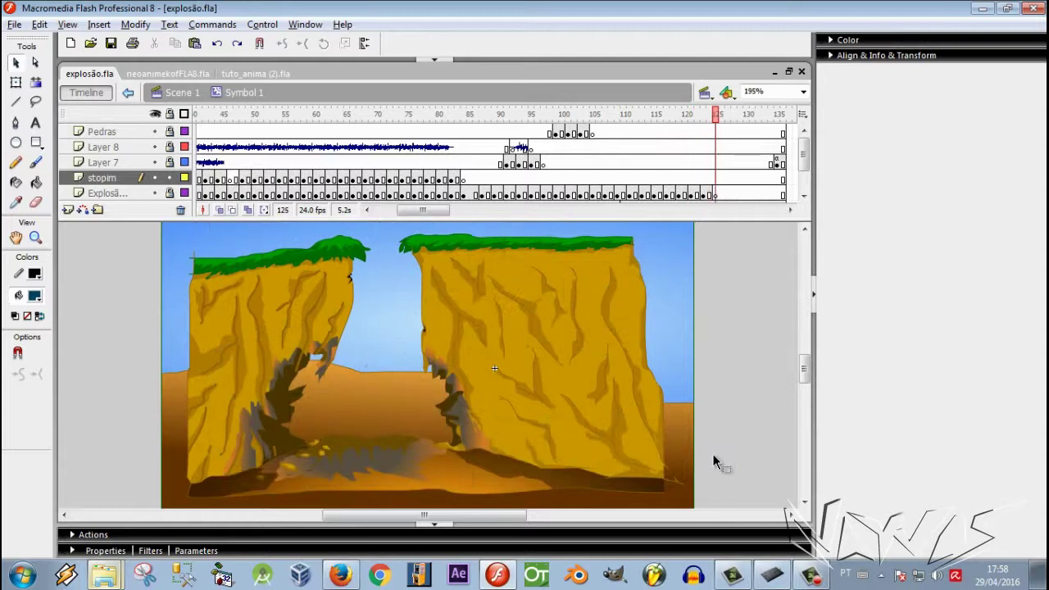
Step: Switch to neoanimekofFLA8.fla, go up to Símbolo 48, and scrub its explosion to frame 27
left_click(167, 73)
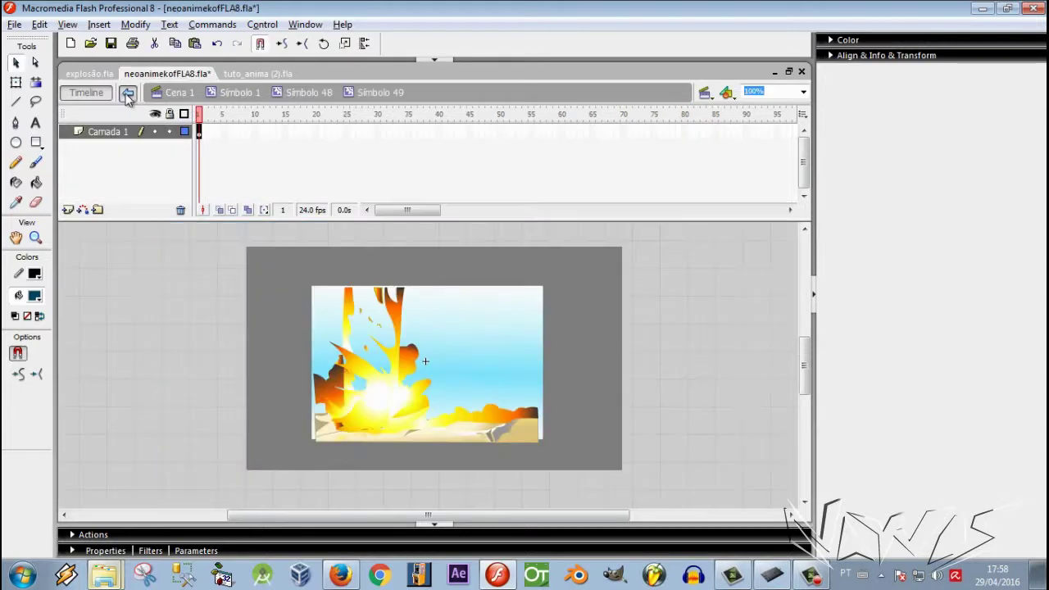
left_click(127, 93)
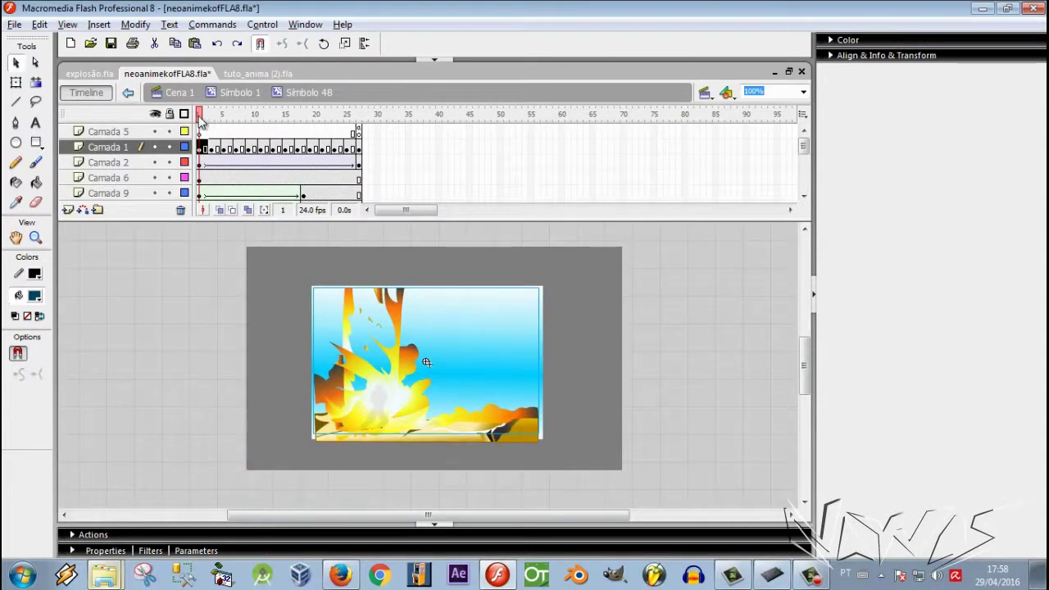
left_click_drag(199, 121, 372, 166)
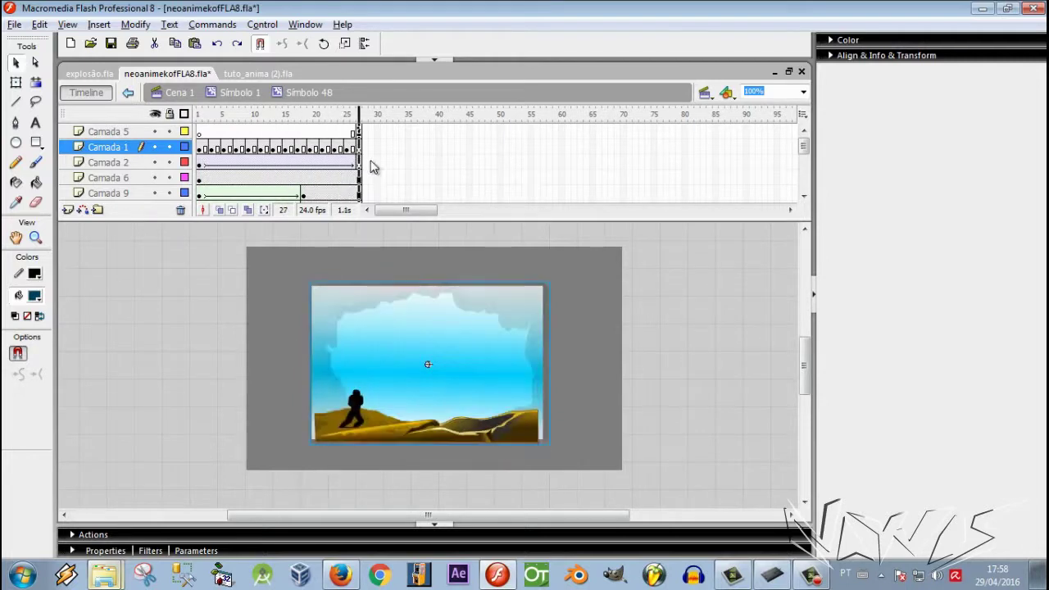
Step: Return to Símbolo 1, scrub ahead to frame 283, and play the desert scene from there
left_click(128, 92)
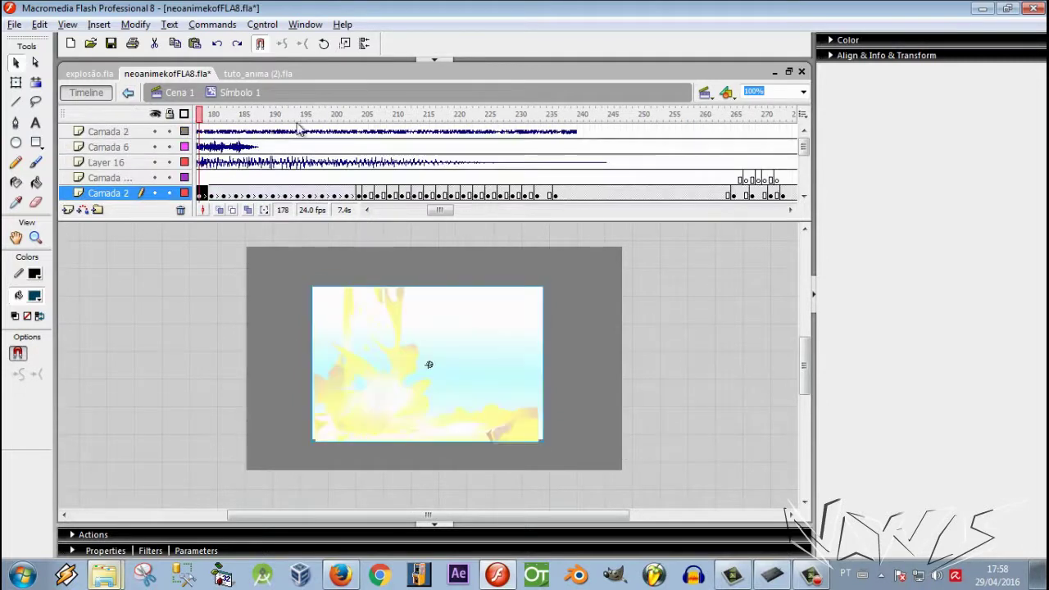
left_click_drag(385, 148, 543, 155)
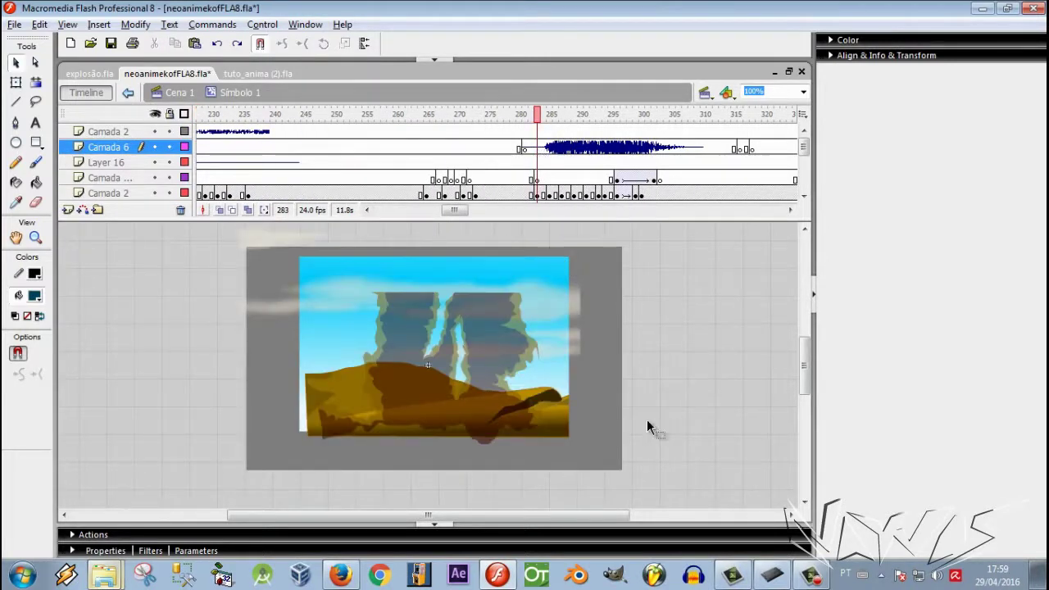
key("Return")
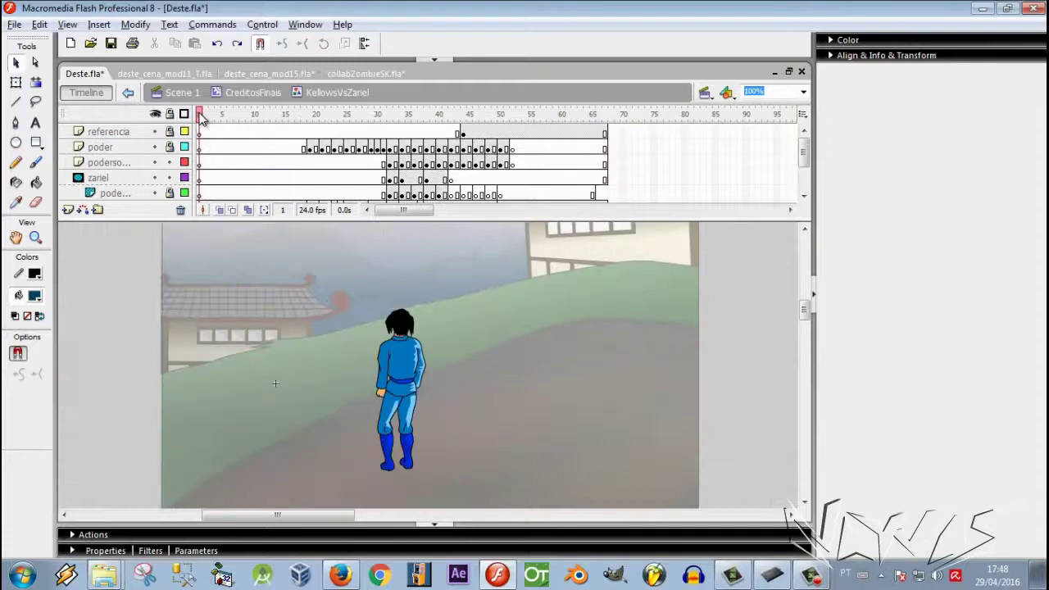
Step: Play the KellowsVsZariel fight in Deste.fla, rewind it to frame 1, reveal the lower layers, and replay it
key("Return")
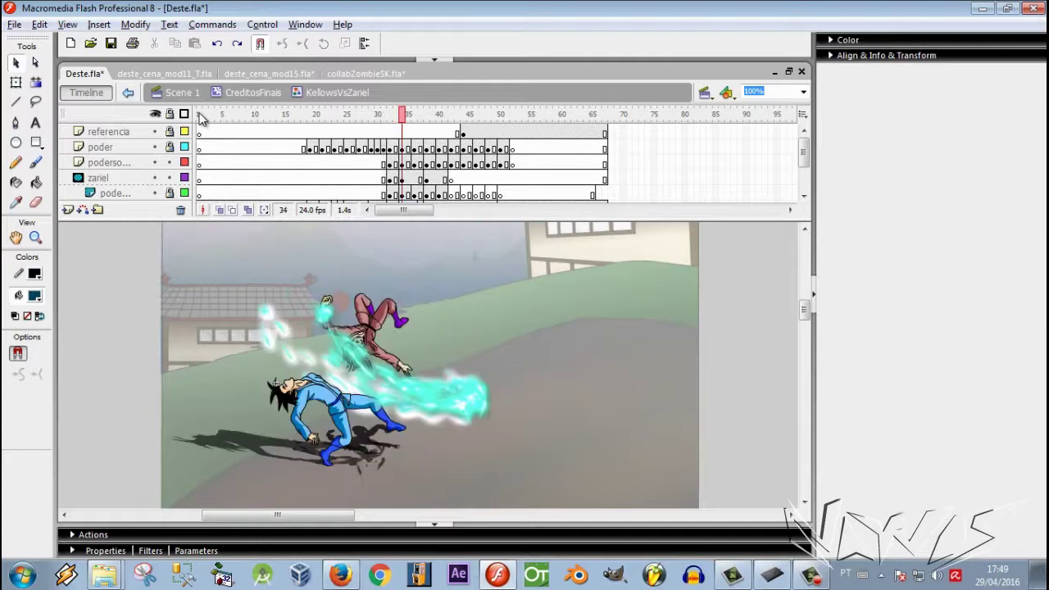
left_click_drag(406, 117, 198, 156)
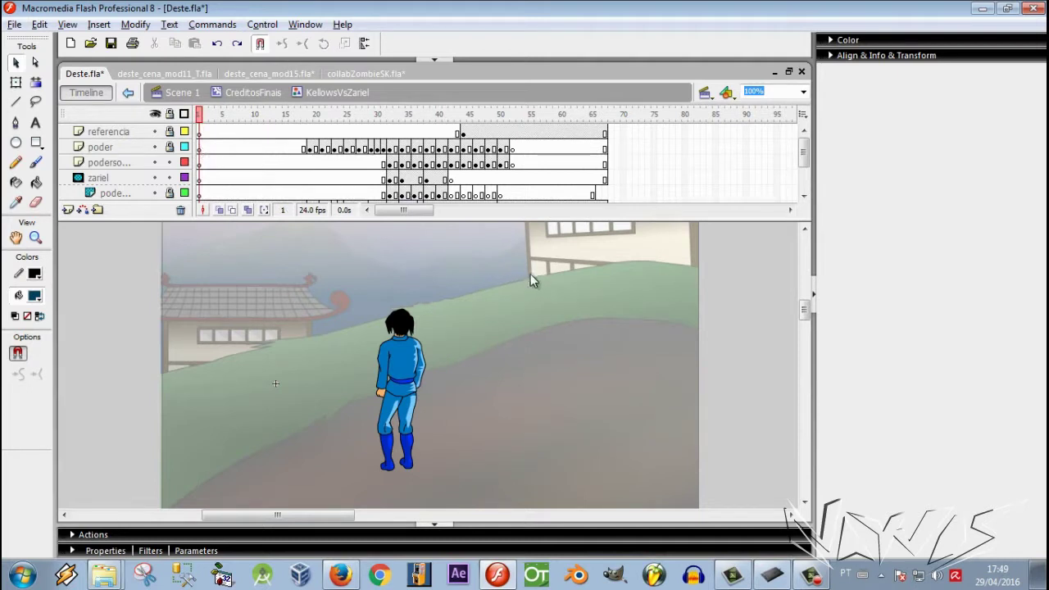
left_click_drag(803, 152, 801, 174)
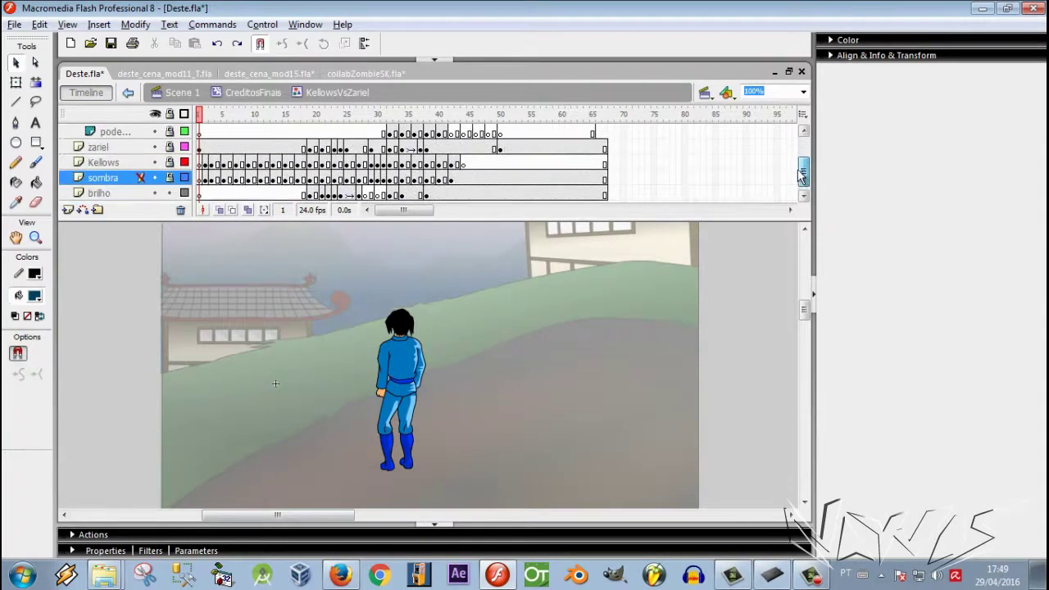
key("Return")
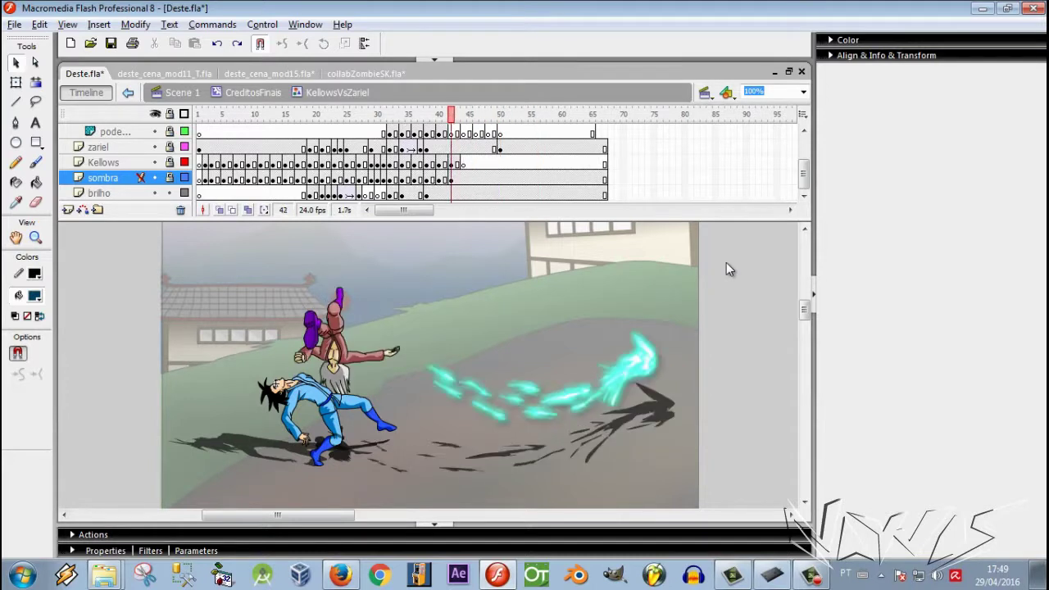
Step: Examine the fight's energy attack frame by frame in reverse, from frame 42 to the white flash at frame 19
key("comma")
key("comma")
key("comma")
key("comma")
key("comma")
key("comma")
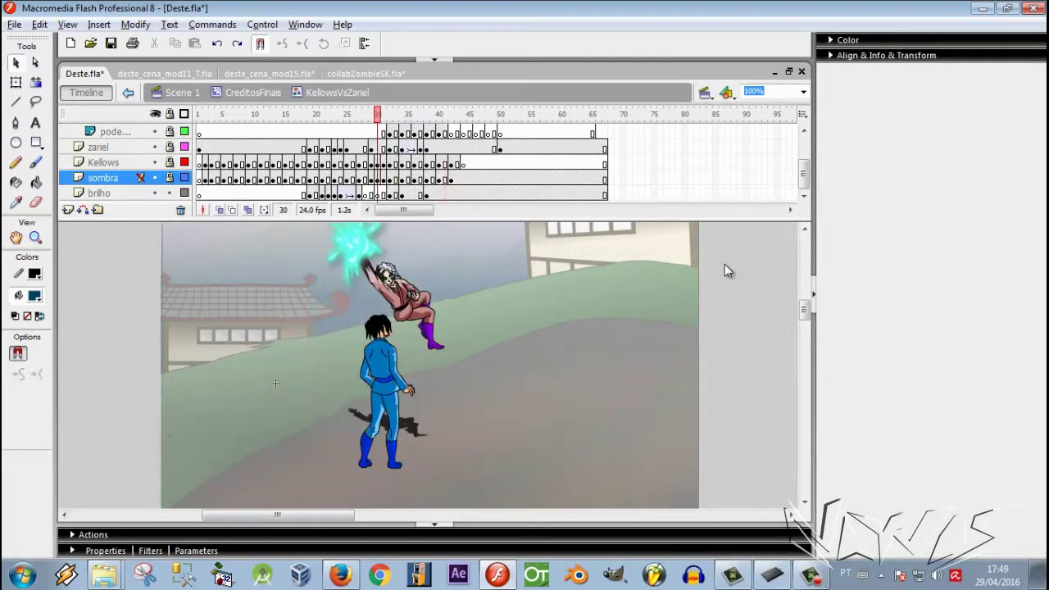
key("period")
key("comma")
key("comma")
key("comma")
key("comma")
key("comma")
key("comma")
key("comma")
key("comma")
key("comma")
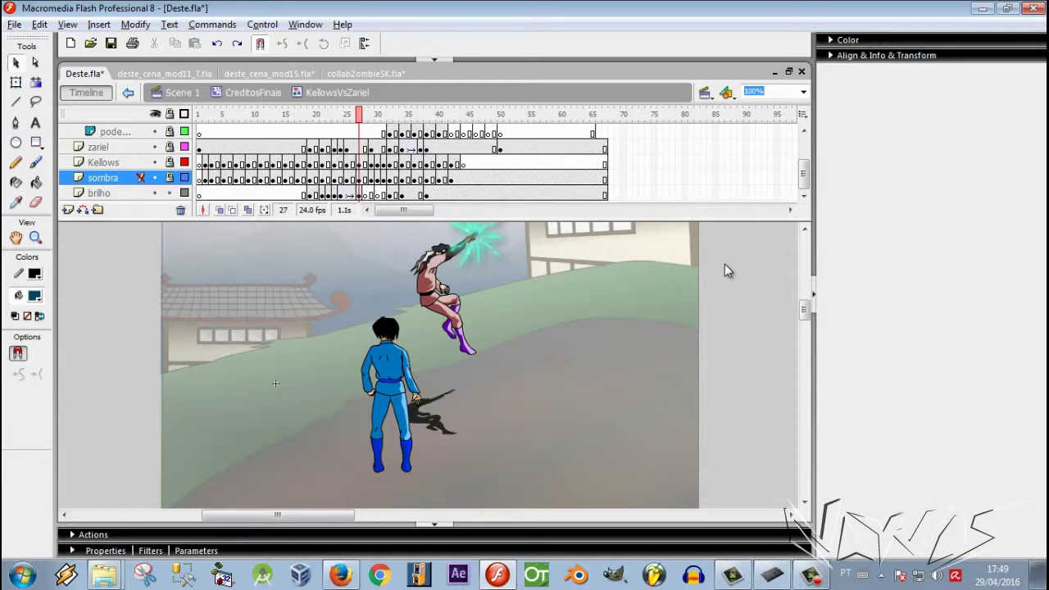
key("comma")
key("comma")
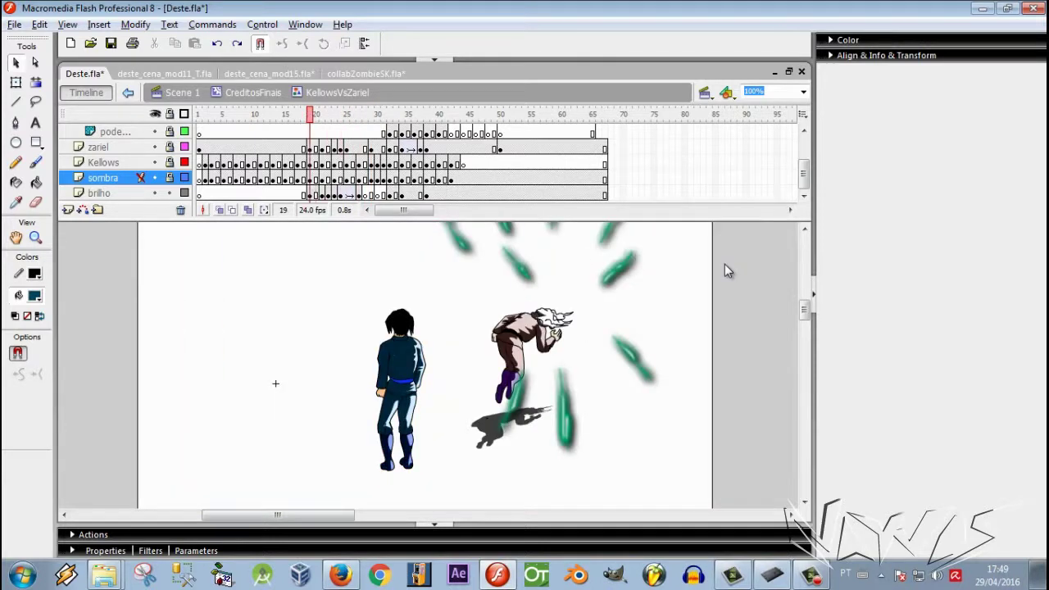
Step: Step back and forth through the red fighter's acrobatic flips and shadow, working back from frame 19 to about frame 6
key("period")
key("comma")
key("period")
key("comma")
key("comma")
key("comma")
key("comma")
key("comma")
key("comma")
key("comma")
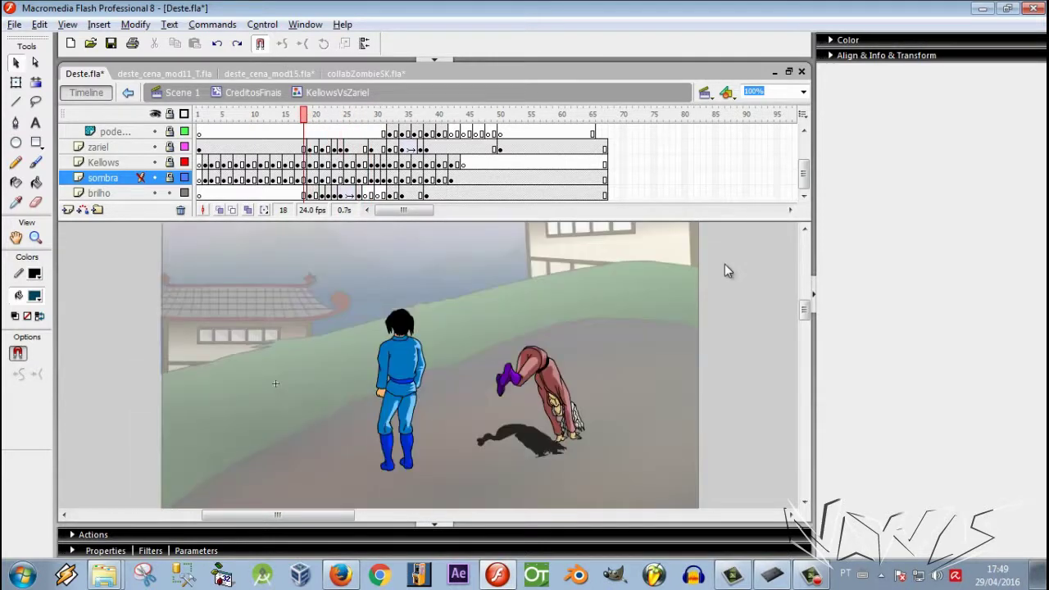
key("comma")
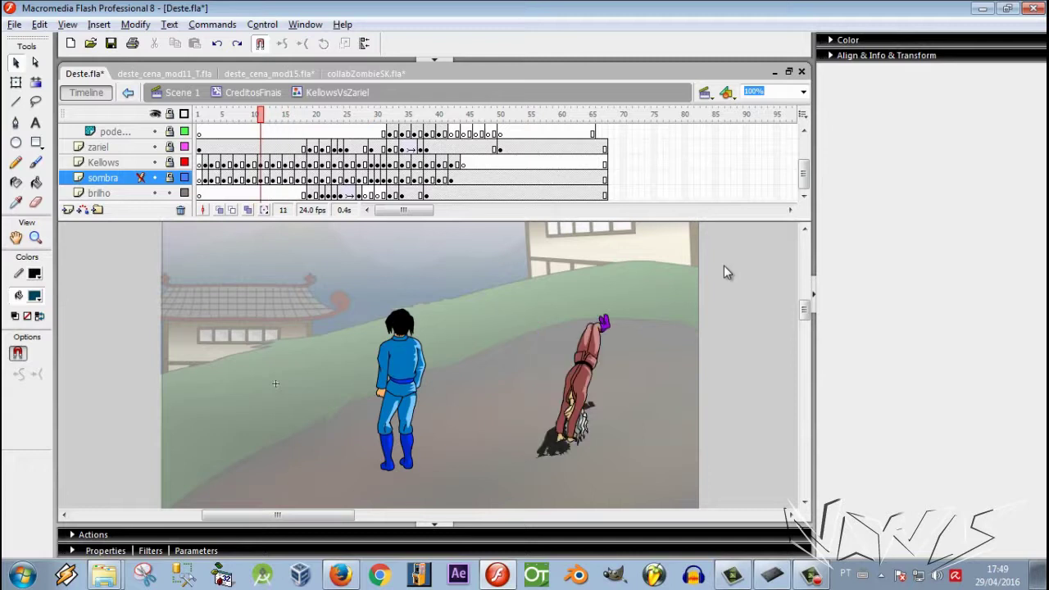
key("period")
key("period")
key("period")
key("period")
key("comma")
key("comma")
key("comma")
key("comma")
key("comma")
key("comma")
key("comma")
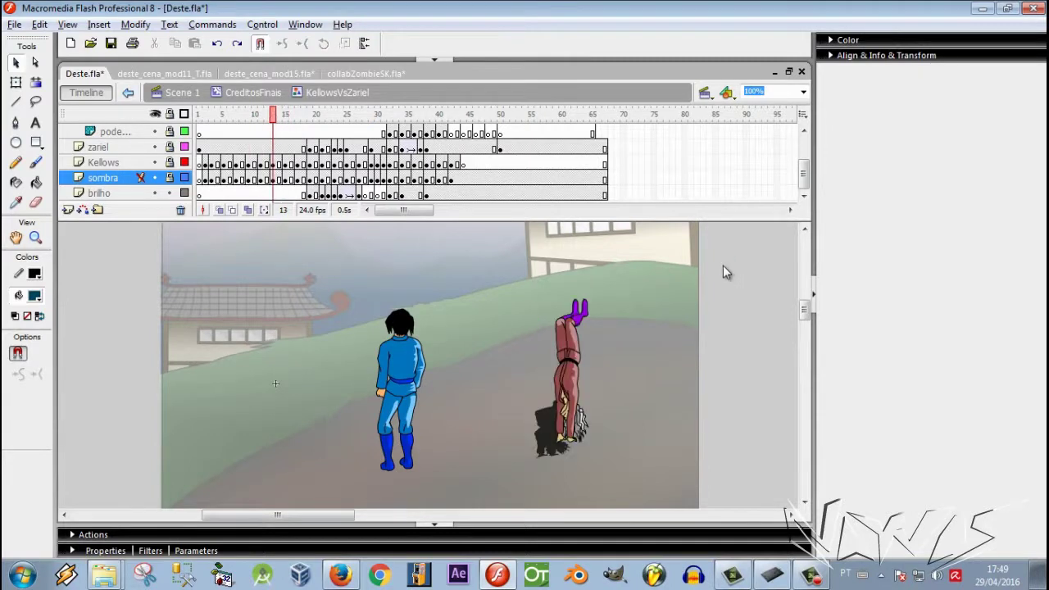
key("comma")
key("comma")
key("comma")
key("comma")
key("comma")
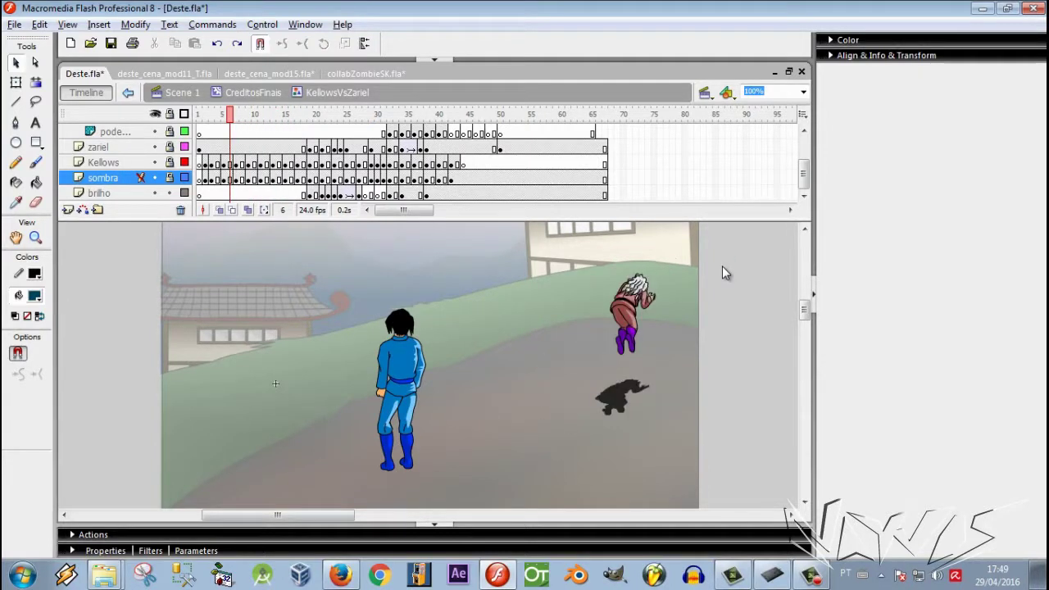
key("comma")
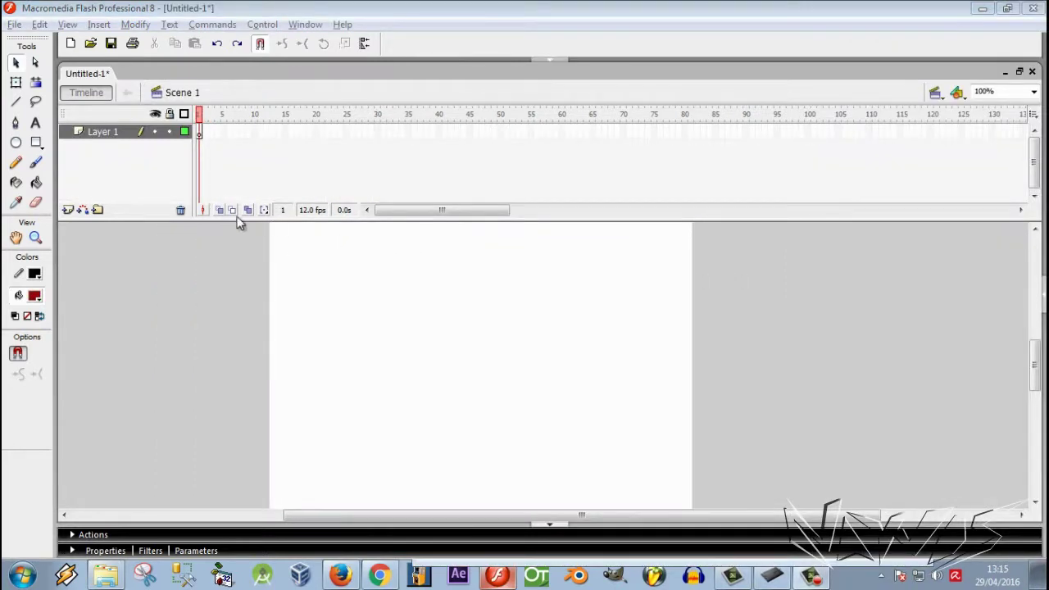
Step: Turn on onion skinning and draw a tiny rounded outline with the Pencil tool at the stage's left edge in frame 1
left_click(17, 164)
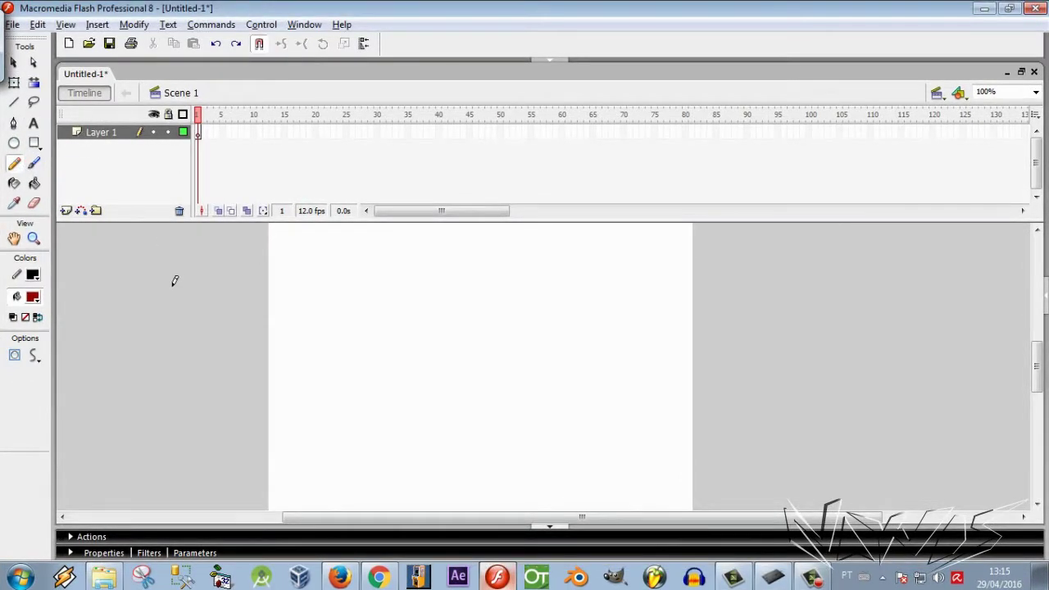
left_click(219, 213)
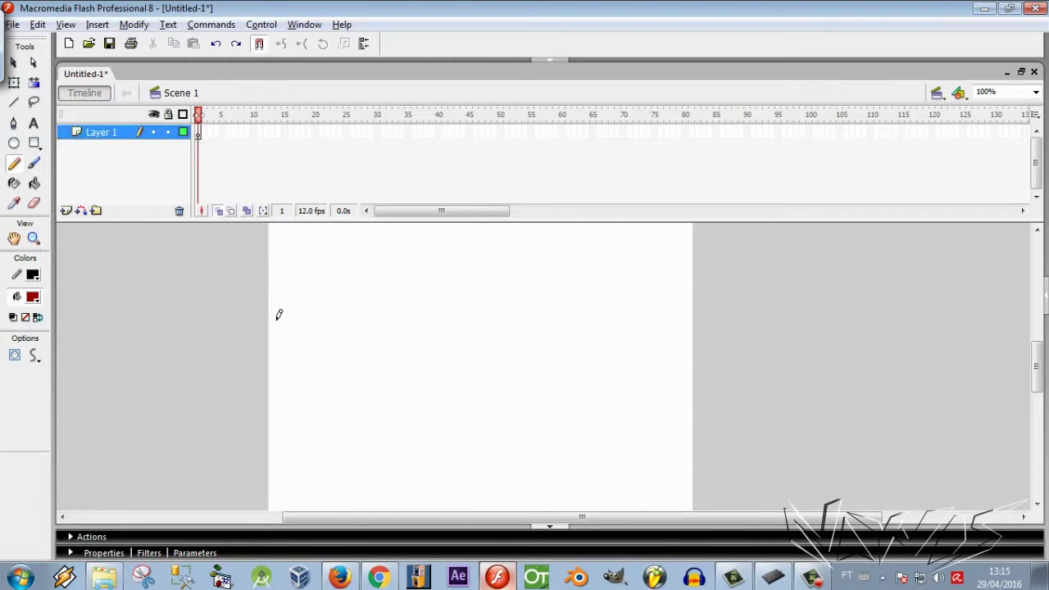
left_click(271, 365)
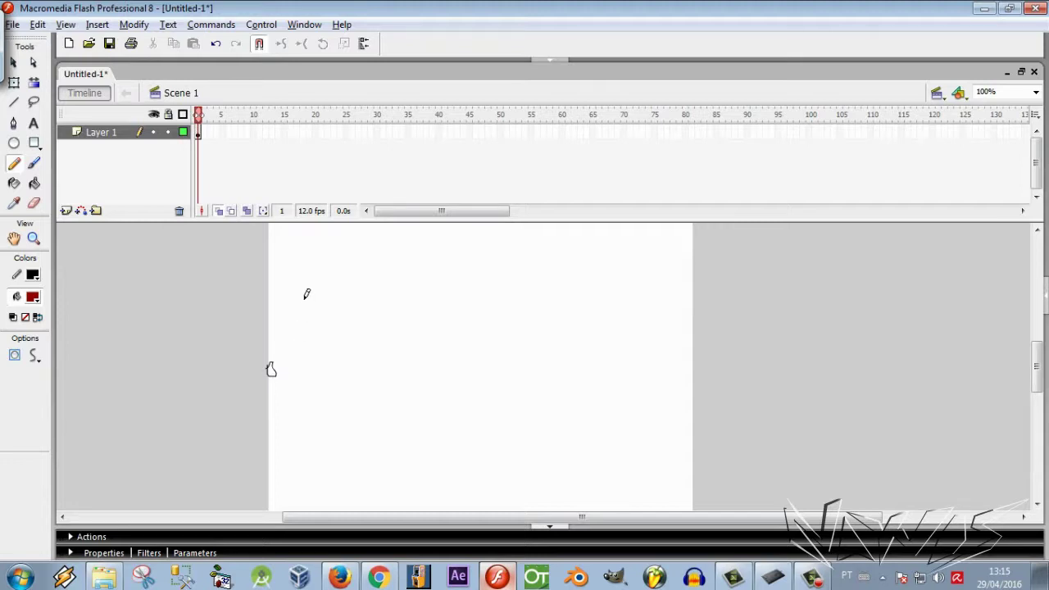
Step: Add a keyframe at frame 2 and pencil a slightly larger bumpy outline over the onion-skinned first drawing
key("F6")
scroll(267, 368, "up", 5)
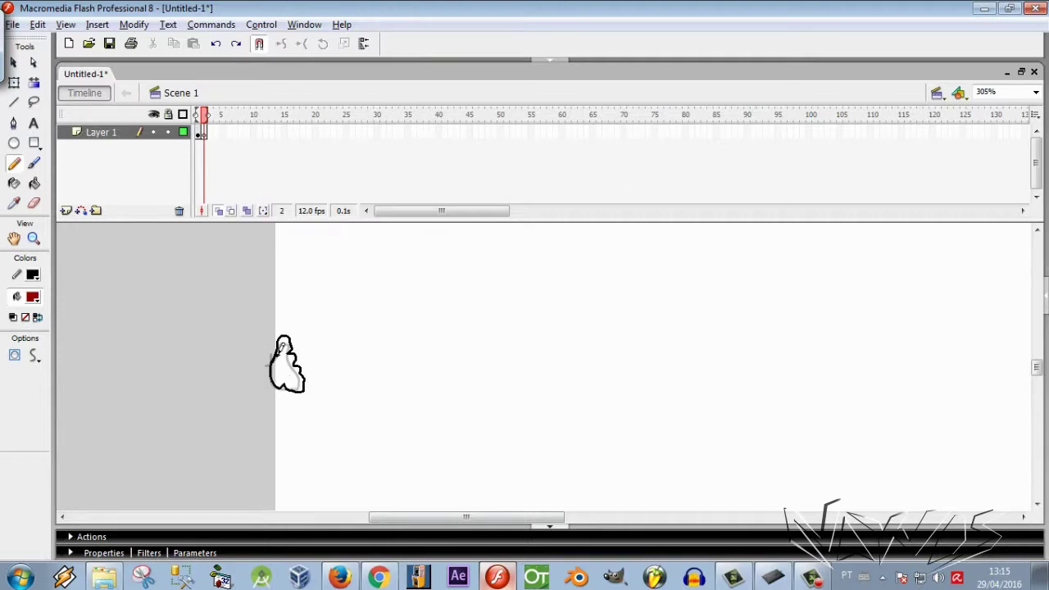
left_click_drag(279, 353, 277, 354)
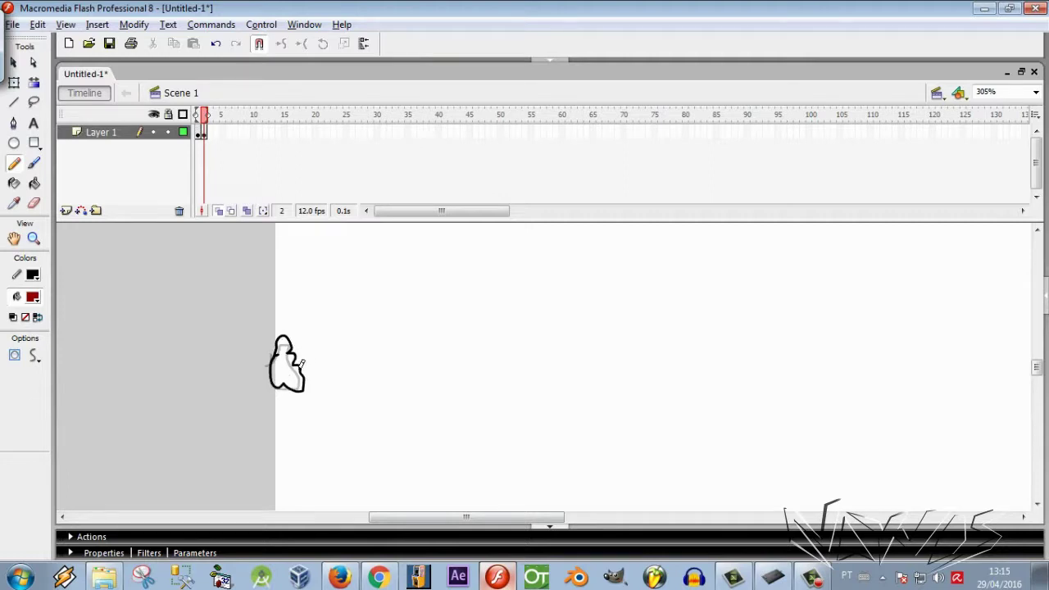
Step: Add blank keyframes at frames 3 to 5 and pencil a slightly larger bumpy outline around the onion-skinned shape in each
key("F7")
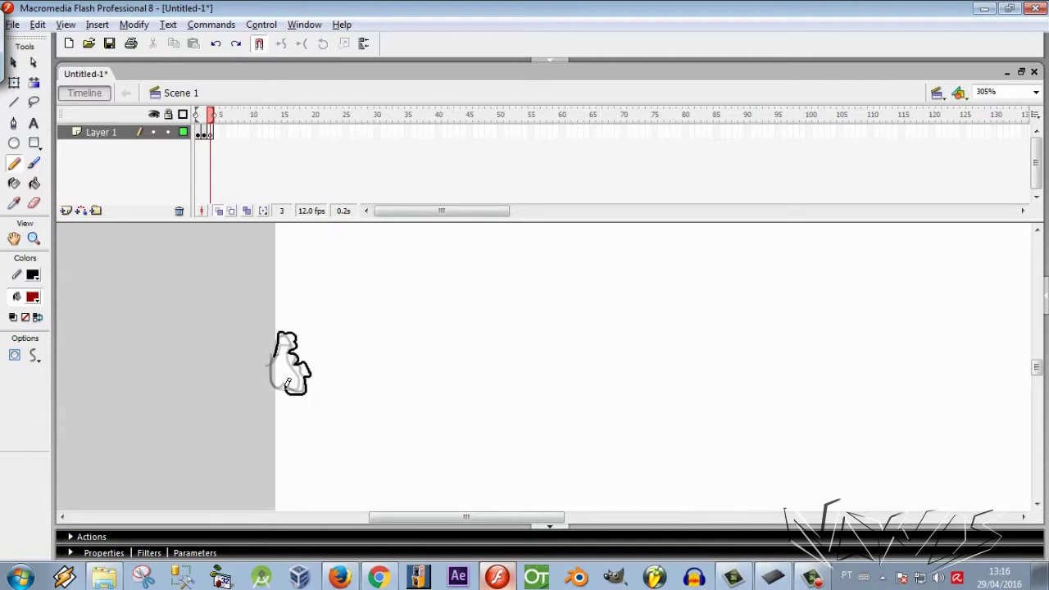
left_click_drag(277, 383, 278, 385)
key("F7")
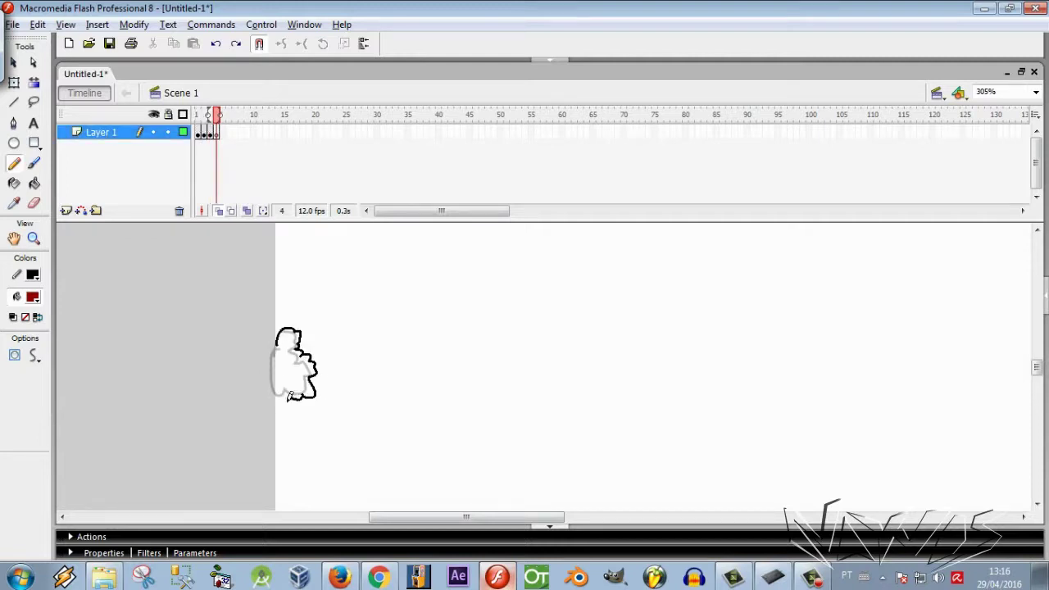
key("F7")
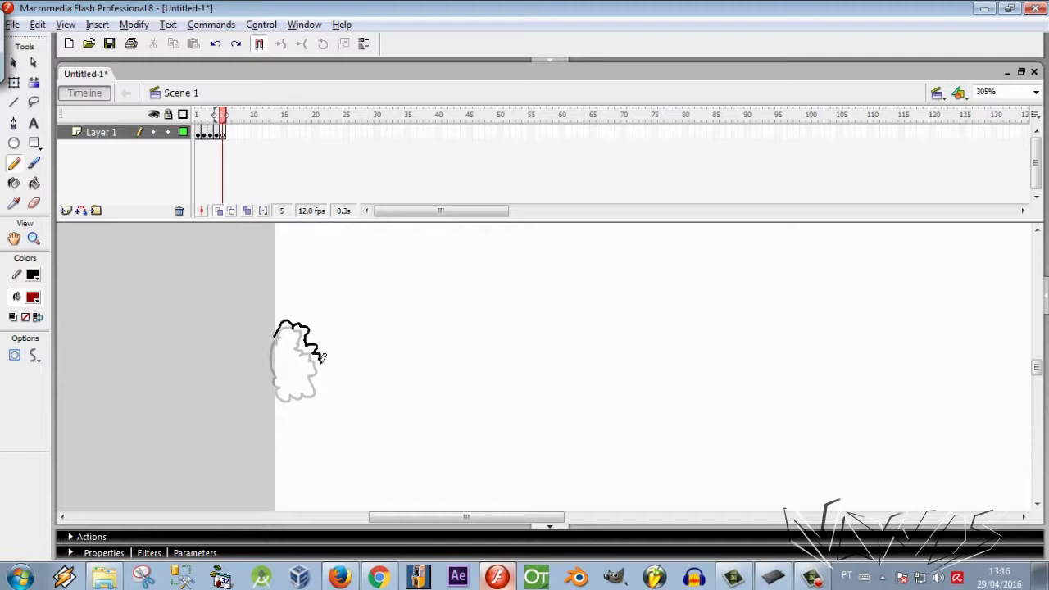
mouse_move(318, 398)
left_mouse_down()
mouse_move(278, 398)
mouse_move(278, 320)
left_mouse_up()
Step: Continue the growing cloud at the stage edge by penciling larger bumpy outlines in new blank keyframes at frames 6 to 8
key("F7")
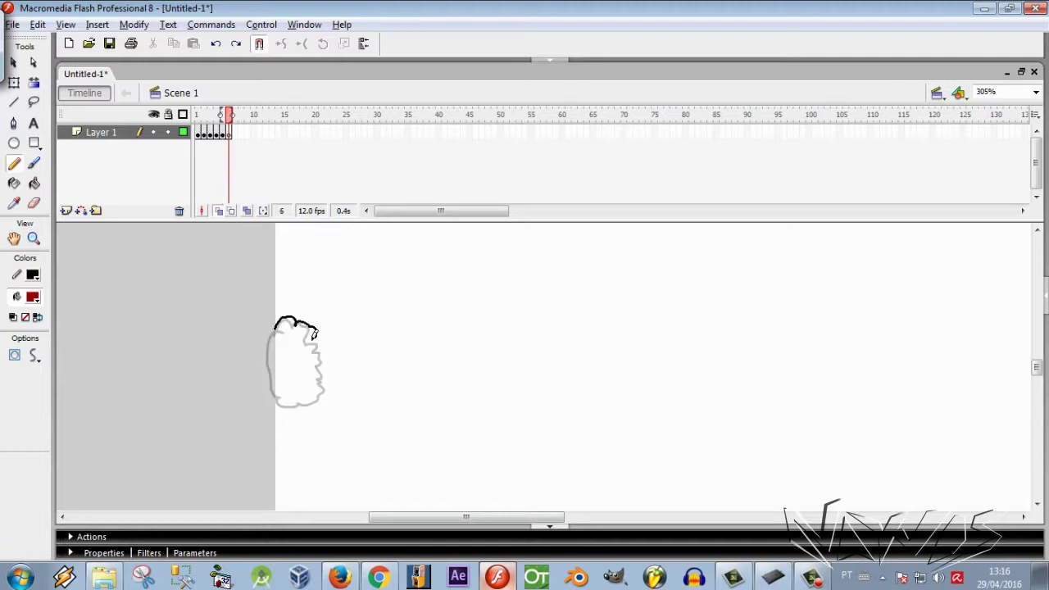
mouse_move(318, 401)
left_mouse_down()
mouse_move(276, 403)
mouse_move(279, 321)
left_mouse_up()
key("F7")
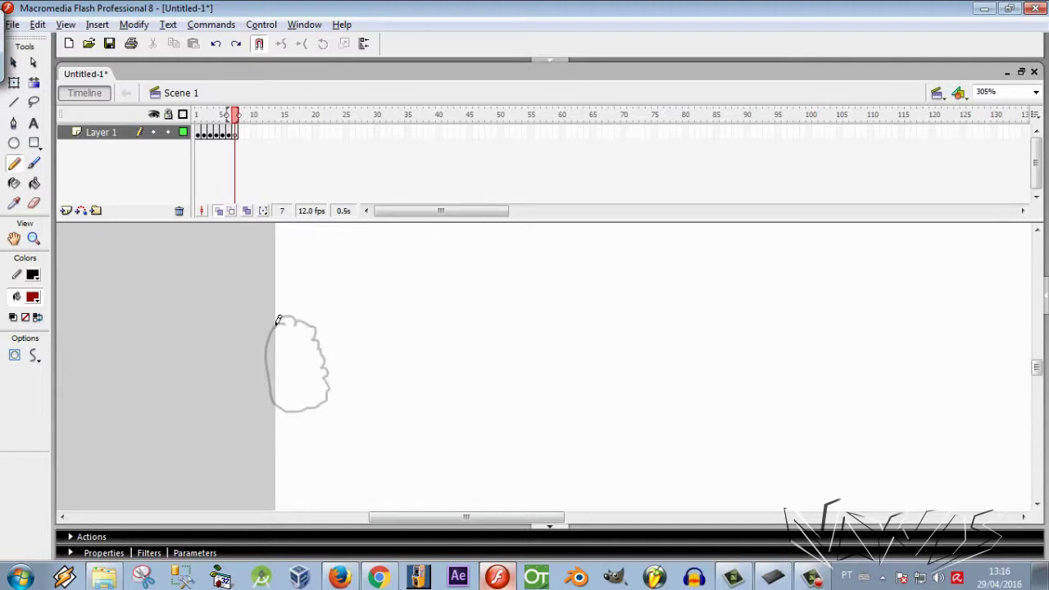
mouse_move(301, 413)
left_mouse_down()
mouse_move(272, 411)
mouse_move(279, 315)
left_mouse_up()
key("F7")
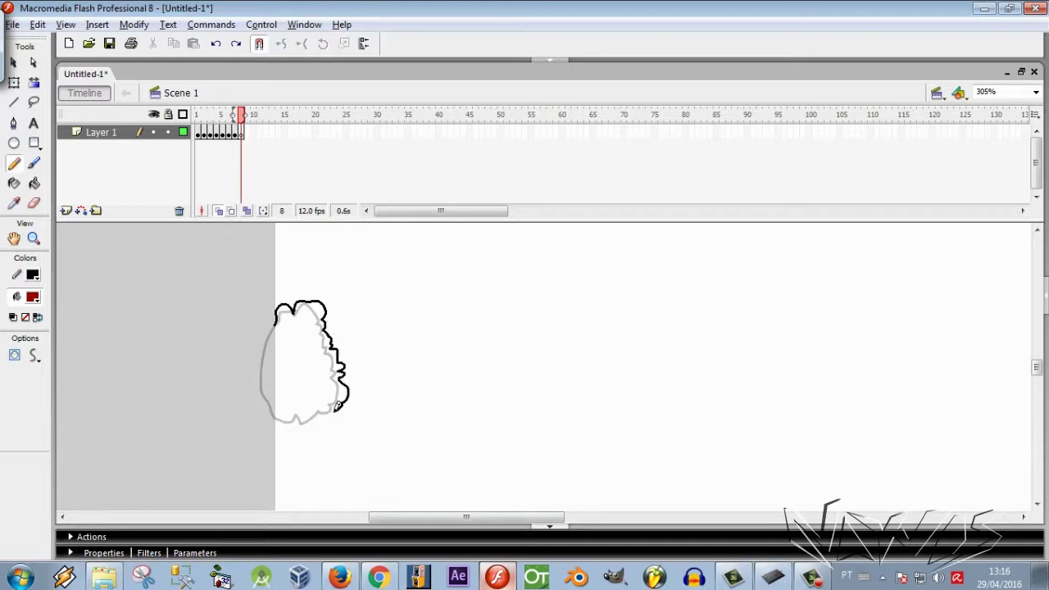
mouse_move(295, 430)
left_mouse_down()
mouse_move(258, 409)
mouse_move(278, 314)
left_mouse_up()
Step: Add blank keyframes at frames 9 and 10 and trace a wider scalloped outline around the previous shape in each
key("F7")
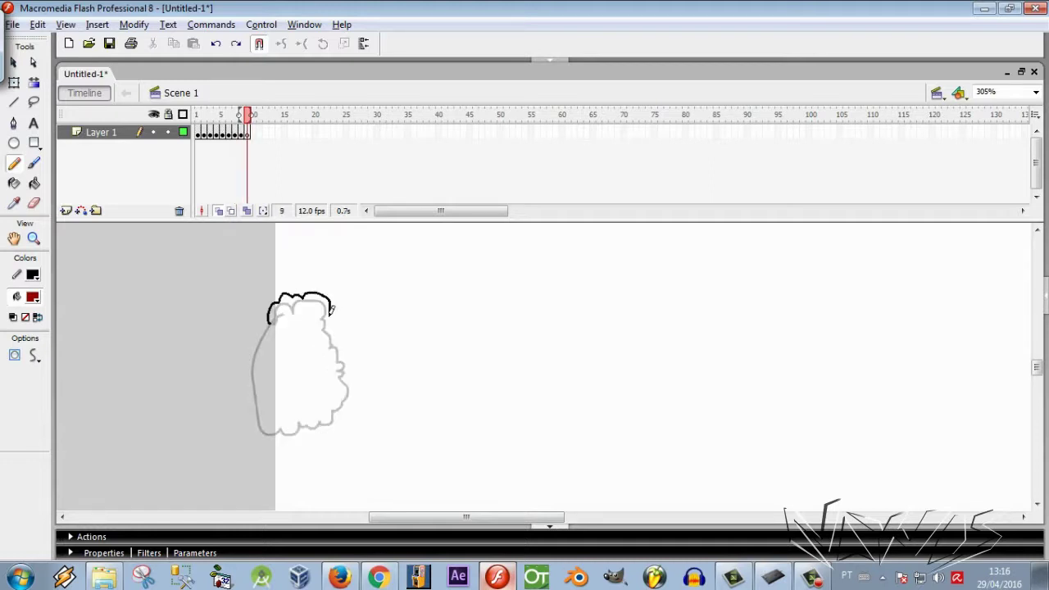
mouse_move(341, 411)
left_mouse_down()
mouse_move(285, 441)
mouse_move(246, 386)
mouse_move(270, 307)
left_mouse_up()
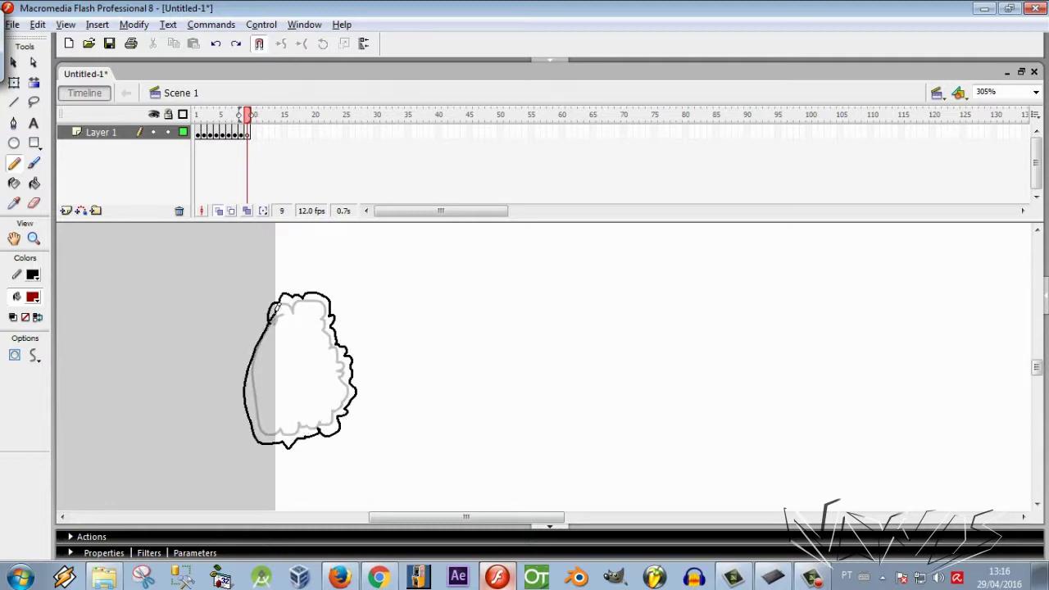
key("F7")
left_click_drag(361, 337, 355, 419)
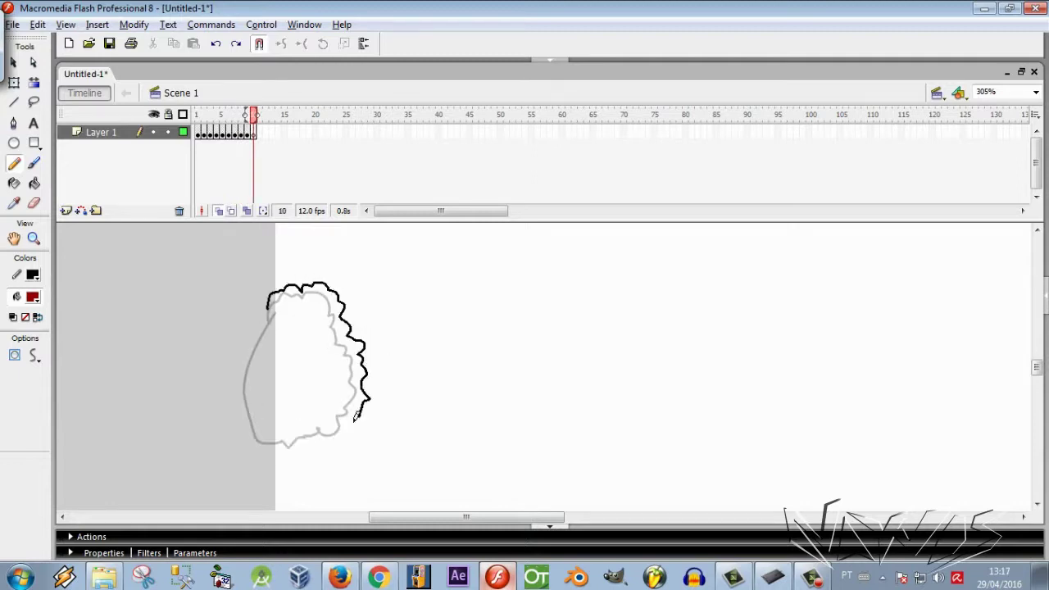
mouse_move(301, 444)
left_mouse_down()
mouse_move(247, 421)
mouse_move(258, 325)
mouse_move(301, 275)
left_mouse_up()
Step: Pencil three more expanding scalloped outlines in new blank keyframes at frames 11 to 13, each enclosing the onion-skinned one
key("F7")
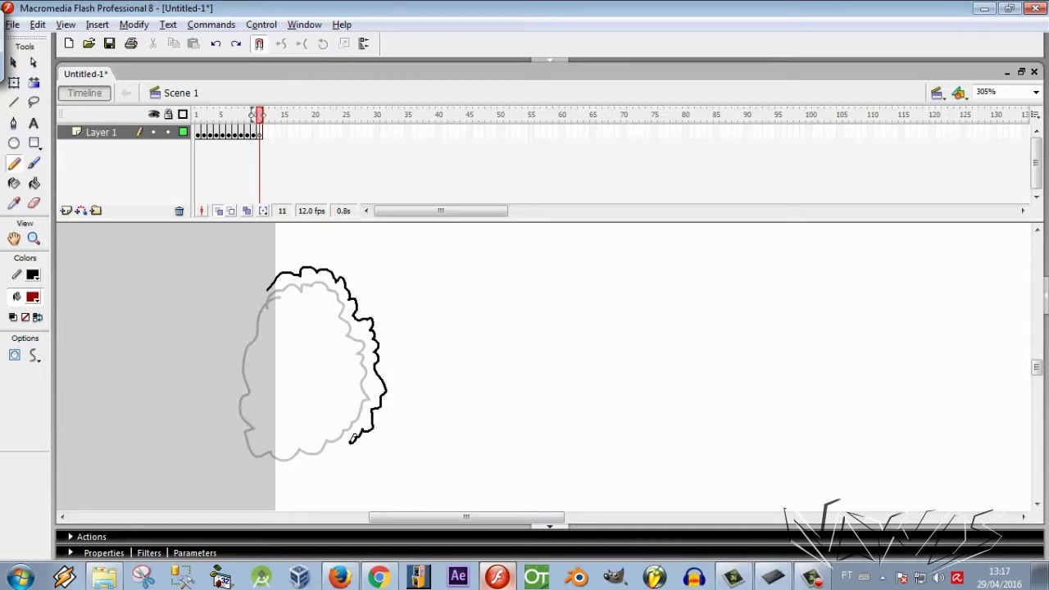
mouse_move(286, 478)
left_mouse_down()
mouse_move(239, 461)
mouse_move(270, 279)
left_mouse_up()
key("F7")
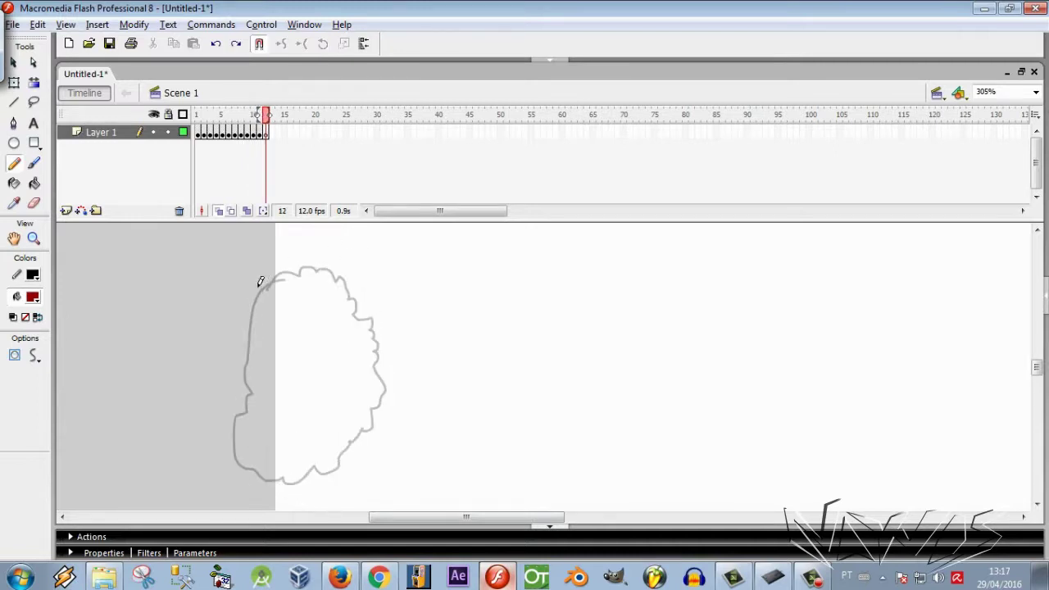
mouse_move(325, 255)
left_mouse_down()
mouse_move(360, 270)
mouse_move(379, 300)
left_mouse_up()
mouse_move(388, 347)
left_mouse_down()
mouse_move(375, 449)
mouse_move(341, 480)
mouse_move(280, 497)
mouse_move(236, 409)
mouse_move(273, 251)
left_mouse_up()
key("ctrl+minus")
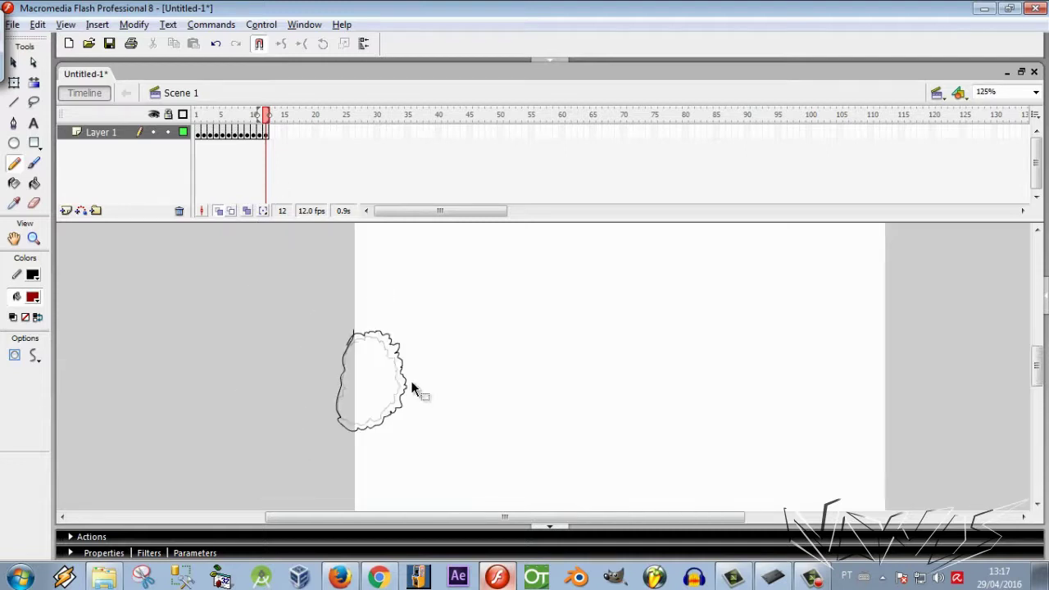
key("F7")
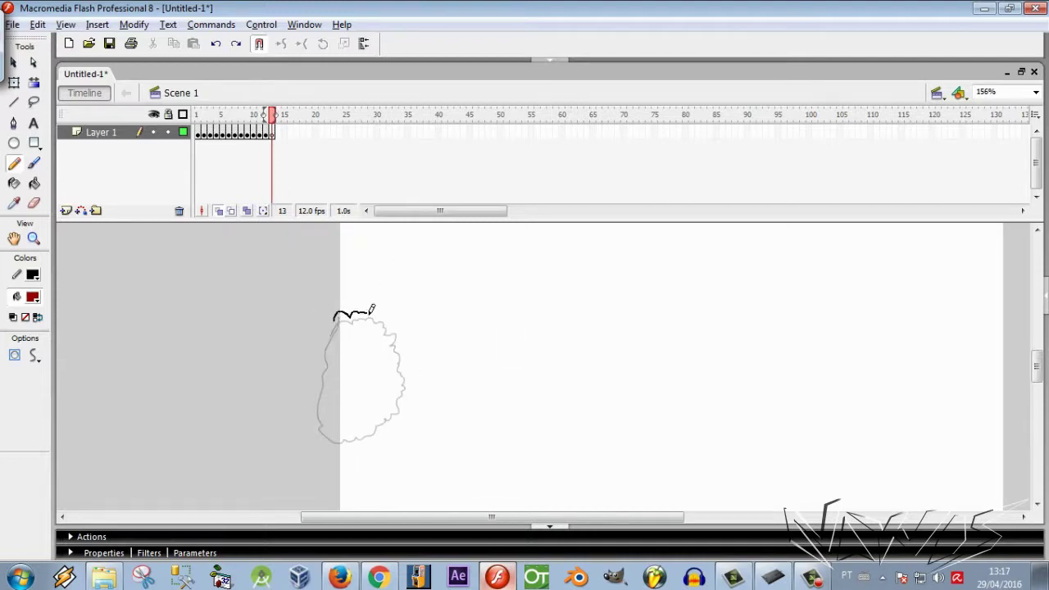
mouse_move(364, 440)
left_mouse_down()
mouse_move(327, 449)
mouse_move(318, 370)
mouse_move(336, 312)
left_mouse_up()
Step: Play the growing outline animation and step back and forth through its last frames to check the motion
key("Return")
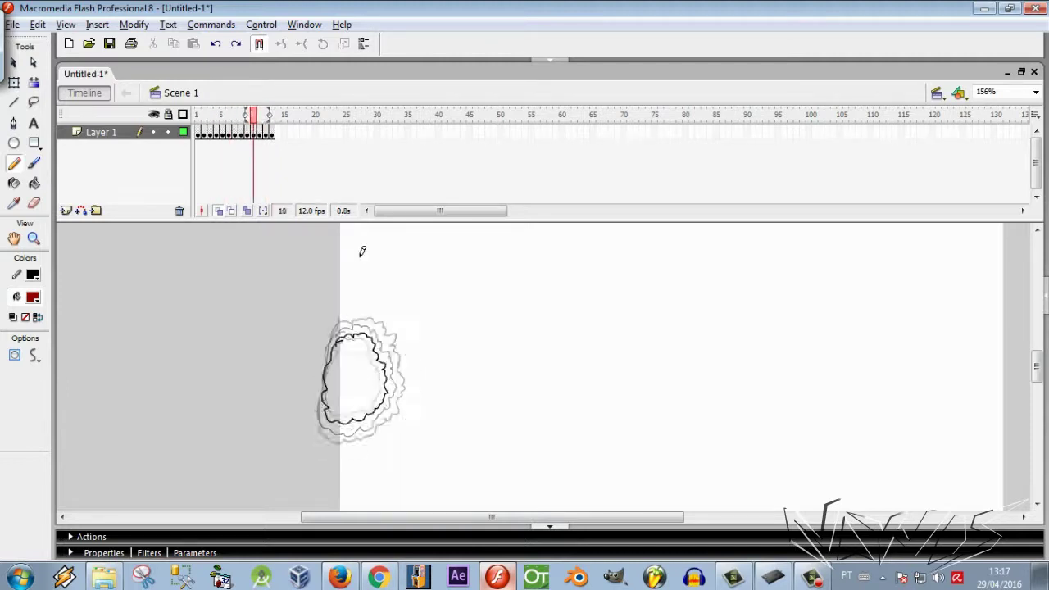
left_click_drag(275, 115, 267, 123)
key("comma")
key("period")
key("period")
key("comma")
key("comma")
key("comma")
key("comma")
key("period")
key("period")
key("period")
key("period")
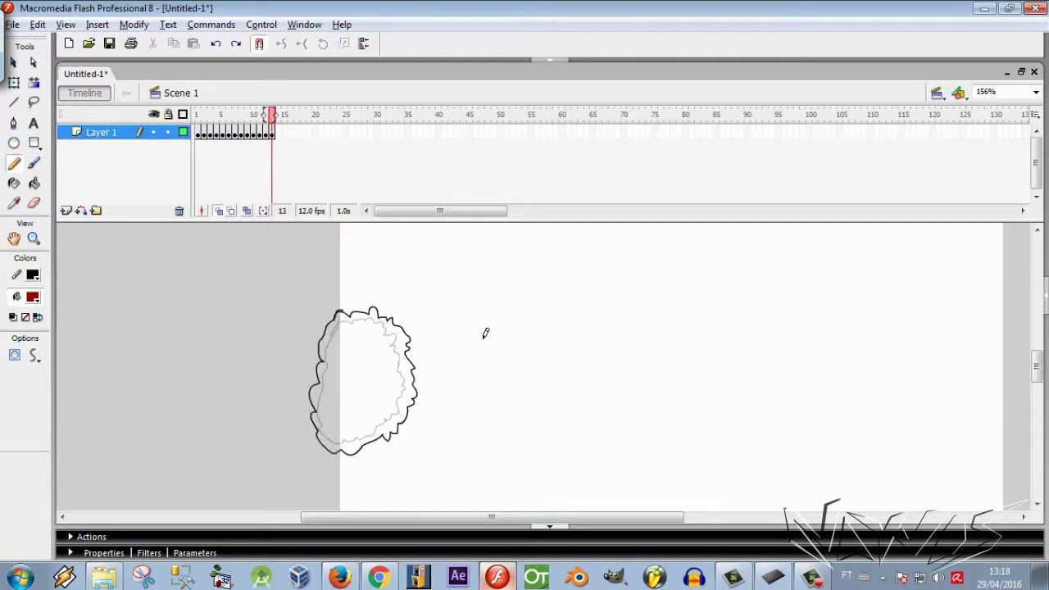
Step: Add blank keyframes at frames 14 to 16 and draw the cloud outline with larger puffs and wider spacing in each
key("F7")
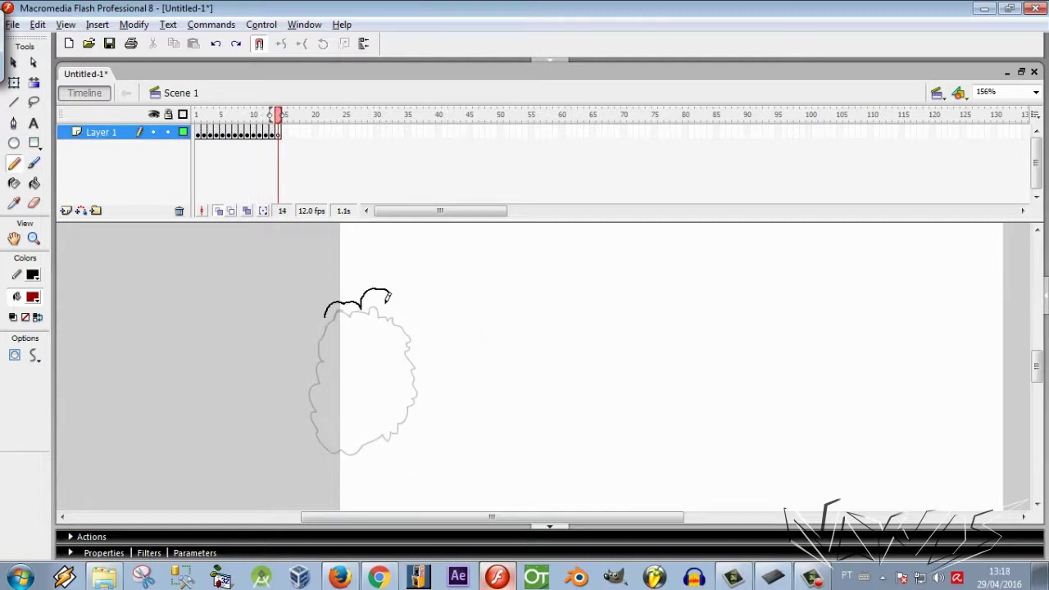
mouse_move(426, 370)
left_mouse_down()
mouse_move(373, 459)
mouse_move(313, 446)
mouse_move(308, 346)
mouse_move(343, 302)
mouse_move(361, 287)
mouse_move(401, 294)
mouse_move(431, 314)
mouse_move(440, 430)
mouse_move(392, 467)
mouse_move(308, 486)
mouse_move(276, 391)
mouse_move(303, 304)
mouse_move(332, 257)
mouse_move(401, 244)
mouse_move(450, 302)
left_mouse_up()
key("F7")
key("F7")
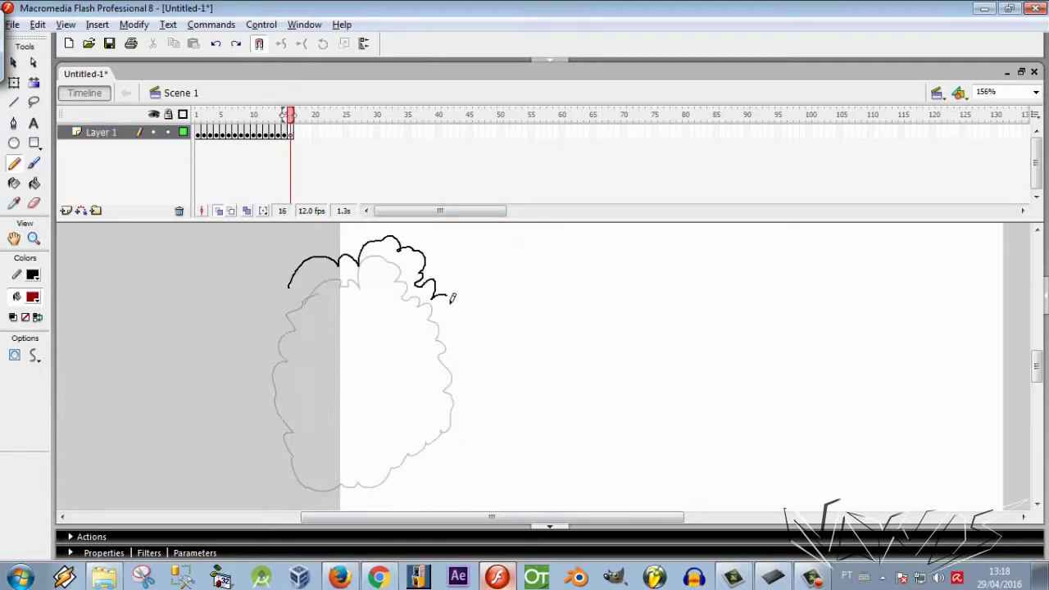
mouse_move(455, 434)
left_mouse_down()
mouse_move(361, 503)
mouse_move(282, 471)
mouse_move(262, 348)
mouse_move(312, 265)
mouse_move(290, 283)
left_mouse_up()
Step: Draw larger cloud outlines spreading onto the stage in new blank keyframes at frames 17 and 18
key("F7")
key("ctrl+2")
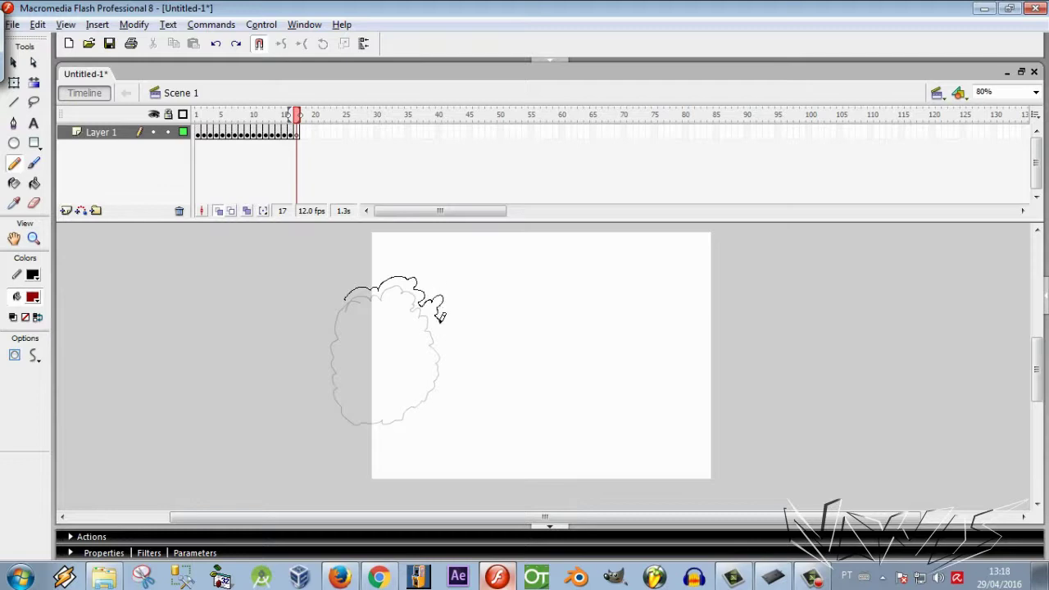
mouse_move(370, 436)
left_mouse_down()
mouse_move(320, 393)
mouse_move(333, 303)
mouse_move(353, 285)
left_mouse_up()
key("F7")
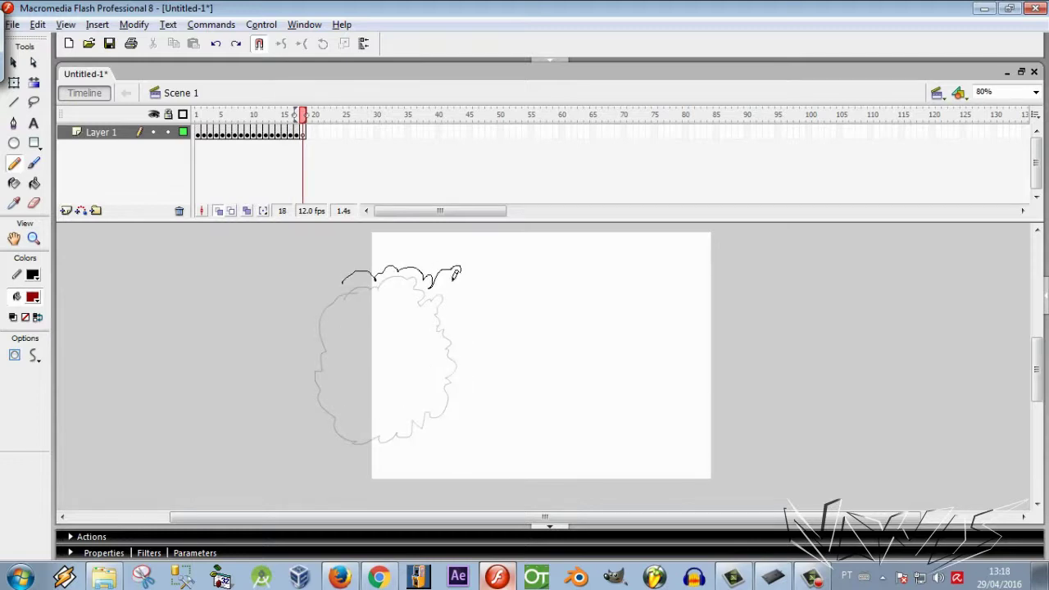
mouse_move(416, 449)
left_mouse_down()
mouse_move(336, 458)
mouse_move(307, 382)
mouse_move(324, 287)
mouse_move(425, 286)
mouse_move(377, 254)
left_mouse_up()
Step: Add blank keyframes at frames 19 and 20 and pencil puffy outlines that reach beyond the stage's upper and lower edges
key("F7")
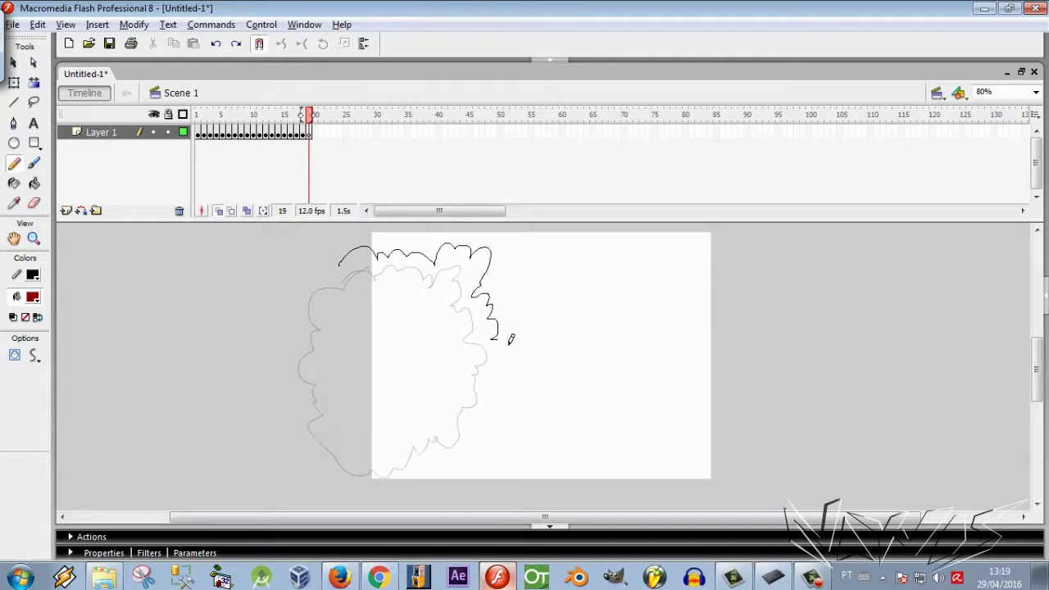
mouse_move(508, 340)
left_mouse_down()
mouse_move(509, 398)
mouse_move(479, 432)
left_mouse_up()
mouse_move(422, 475)
left_mouse_down()
mouse_move(307, 369)
mouse_move(358, 265)
left_mouse_up()
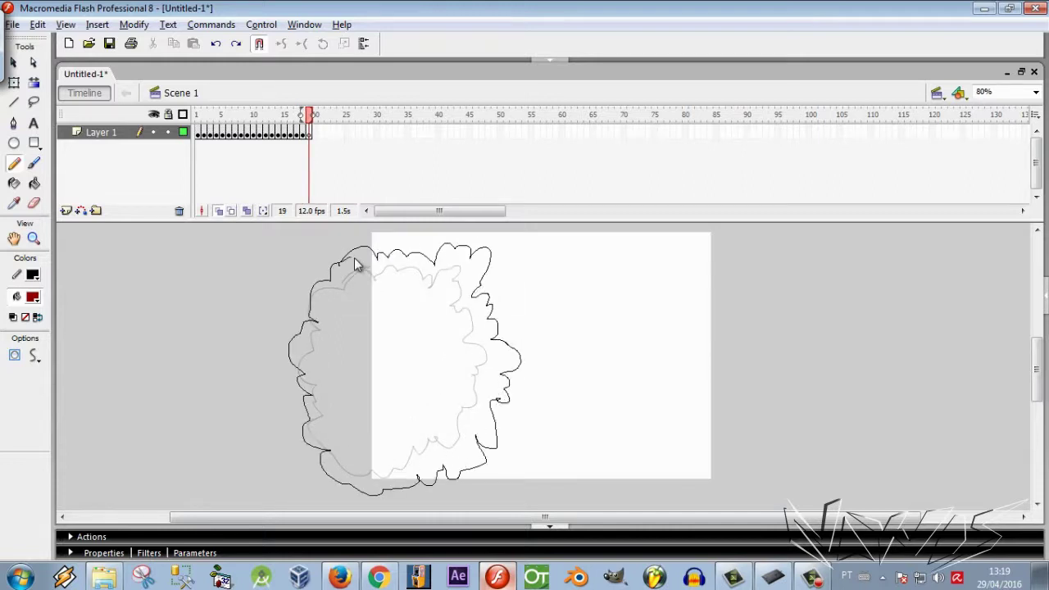
key("F7")
mouse_move(415, 232)
left_mouse_down()
mouse_move(490, 227)
mouse_move(506, 264)
mouse_move(546, 283)
mouse_move(553, 330)
left_mouse_up()
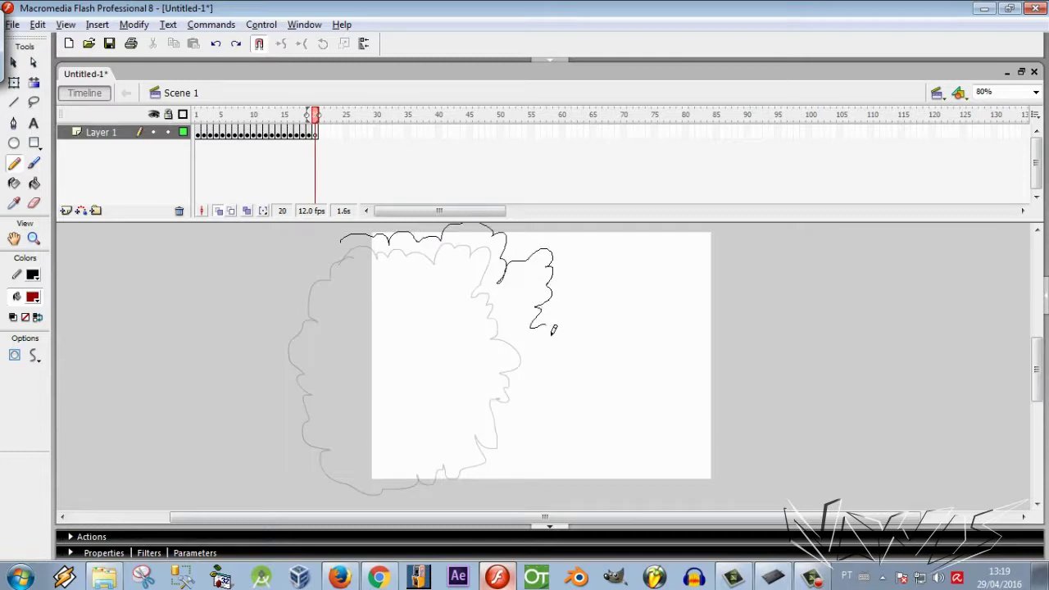
mouse_move(540, 437)
left_mouse_down()
mouse_move(328, 468)
mouse_move(368, 231)
left_mouse_up()
Step: Add a blank keyframe at frame 21 and pencil a larger closed outline around the previous cloud, extending well outside the stage
key("F7")
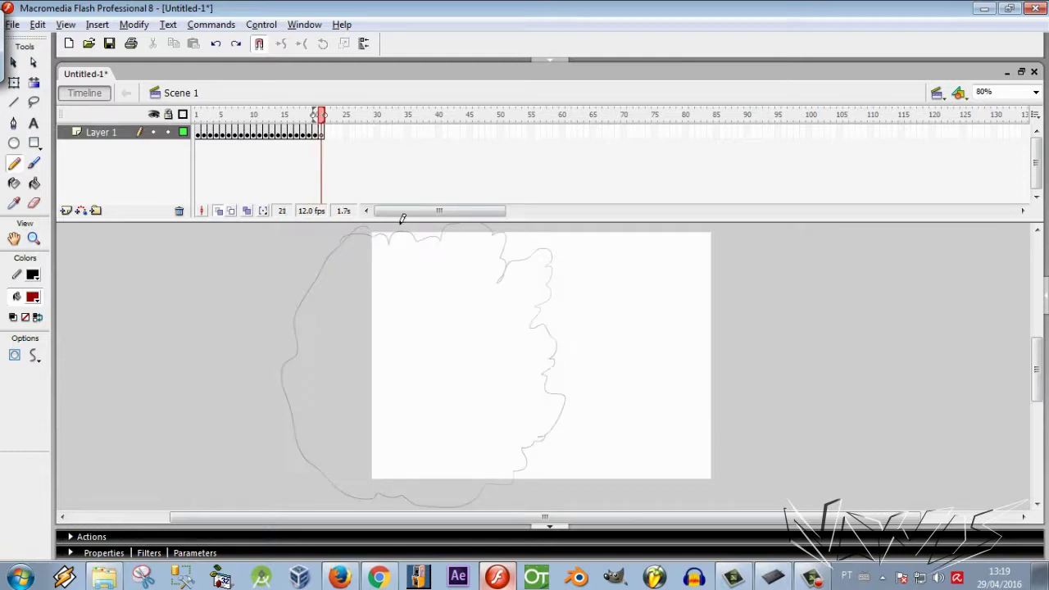
scroll(585, 271, "down", 3)
scroll(368, 303, "up", 2)
scroll(526, 281, "down", 1)
left_click_drag(1034, 364, 1044, 347)
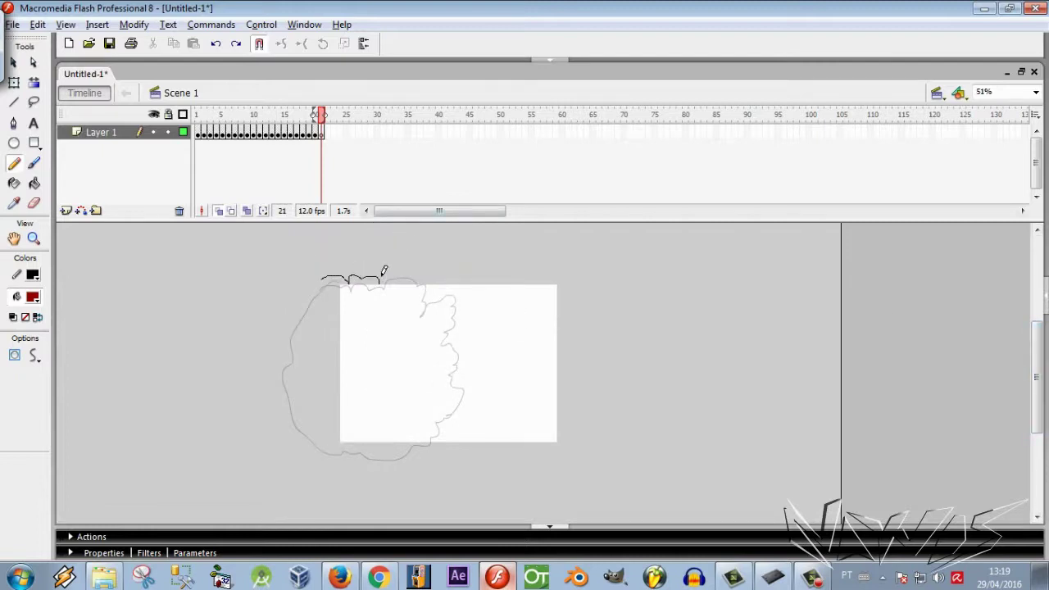
mouse_move(456, 433)
left_mouse_down()
mouse_move(351, 471)
mouse_move(273, 350)
mouse_move(337, 263)
left_mouse_up()
Step: In a new blank keyframe at frame 22, undo the first stroke and redraw the cloud outline farther out from the previous one
key("F7")
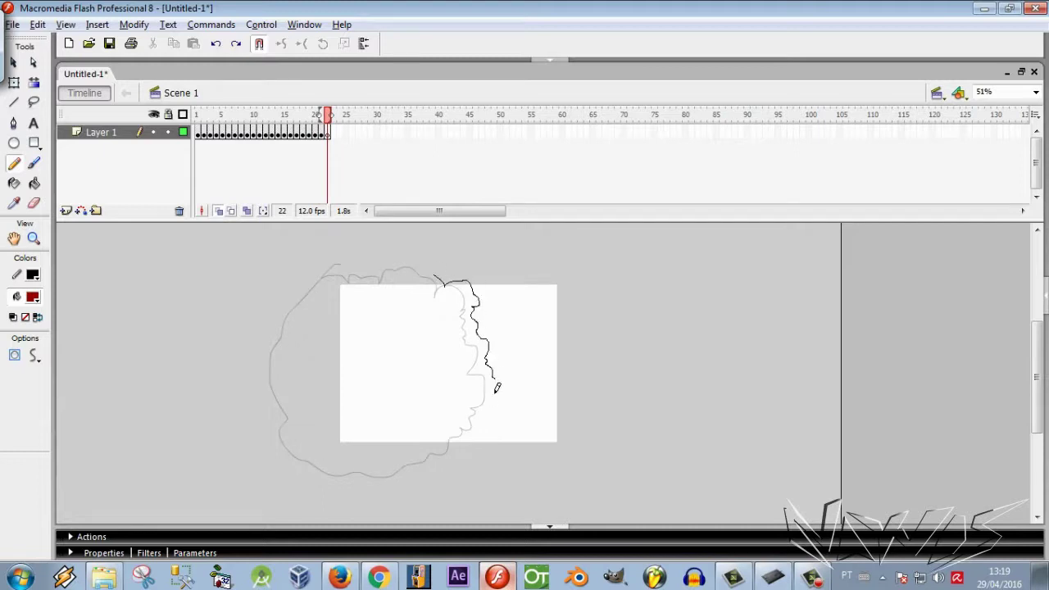
key("ctrl+z")
left_click_drag(451, 262, 490, 291)
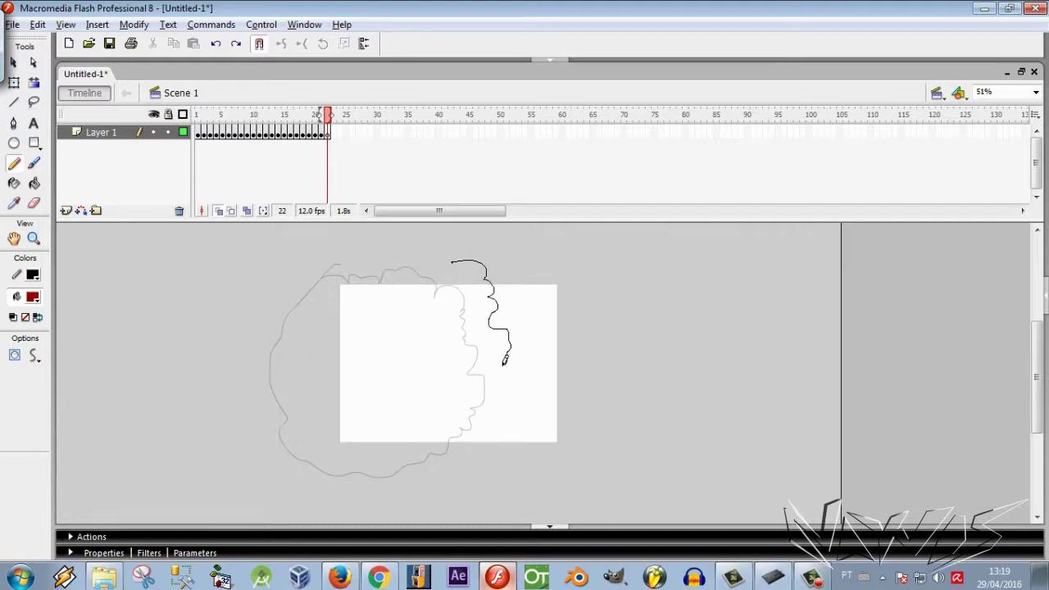
mouse_move(494, 426)
left_mouse_down()
mouse_move(266, 434)
mouse_move(326, 276)
mouse_move(482, 263)
left_mouse_up()
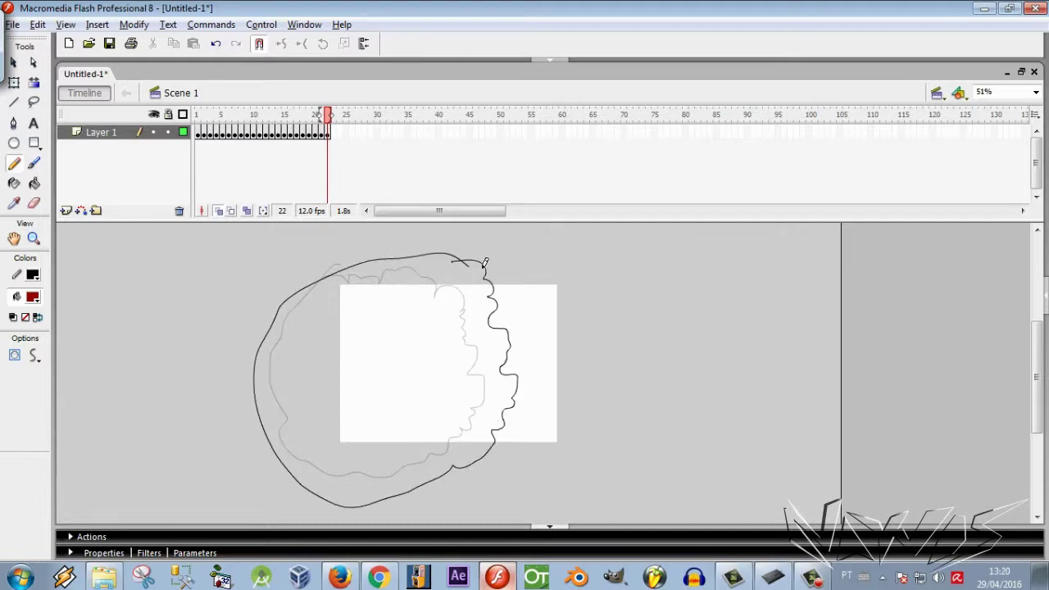
Step: Add blank keyframes at frames 23 and 24 and extend the cloud outline across the stage to its right edge
key("F7")
mouse_move(537, 410)
left_mouse_down()
mouse_move(389, 513)
mouse_move(240, 368)
mouse_move(437, 239)
mouse_move(488, 261)
left_mouse_up()
key("F7")
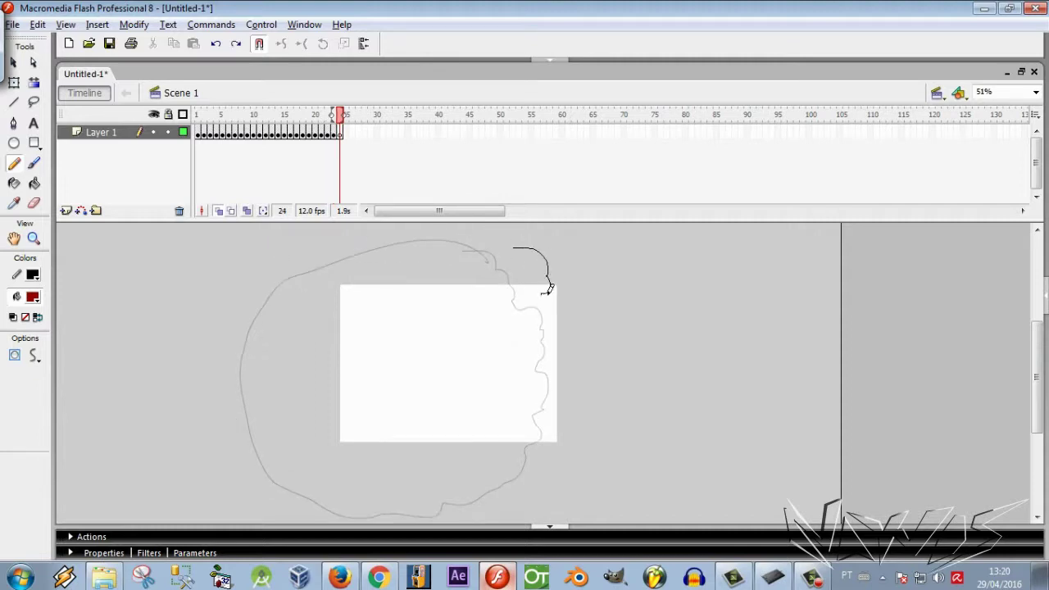
mouse_move(527, 478)
left_mouse_down()
mouse_move(243, 436)
mouse_move(430, 242)
mouse_move(536, 246)
left_mouse_up()
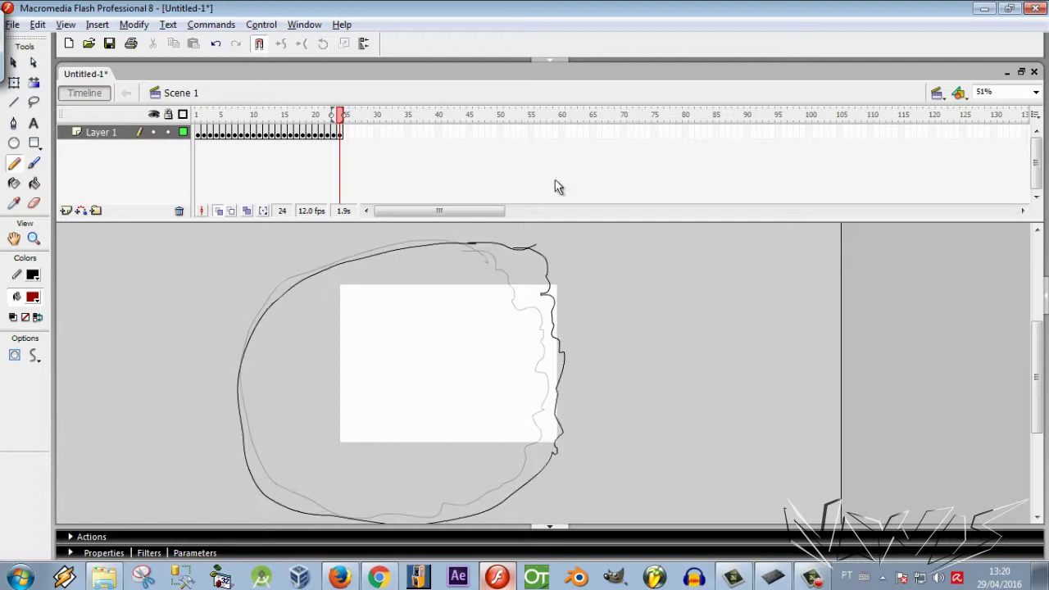
Step: With onion skinning off, draw an unfilled rectangle just outside the stage borders in a new blank keyframe at frame 25
key("F7")
left_click(218, 210)
left_click(35, 142)
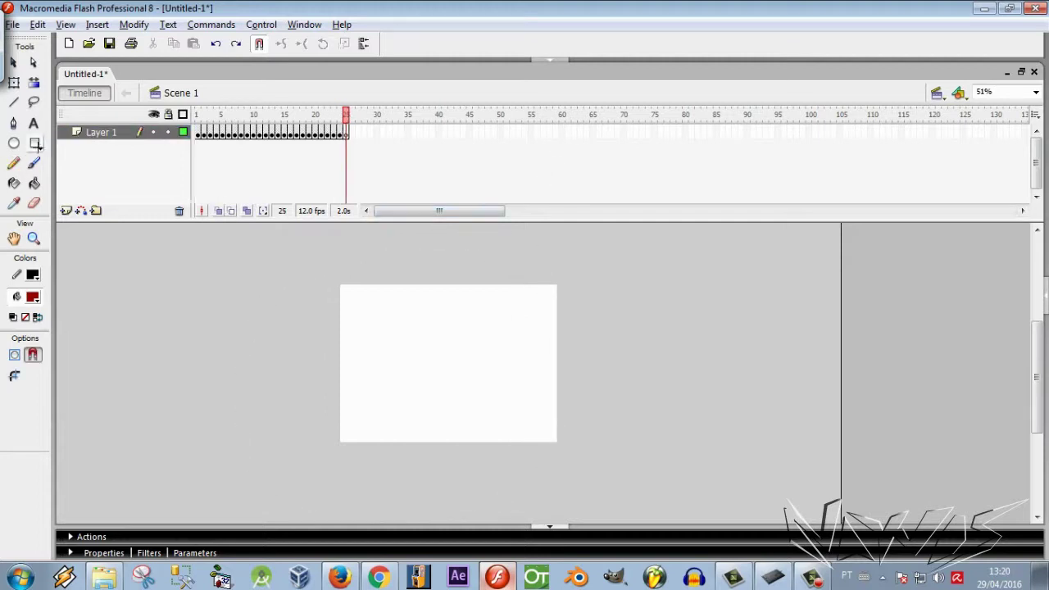
left_click(25, 317)
mouse_move(323, 274)
left_mouse_down()
mouse_move(576, 459)
mouse_move(566, 451)
left_mouse_up()
Step: Insert five extra frames at frame 1 and move the first drawing's keyframe to frame 6, leaving frames 1 to 5 blank
key("comma")
key("comma")
key("comma")
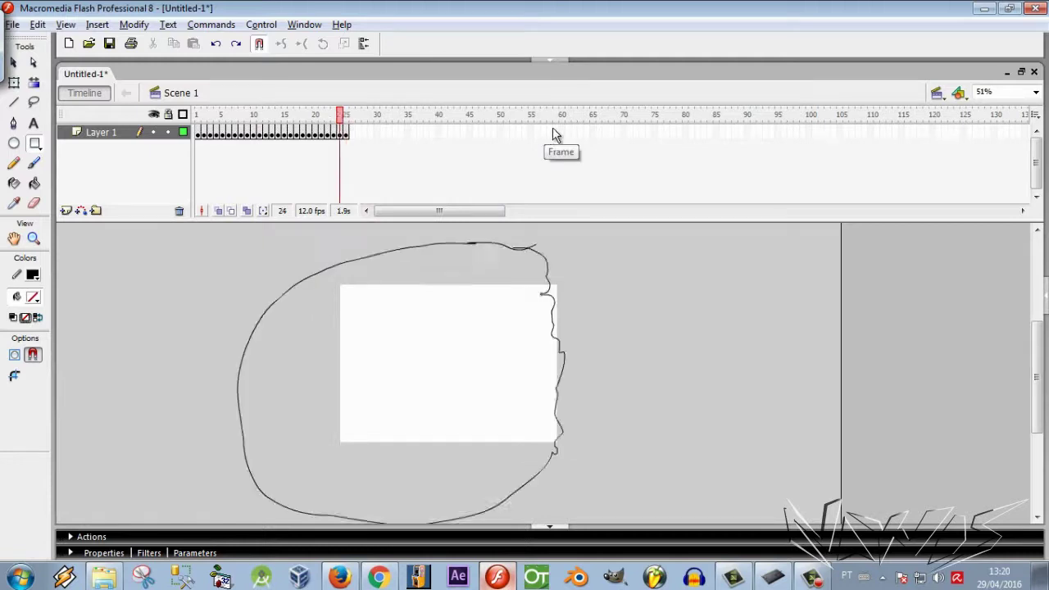
left_click(198, 118)
left_click_drag(281, 408, 433, 323)
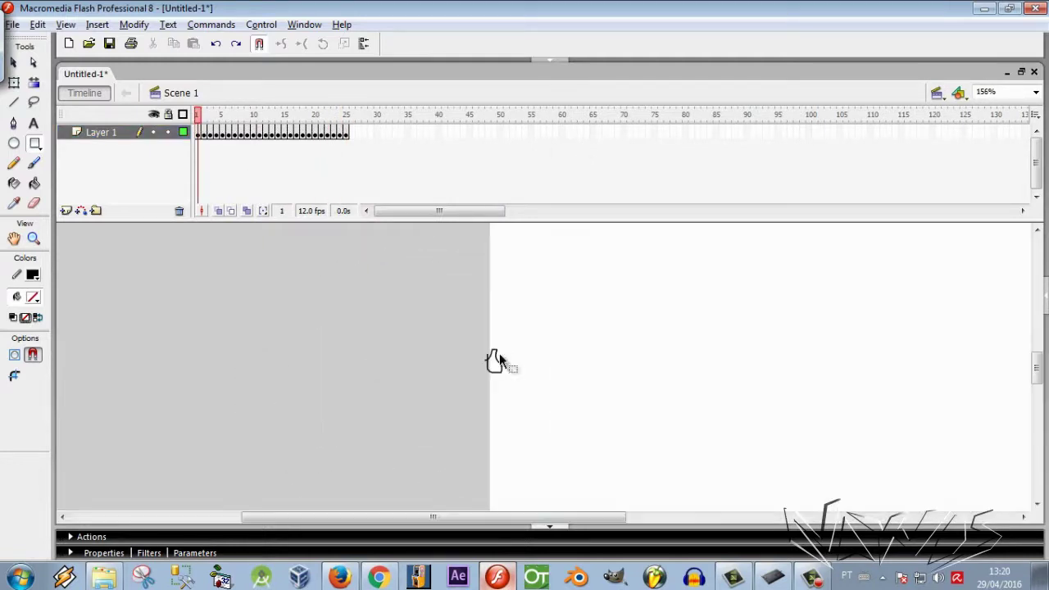
key("F5")
key("F5")
key("F5")
key("F5")
key("F5")
left_click(197, 132)
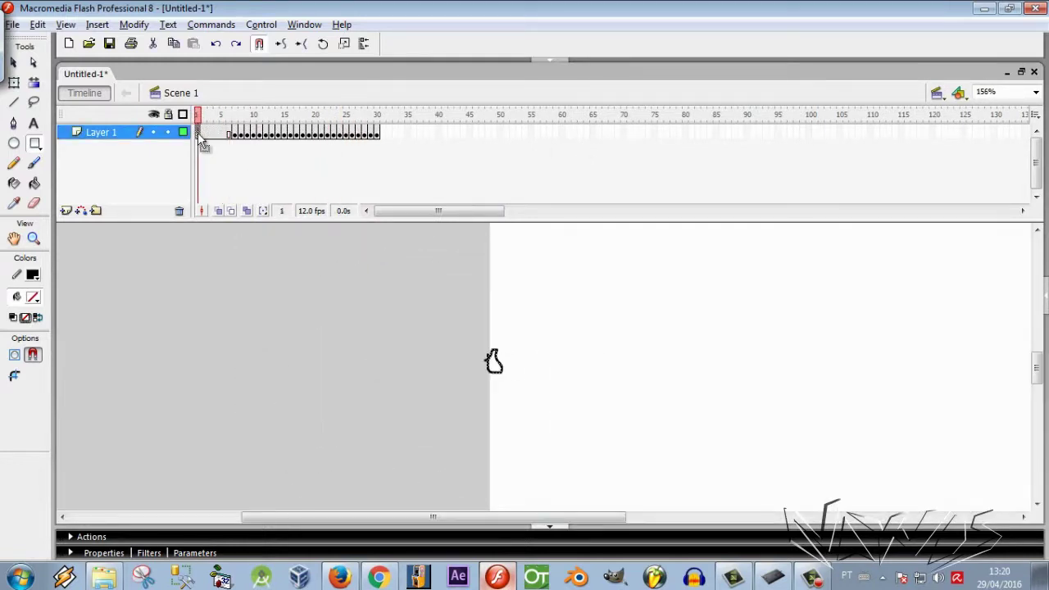
mouse_move(223, 141)
left_mouse_down()
mouse_move(210, 134)
mouse_move(223, 145)
mouse_move(228, 133)
left_mouse_up()
Step: Play the whole expanding cloud animation with the full stage in view, and return to frame 6
left_click(205, 115)
key("Return")
key("ctrl+2")
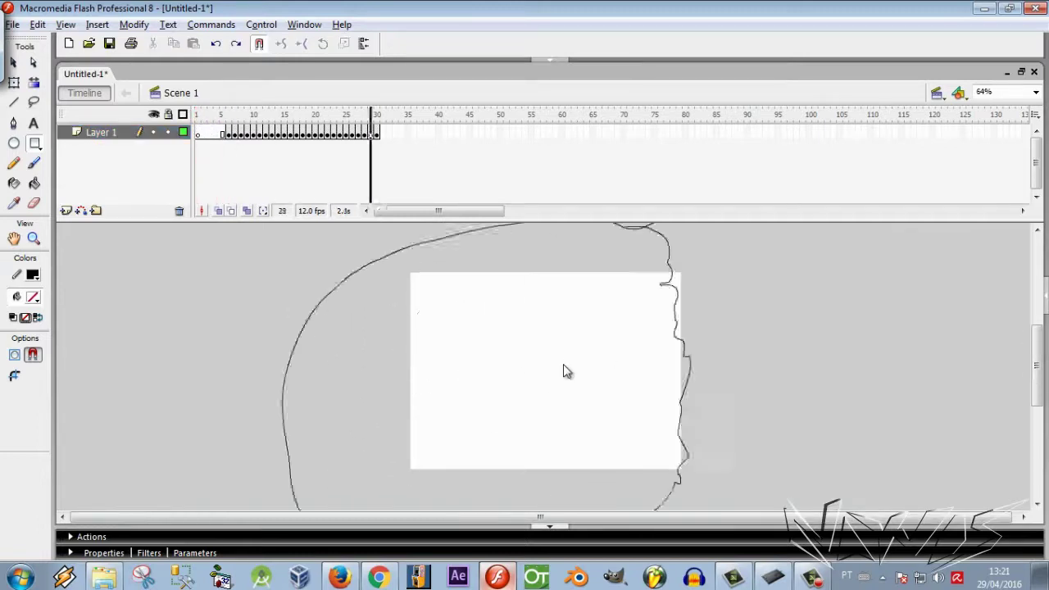
left_click(228, 132)
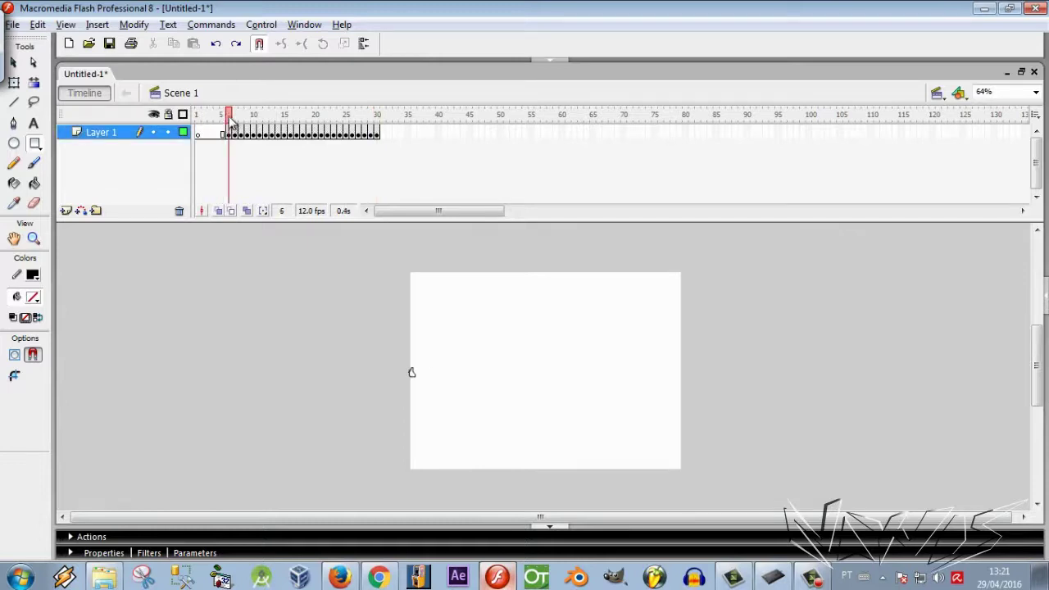
Step: Fill the cloud drawings from frame 6 onward with gray #999999 using the Paint Bucket, and play the animation
left_click(33, 296)
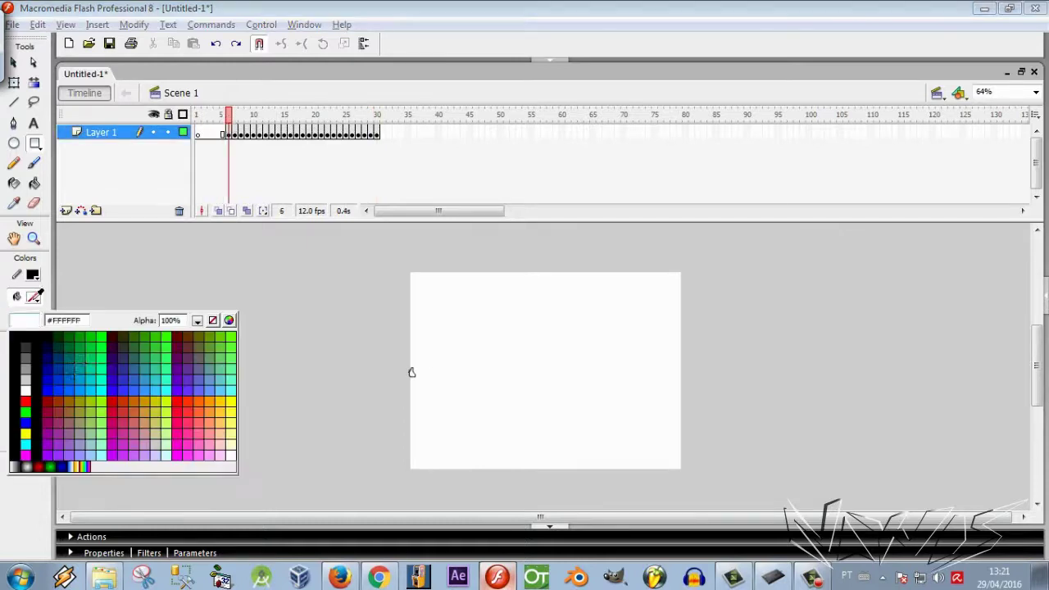
left_click(27, 354)
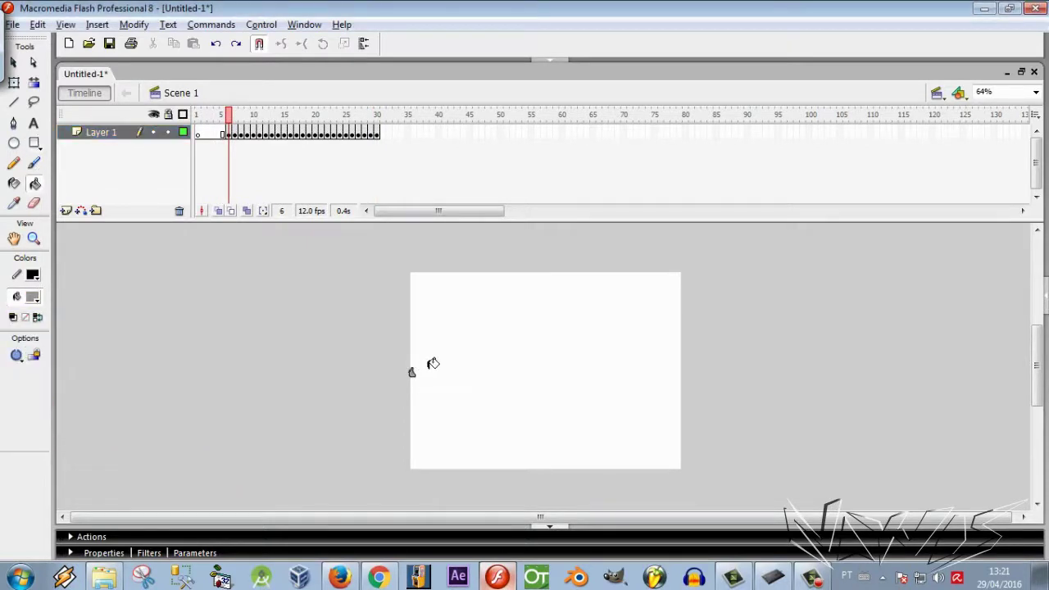
key("Return")
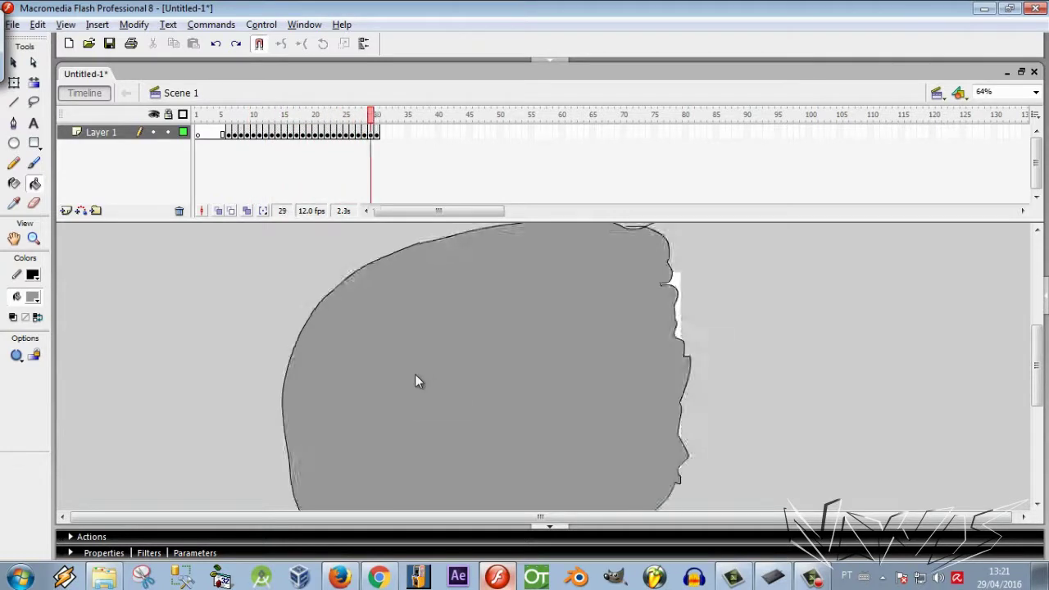
Step: Extend the filled rectangle at frame 30 through frame 43 and add keyframes at frames 37 and 43
key("F5")
key("F5")
key("F5")
key("F5")
key("F5")
key("F5")
key("F5")
key("F5")
key("F5")
key("F5")
key("F5")
key("F5")
key("F5")
left_click(376, 133)
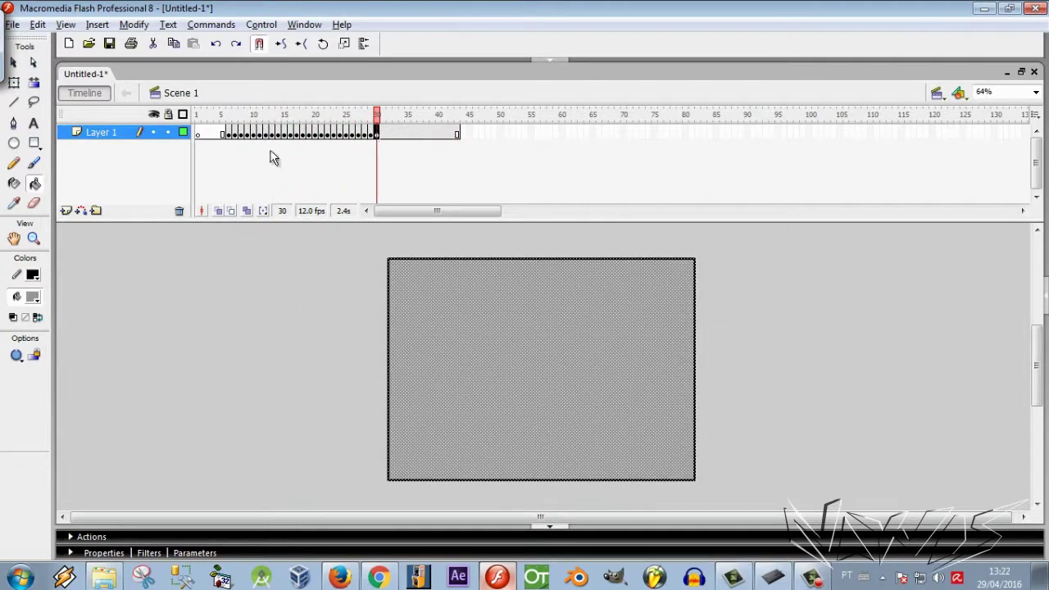
left_click_drag(376, 133, 461, 130)
key("v")
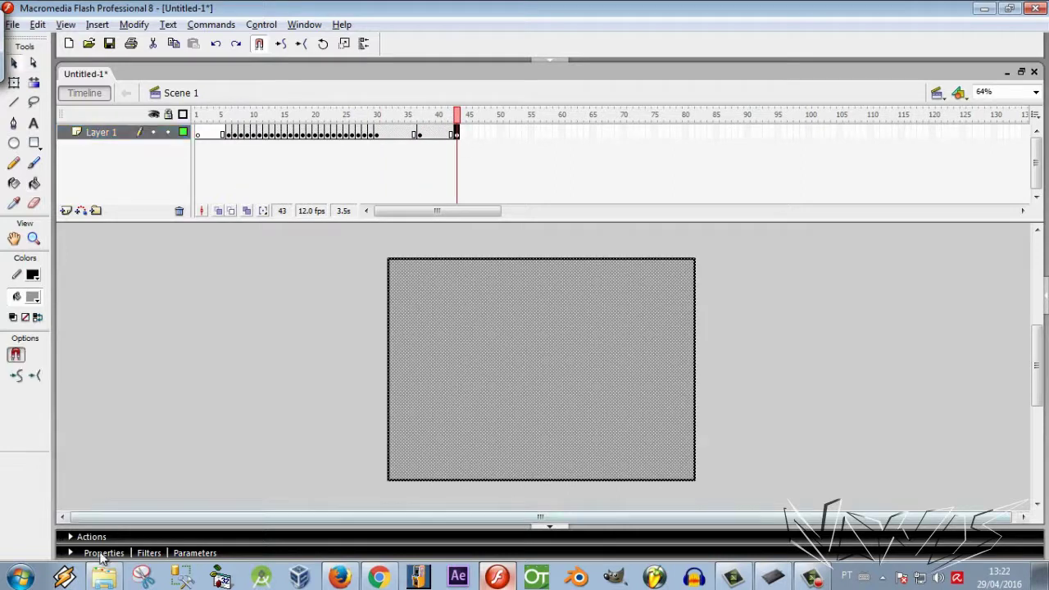
Step: Lower the alpha of the rectangle's gray fill in the frame 43 keyframe to make it transparent
left_click(101, 554)
left_click(1045, 296)
left_click_drag(889, 186, 889, 272)
Step: Apply a Shape tween to the keyframe at frame 37
left_click(422, 135)
left_click(420, 133)
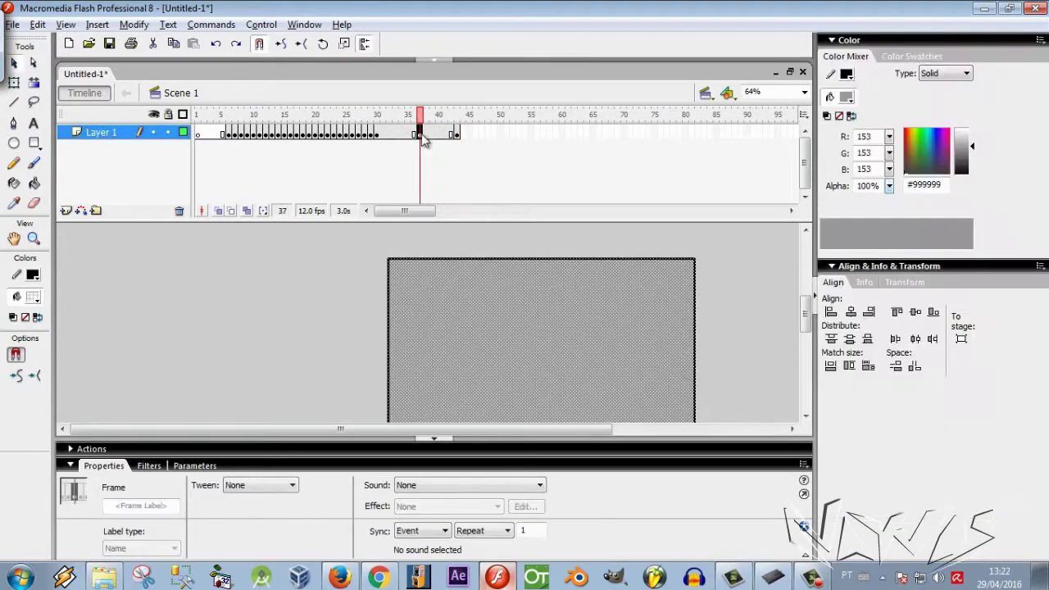
left_click(248, 486)
left_click(238, 519)
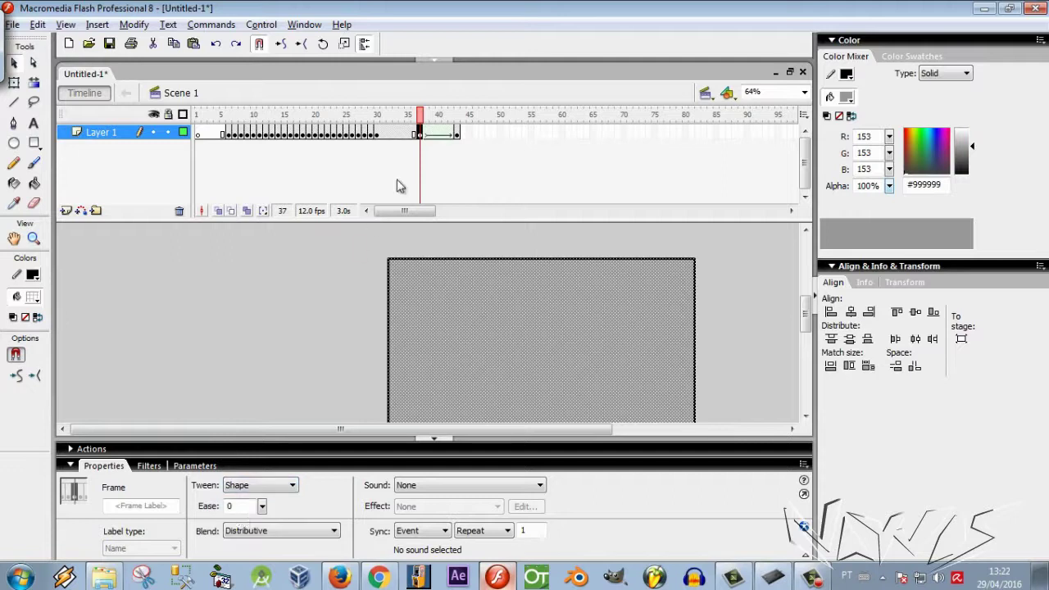
Step: Lengthen the shape tween so it ends at frame 55, with a blank keyframe at frame 56 extended through frame 66
left_click(450, 115)
left_click_drag(463, 134, 536, 134)
key("F5")
key("F5")
key("F5")
key("F5")
key("F5")
key("F5")
key("F5")
key("F5")
key("F5")
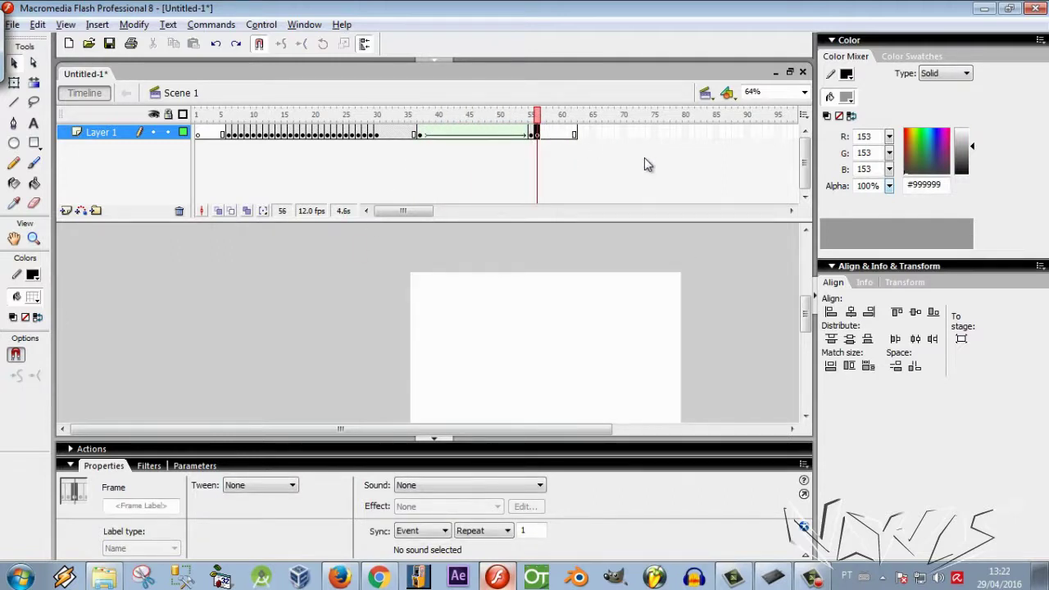
Step: Scrub through the fade-out, examine the ease setting of the tween at frame 37, and play the animation
left_click(434, 438)
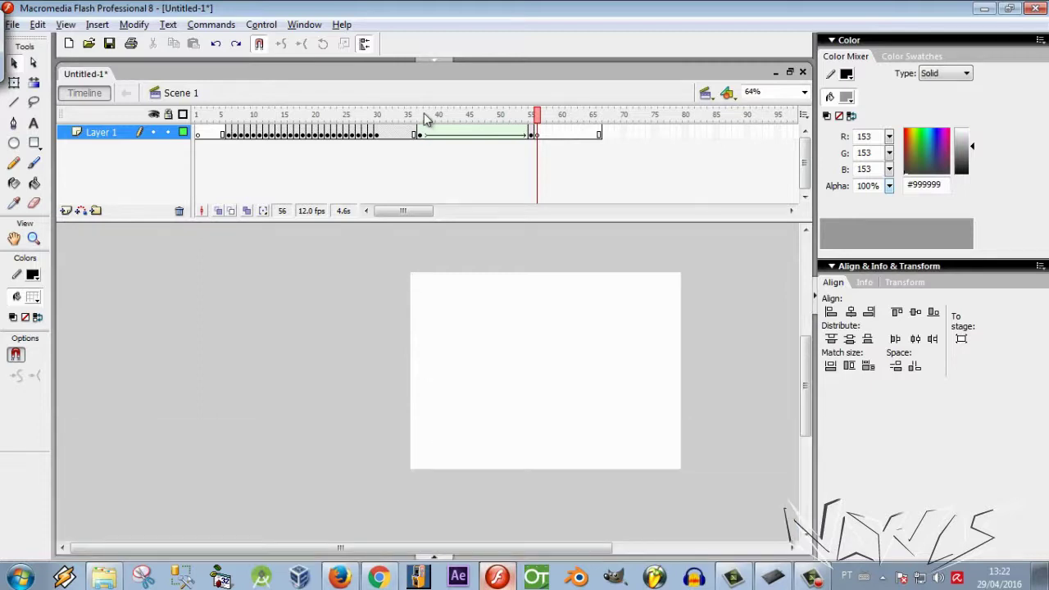
left_click_drag(424, 114, 450, 115)
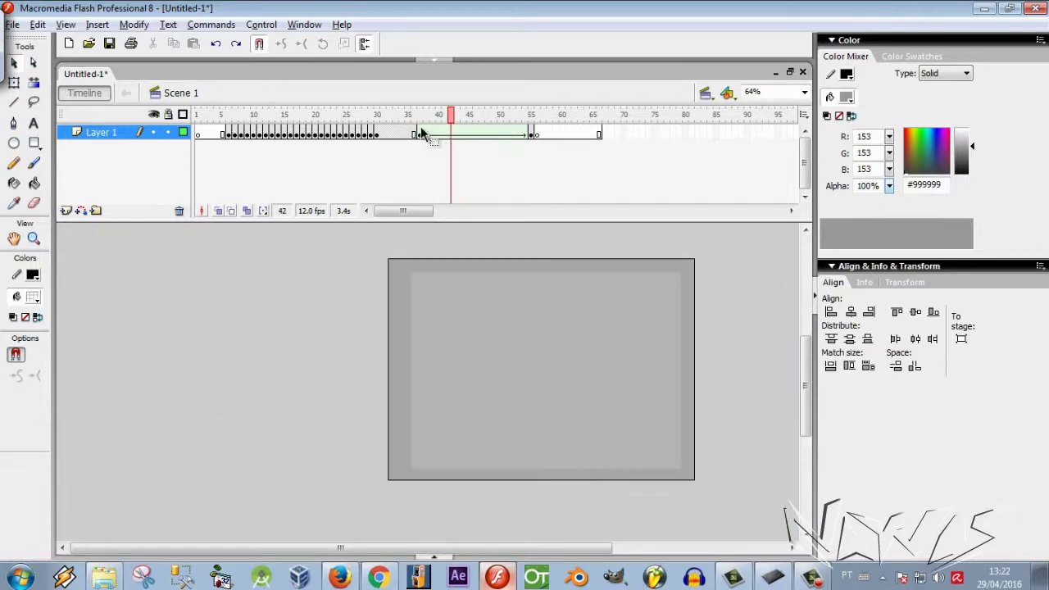
left_click(420, 133)
left_click(433, 557)
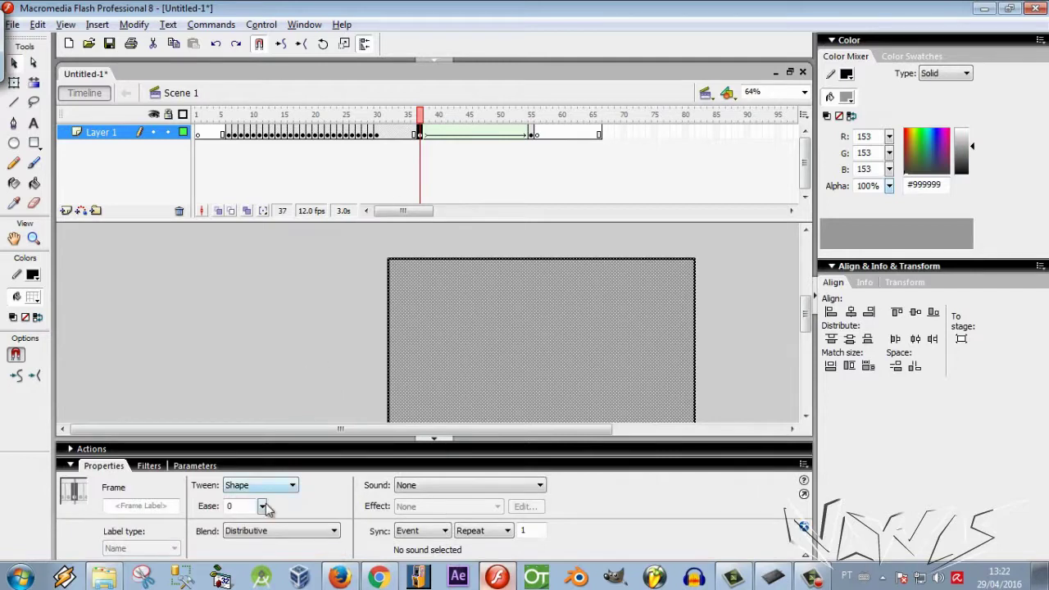
left_click_drag(262, 505, 269, 460)
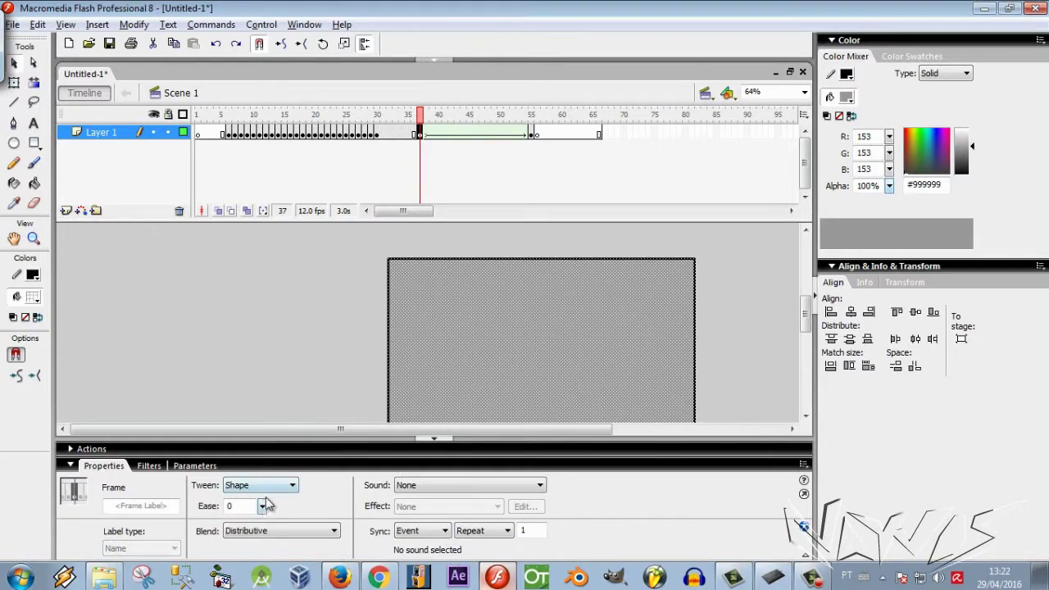
left_click(74, 466)
left_click(166, 366)
key("Return")
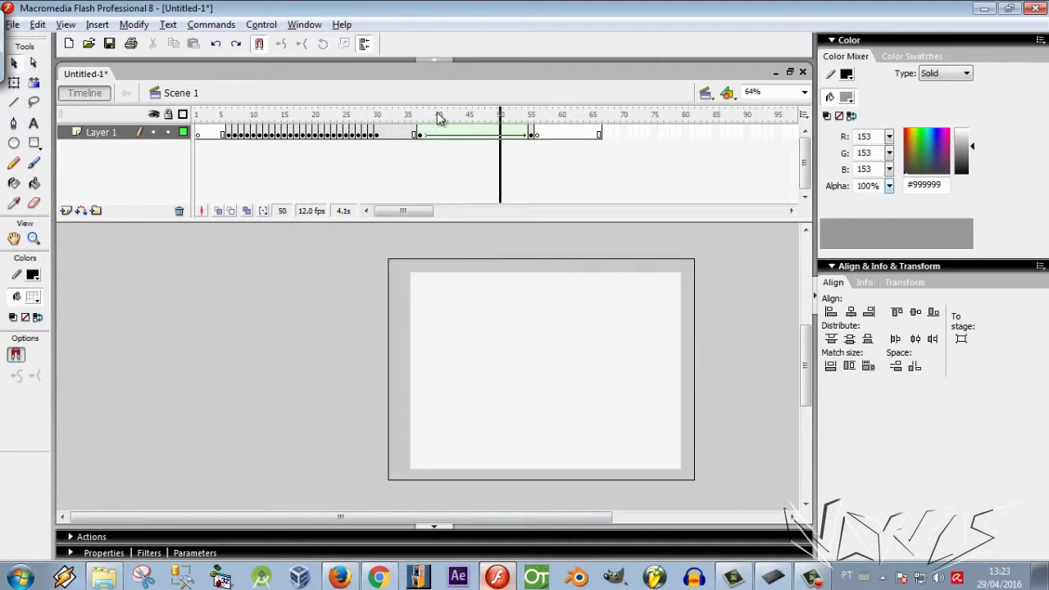
Step: Set the document's frame rate to 24 fps
left_click(340, 133)
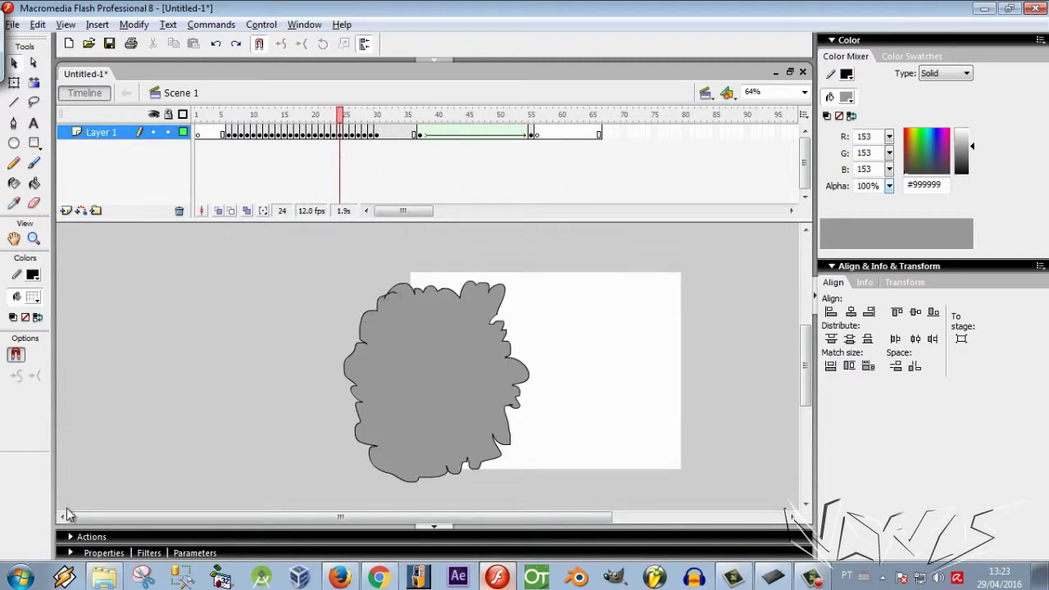
left_click(103, 553)
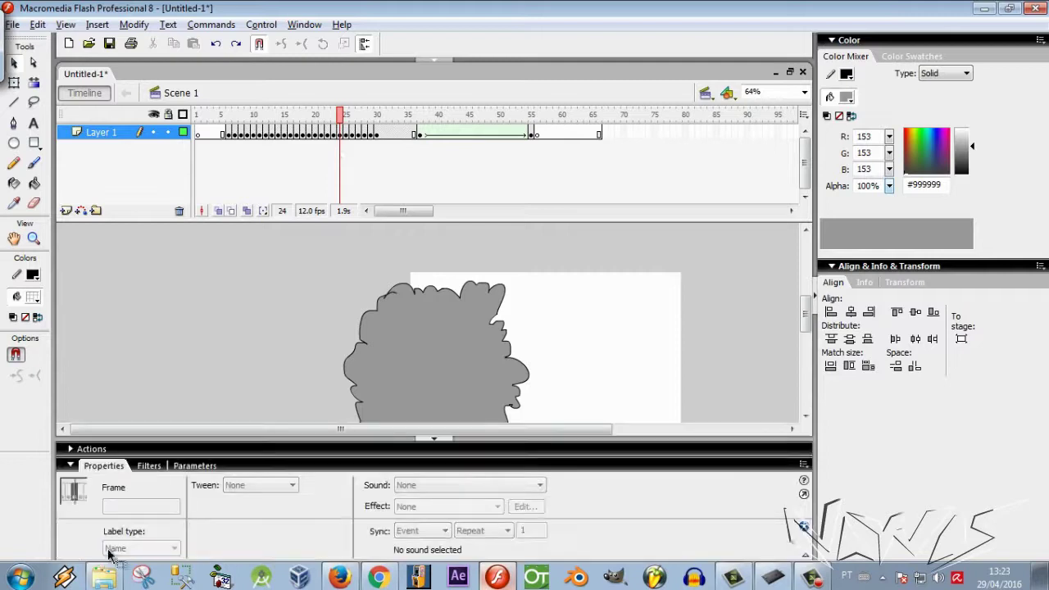
left_click(253, 392)
double_click(489, 487)
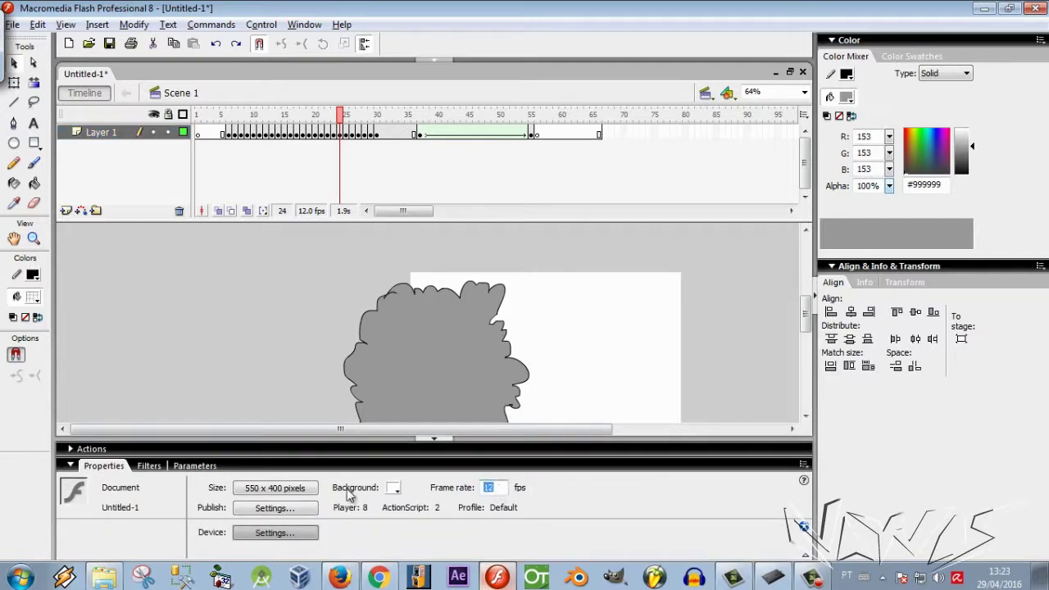
type("2")
key("Return")
left_click(273, 345)
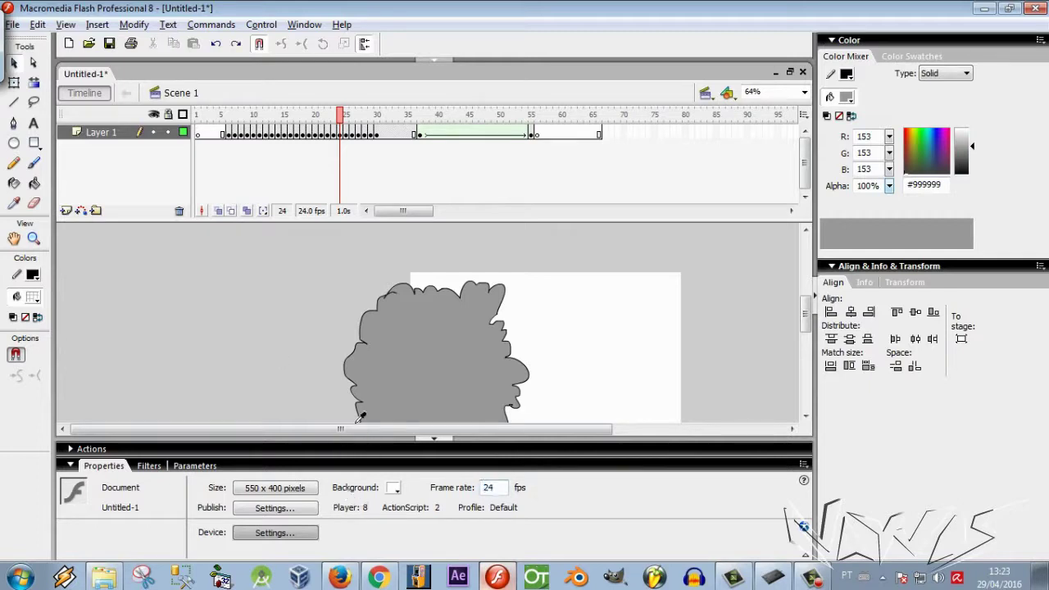
Step: Change the stage background to light yellow and preview the exported movie
left_click(397, 488)
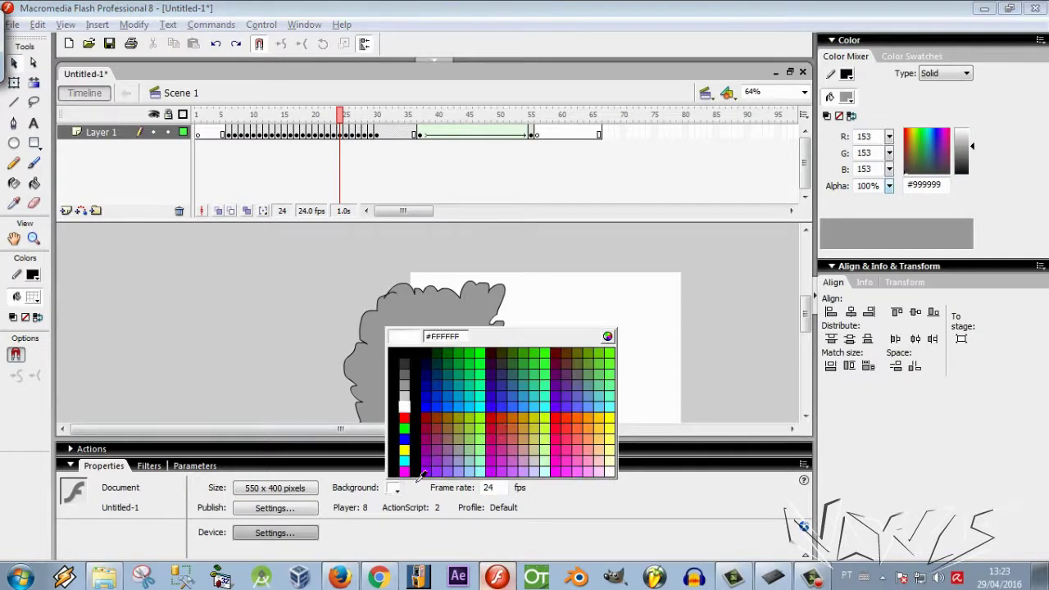
left_click(610, 457)
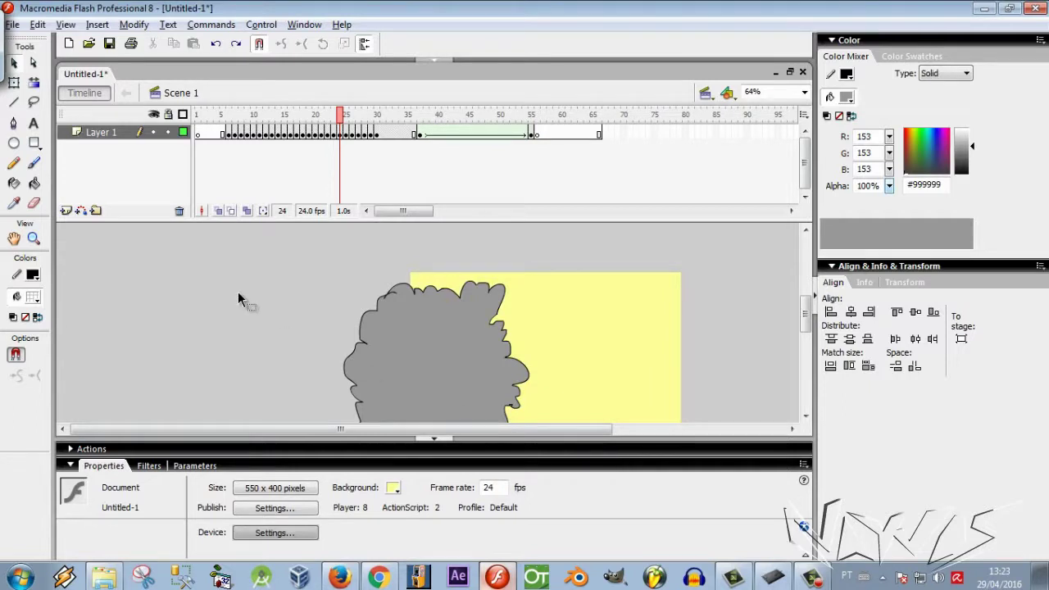
key("ctrl+Return")
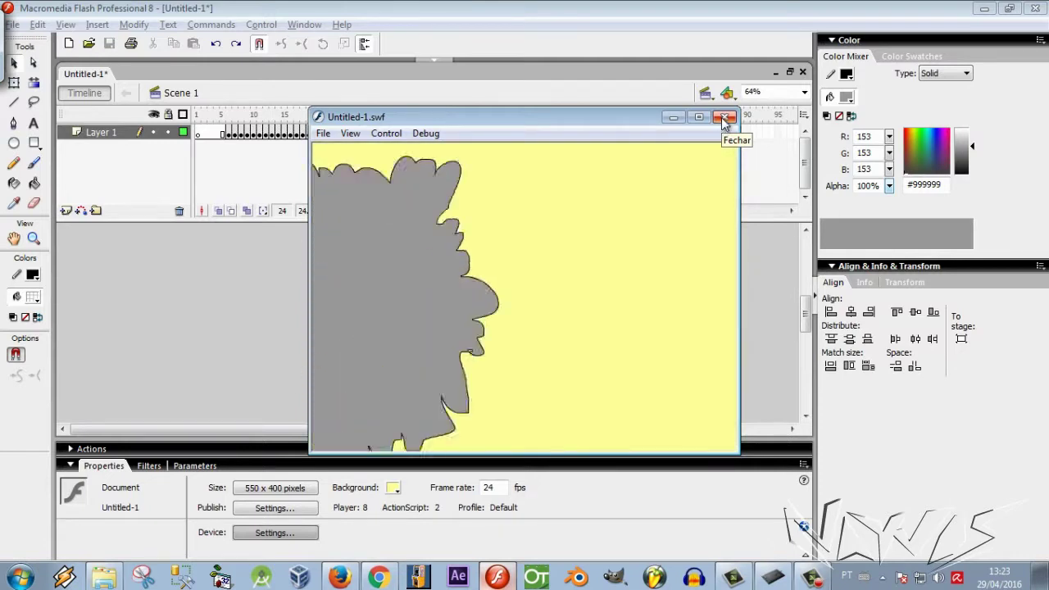
left_click(724, 117)
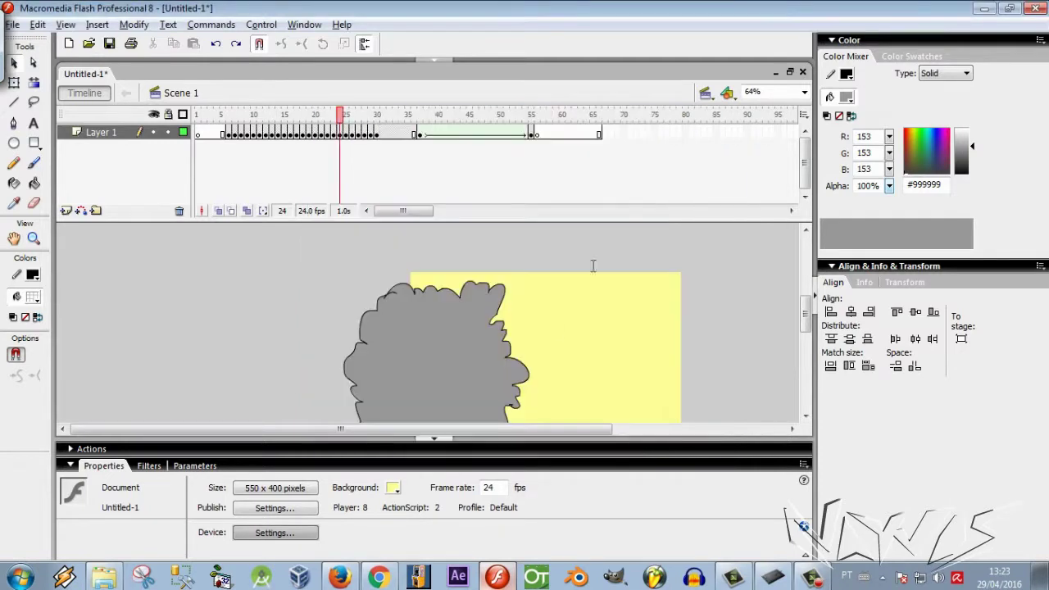
Step: Set the document's frame rate to 16 fps and test the movie again
double_click(492, 486)
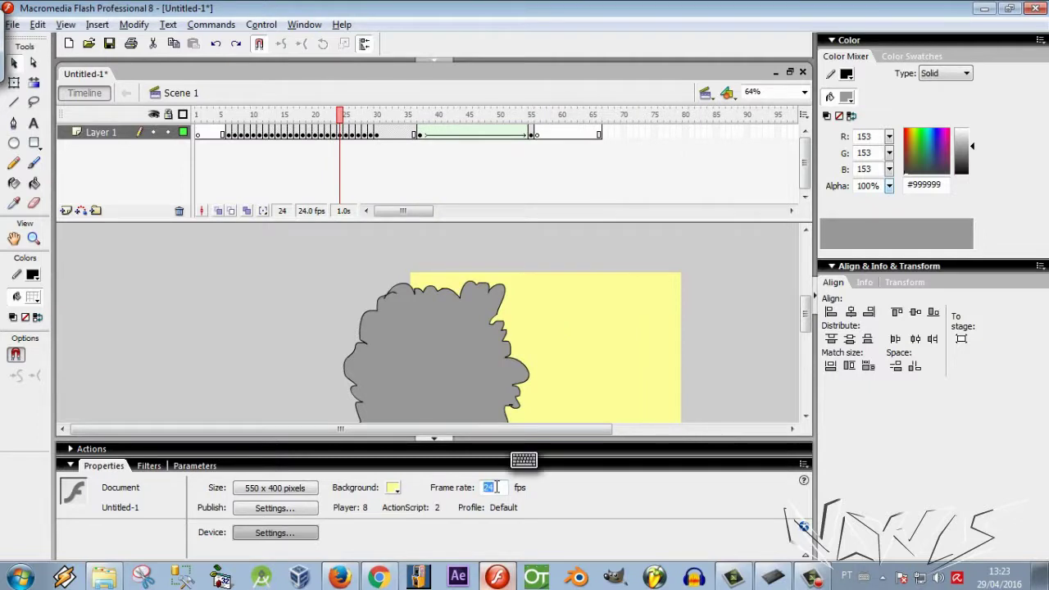
type("16")
key("Return")
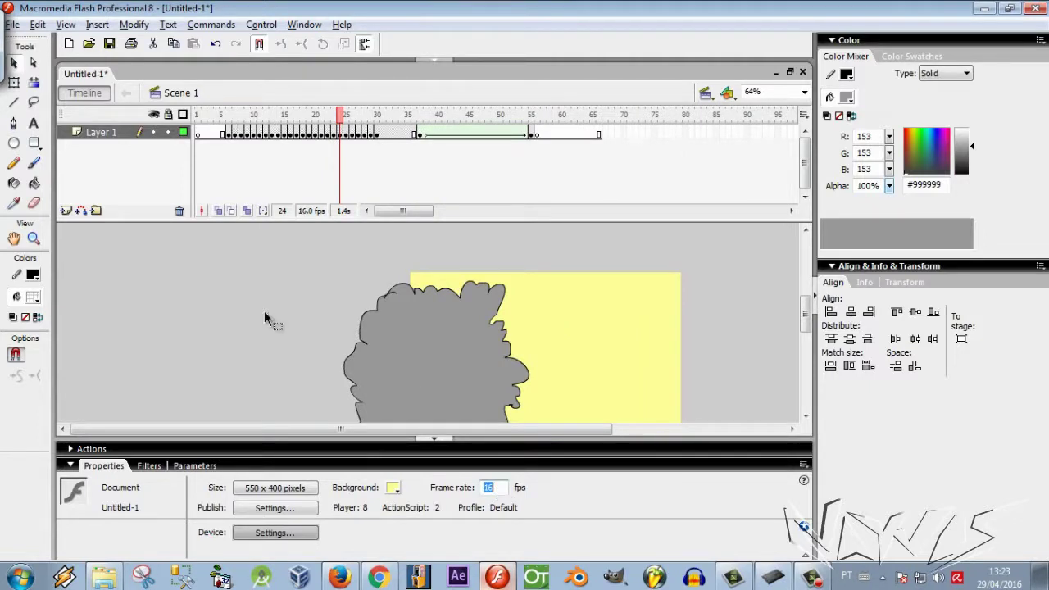
key("ctrl+Return")
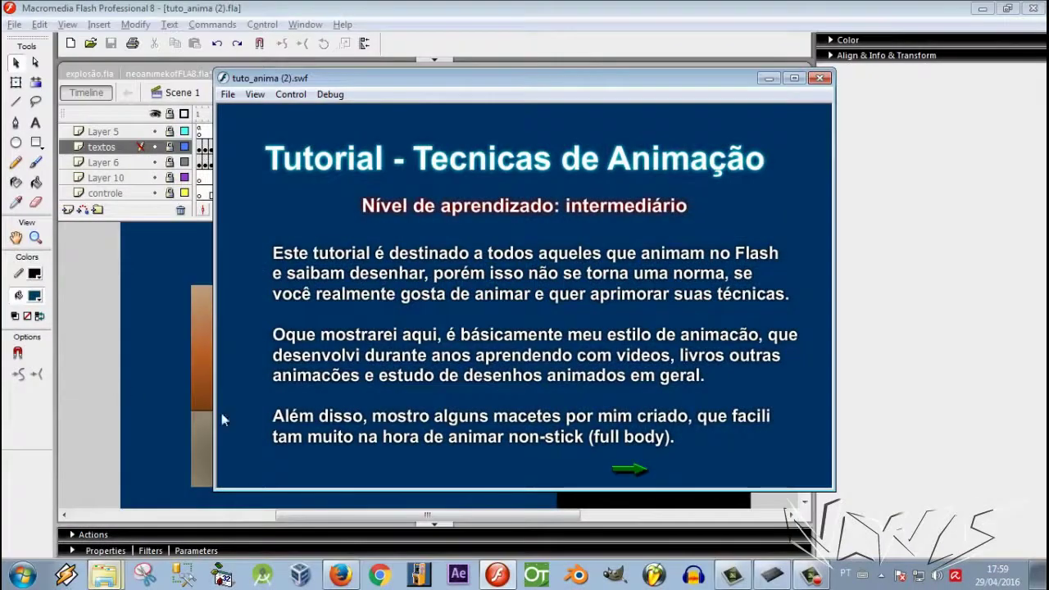
Step: Page through the tutorial movie tuto_anima (2).swf from its introduction to section 4 of 8, and play the smoothed kick animation
left_click(636, 471)
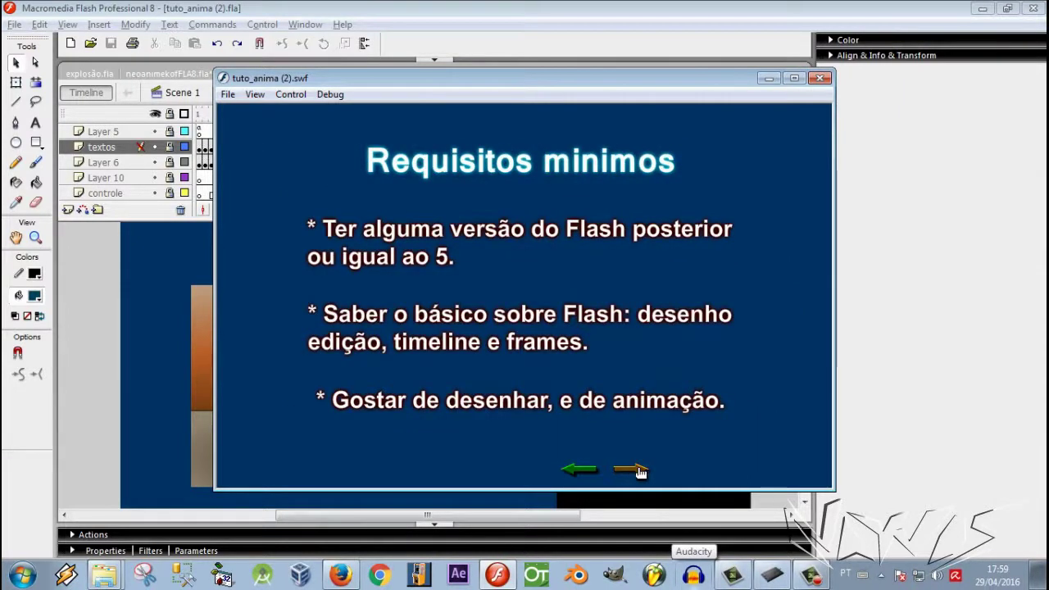
left_click(638, 471)
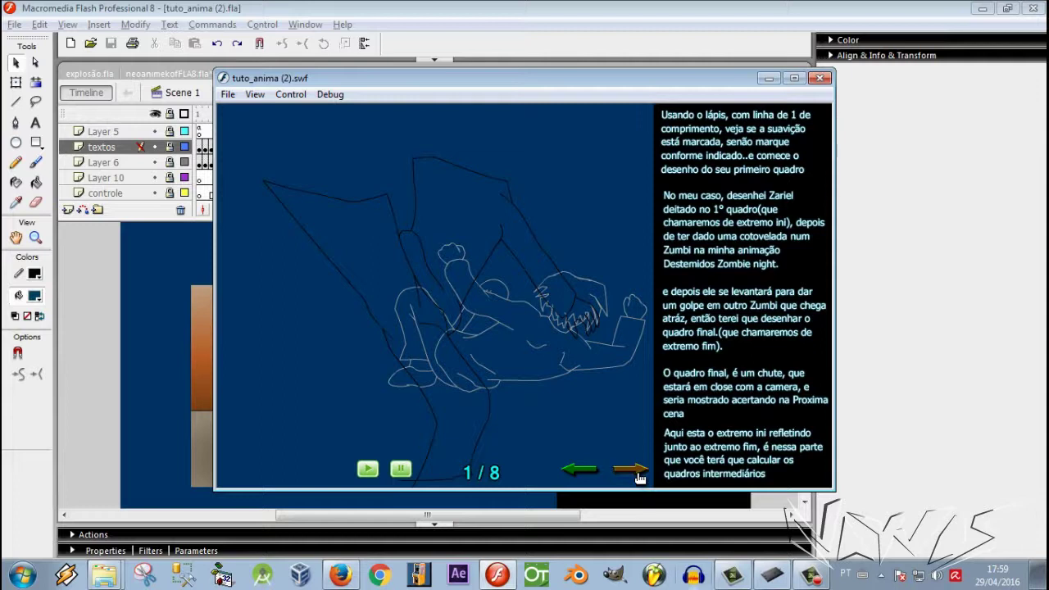
left_click(639, 478)
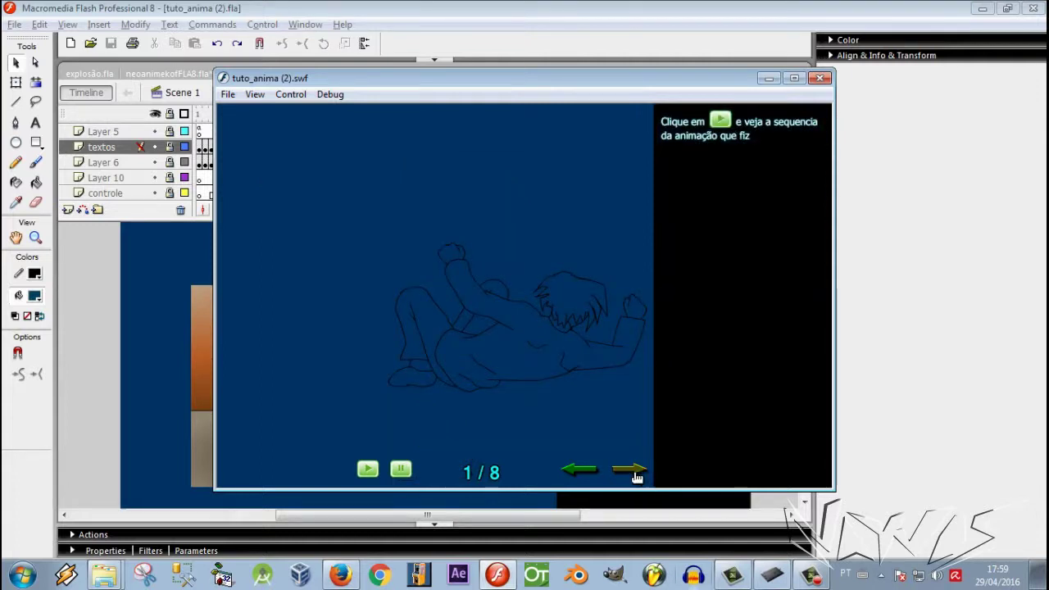
left_click(630, 473)
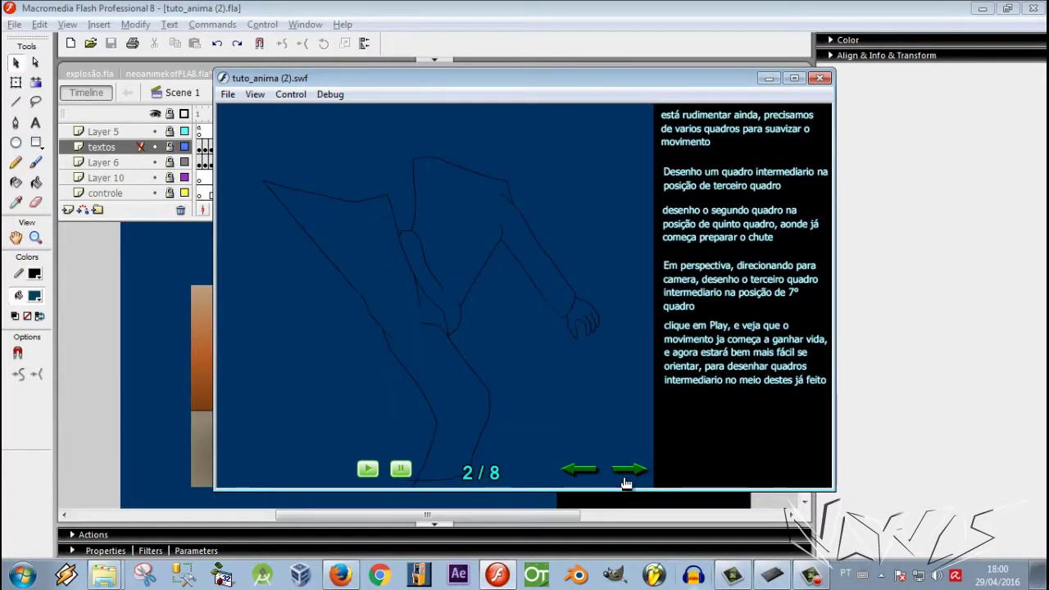
left_click(629, 471)
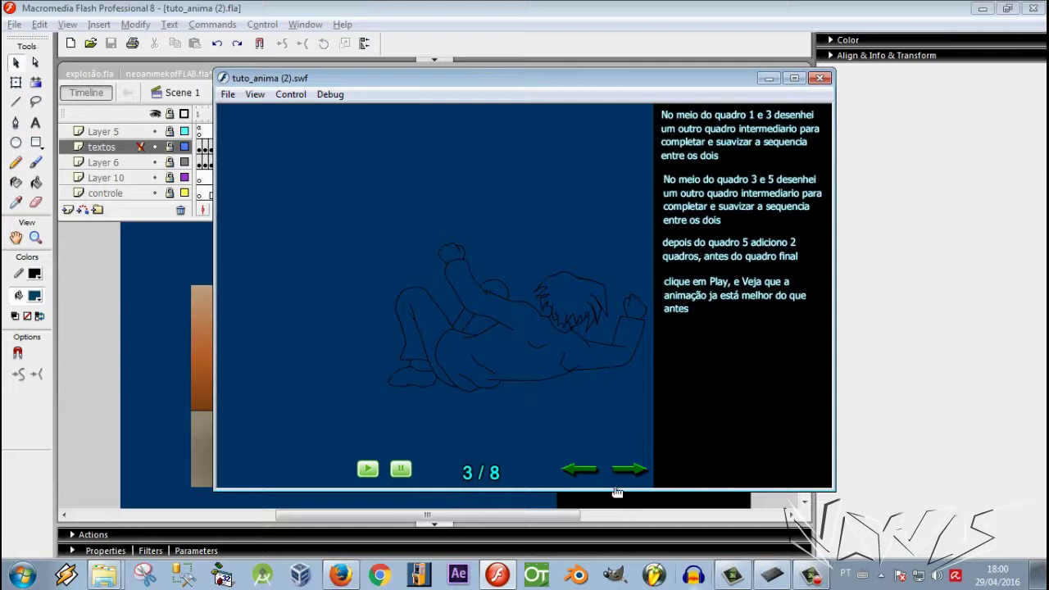
left_click(626, 472)
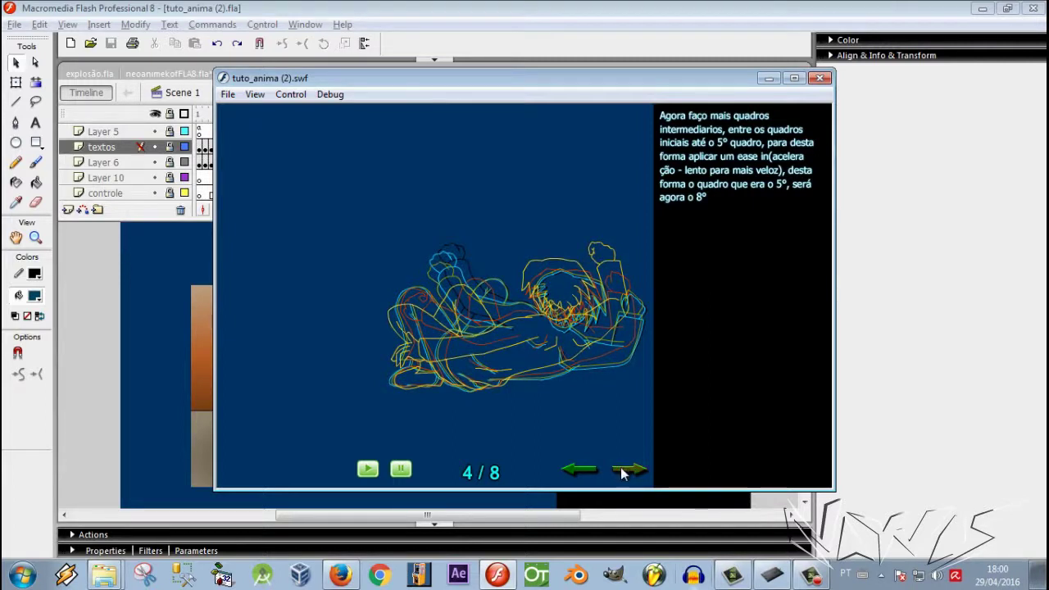
left_click(627, 470)
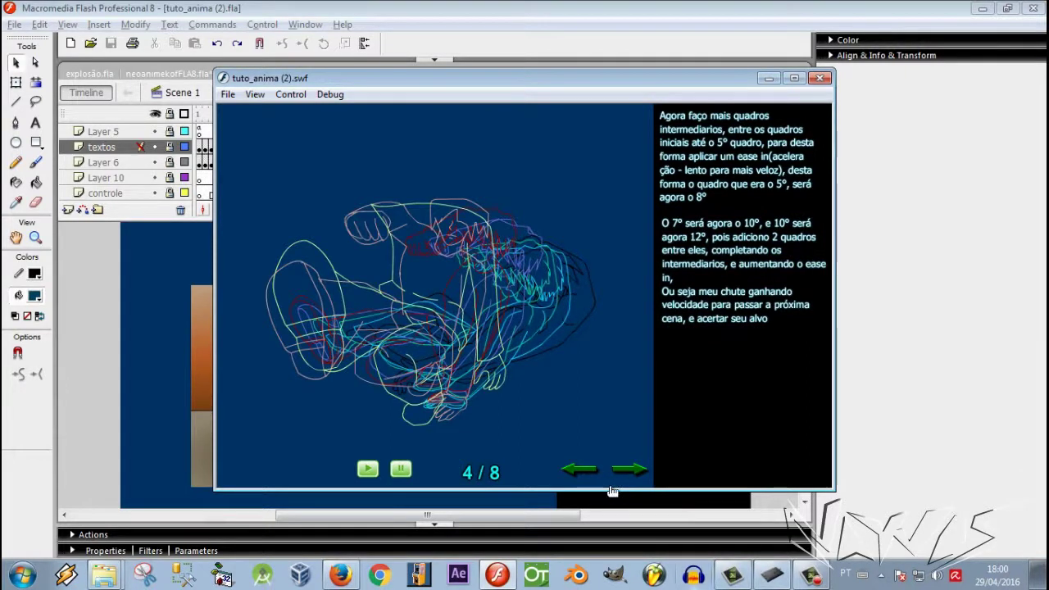
left_click(629, 469)
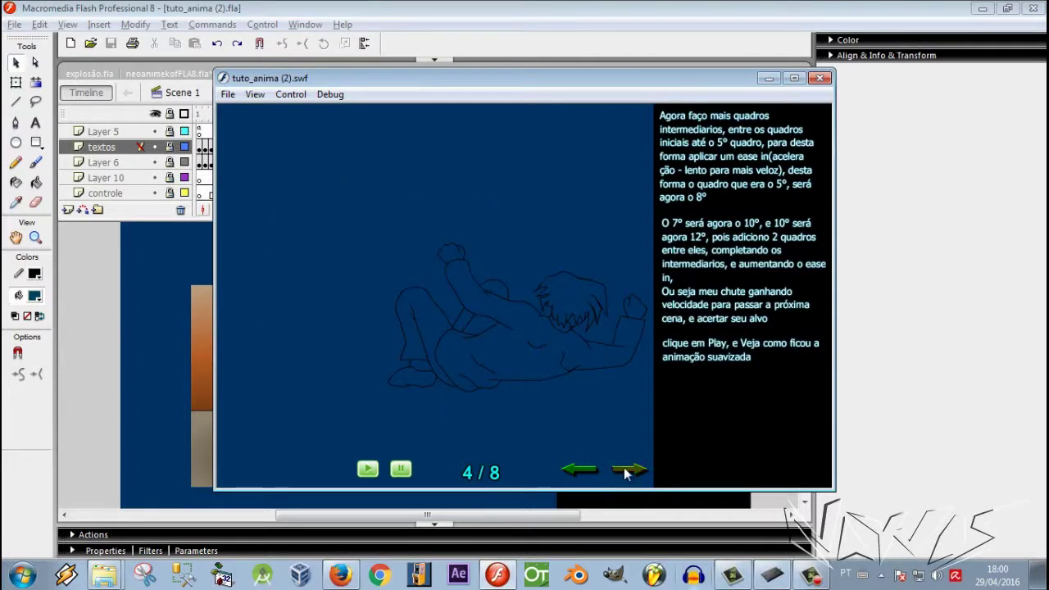
left_click(625, 471)
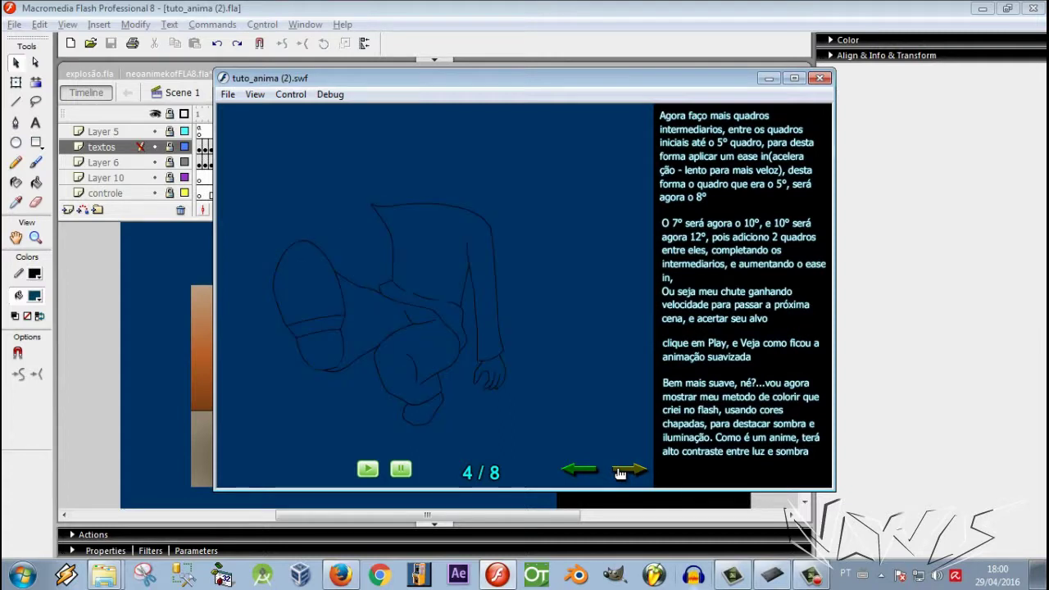
left_click(365, 470)
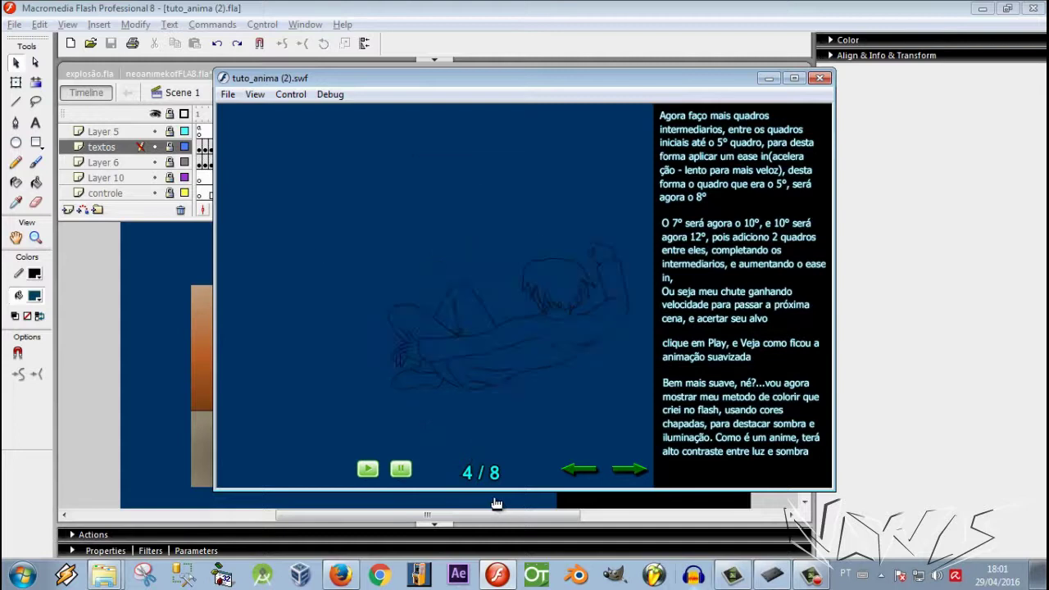
left_click(627, 472)
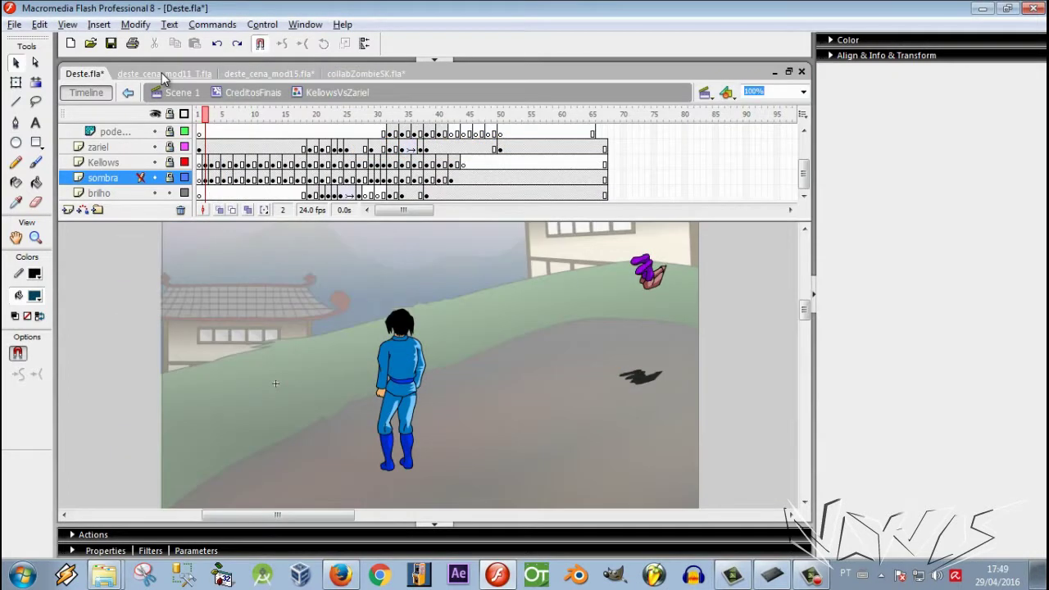
Step: Play the run cycle in deste_cena_mod11_T.fla and compare its key poses at frames 1, 13 and 22
left_click(163, 74)
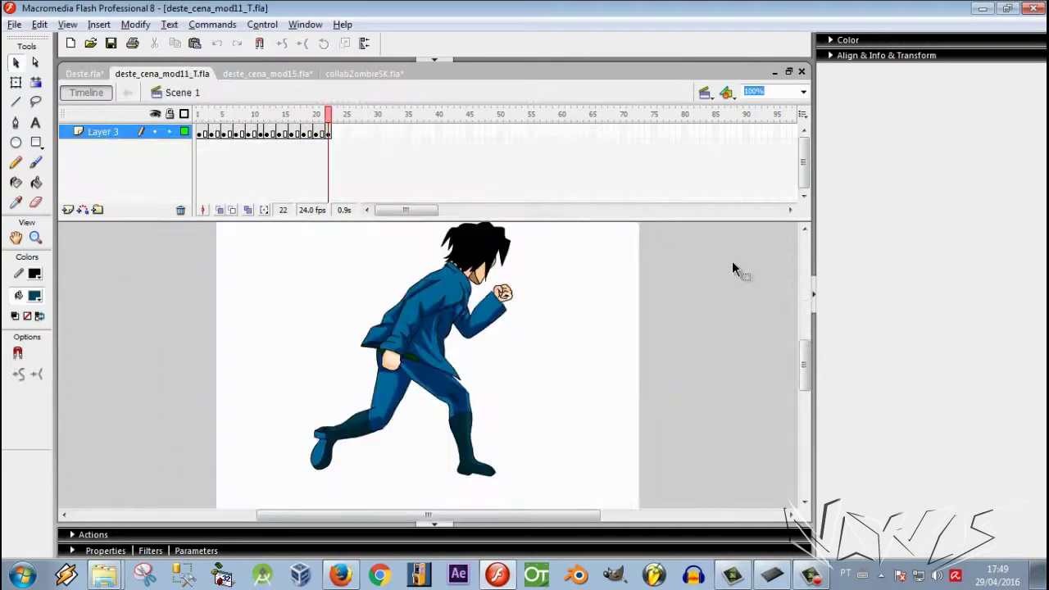
key("Return")
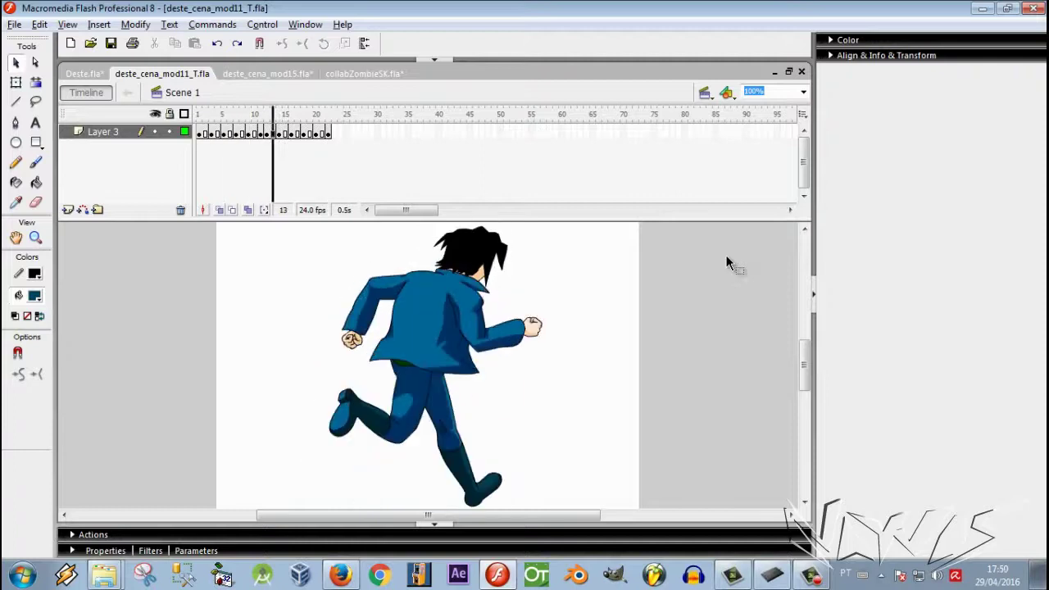
left_click(204, 115)
left_click(327, 115)
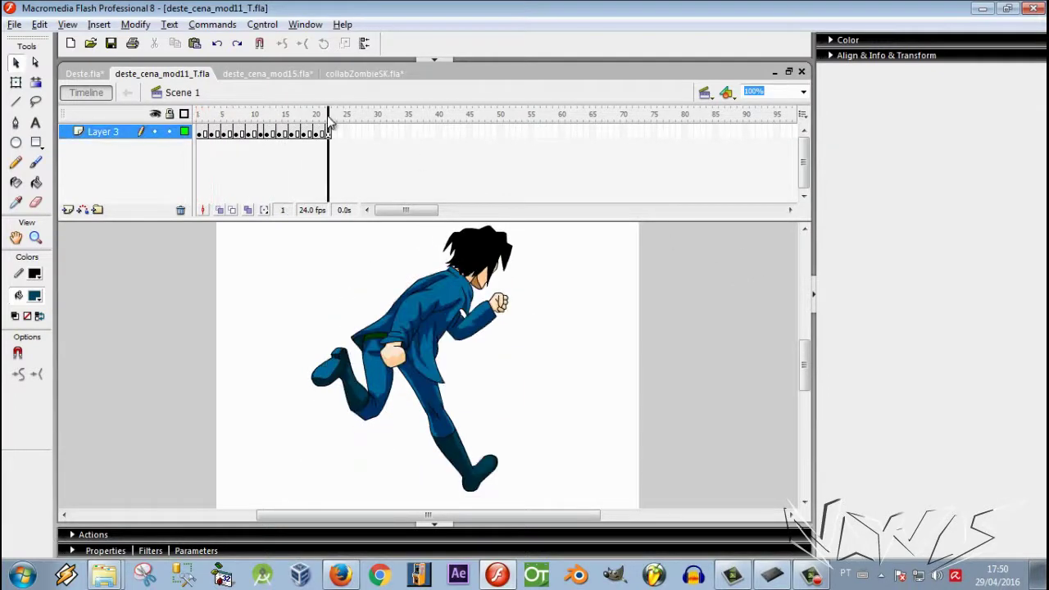
left_click(200, 116)
left_click(272, 116)
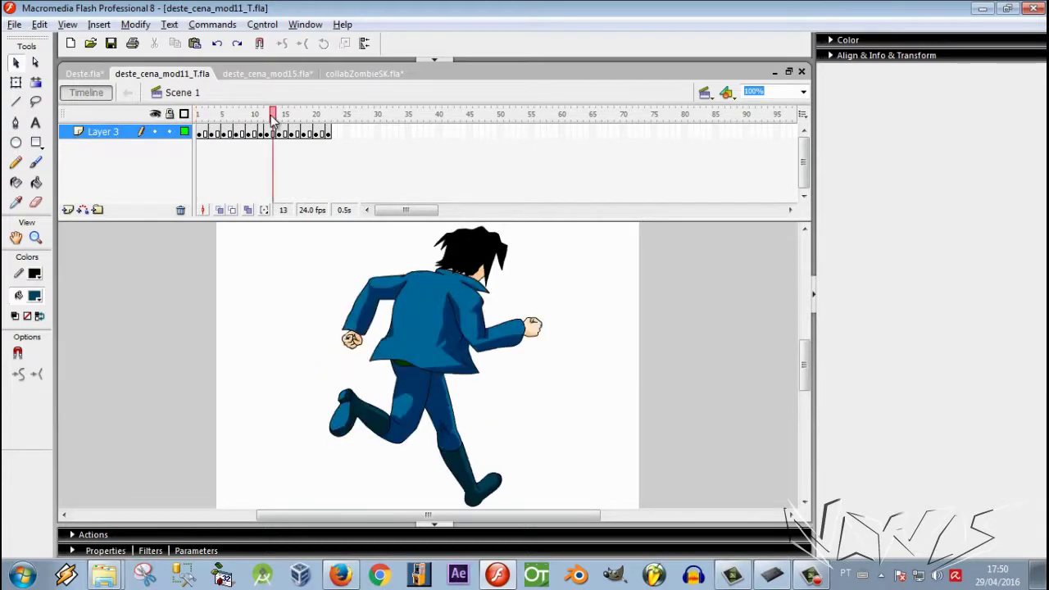
left_click(199, 115)
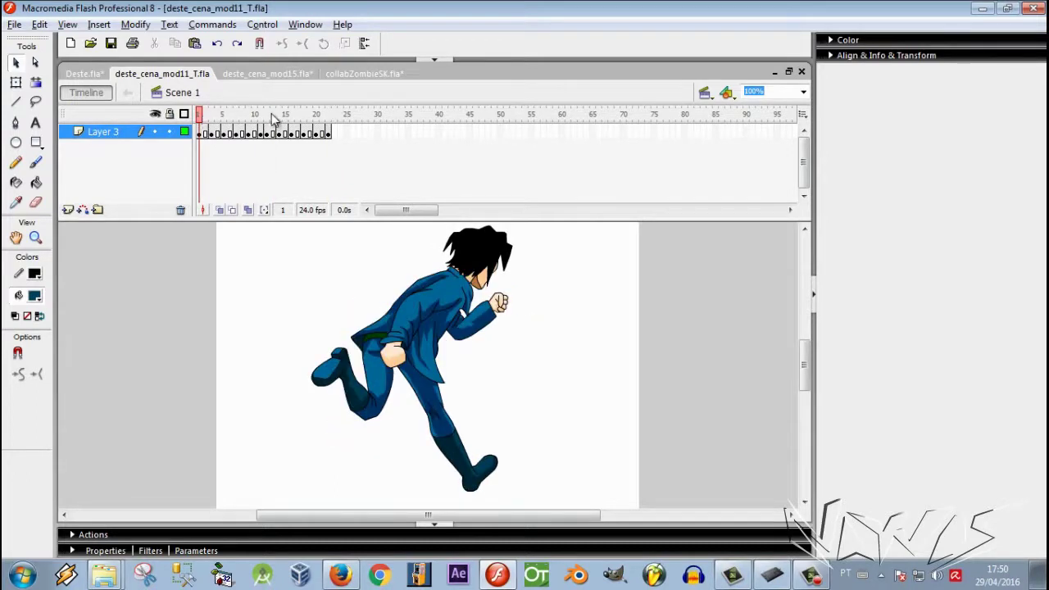
left_click(273, 116)
left_click(202, 115)
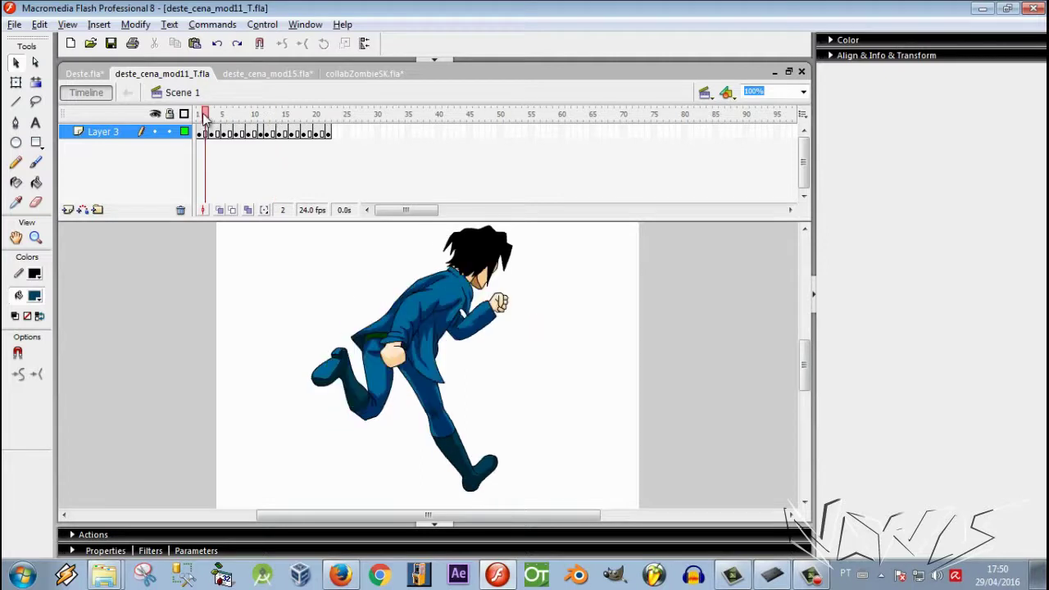
left_click(219, 116)
left_click_drag(221, 118, 264, 118)
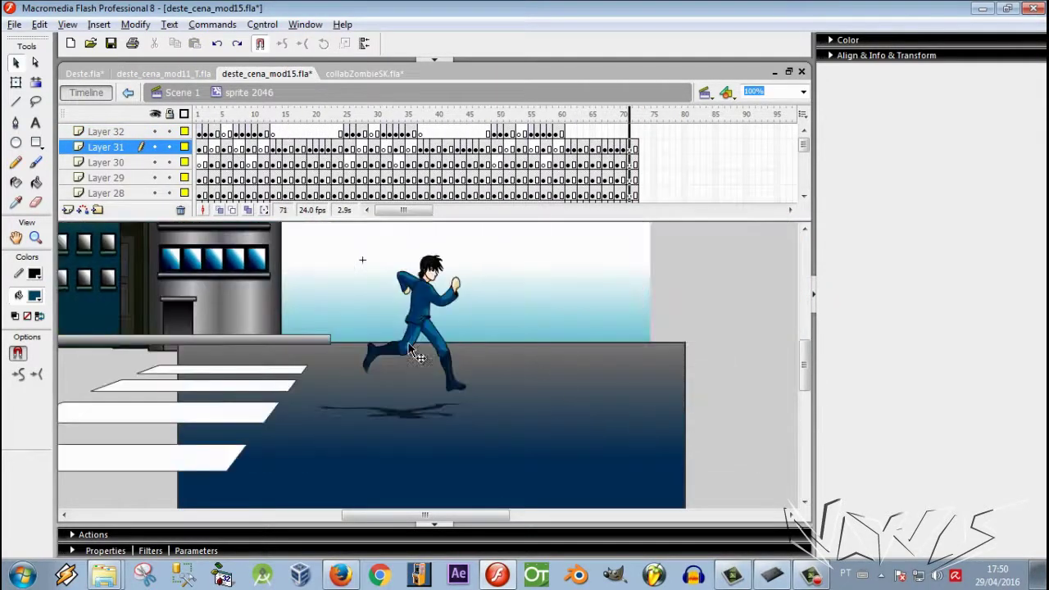
Step: Examine the running character in sprite 2046 up close and scrub its animation from frame 1 to about frame 25
left_click(442, 354)
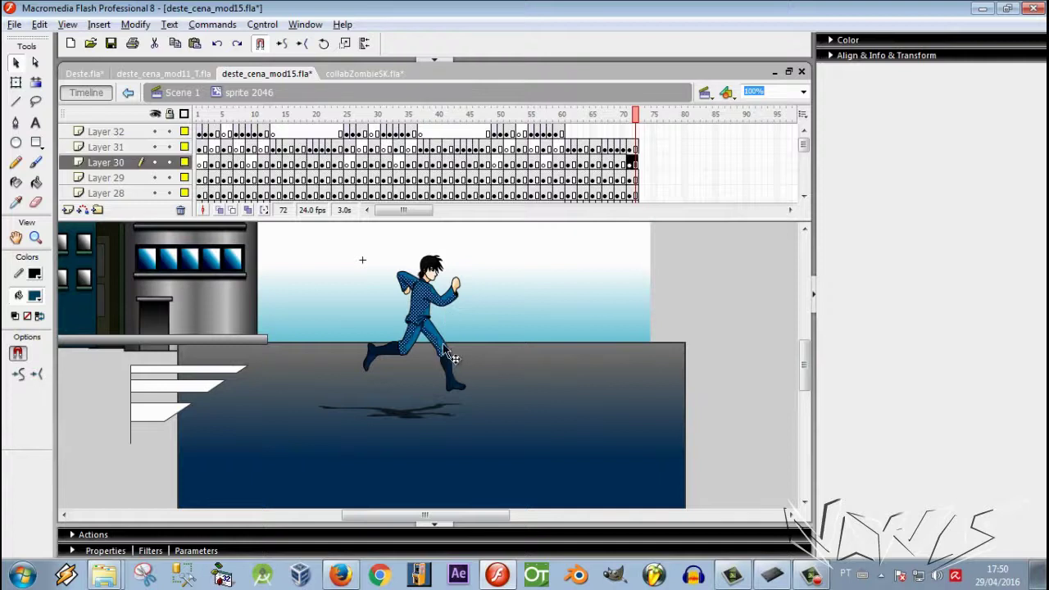
scroll(438, 321, "up", 5)
scroll(435, 315, "down", 2)
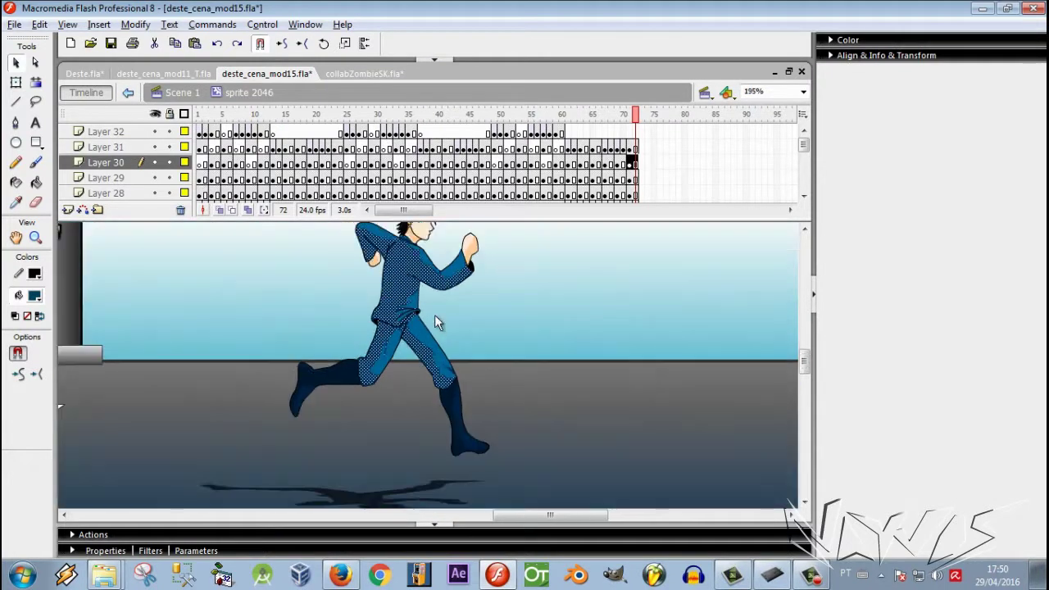
scroll(434, 315, "up", 3)
left_click(199, 114)
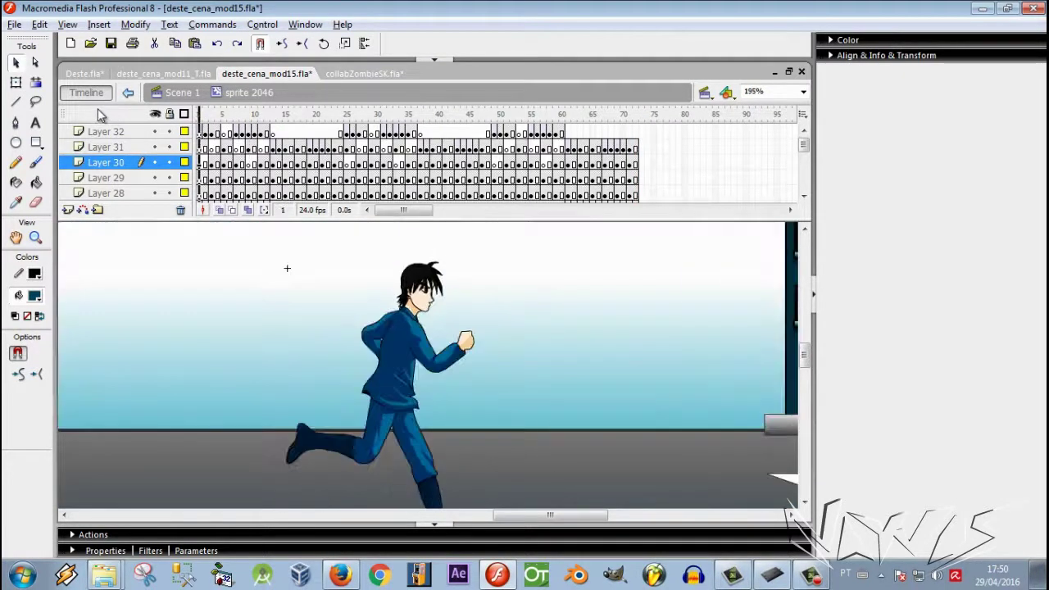
left_click_drag(199, 115, 346, 144)
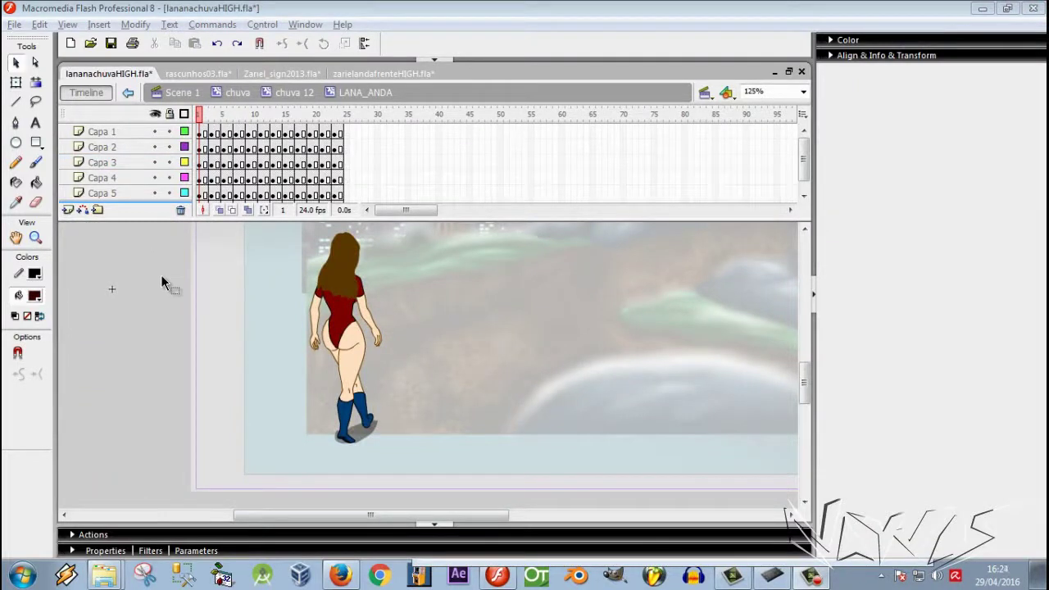
Step: Play the LANA_ANDA walk cycle and examine the leg movement up close
key("Return")
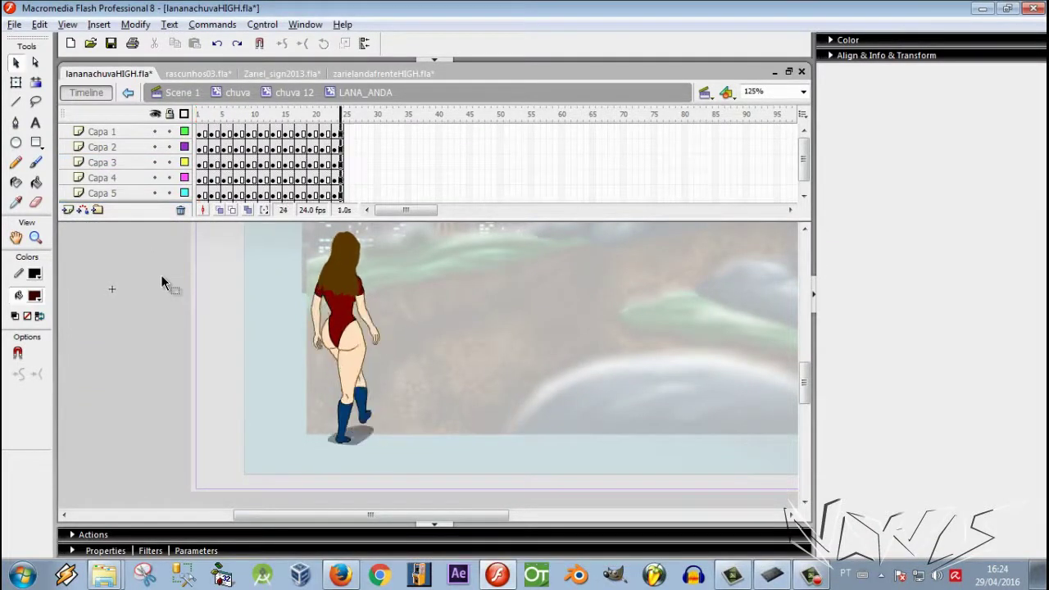
scroll(381, 380, "up", 2)
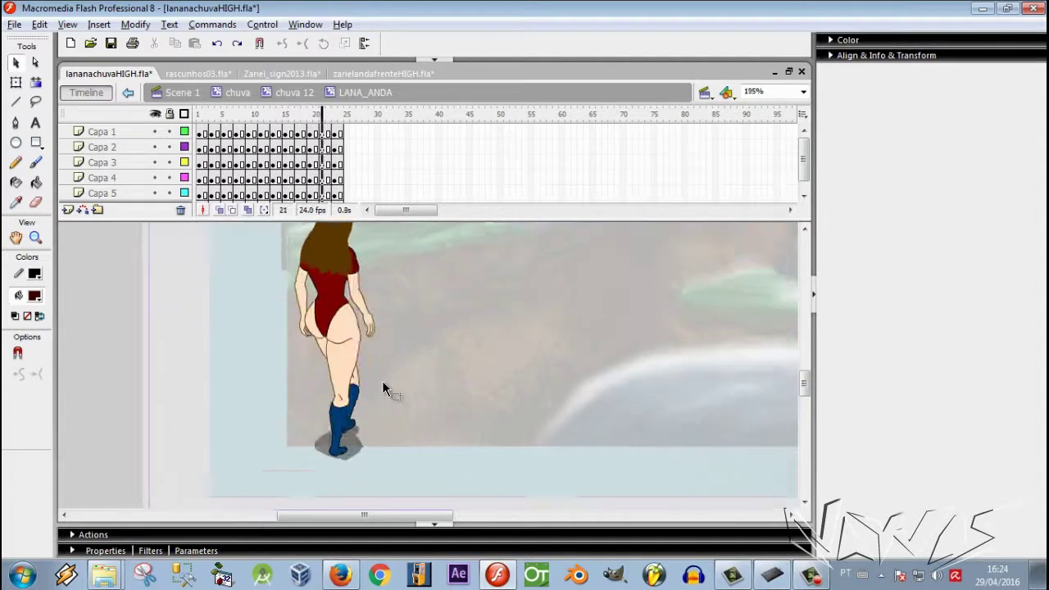
scroll(382, 380, "up", 2)
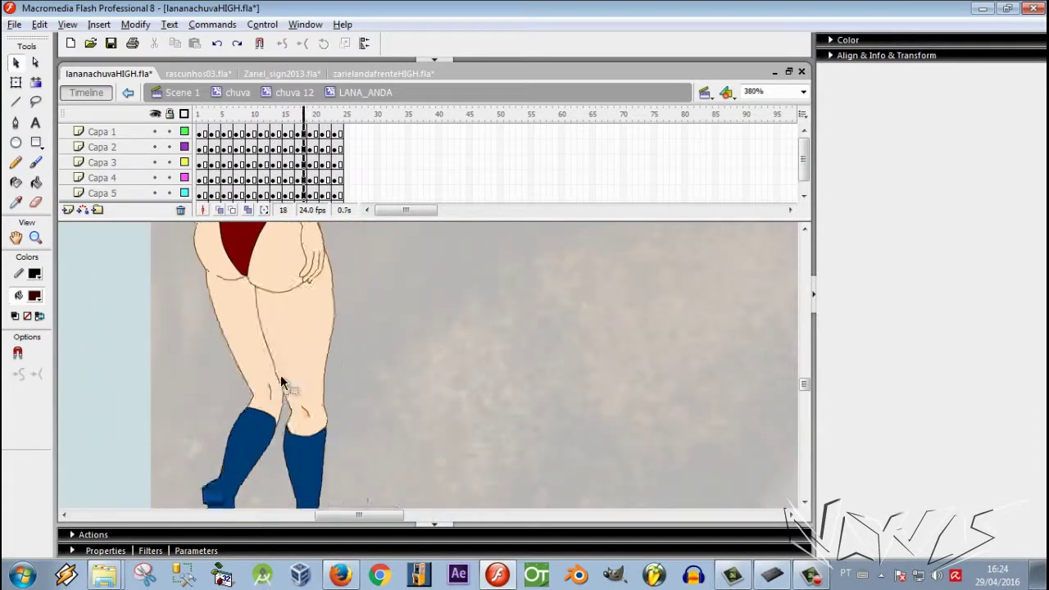
scroll(419, 361, "up", 2)
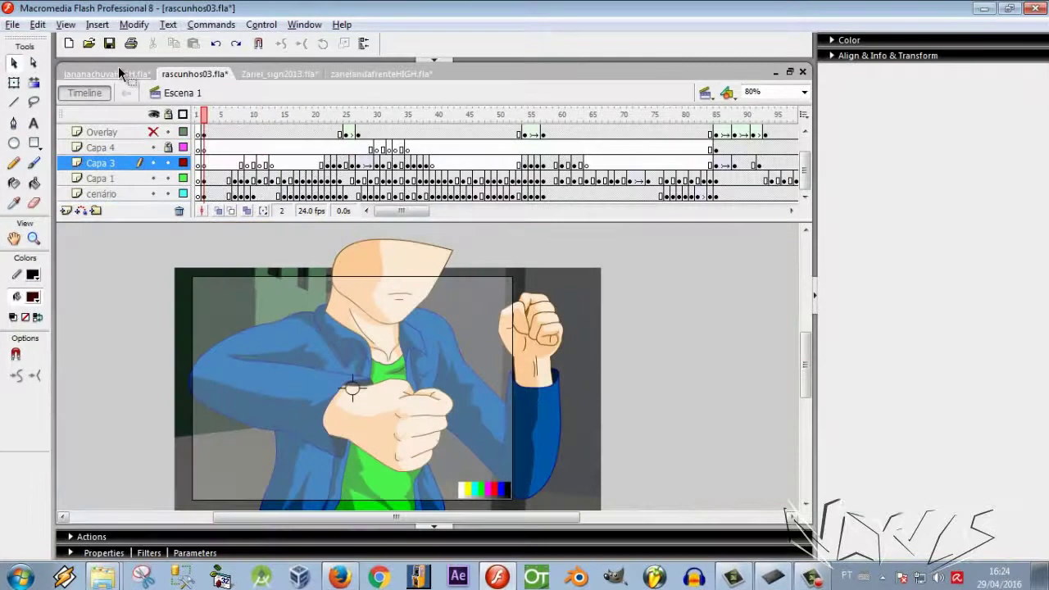
Step: Return to lananachuvaHIGH.fla, preview its exported rain scene and close the preview
left_click(119, 73)
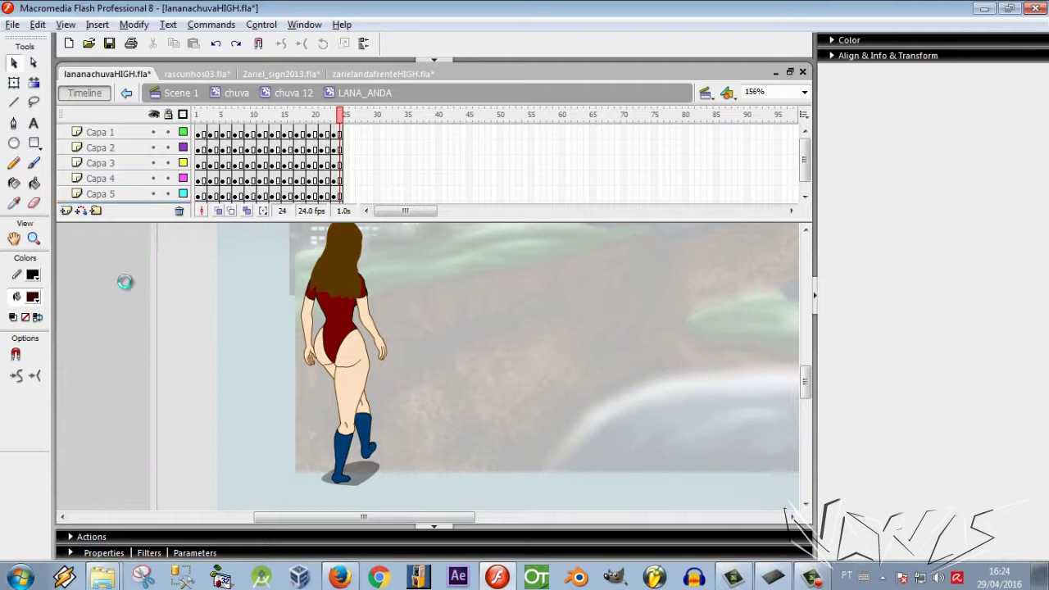
key("ctrl+Return")
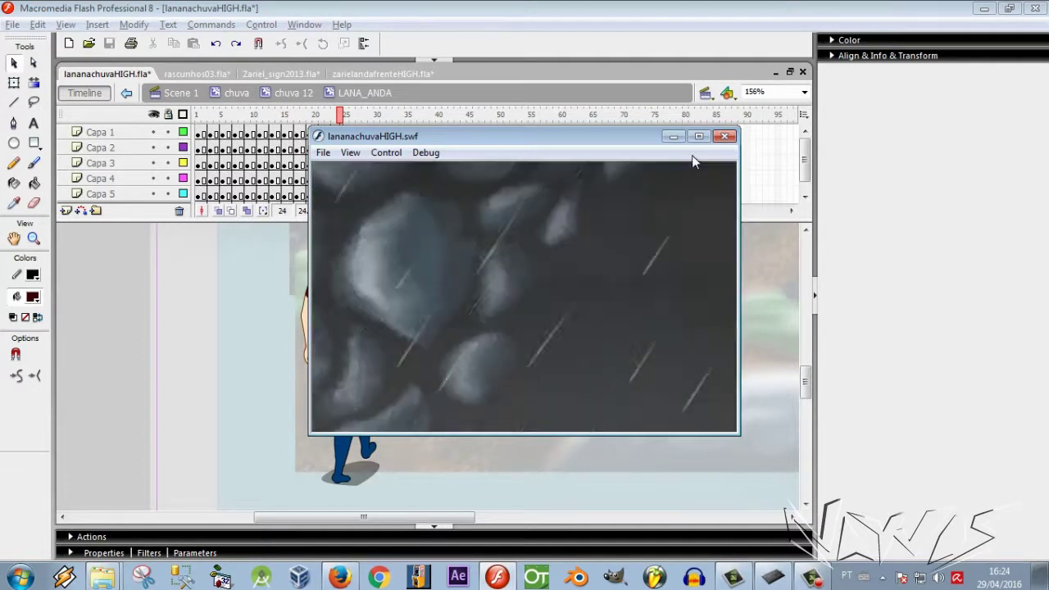
left_click(724, 136)
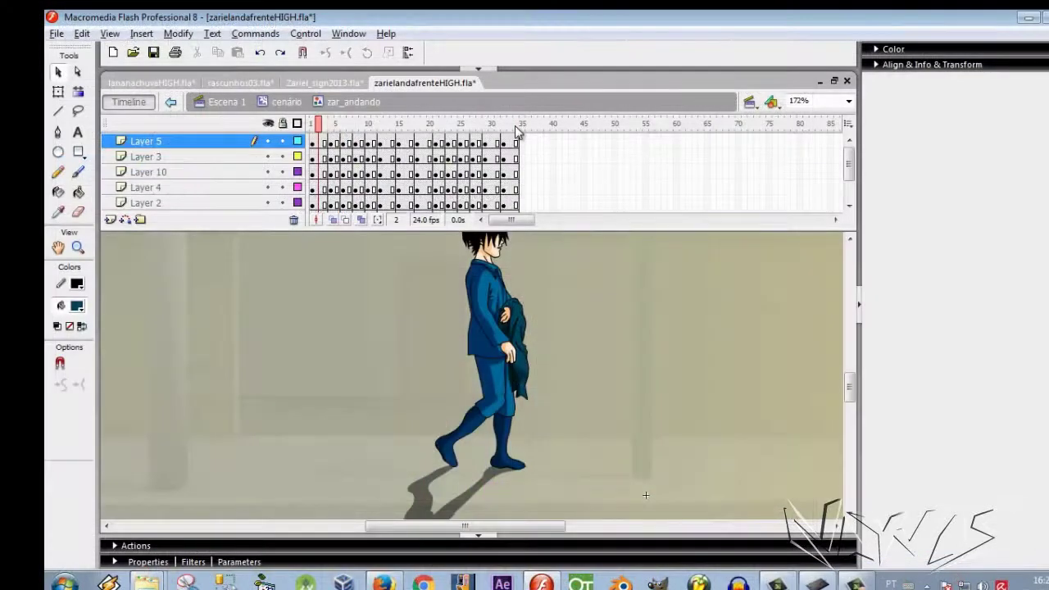
Step: Compare the walking poses at frames 1, 16 and 34 of the zar_andando symbol
left_click(516, 128)
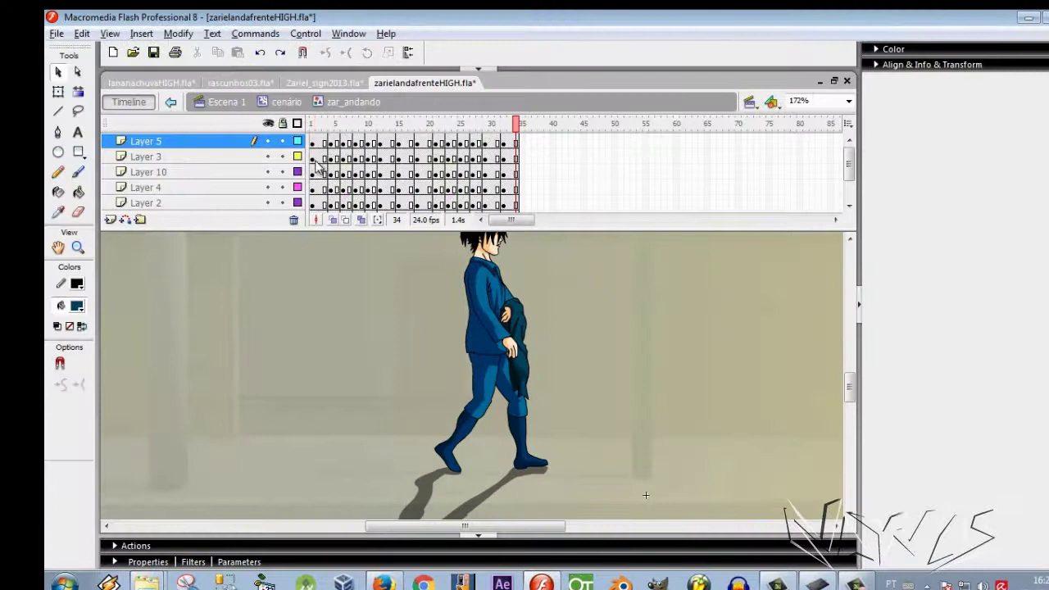
left_click(400, 126)
left_click(320, 127)
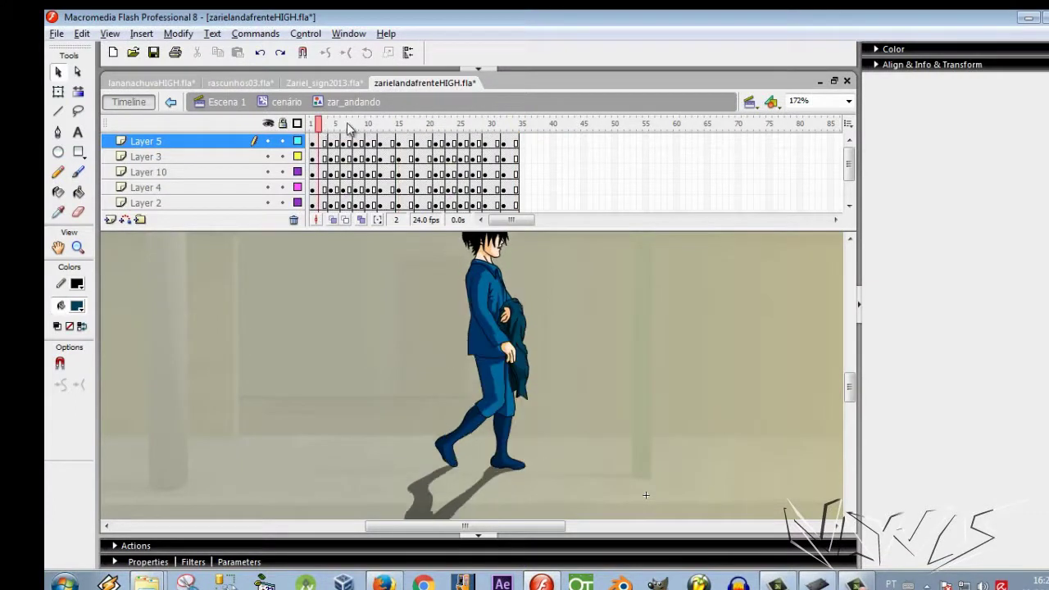
left_click(403, 126)
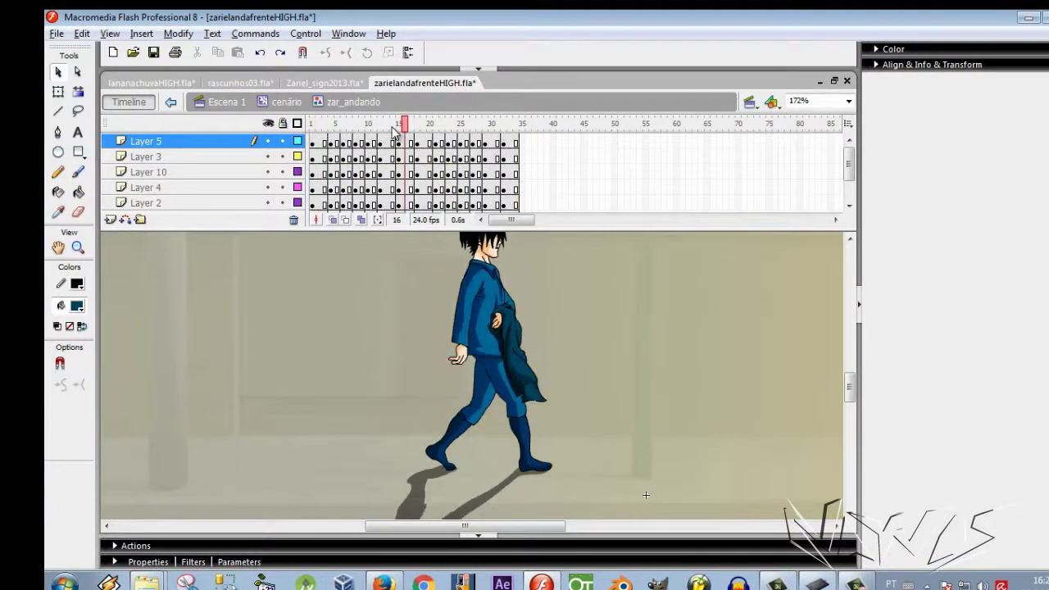
left_click(313, 126)
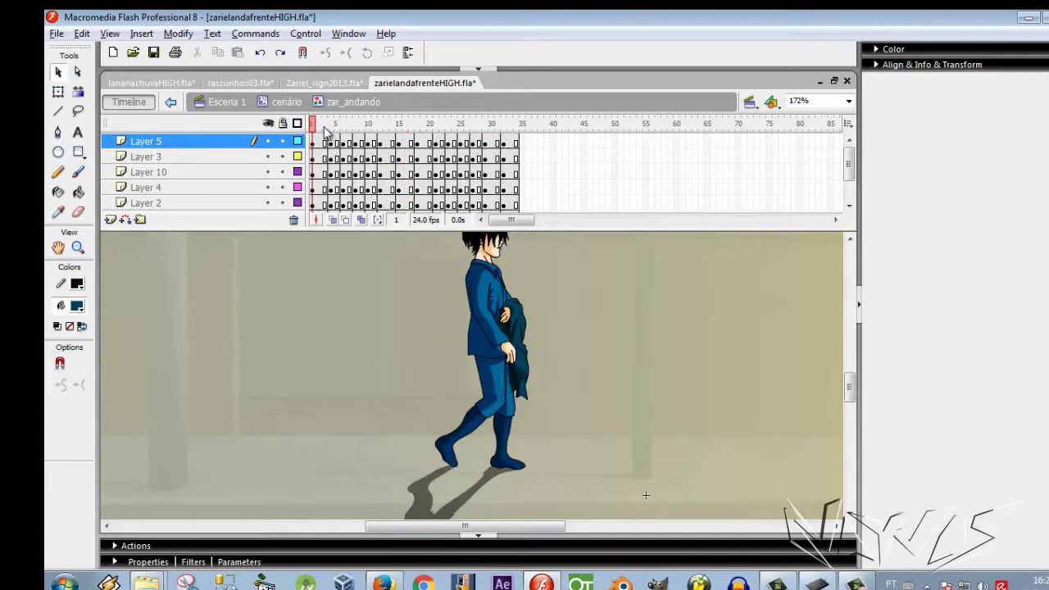
Step: Play the zar_andando walk cycle and examine the character's coat and shadow at different magnifications
key("Return")
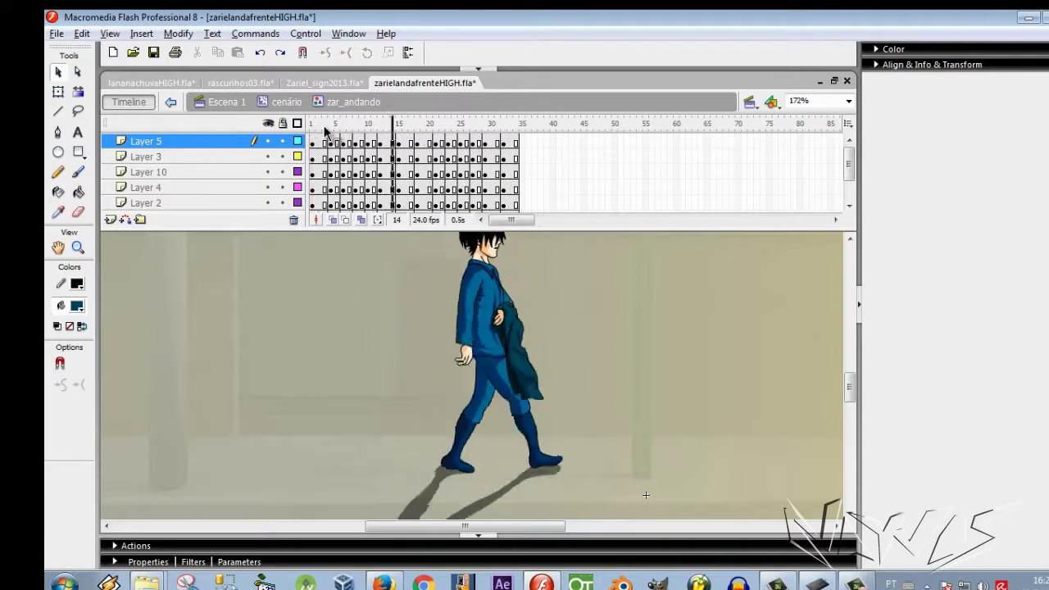
scroll(525, 364, "up", 3)
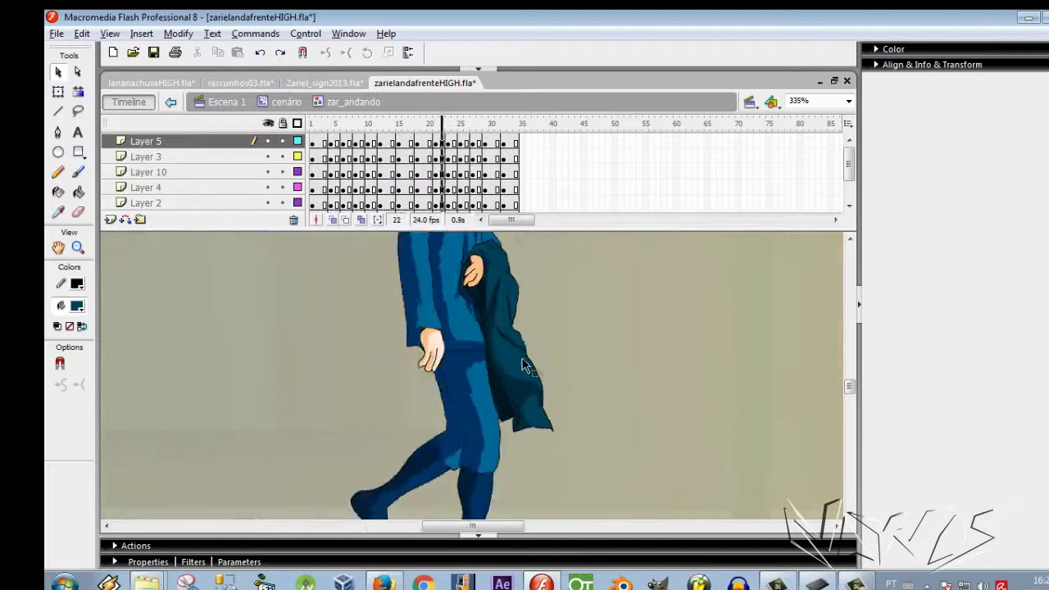
scroll(528, 393, "down", 4)
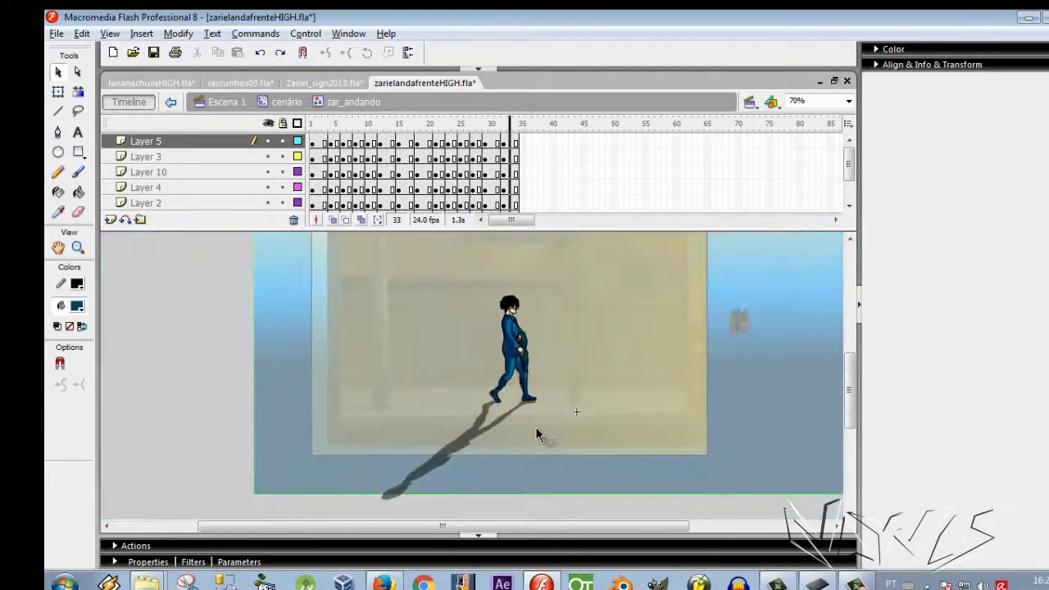
scroll(514, 349, "up", 4)
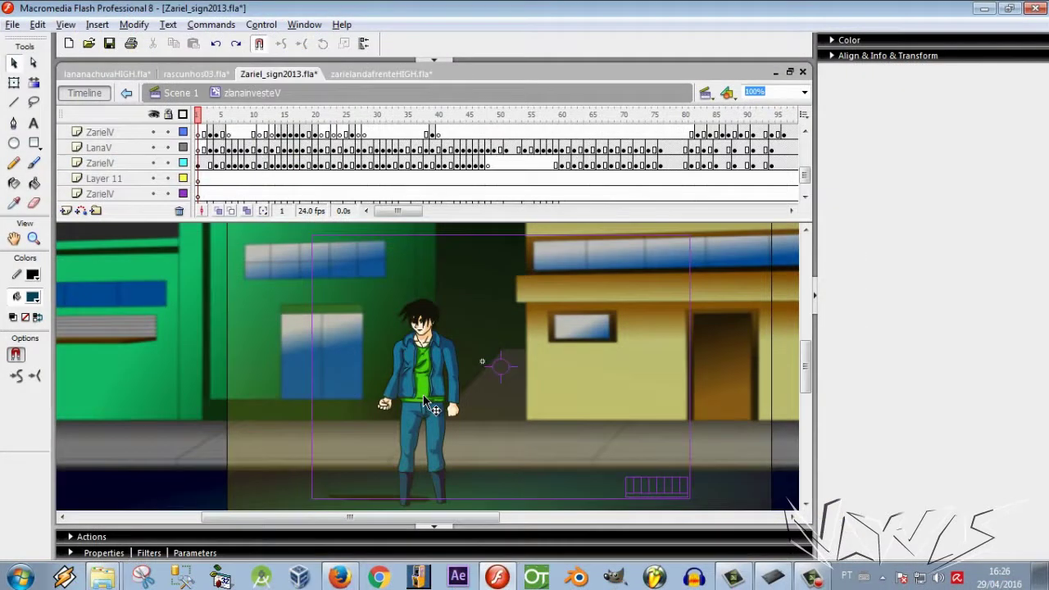
Step: Scrub the opening frames of the zlanainvesteV fight scene, then test the Zariel_sign2013 movie and close its preview
left_click(424, 402)
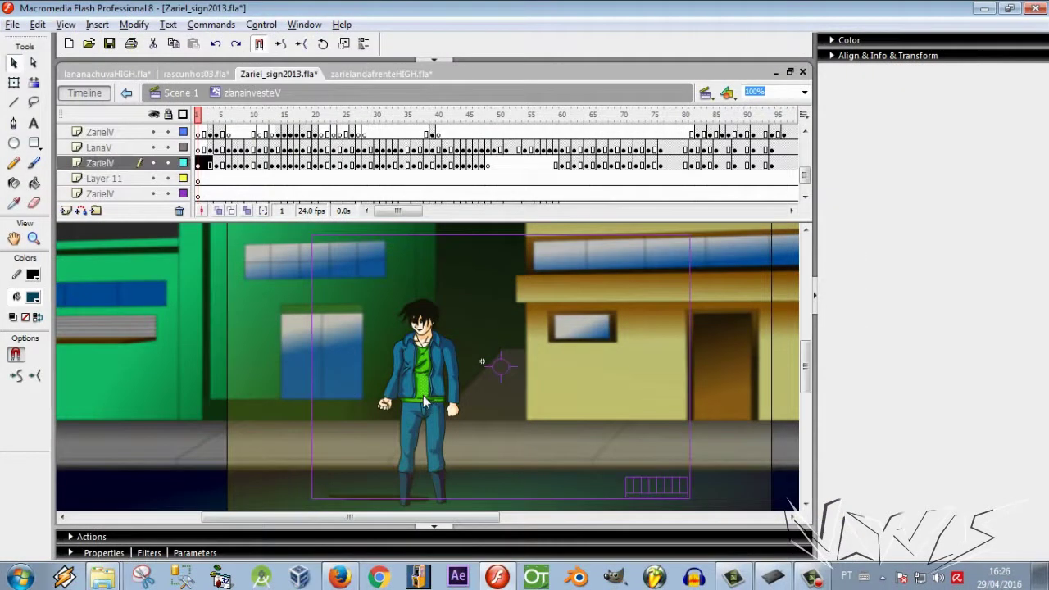
left_click(203, 115)
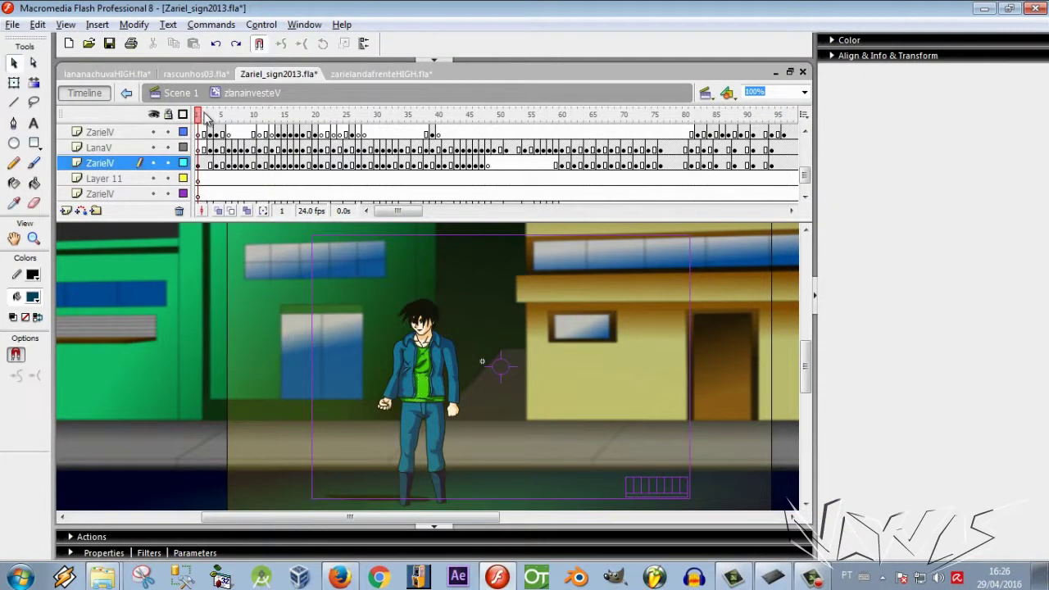
left_click_drag(199, 116, 214, 120)
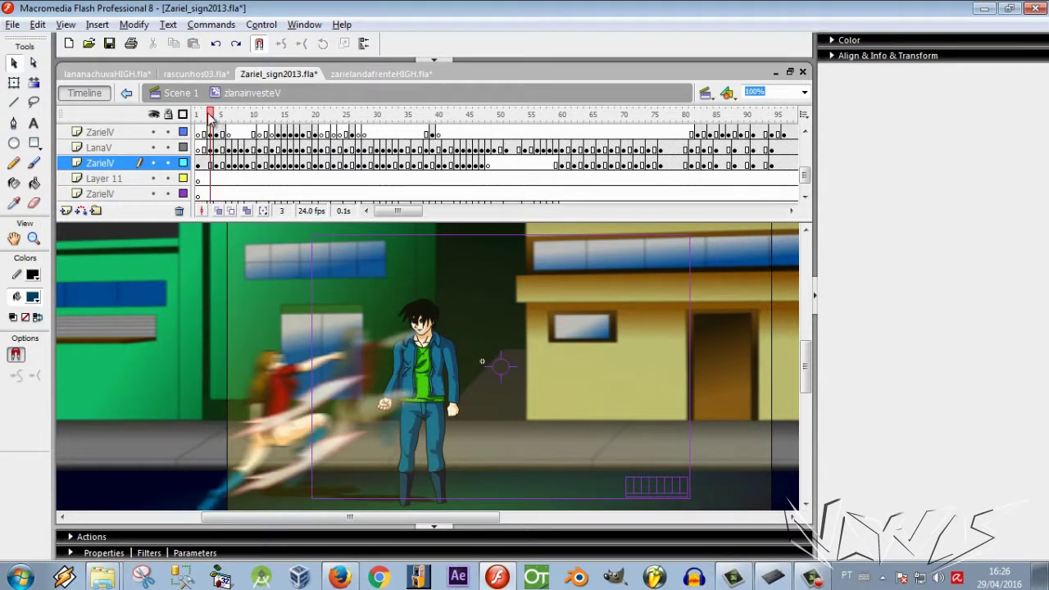
left_click_drag(210, 117, 194, 115)
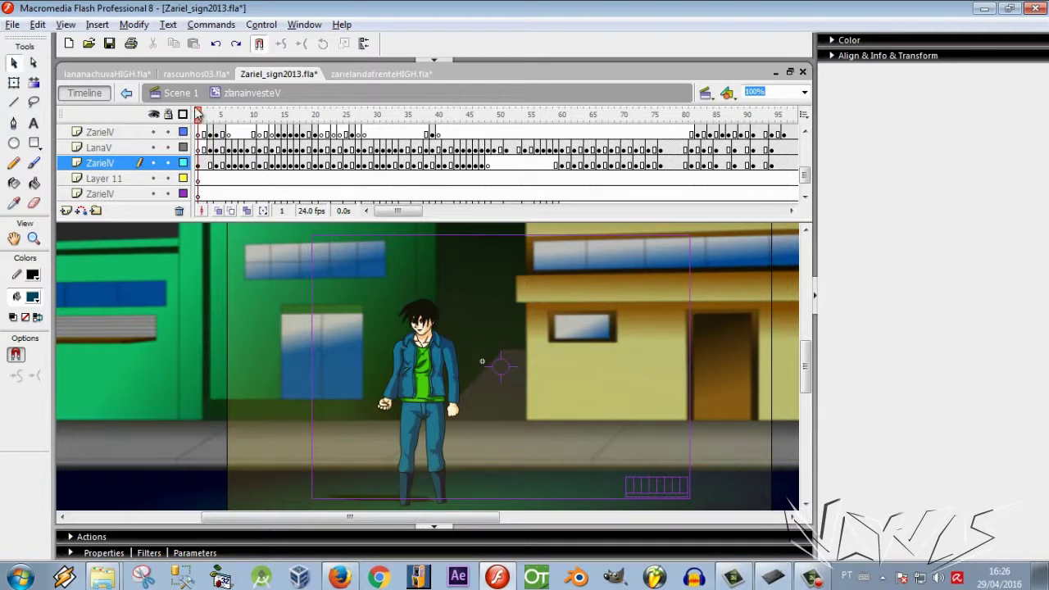
key("ctrl+Return")
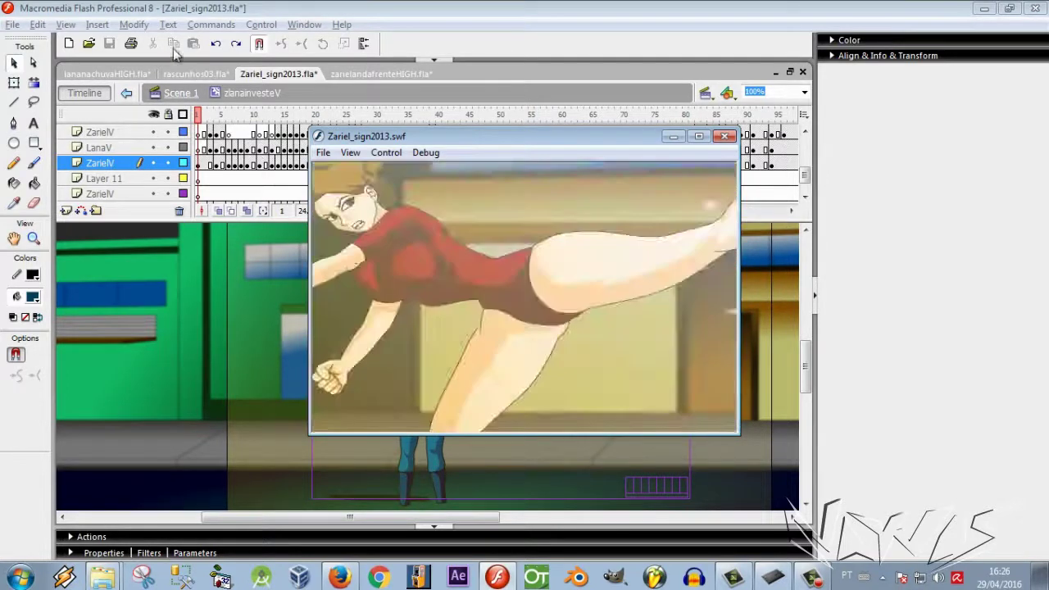
left_click(728, 139)
Step: Advance the blurred attack frame by frame from frame 4 to frame 9 to study the impact
left_click_drag(205, 117, 215, 115)
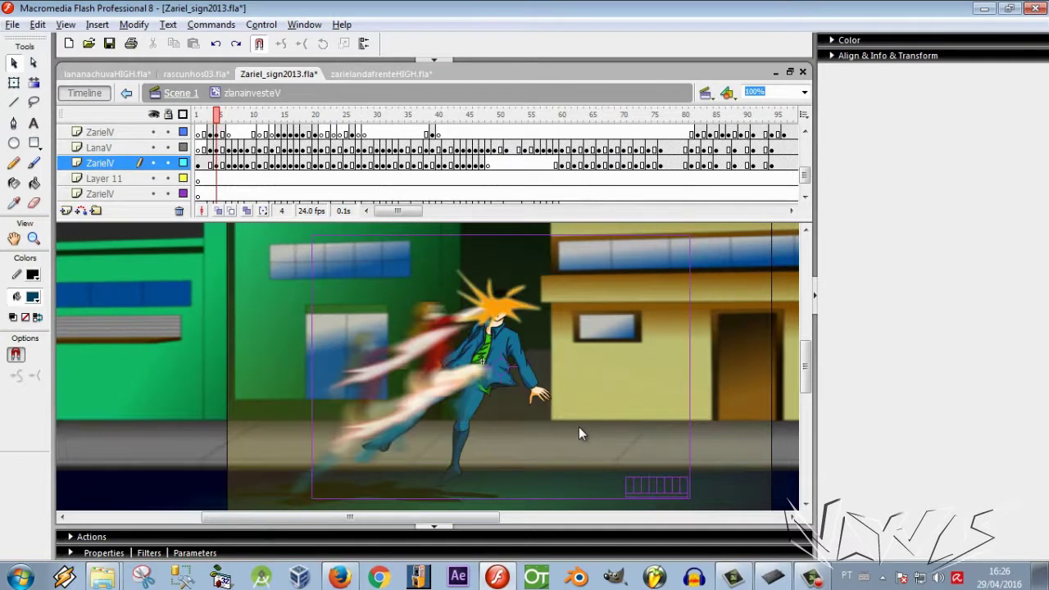
key("period")
key("period")
key("period")
key("period")
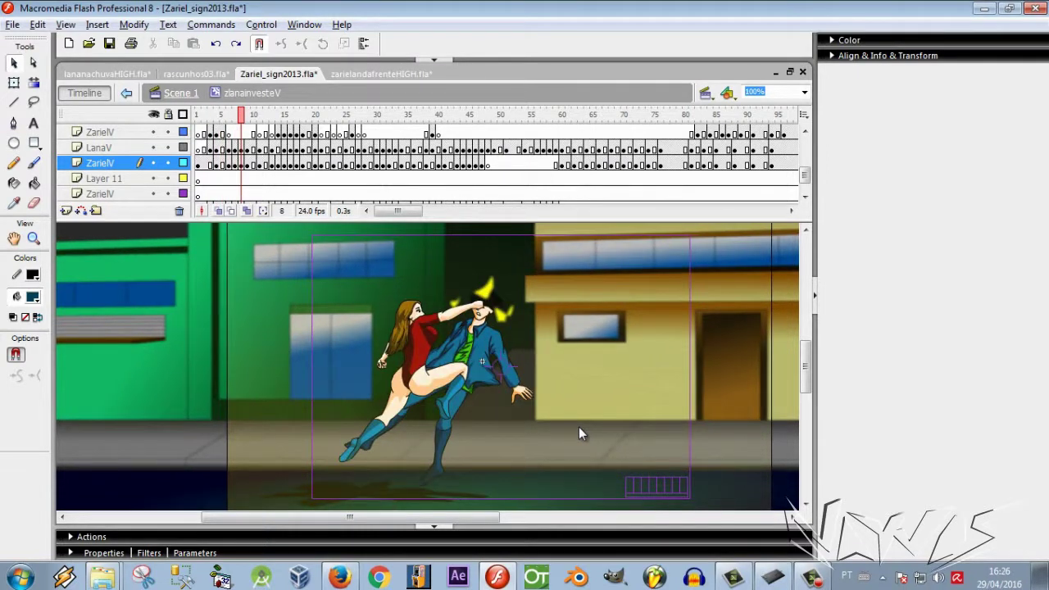
key("period")
Step: Scrub the attack around frame 9 and step backward to the impact pose at frame 5
mouse_move(231, 120)
left_mouse_down()
mouse_move(218, 116)
mouse_move(248, 120)
left_mouse_up()
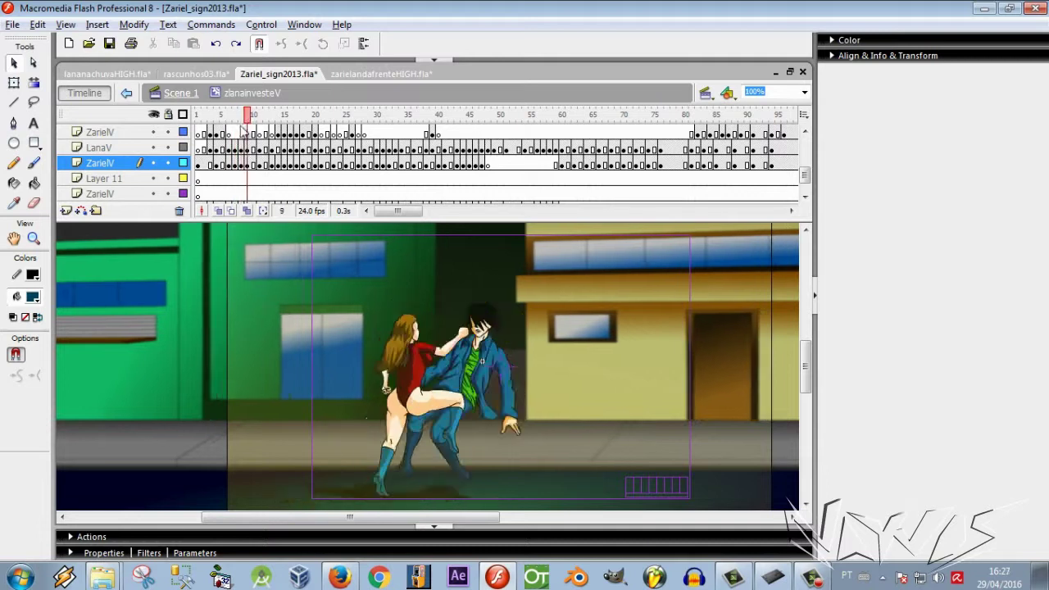
key("comma")
key("comma")
key("comma")
key("comma")
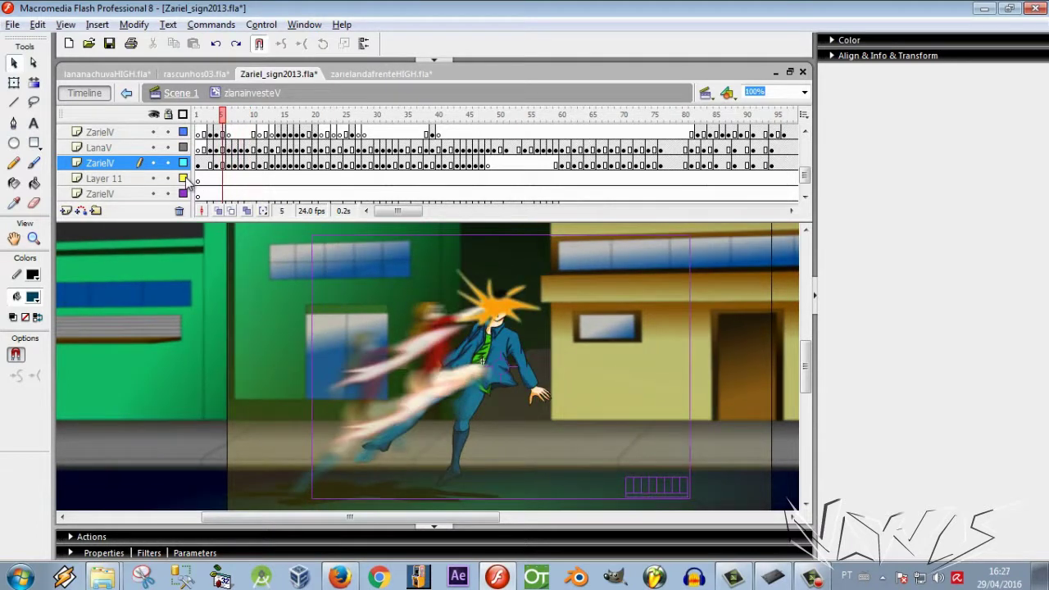
Step: Advance the fight scene frame by frame from frame 5 to frame 11 to study the hit and the recovery poses
key("period")
key("period")
key("period")
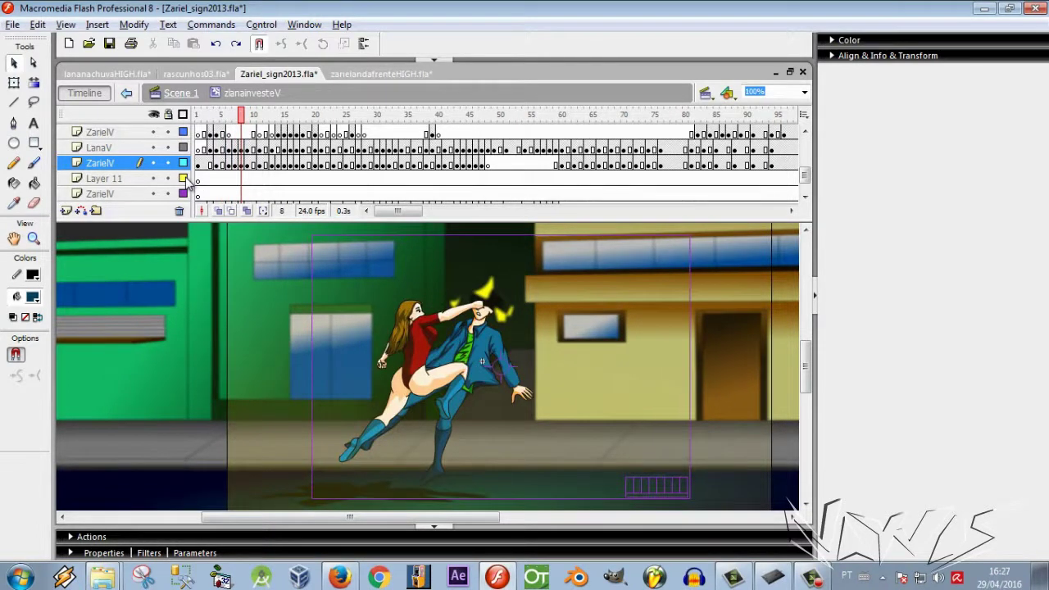
key("period")
key("period")
key("period")
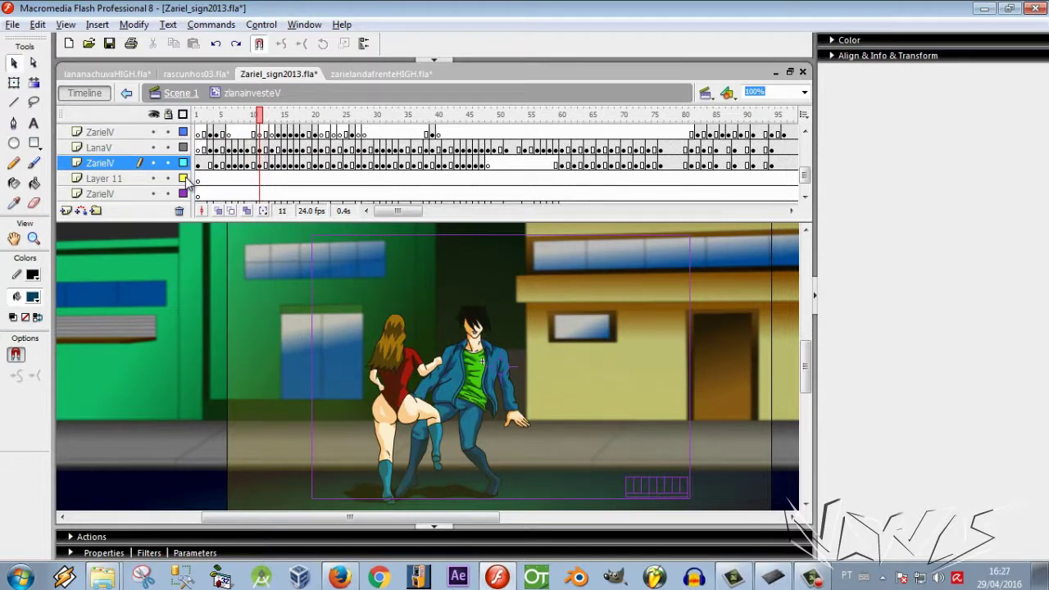
Step: Advance the scene from frame 11 to frame 19 to study the motion-blurred strikes and the grab
key("period")
key("period")
key("period")
key("period")
key("period")
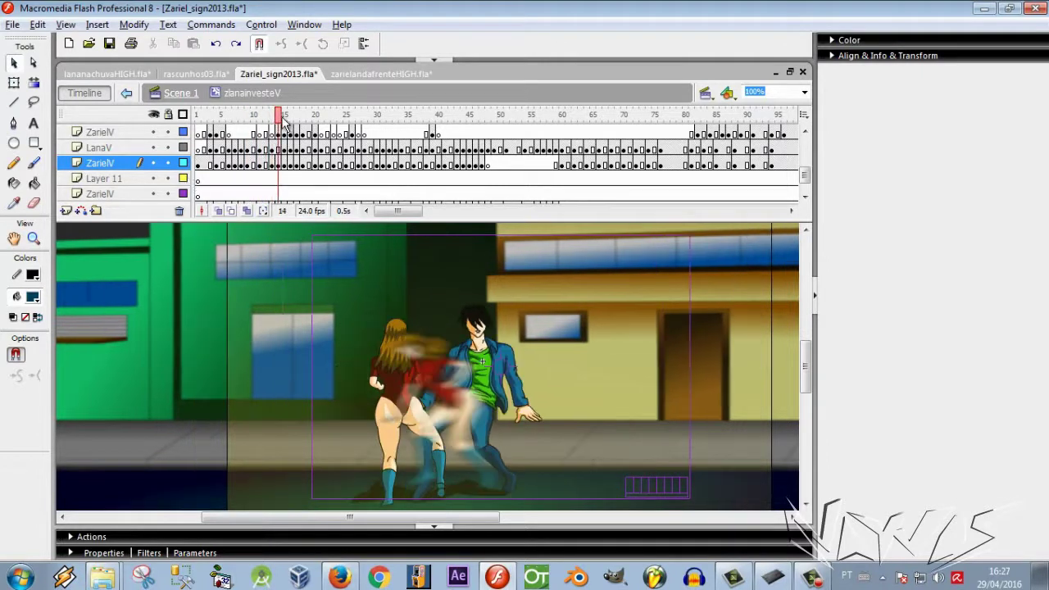
key("period")
key("period")
key("period")
key("period")
key("period")
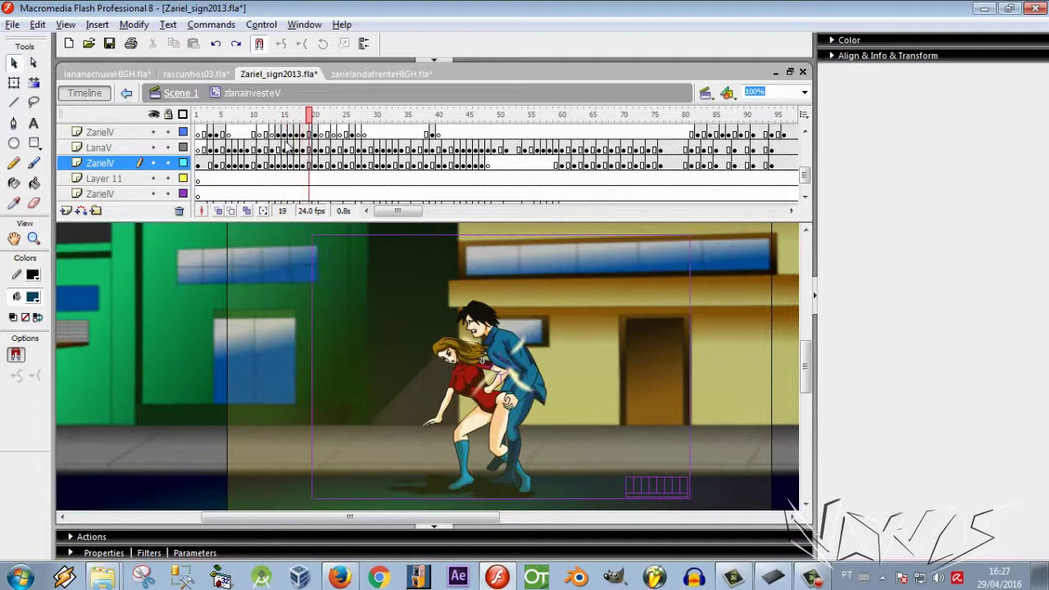
Step: Step forward and back between frames 19 and 28 to compare the crouch poses with the blurred kick
key("period")
key("period")
key("period")
key("period")
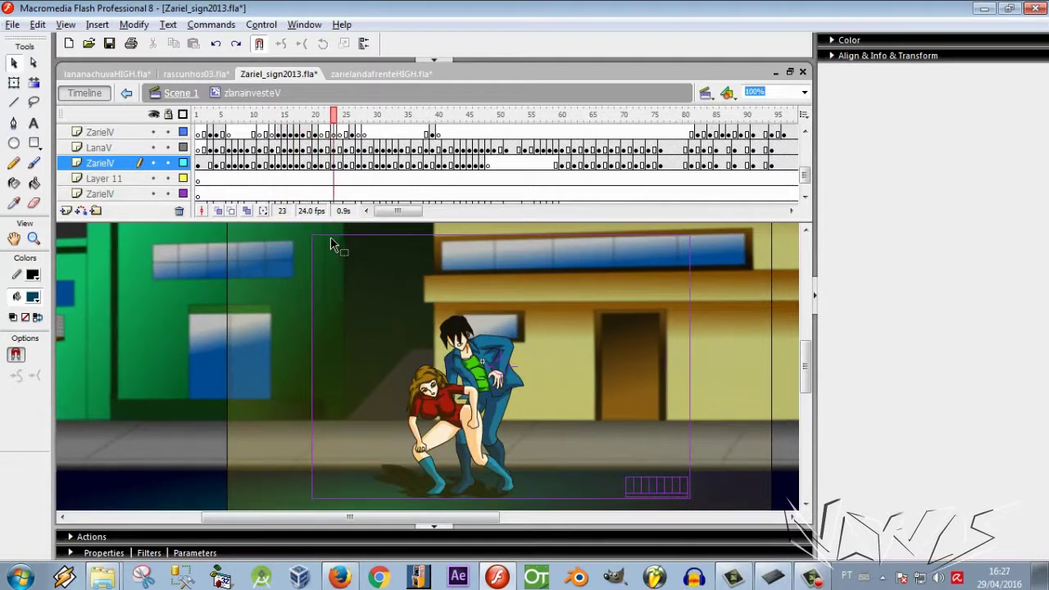
key("period")
key("comma")
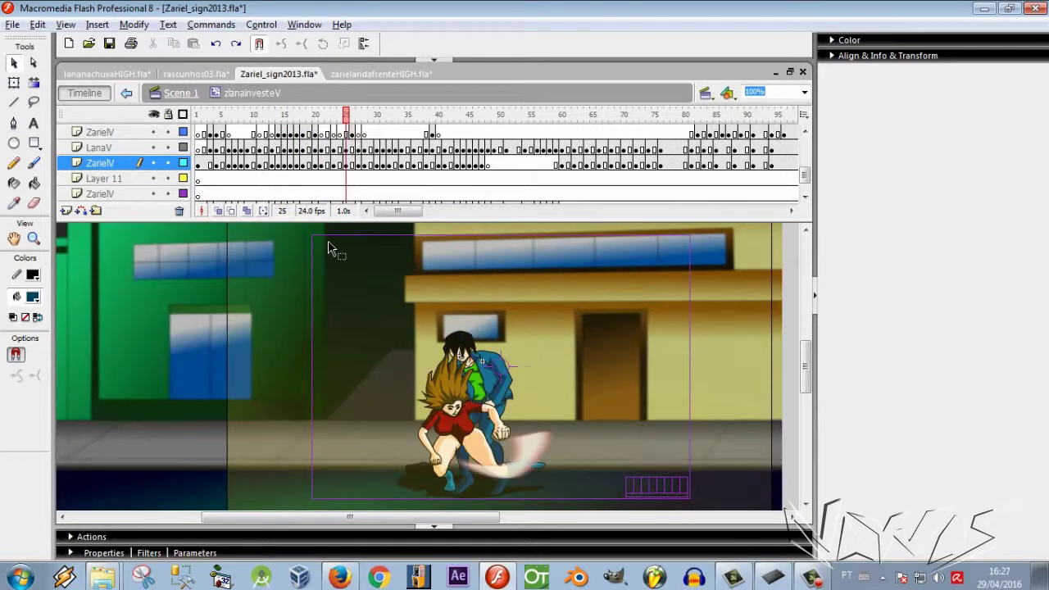
key("period")
key("period")
key("comma")
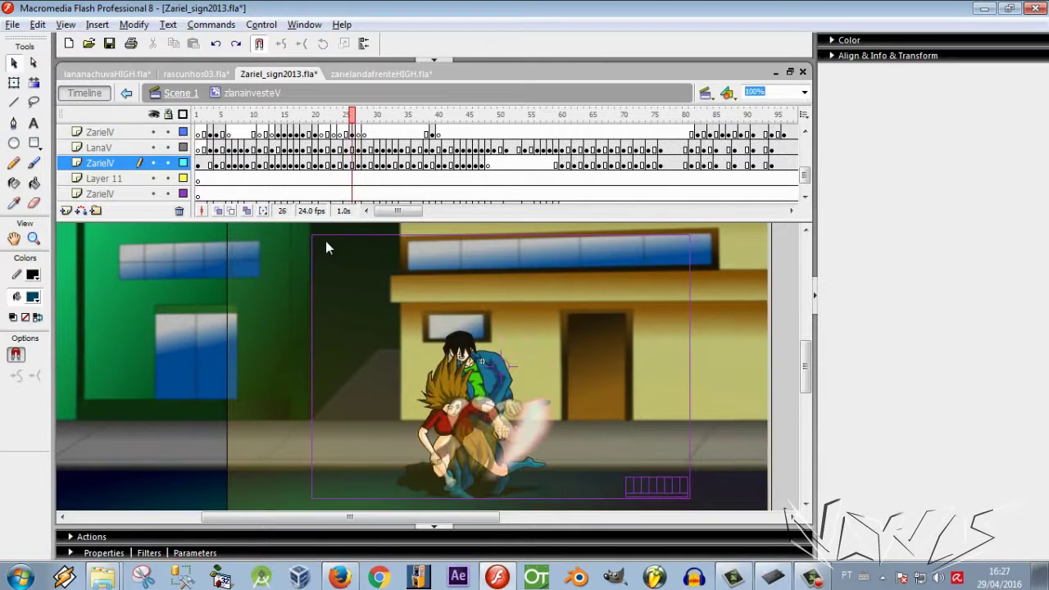
key("period")
key("period")
key("comma")
key("period")
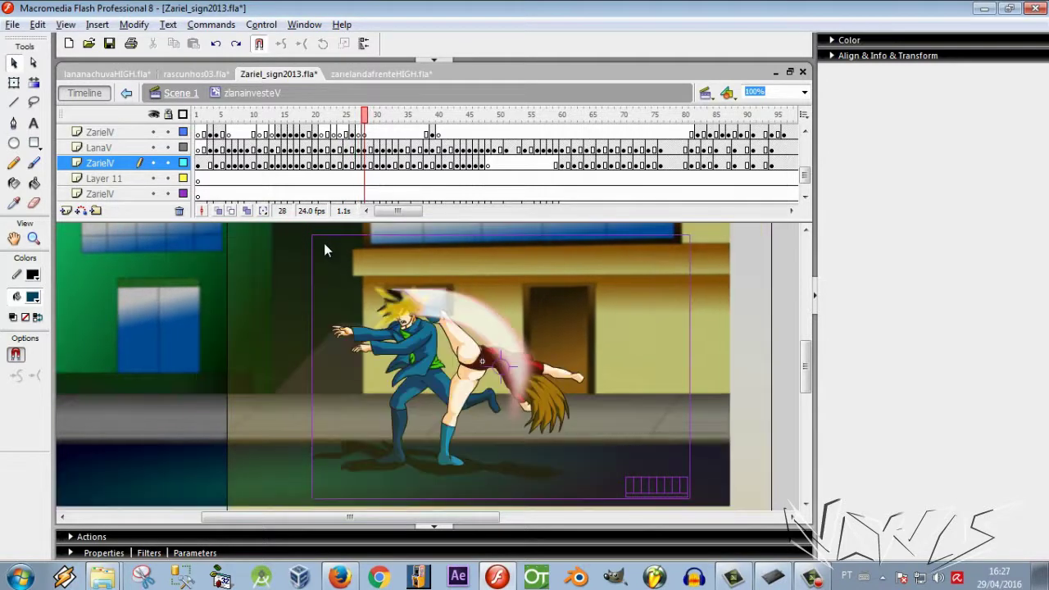
Step: Advance the scene frame by frame from frame 28 to frame 38 to study the kick's impact and follow-through
key("period")
key("period")
key("period")
key("period")
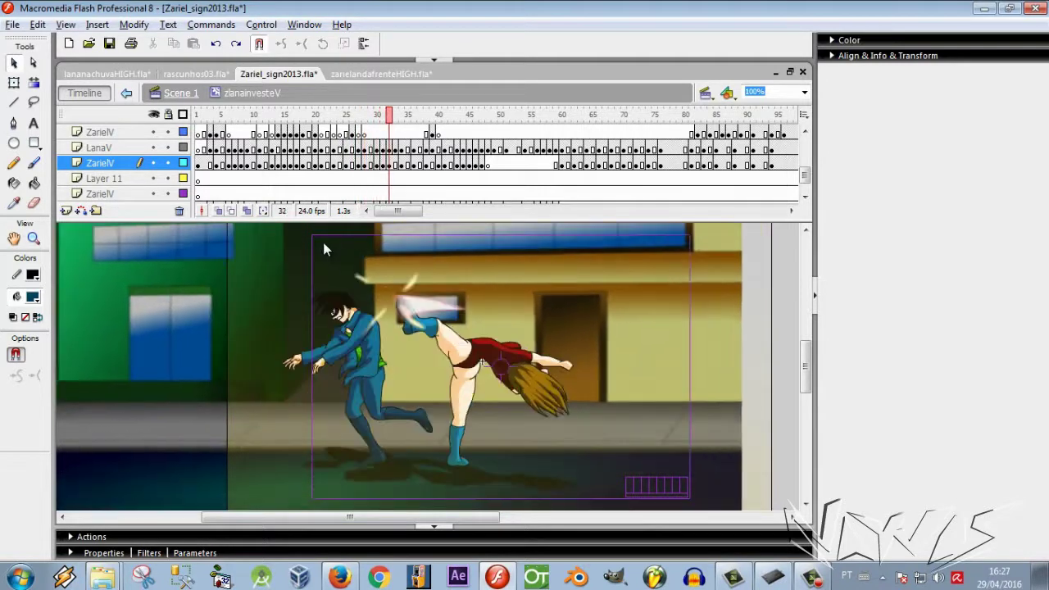
key("period")
key("period")
key("period")
key("period")
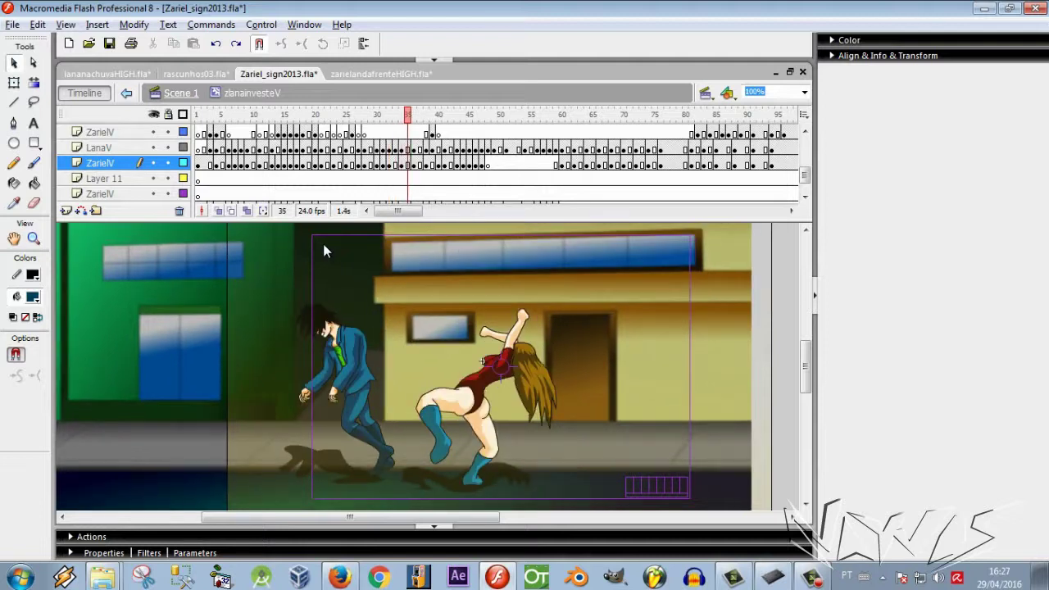
key("period")
key("period")
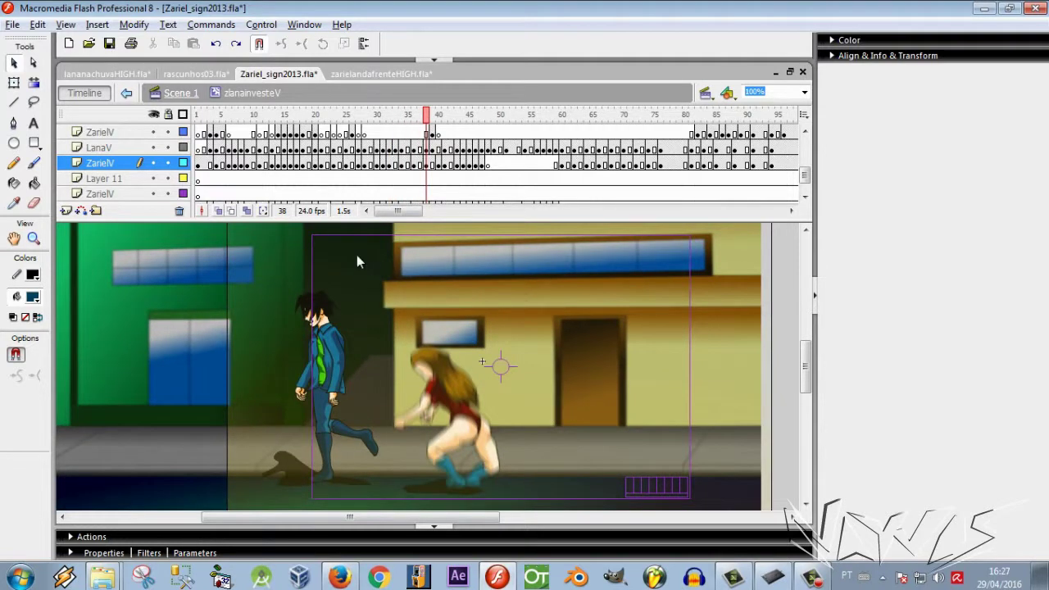
key("period")
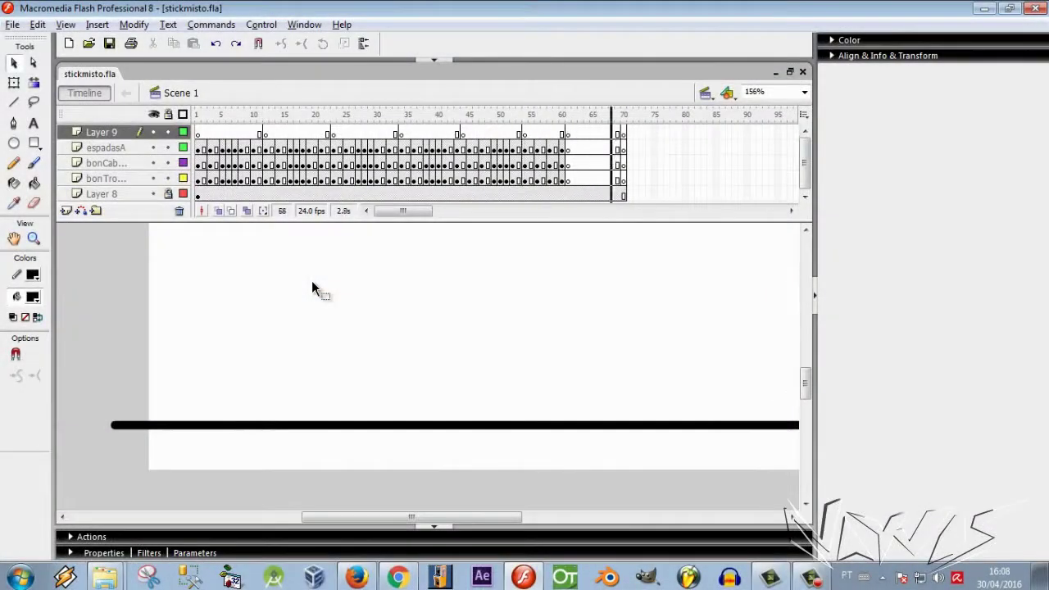
Step: Play the stickmisto sword animation, test it as a movie and close the preview
key("Return")
key("ctrl+Return")
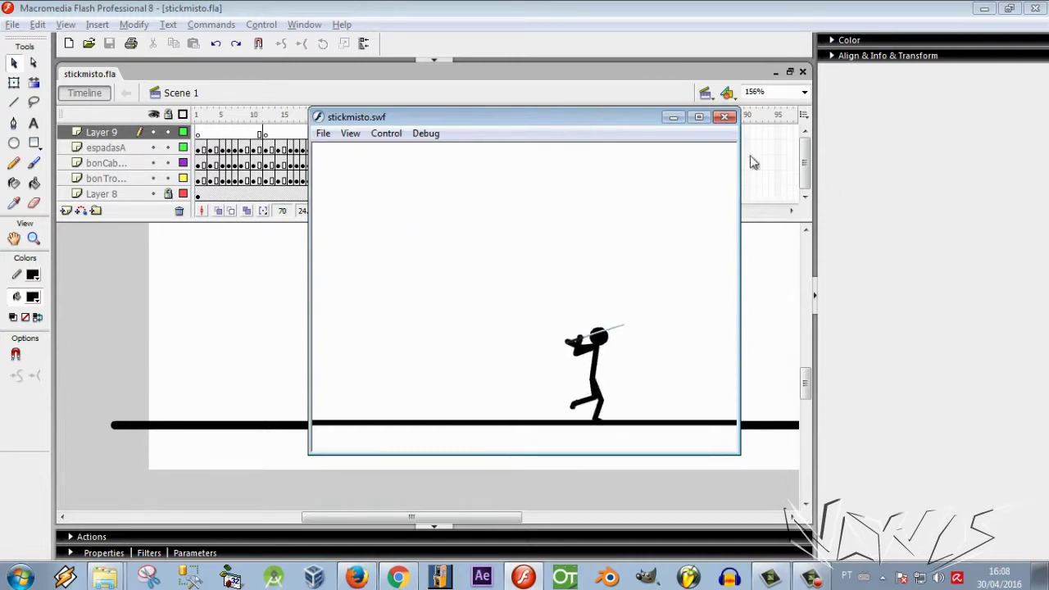
left_click(724, 119)
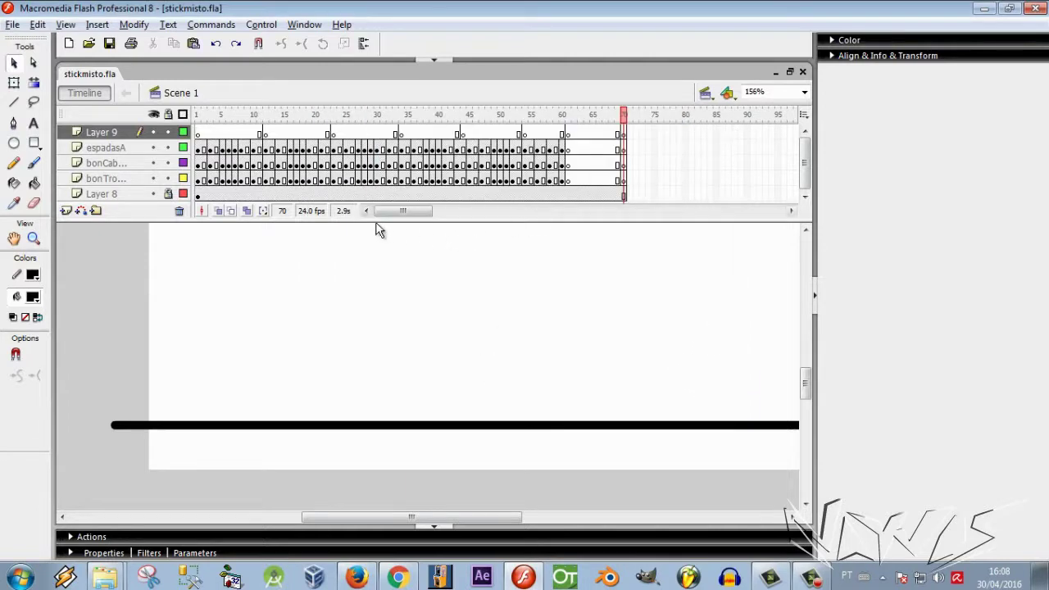
Step: Insert one extra frame at the start of all layers, with keyframes at frame 2
left_click(201, 115)
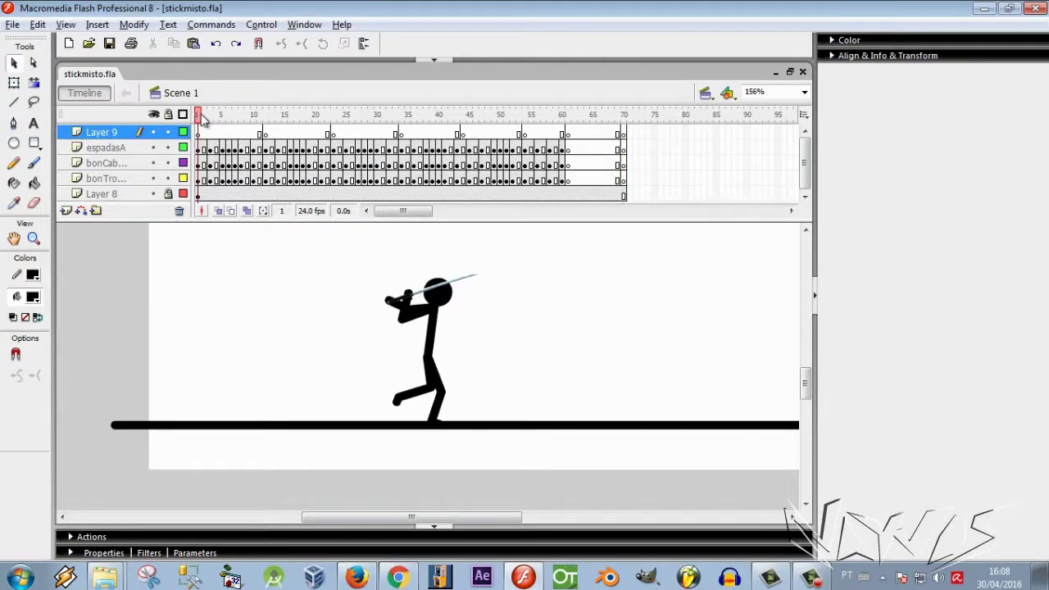
left_click_drag(203, 119, 175, 141)
left_click(198, 134)
key("F5")
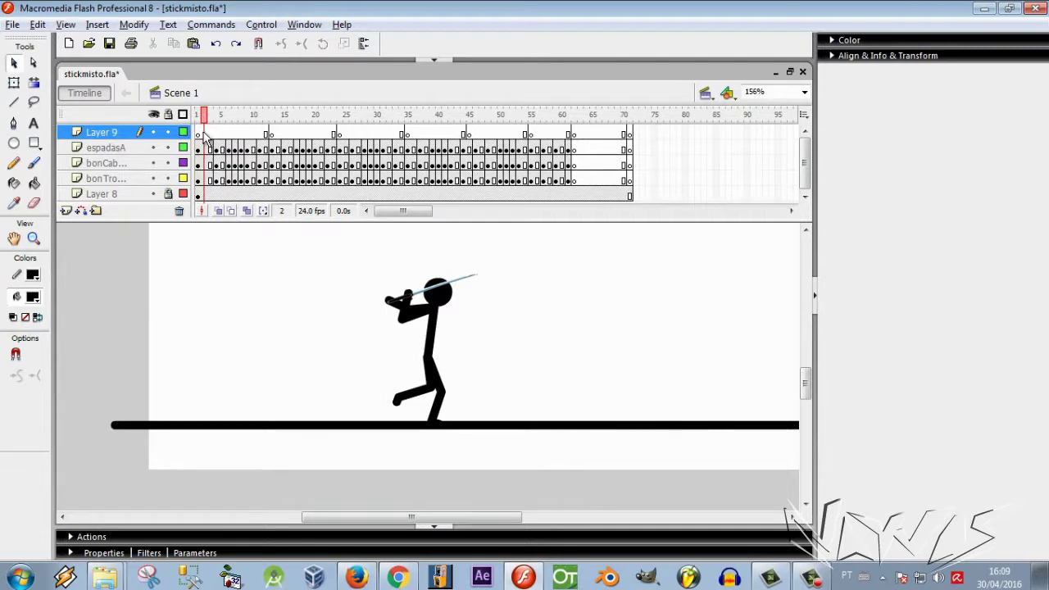
Step: Label the Layer 9 keyframe at frame 2 as "posição ciclo"
left_click(204, 134)
left_click(90, 554)
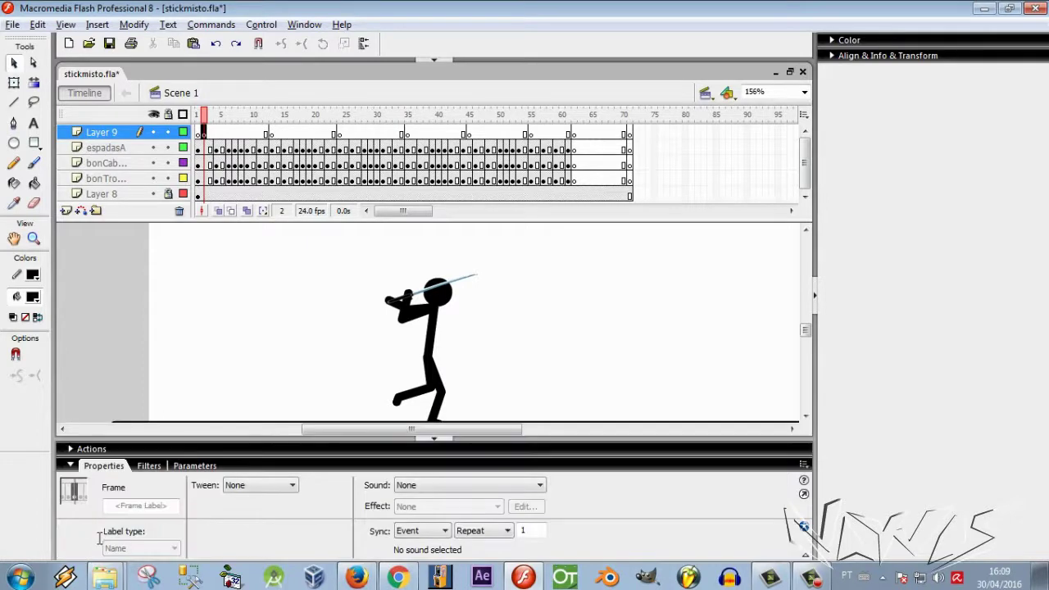
left_click(127, 506)
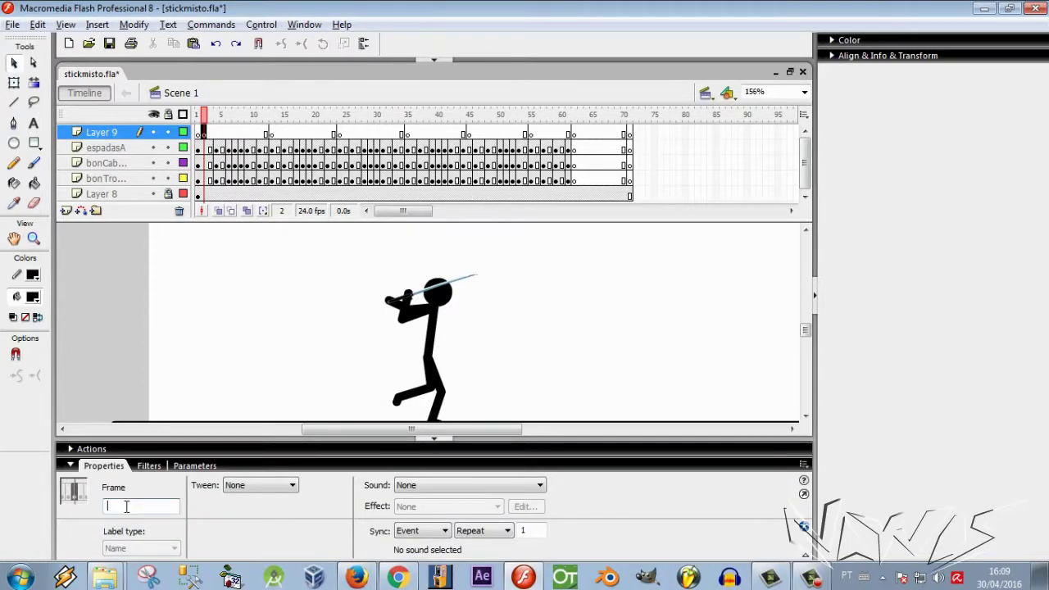
type("posição ciclo")
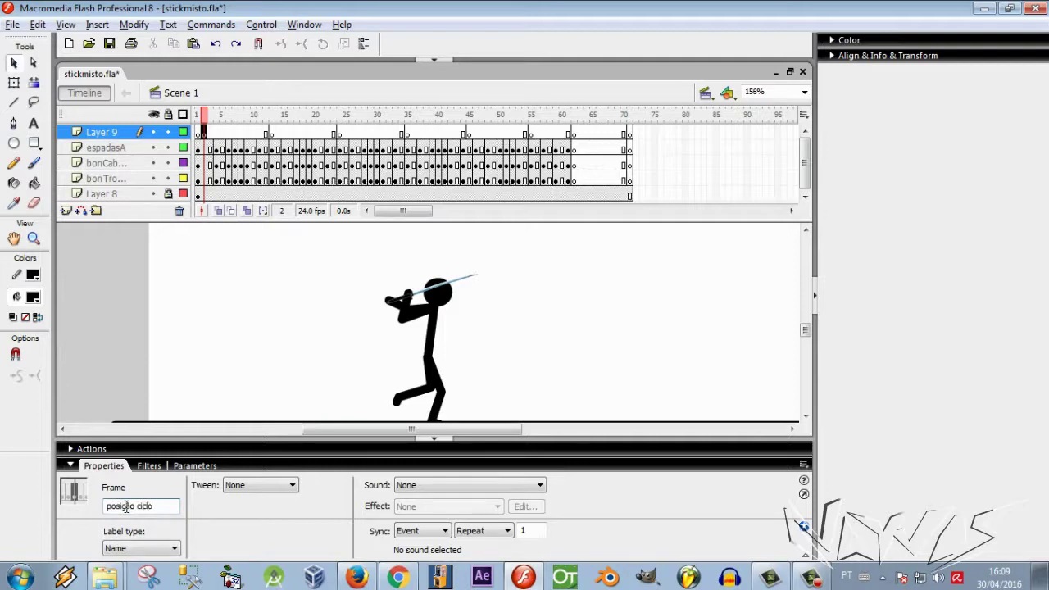
key("Return")
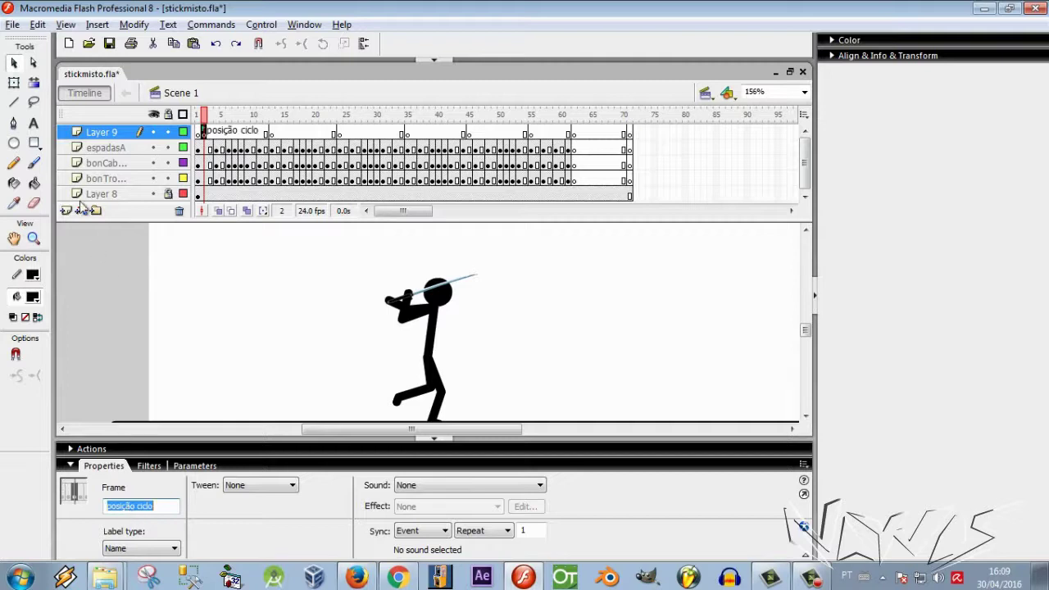
Step: Check frame 1 of Layer 9 and the frame 2 artwork on the sword, head and torso layers
left_click(198, 111)
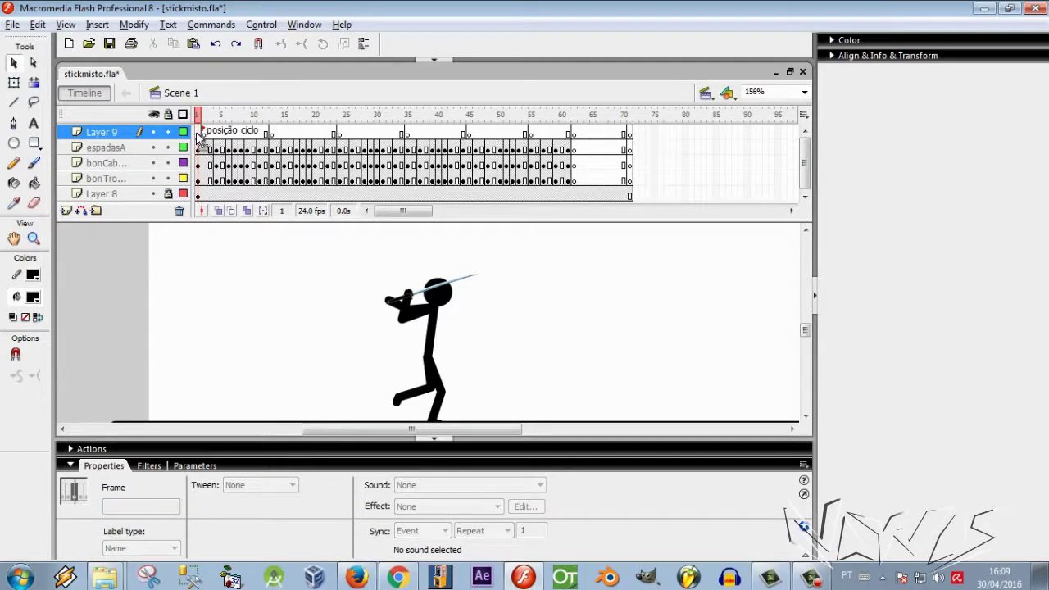
left_click(200, 134)
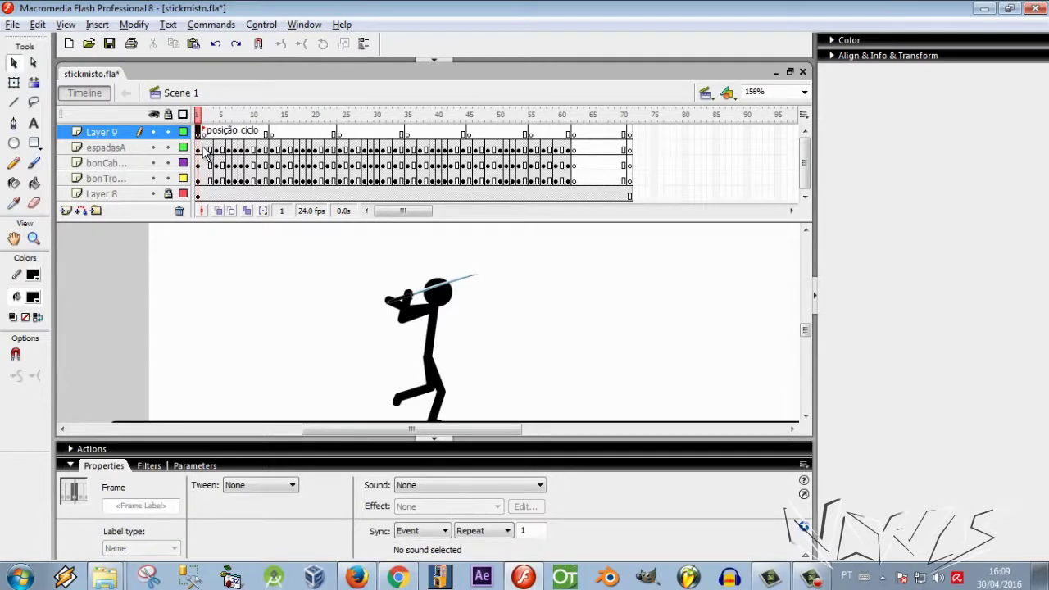
left_click(204, 150)
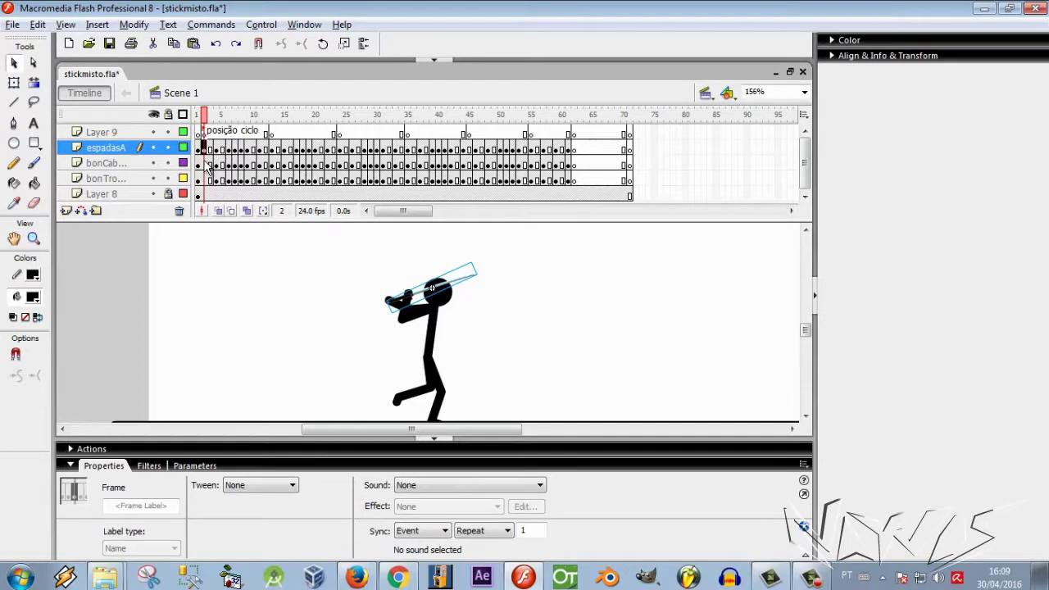
left_click(204, 164)
left_click(204, 179)
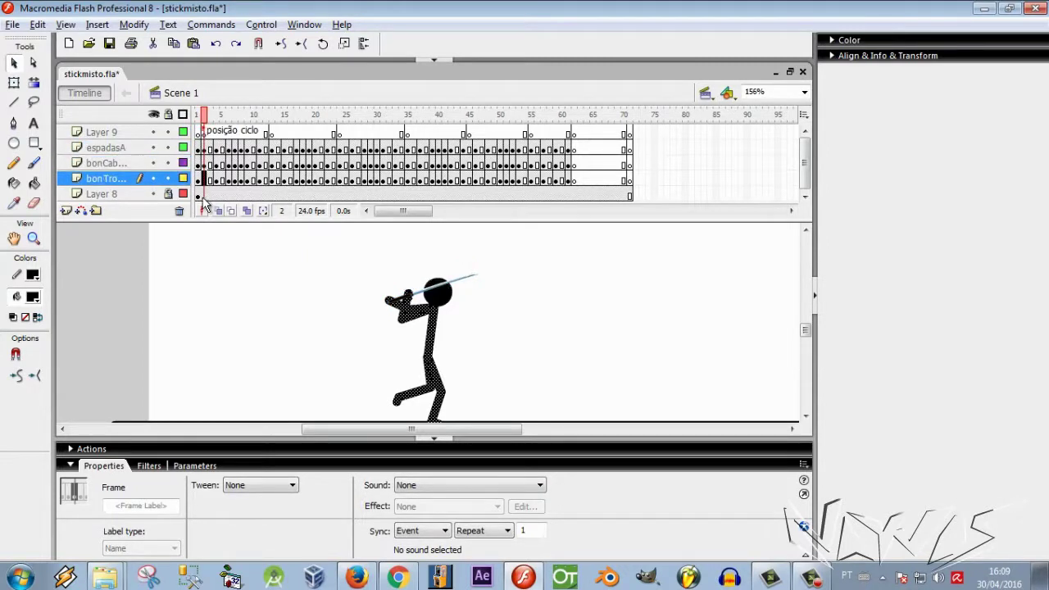
Step: Rename Layer 8, which holds the ground line, as Chão
left_click(109, 195)
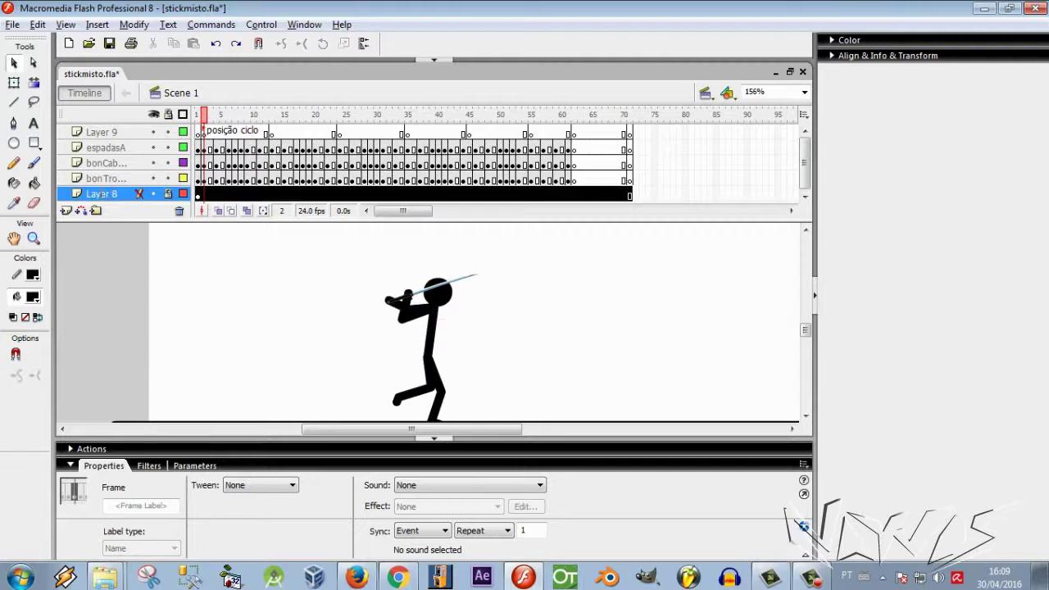
double_click(98, 193)
type("d")
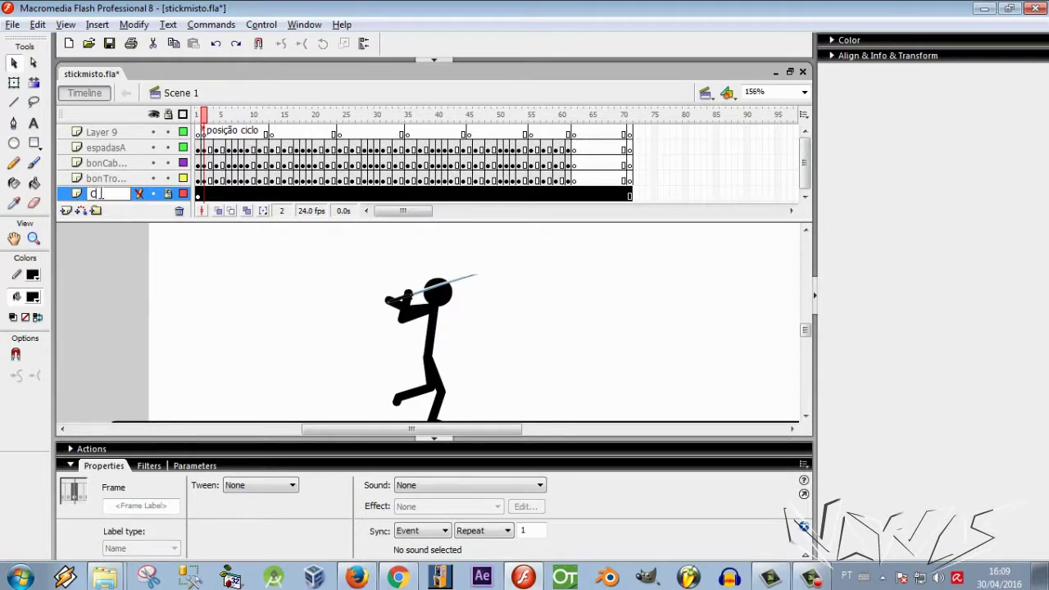
key("Return")
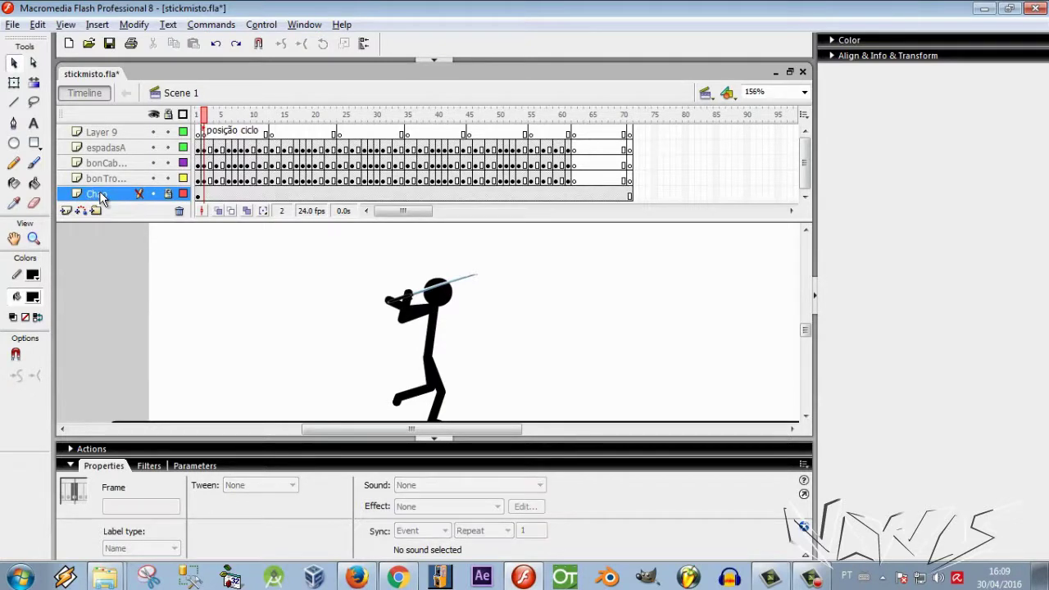
double_click(101, 195)
type("Chão")
key("Return")
Step: Inspect the frame 1 artwork on Layer 9 and the sword, head and torso layers
left_click(107, 147)
left_click(198, 149)
left_click(199, 132)
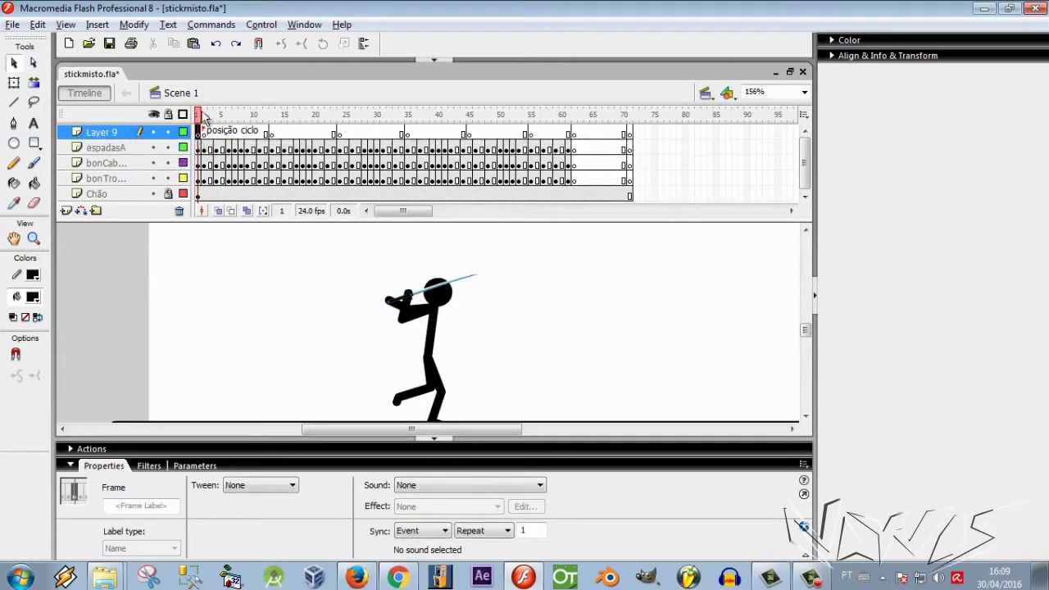
left_click(199, 149)
left_click(198, 163)
left_click(198, 179)
Step: Turn on onion skinning from frame 1 and narrow its range to the first two frames
left_click(201, 113)
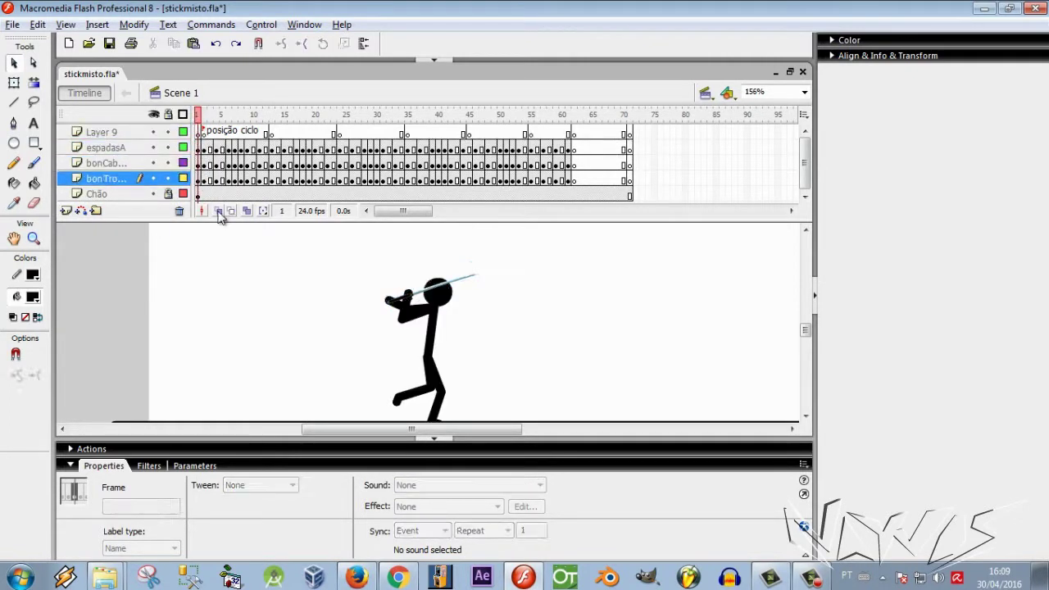
left_click(218, 212)
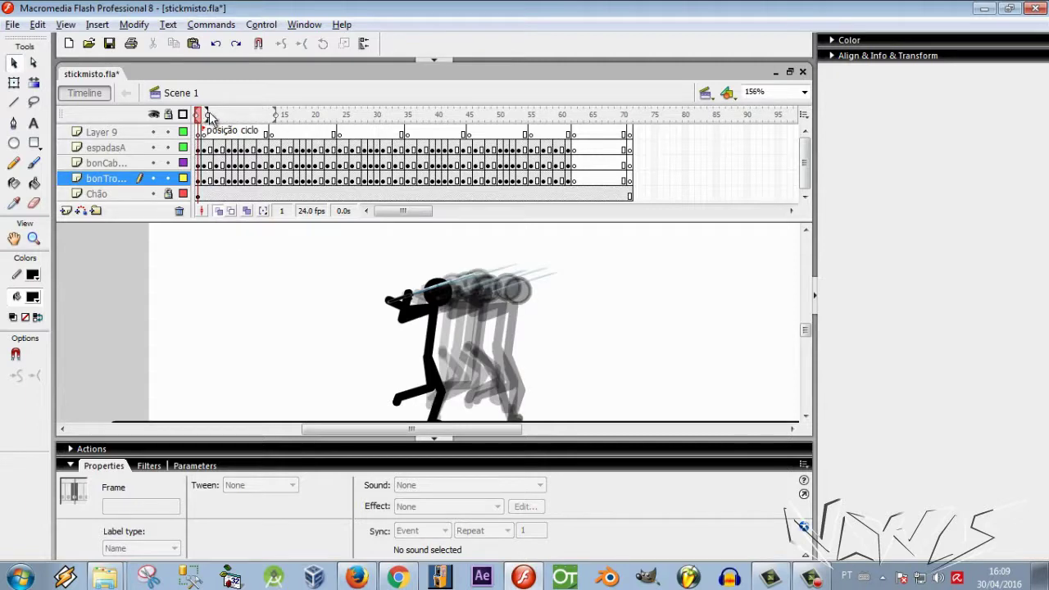
mouse_move(201, 112)
left_mouse_down()
mouse_move(222, 115)
mouse_move(198, 113)
left_mouse_up()
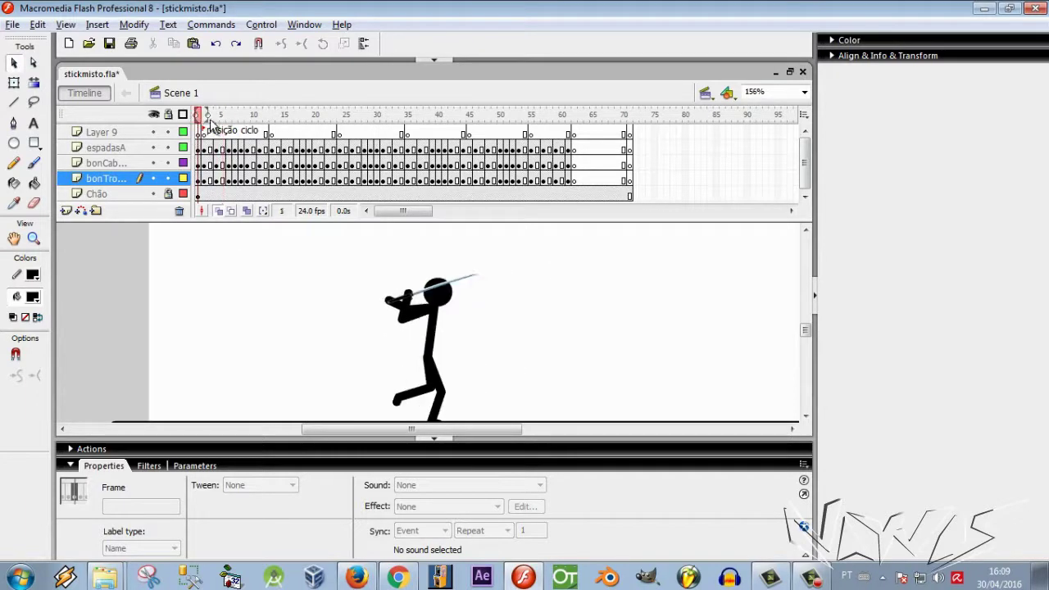
left_click(72, 466)
scroll(434, 298, "up", 1)
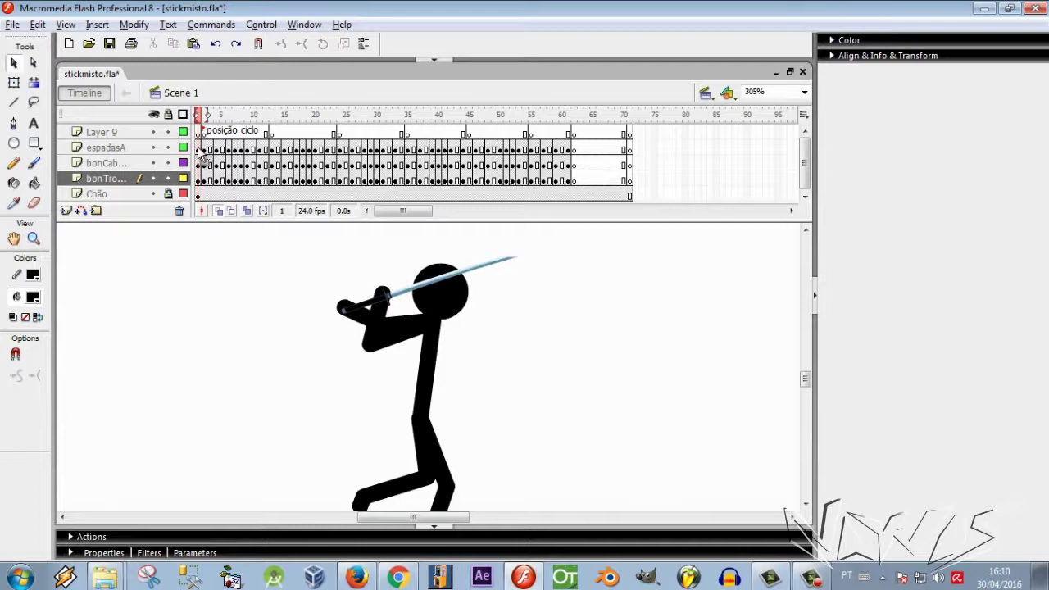
Step: Select the sword, head, torso and whole body of the frame 1 stick figure in turn to examine its separate parts
left_click(201, 152)
left_click(440, 288)
left_click(432, 385)
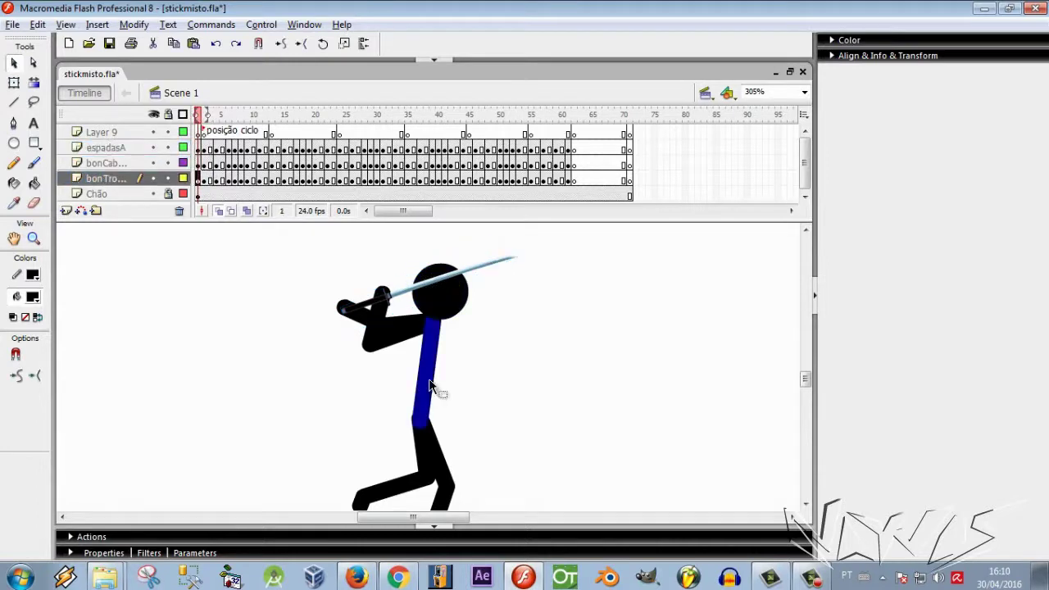
left_click(221, 195)
left_click(199, 179)
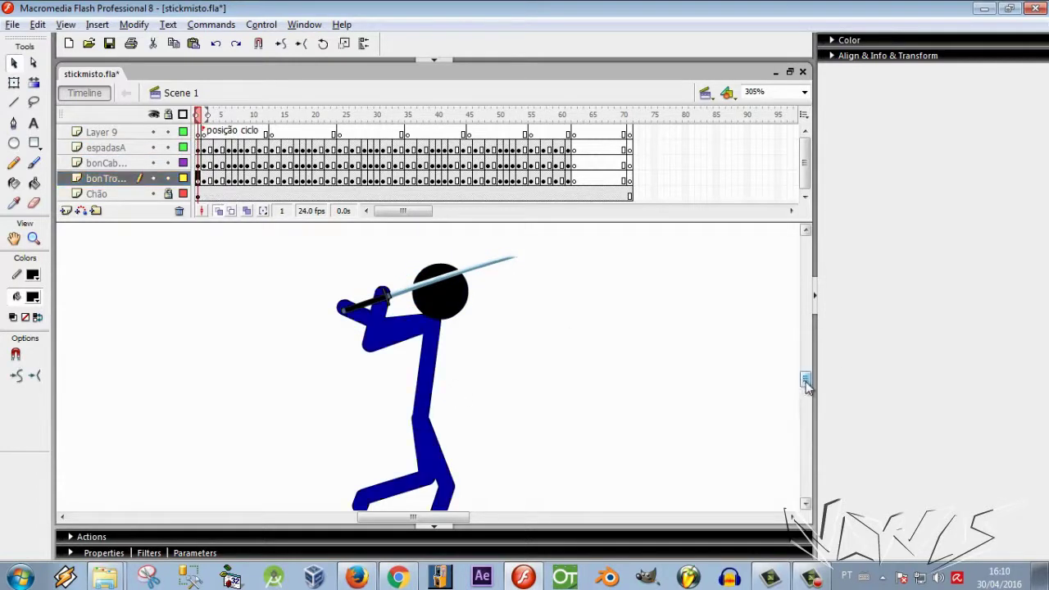
left_click_drag(805, 381, 806, 384)
scroll(514, 410, "down", 1)
left_click(514, 410)
left_click(198, 180)
left_click(413, 390)
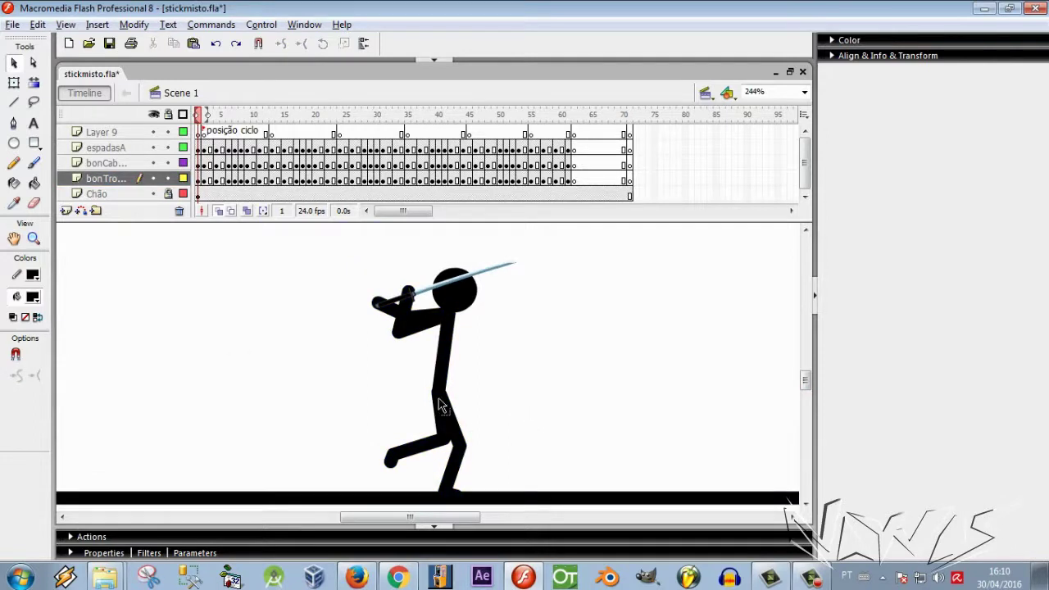
Step: Shift the frame 1 stick figure's hips back and lower its raised rear leg towards the ground
mouse_move(438, 399)
left_mouse_down()
mouse_move(467, 397)
mouse_move(412, 399)
mouse_move(427, 399)
left_mouse_up()
left_click_drag(392, 466, 388, 473)
left_click_drag(394, 454, 389, 474)
left_click_drag(449, 459, 449, 462)
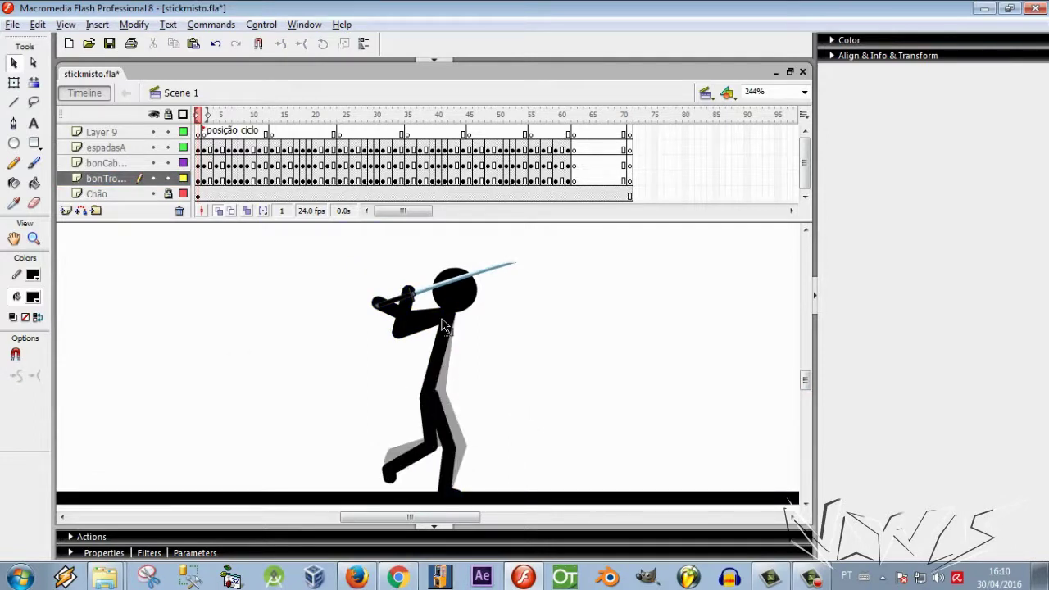
Step: Move the frame 1 shoulder and arms back, and shift and rotate the sword to follow the hands
left_click(432, 317)
left_click_drag(432, 318, 420, 335)
left_click_drag(466, 334, 428, 320)
left_click(444, 285)
left_click_drag(446, 285, 440, 286)
key("q")
left_click_drag(514, 277, 515, 264)
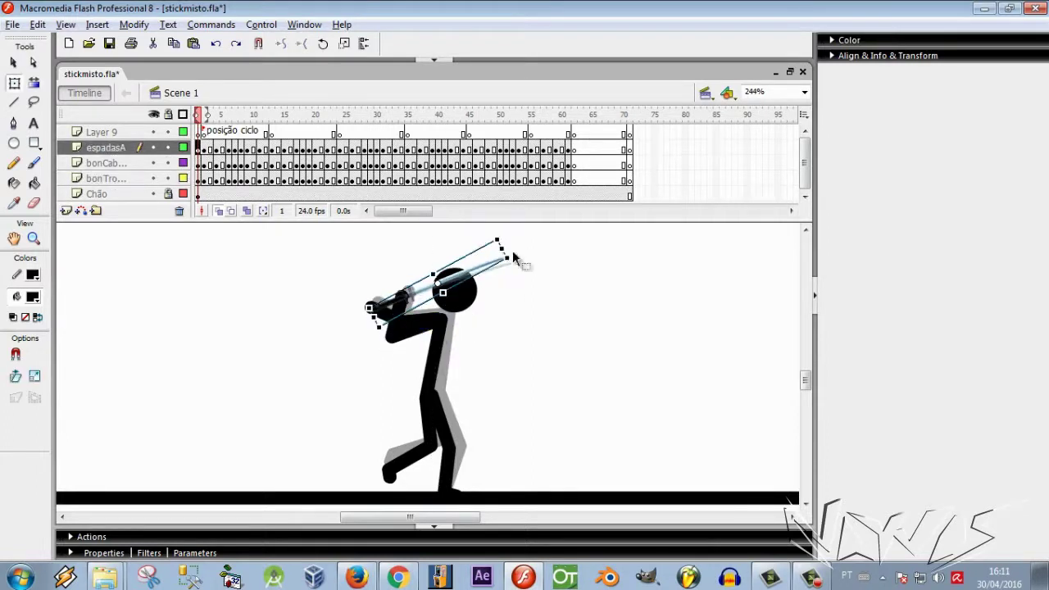
Step: Nudge the frame 1 head slightly back over the shifted shoulders
left_click(394, 324)
left_click(413, 329, "shift")
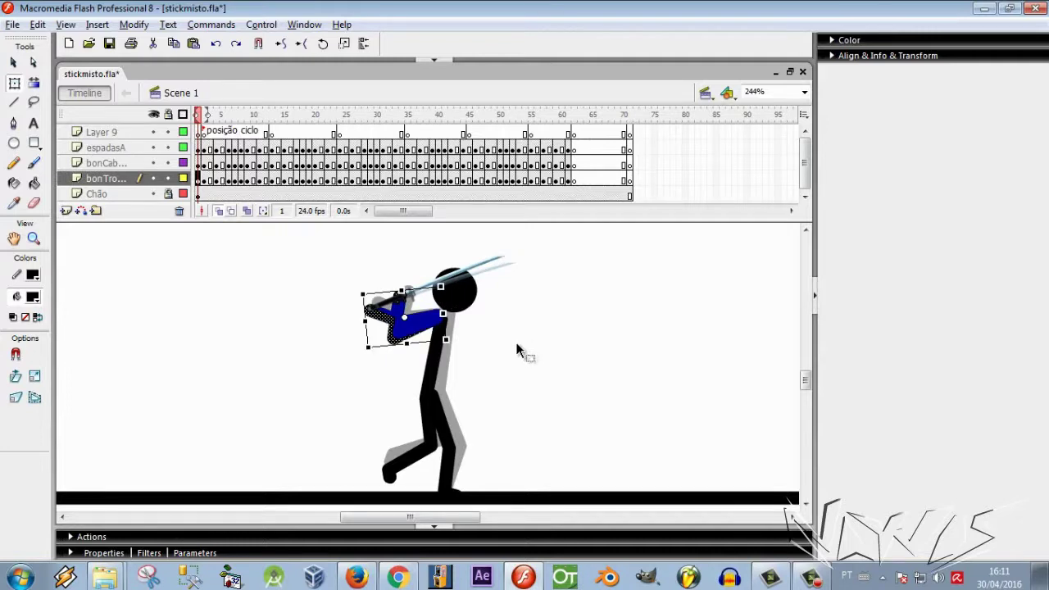
left_click(451, 288)
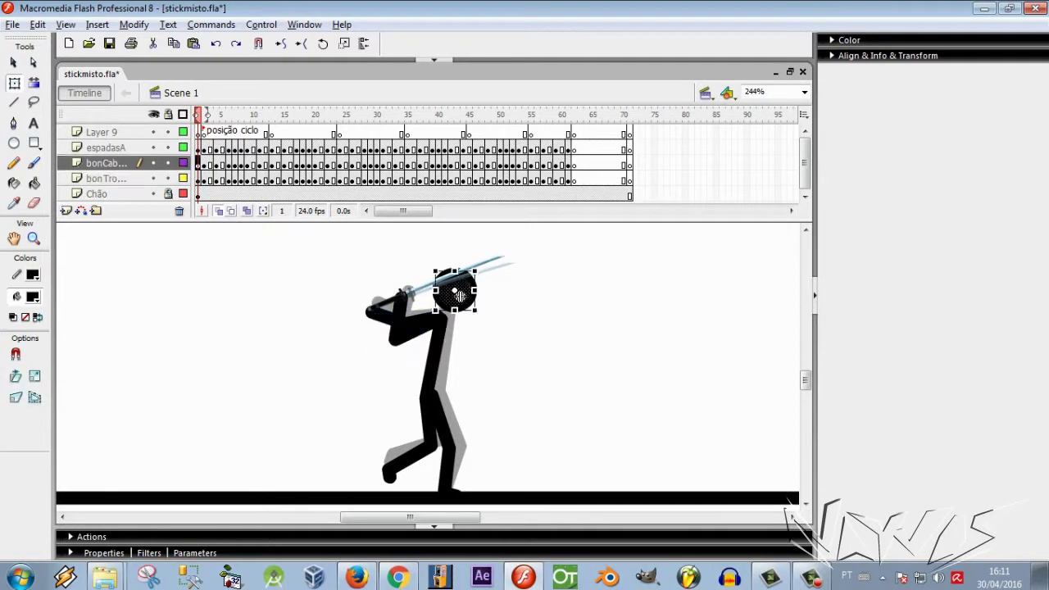
left_click(718, 312)
key("ctrl+z")
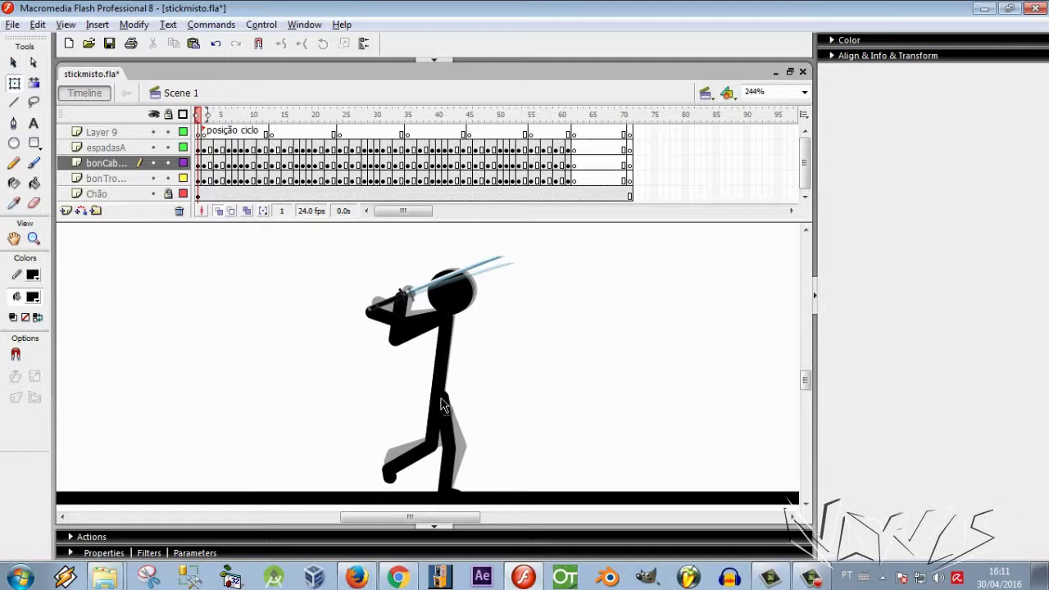
Step: Insert a frame after frame 1 on all layers and add frame 2 keyframes on the sword, head and torso layers
key("comma")
key("F5")
left_click(204, 164)
key("F6")
left_click(204, 149)
key("F6")
left_click(203, 180)
key("F6")
key("period")
Step: Lengthen the frame 2 pose by one frame across all layers and return to frame 1
left_click(199, 112)
left_click(204, 165)
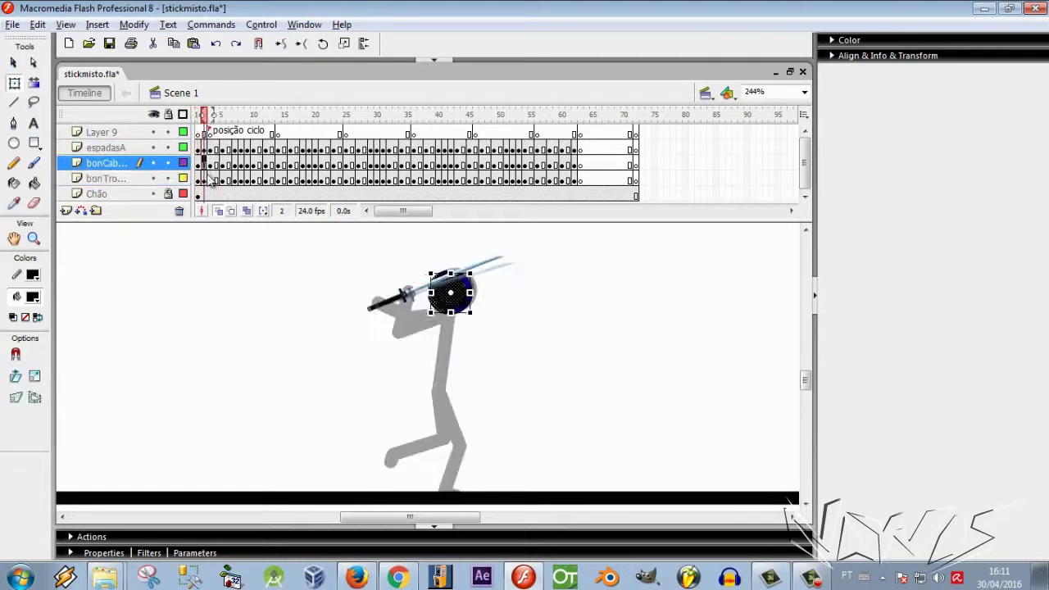
left_click(203, 116)
key("F5")
key("comma")
Step: Try to move the frame 1 rear leg away from the body, and undo the move
left_click(475, 464)
left_click(439, 375)
left_click(433, 421)
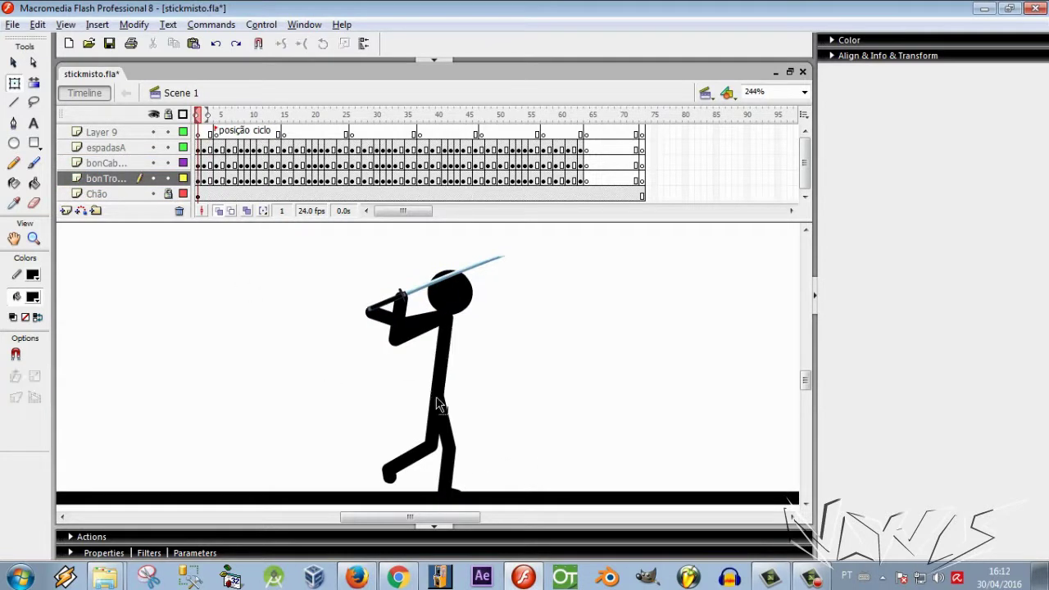
left_click(420, 447)
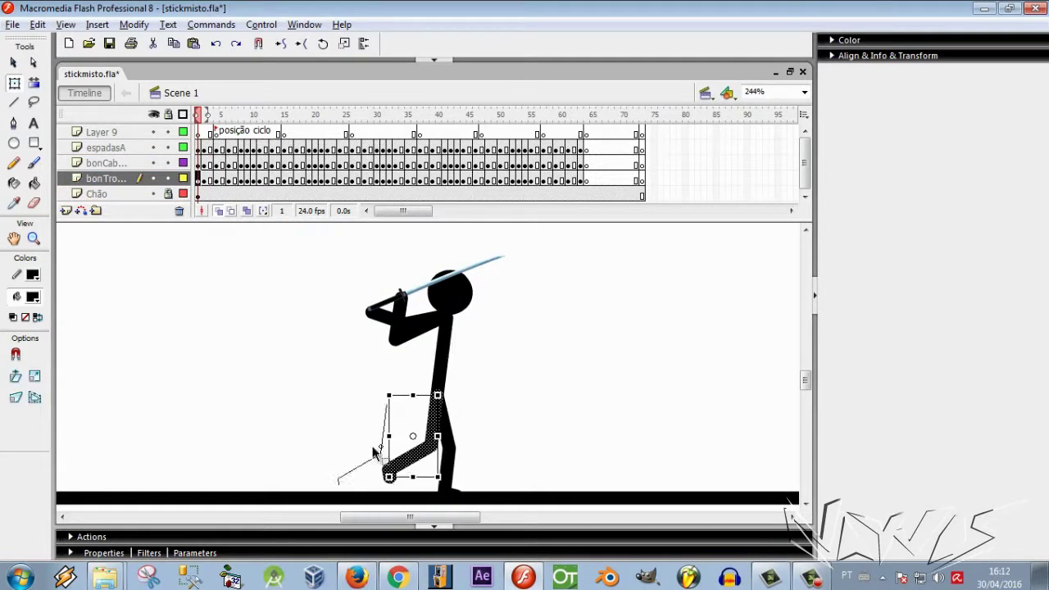
left_click_drag(373, 452, 362, 453)
key("ctrl+z")
Step: Extend the onion skin range from frame 1 to frame 3
left_click(245, 323)
left_click(205, 150)
left_click(198, 149)
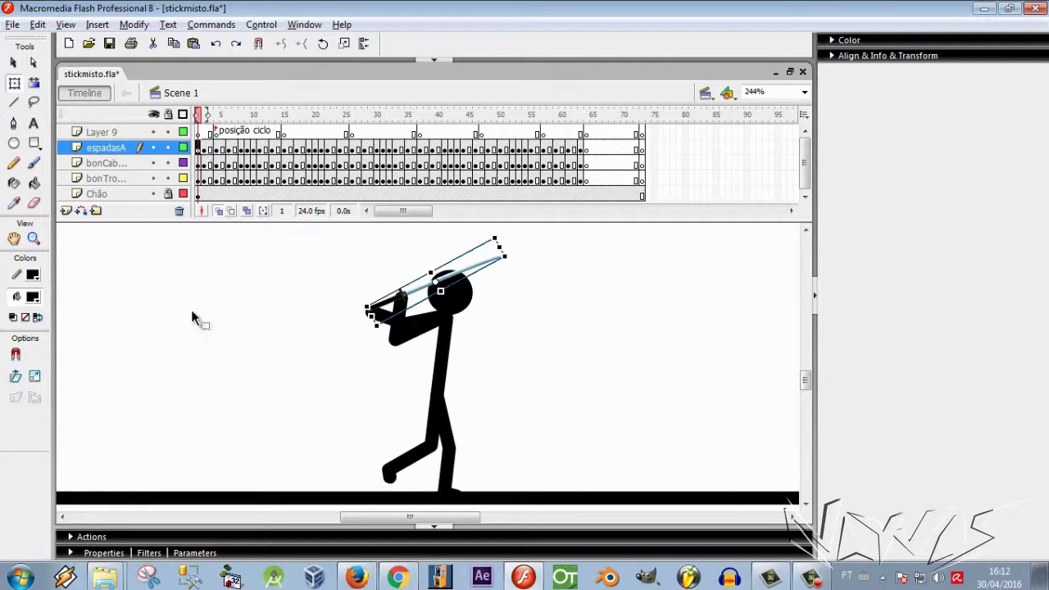
left_click(194, 318)
key("ctrl+z")
left_click_drag(207, 115, 214, 116)
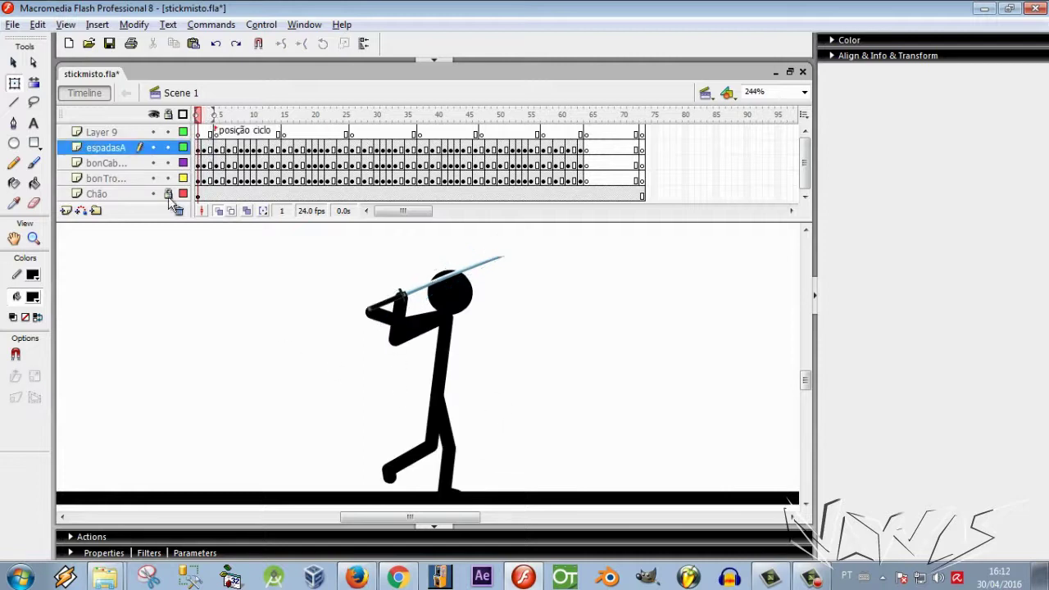
left_click(439, 431)
left_click(344, 385)
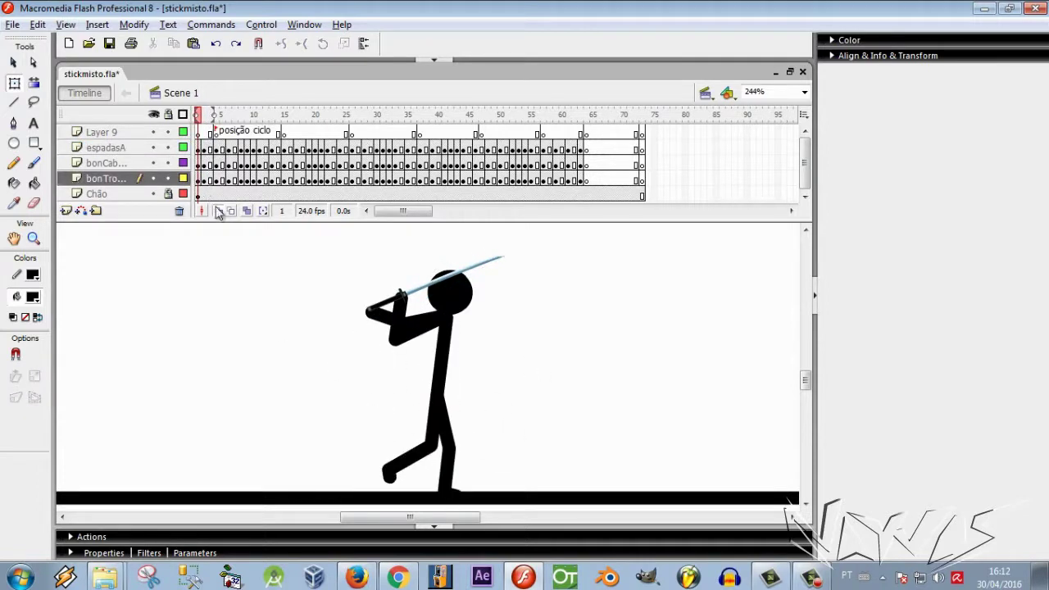
Step: Check the sword, head and torso layers across the first few frames for each frame's artwork
left_click(204, 149)
left_click(203, 163)
left_click(198, 163)
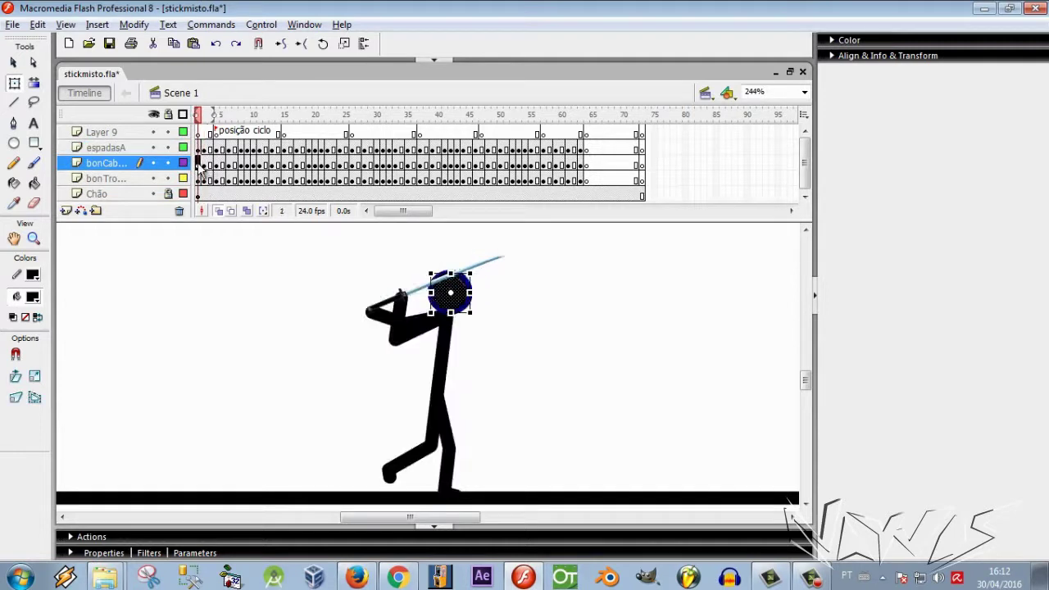
left_click(204, 163)
left_click(363, 372)
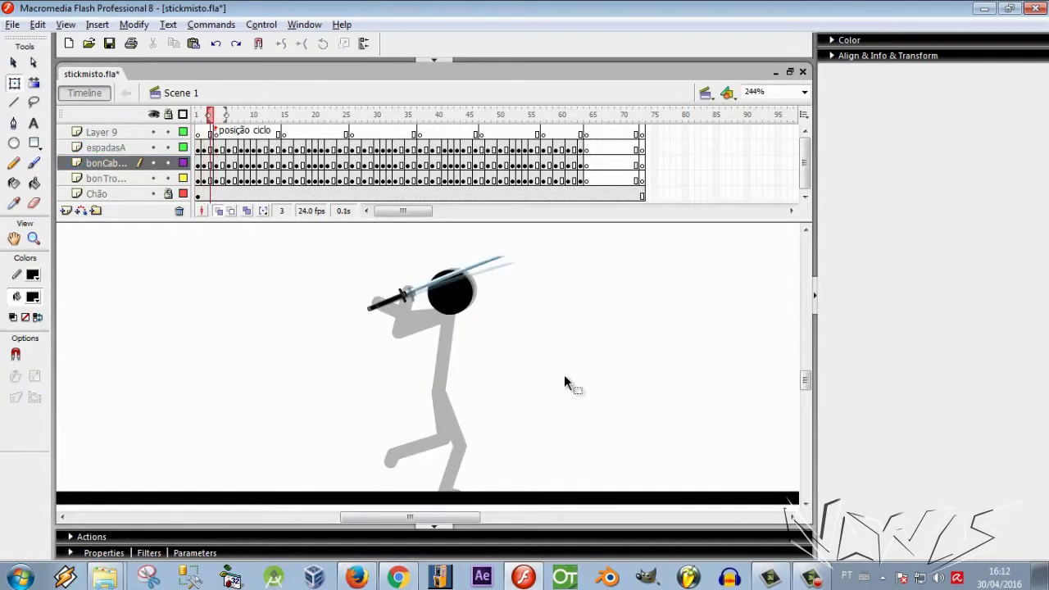
left_click(216, 165)
left_click(204, 165)
left_click(203, 180)
left_click(210, 179)
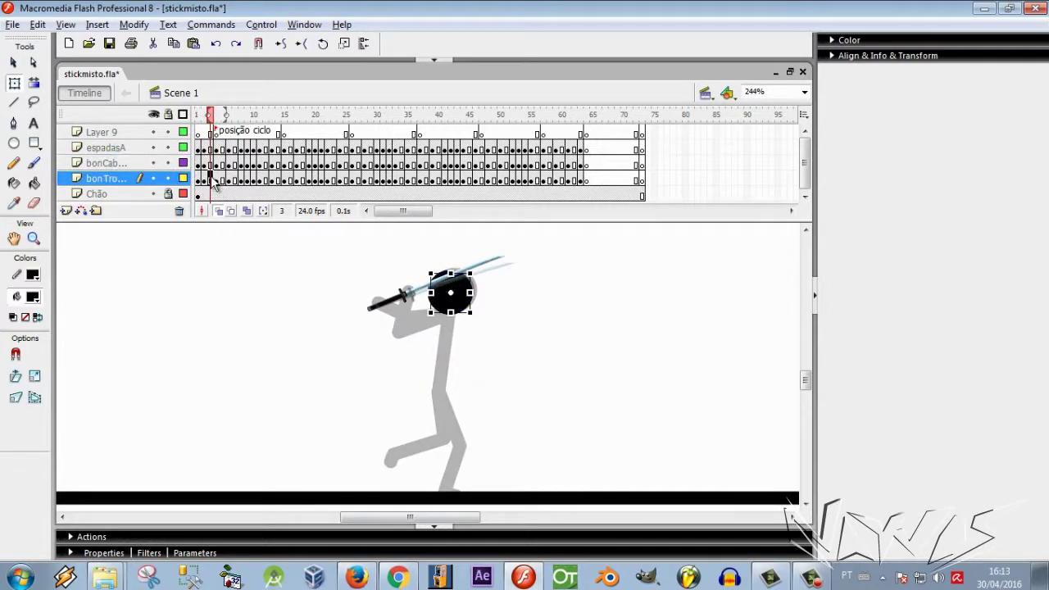
Step: Copy the body artwork from frame 1 of the torso layer and paste it in place into frame 2
left_click(203, 166)
left_click(198, 180)
right_click(426, 326)
left_click(532, 88)
left_click(198, 164)
left_click(204, 179)
right_click(563, 335)
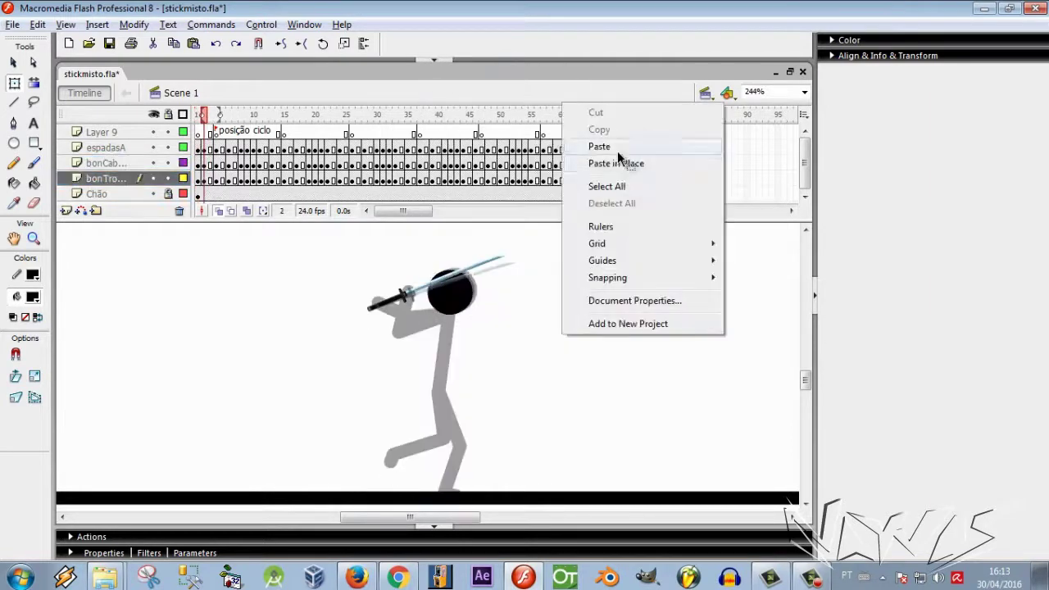
left_click(614, 163)
left_click(480, 324)
key("period")
key("period")
key("comma")
key("comma")
key("comma")
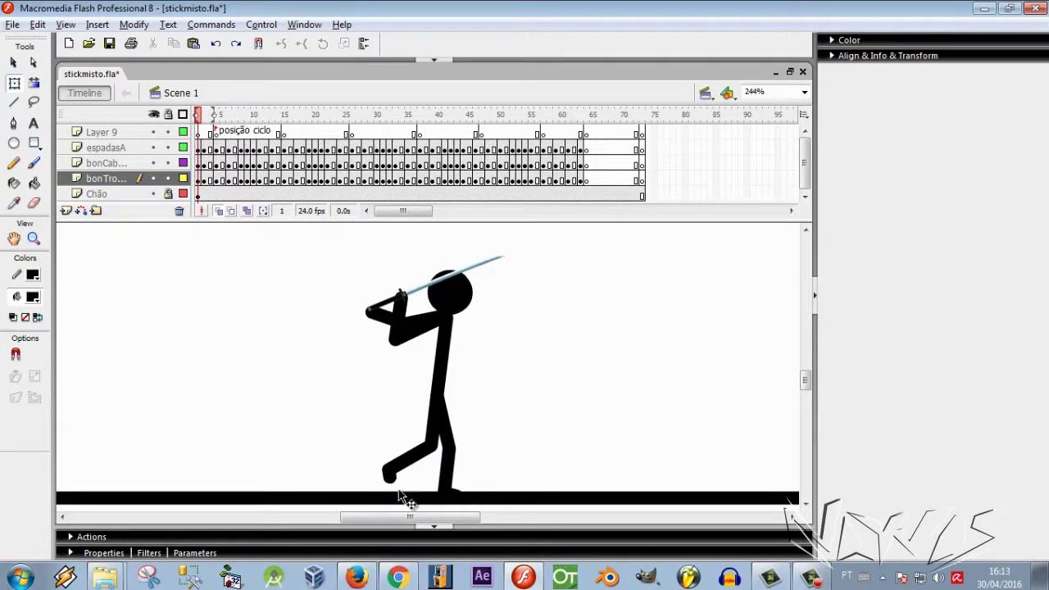
Step: Lower the frame 1 rear foot towards the ground and shift the knee and hips back, comparing with frame 2
left_click(391, 472)
left_click(385, 432)
left_click_drag(391, 498, 377, 485)
mouse_move(443, 449)
left_mouse_down()
mouse_move(421, 451)
mouse_move(449, 452)
left_mouse_up()
key("period")
key("comma")
key("period")
key("comma")
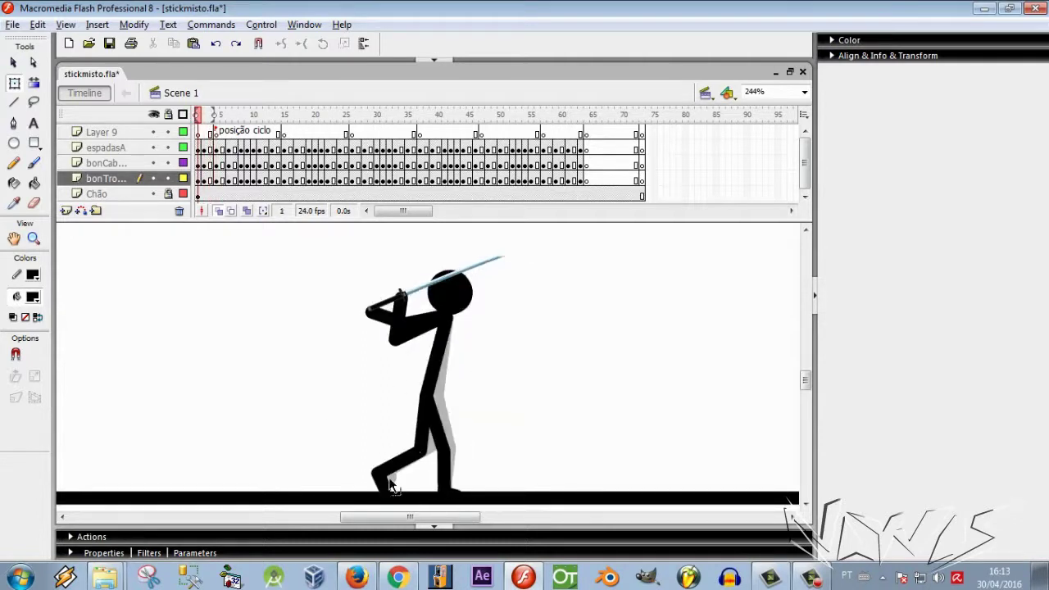
key("period")
key("comma")
Step: Adjust the frame 1 upper torso at the shoulder, flipping between frames 1 and 2 to compare the poses
left_click_drag(439, 336, 440, 337)
key("period")
key("comma")
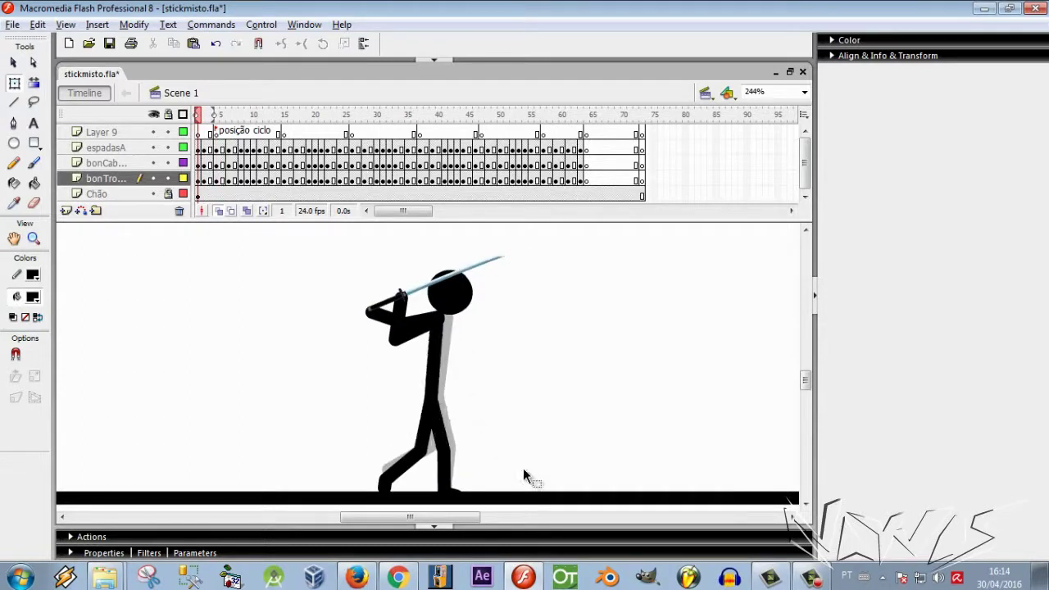
key("period")
key("comma")
key("period")
key("comma")
Step: Lower the frame 1 arms and tilt the sword more steeply so its handle follows the hands
left_click(442, 285)
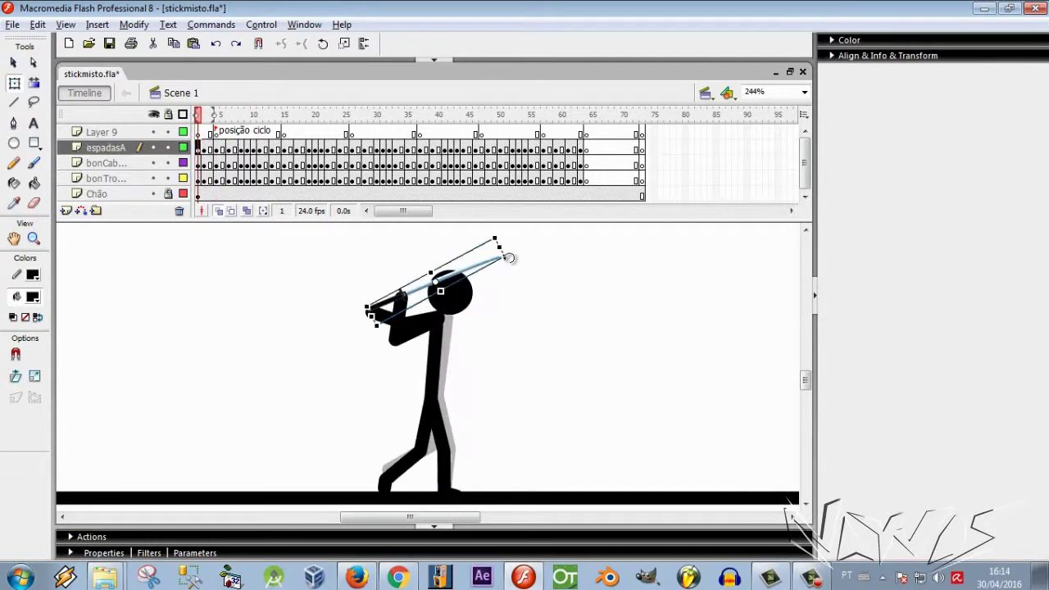
left_click(412, 336)
double_click(412, 336)
mouse_move(446, 293)
left_mouse_down()
mouse_move(437, 284)
mouse_move(454, 310)
left_mouse_up()
key("shift+Down")
key("shift+Down")
left_click(201, 150)
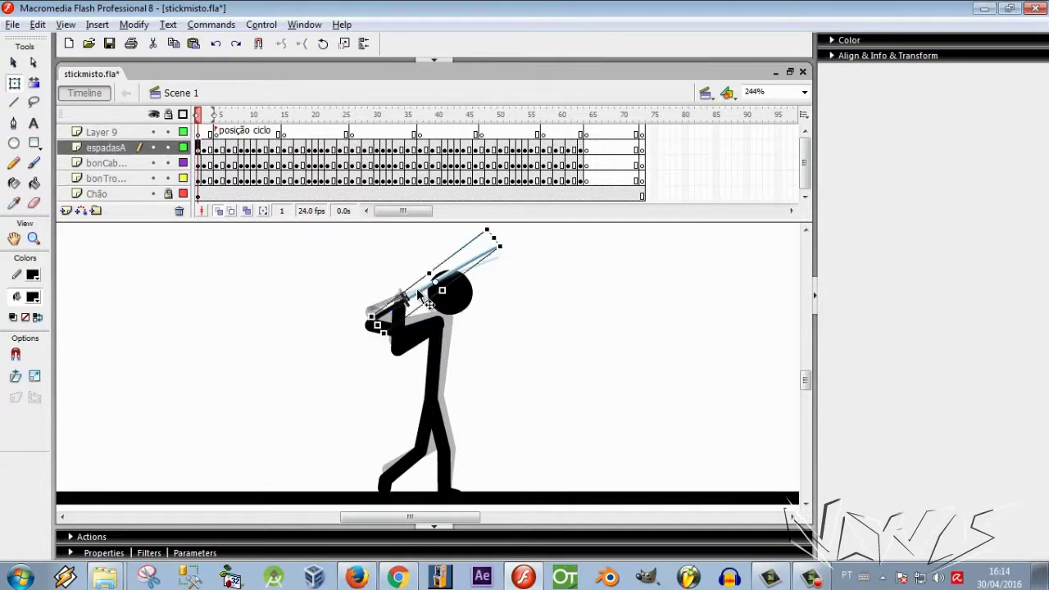
Step: Move the frame 1 head down and back to sit over the torso
left_click(201, 163)
left_click(524, 311)
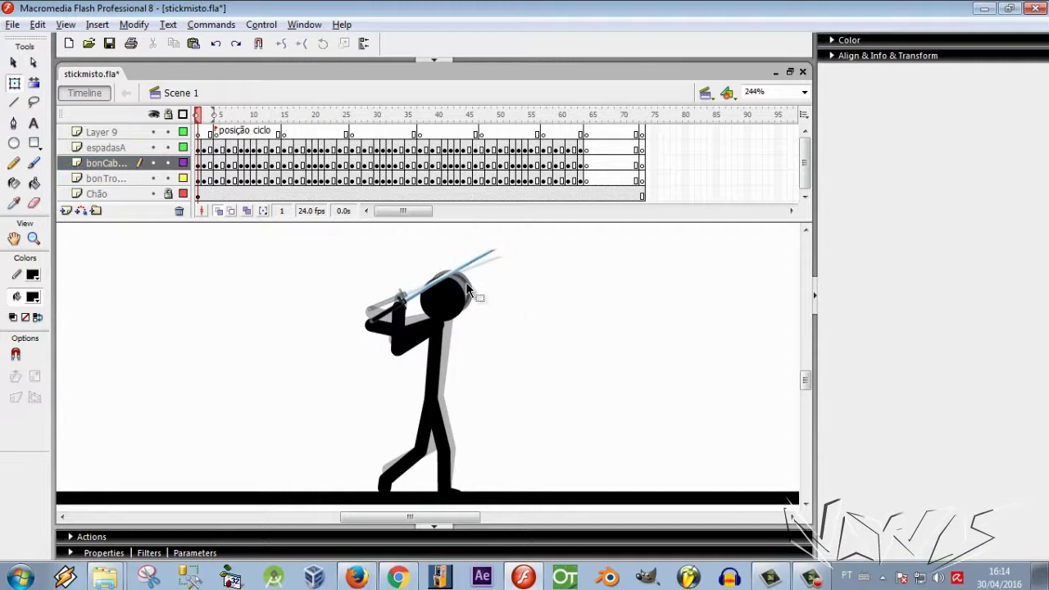
key("Return")
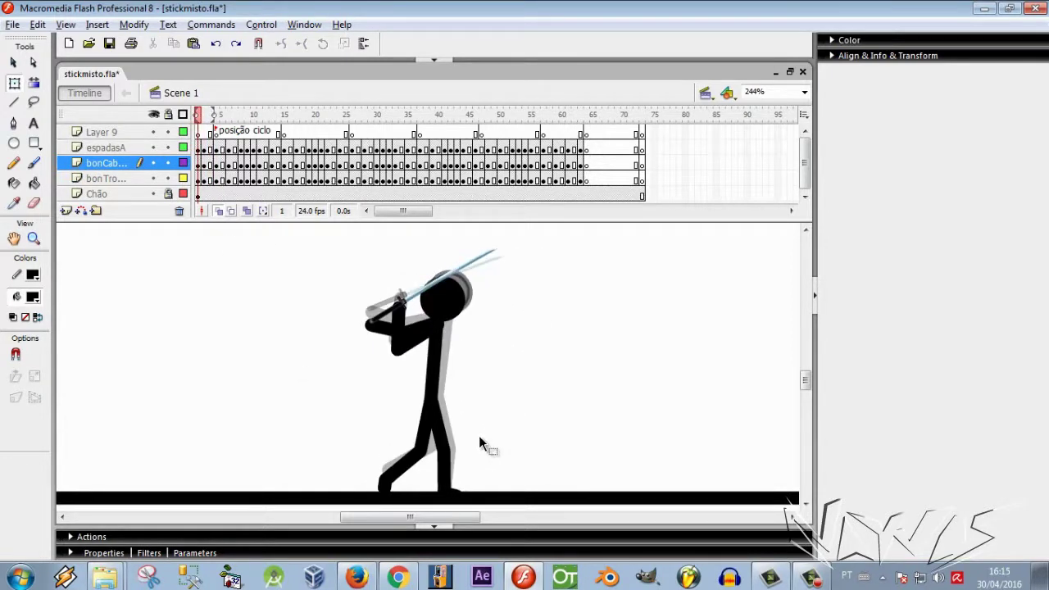
Step: Insert another frame after the revised frame 1 pose and key its sword, head and torso layers at frame 2
key("F5")
left_click(204, 150)
key("F6")
left_click(204, 165)
key("F6")
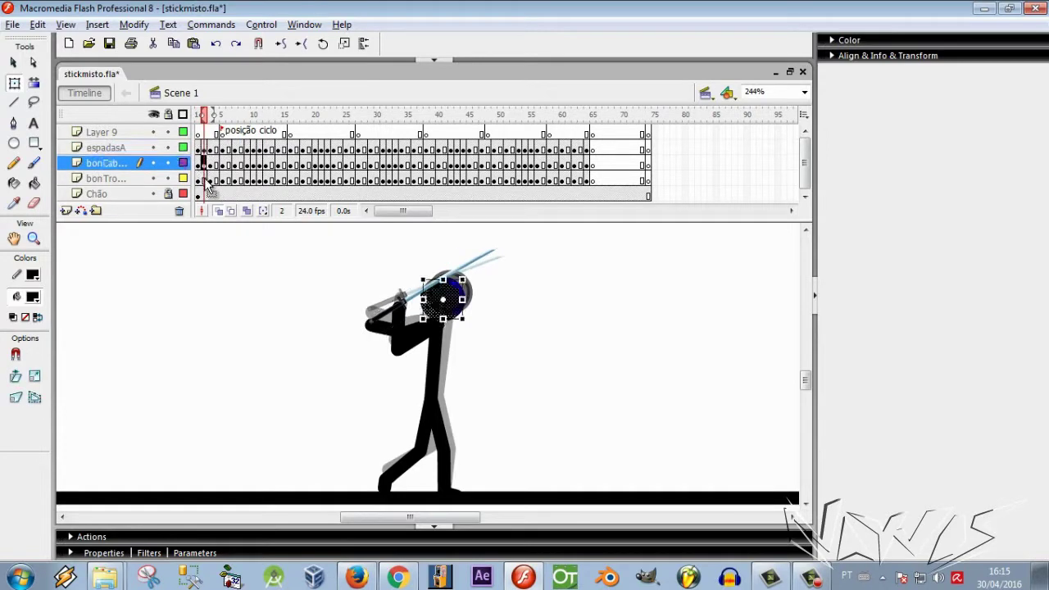
left_click(204, 180)
key("F6")
Step: Hold the newly keyed pose through frame 3 by inserting one frame on all layers, and go back to frame 1
left_click_drag(198, 181, 198, 136)
left_click(223, 349)
left_click(205, 121)
key("F5")
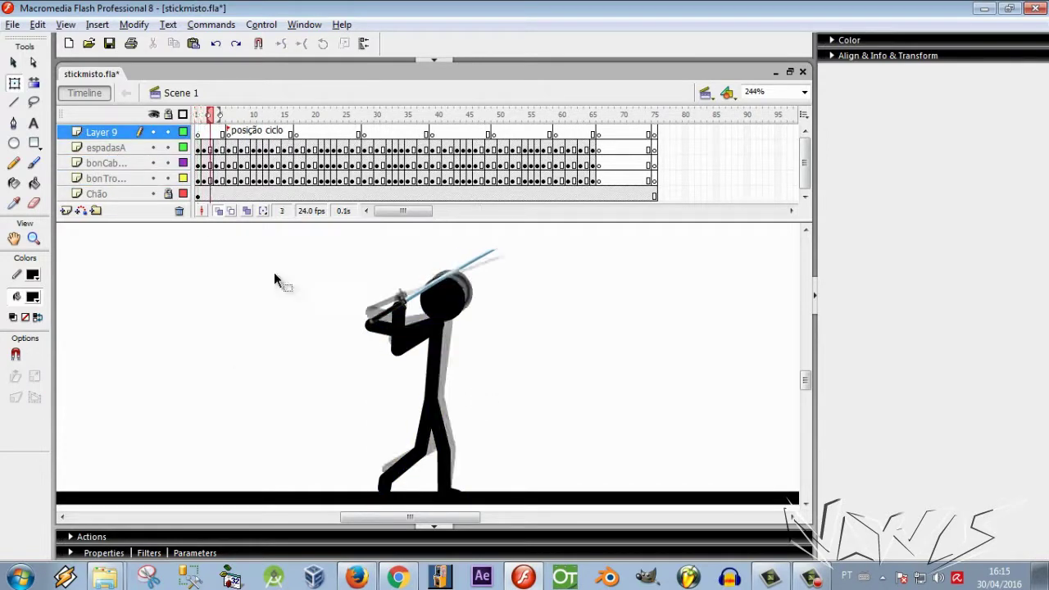
key("comma")
key("comma")
Step: Pull the frame 1 hips, knees and rear foot back to widen the stance
left_click(426, 424)
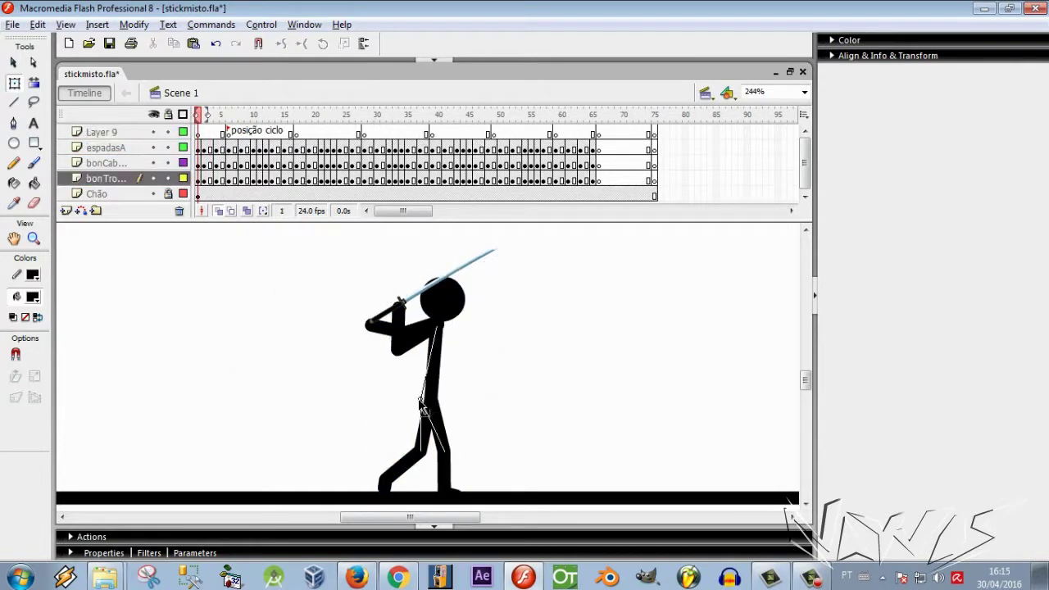
left_click_drag(423, 410, 374, 488)
left_click_drag(410, 451, 404, 452)
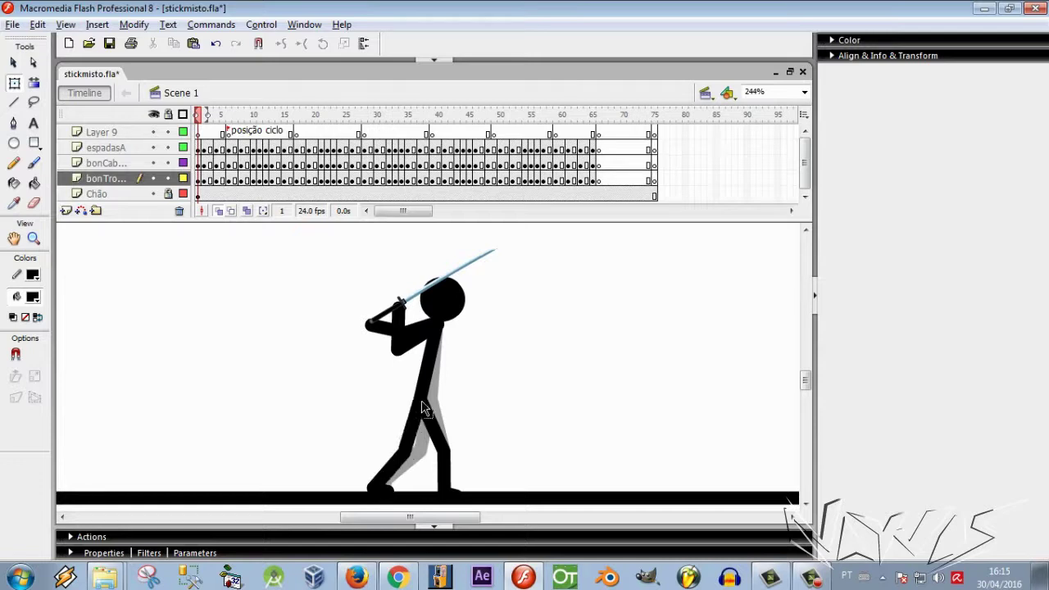
left_click_drag(421, 400, 411, 402)
left_click_drag(446, 450, 440, 453)
left_click_drag(414, 402, 410, 403)
left_click_drag(385, 487, 381, 487)
Step: Compare the first four frames and move the frame 1 hips slightly forward and down
key("period")
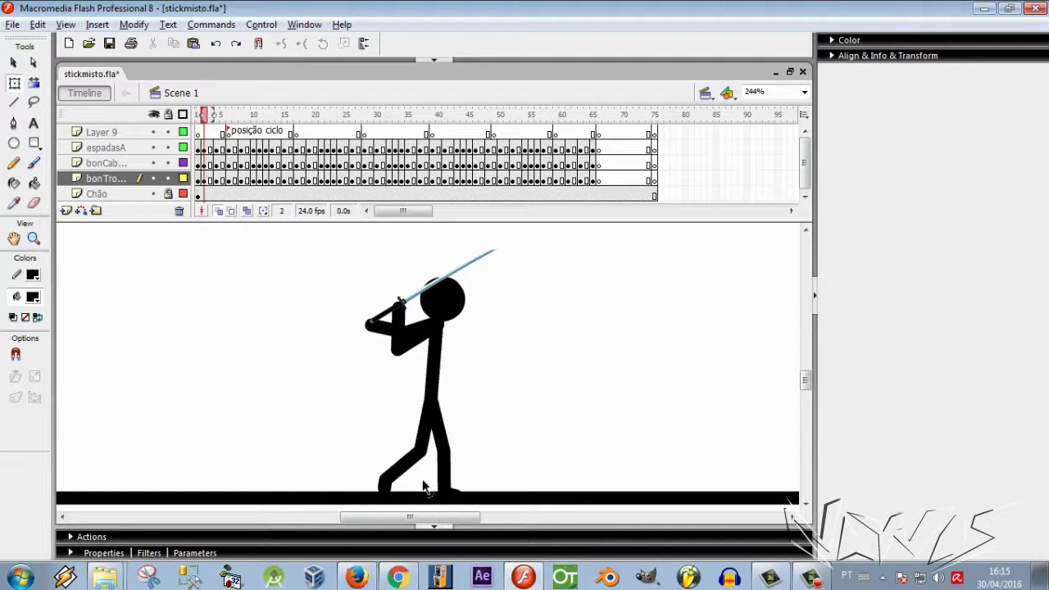
key("comma")
key("period")
key("period")
key("period")
key("comma")
key("comma")
key("comma")
left_click_drag(418, 405, 424, 407)
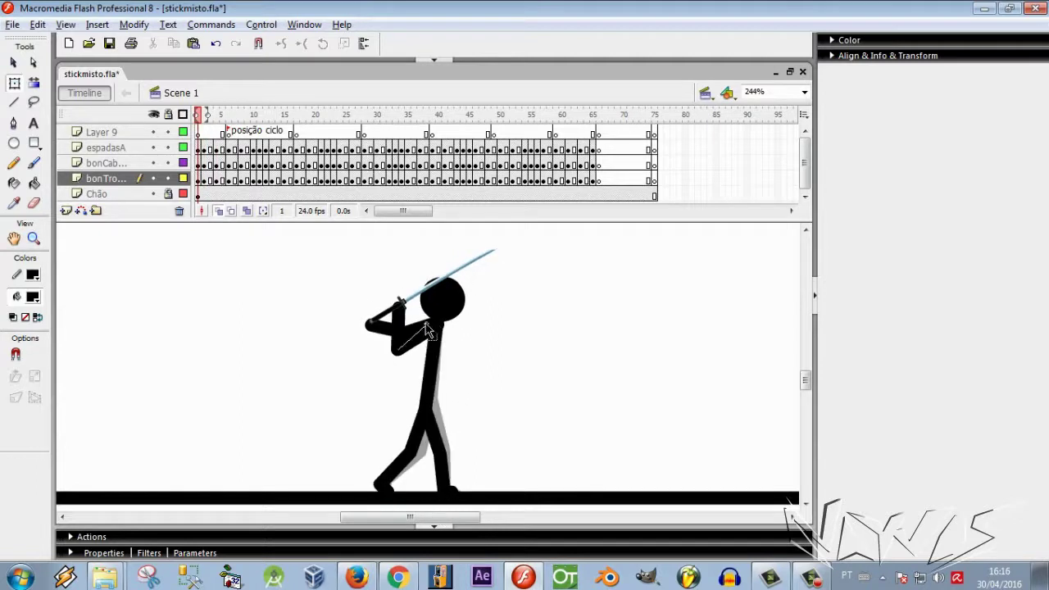
Step: Shift the frame 1 shoulder back and lower the elbow of the bent arm, comparing with the following frames
left_click_drag(426, 330, 428, 331)
key("period")
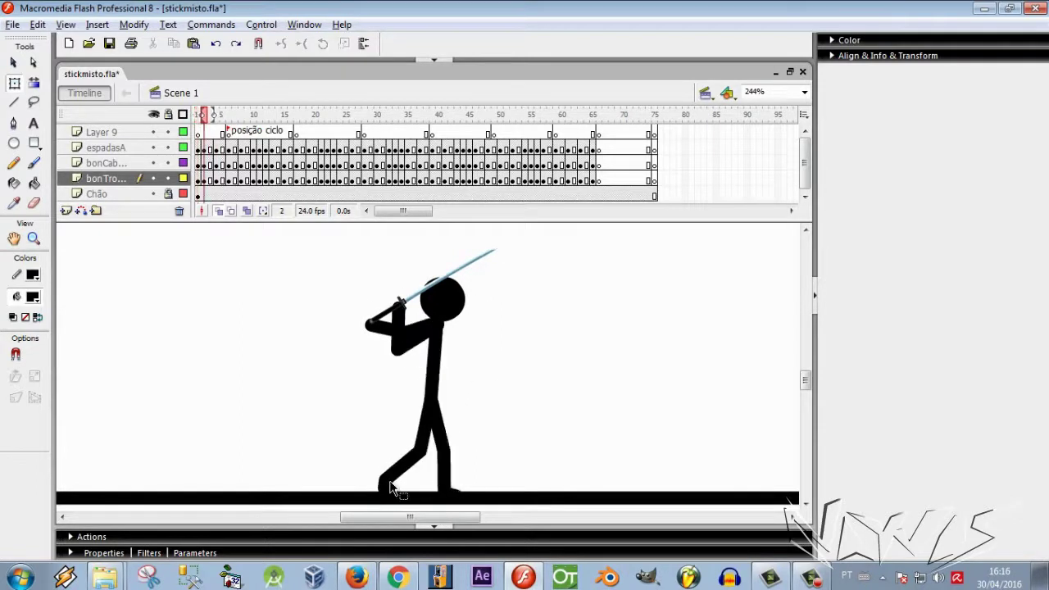
key("comma")
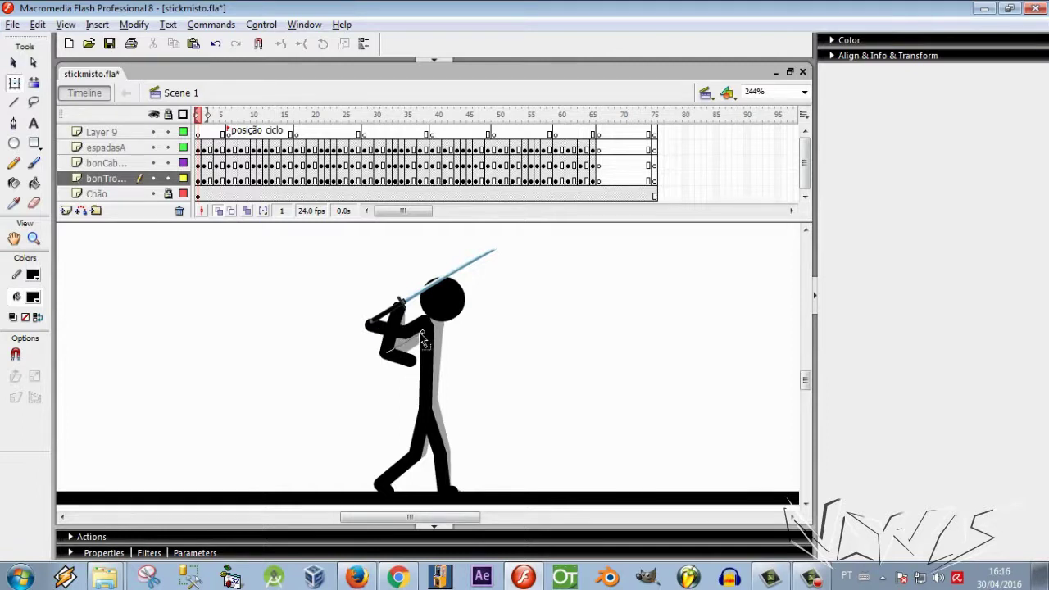
key("period")
key("period")
key("period")
key("comma")
key("comma")
key("comma")
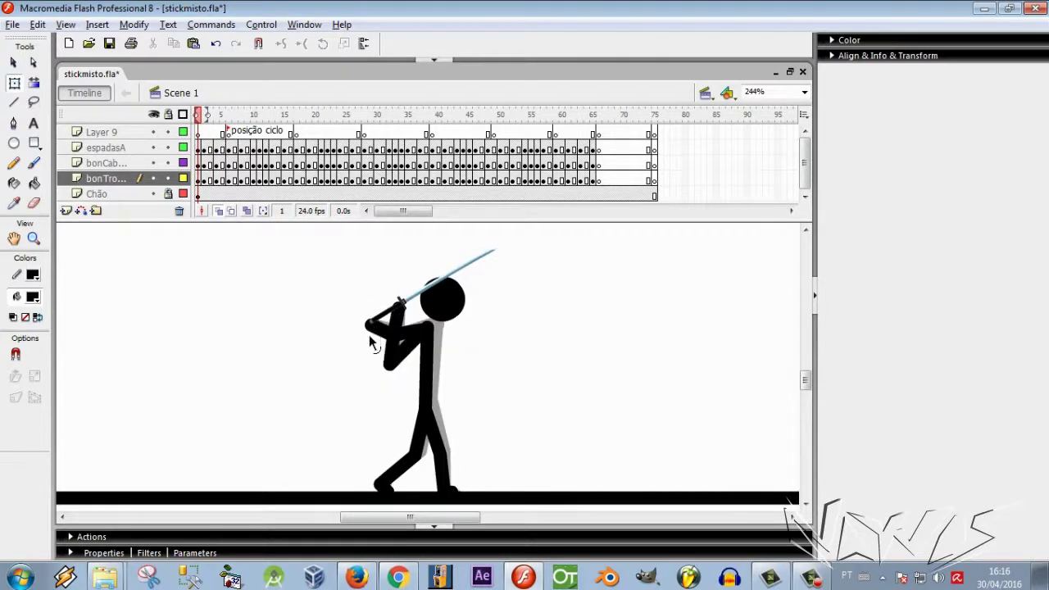
Step: Lower the frame 1 rear hand and move the head down and back over the shoulders
key("period")
key("comma")
key("ctrl+z")
left_click_drag(440, 309, 434, 316)
left_click(507, 347)
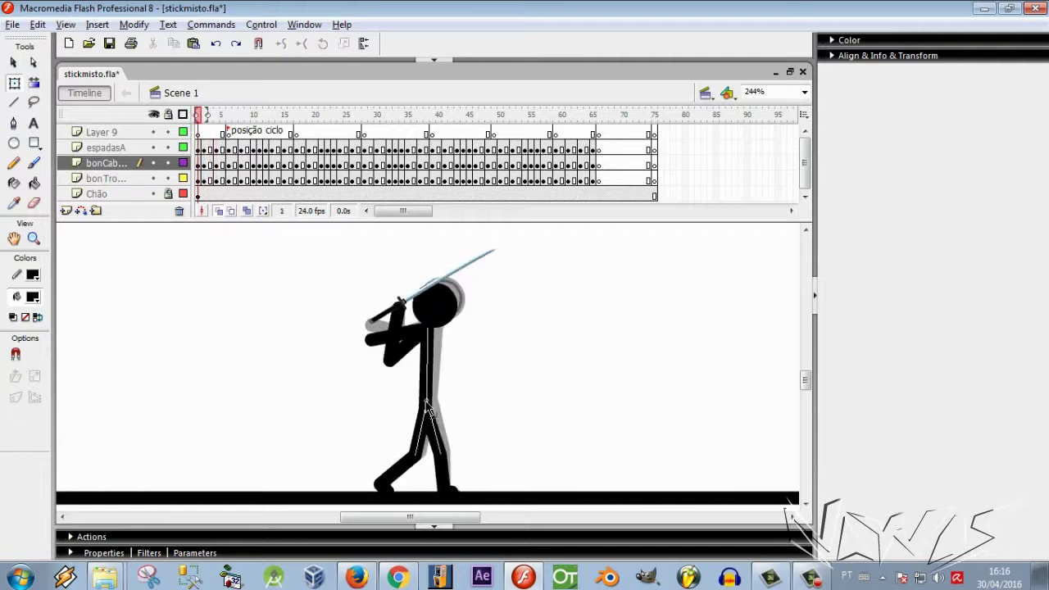
Step: Rotate the frame 1 sword more upright and align its handle with the lowered hands
key("period")
key("comma")
left_click(495, 252)
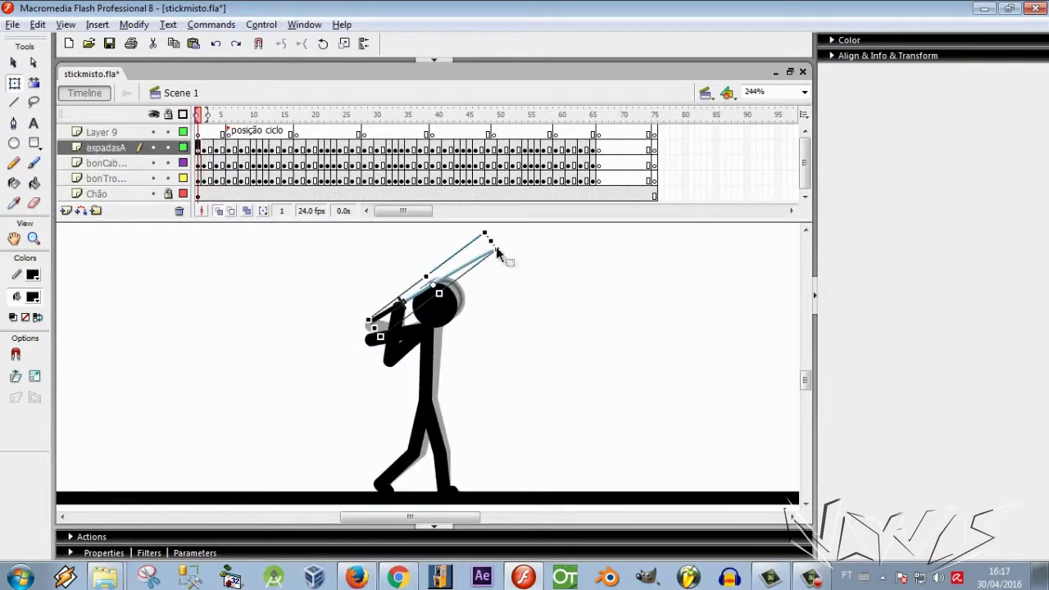
left_click_drag(497, 252, 471, 296)
key("period")
key("comma")
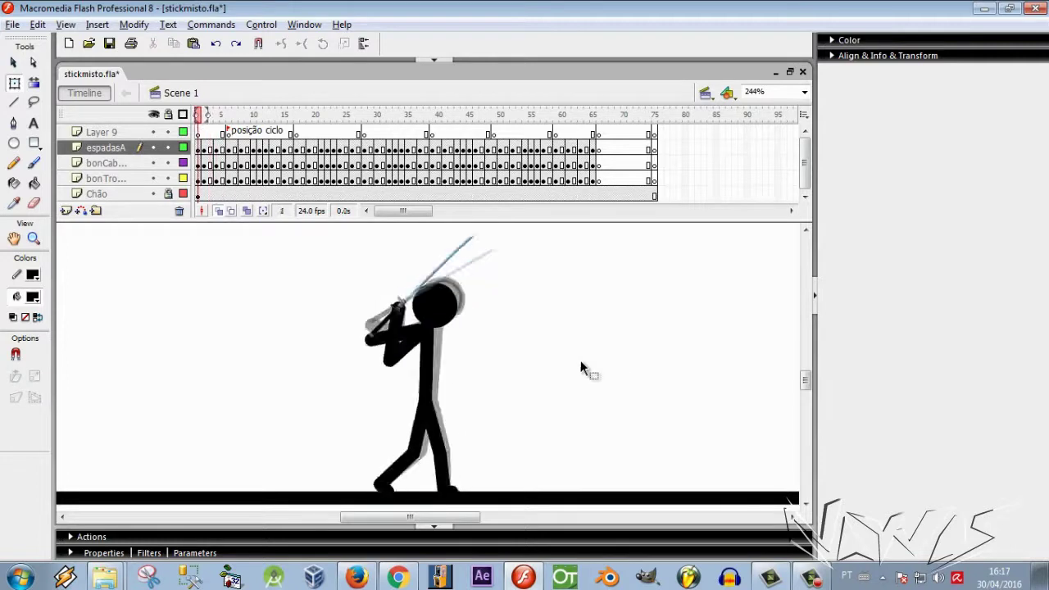
Step: Compare the lead-in poses from frame 1 up to the labelled cycle pose by going back and forth through the frames
key("period")
key("period")
key("period")
key("period")
key("period")
key("comma")
key("comma")
key("comma")
key("comma")
key("comma")
key("period")
key("comma")
key("period")
key("period")
key("period")
key("period")
key("period")
key("period")
key("comma")
key("comma")
key("comma")
key("comma")
key("comma")
key("comma")
key("period")
key("comma")
Step: Duplicate the frame 1 pose into new keyframes on the sword, head and body layers, holding each of the two poses for two frames
key("F5")
left_click(204, 150)
key("F6")
left_click(204, 165)
key("F6")
left_click(204, 181)
key("F6")
key("comma")
key("F5")
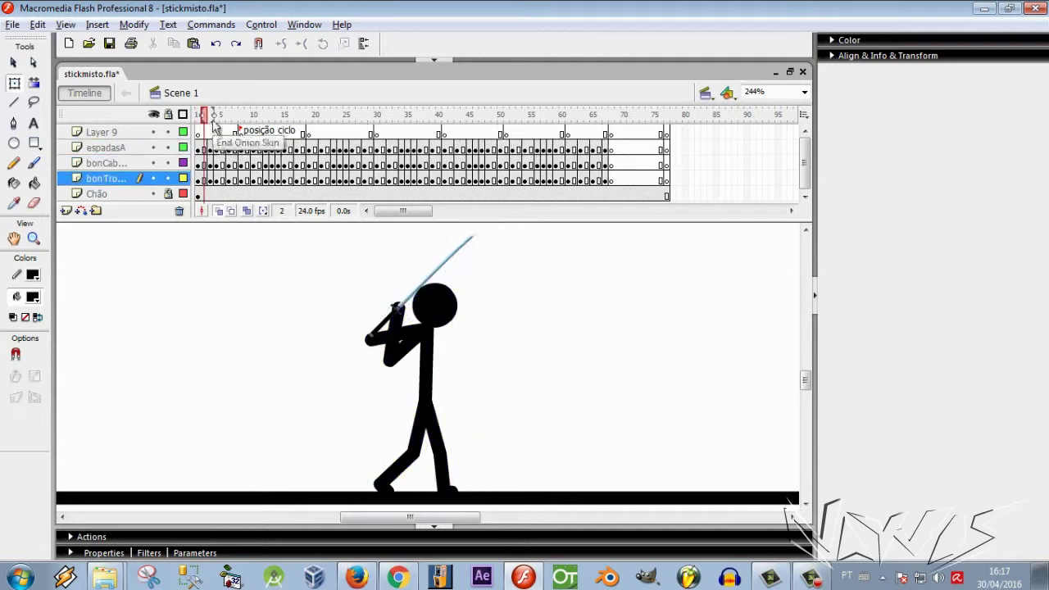
key("comma")
key("F5")
Step: Shift the frame 1 hips and torso slightly back and lower the bent arms
left_click(436, 309)
left_click(434, 370)
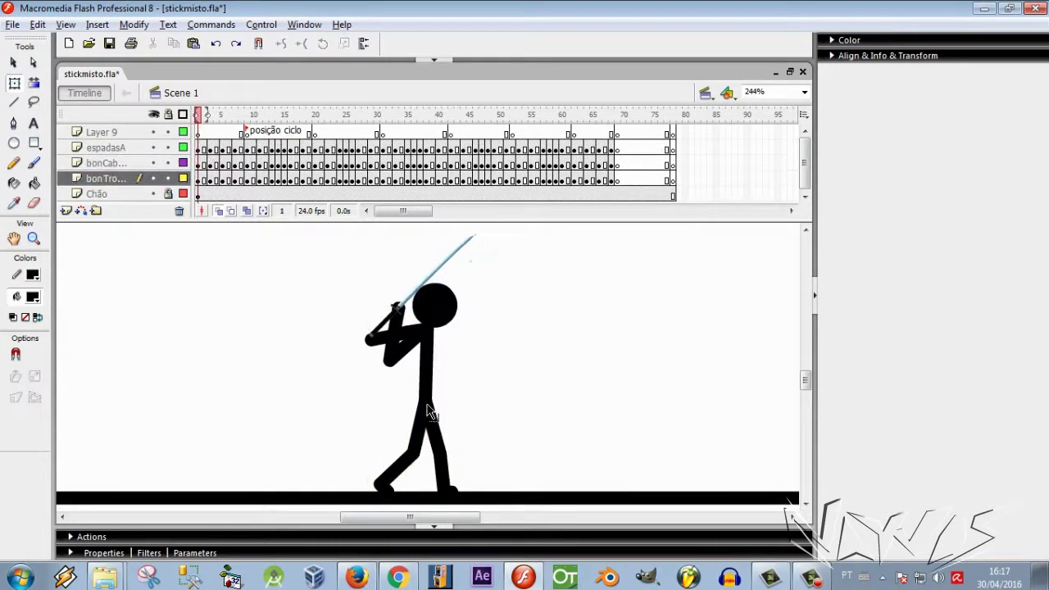
left_click(400, 354)
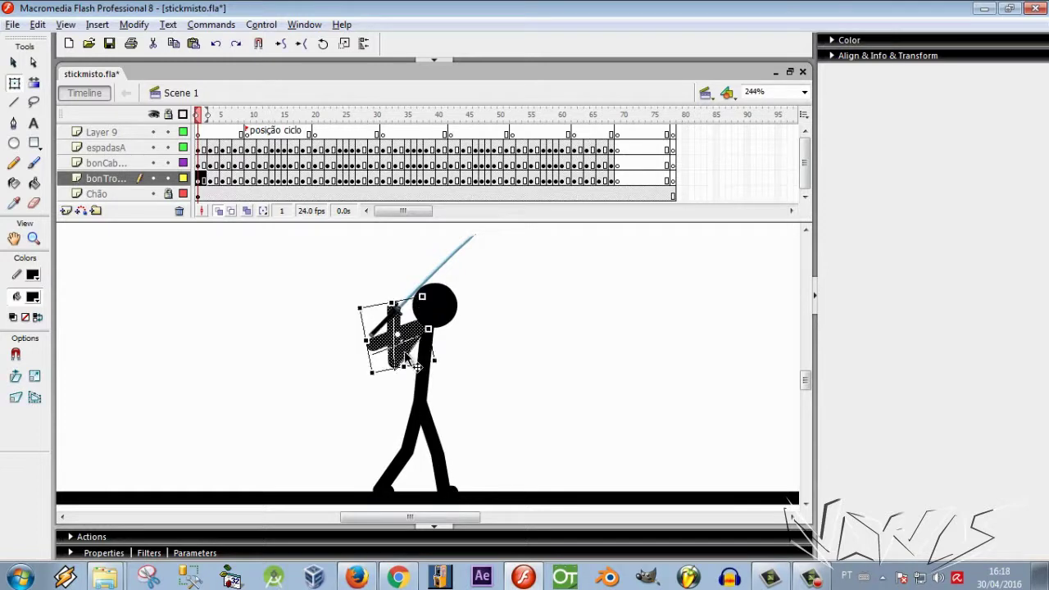
left_click_drag(416, 367, 512, 396)
Step: Move the frame 1 head down and back, rotate the sword more upright into the hands, and compare with the following pose
left_click(436, 310)
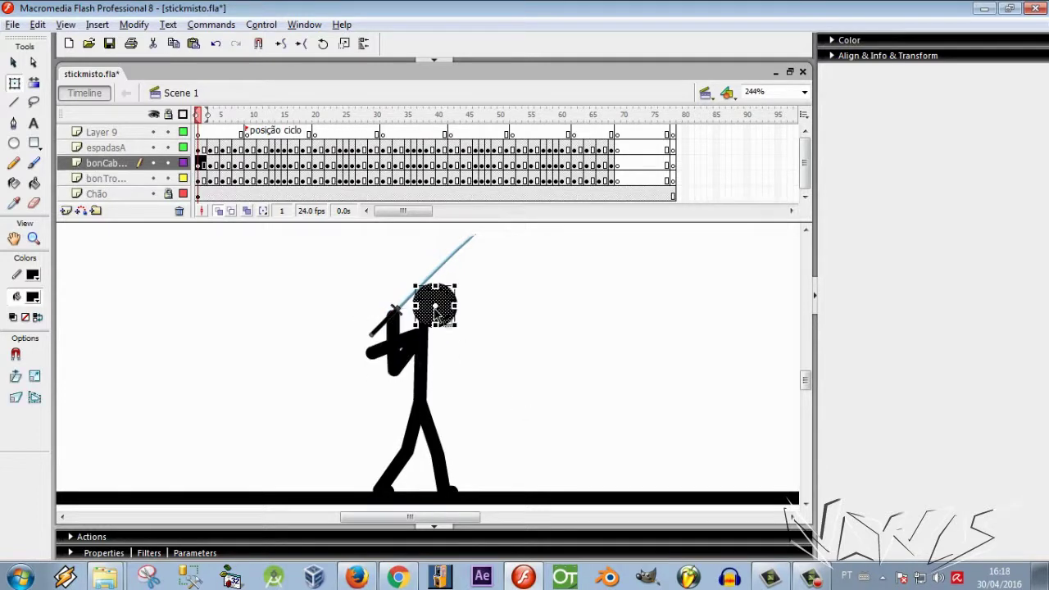
left_click(459, 254)
left_click_drag(473, 236, 455, 226)
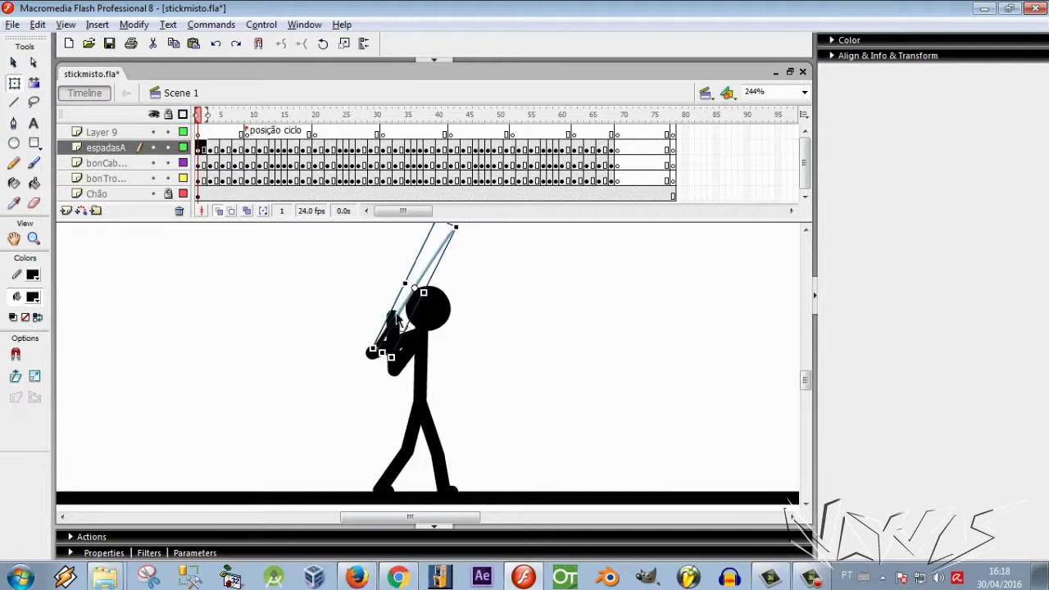
left_click(522, 394)
key("Return")
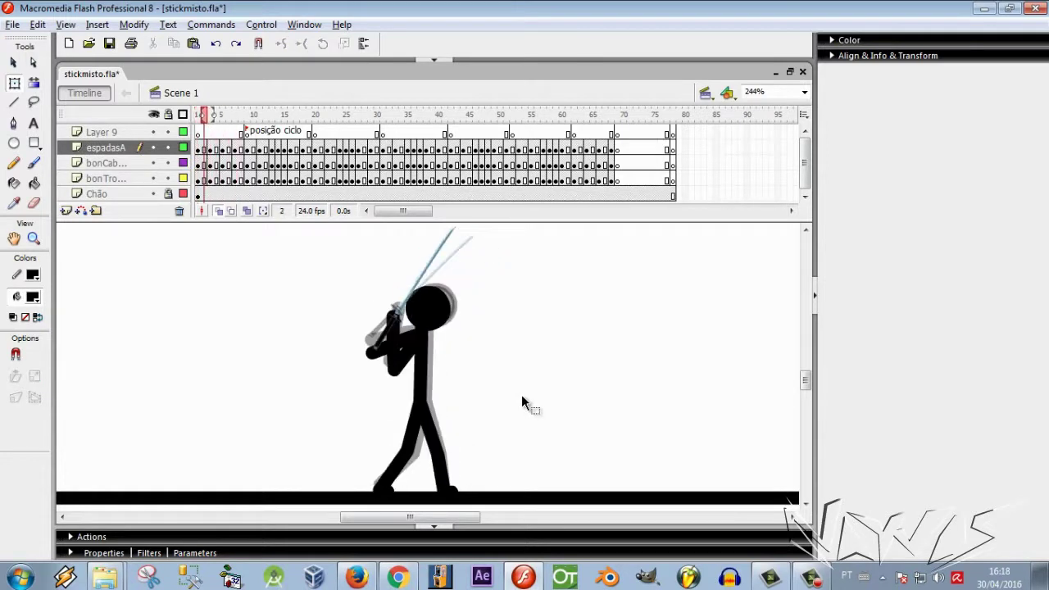
key("period")
key("comma")
Step: Turn off onion skinning and extend the frame 1 pose on all layers so it holds through frame 13
left_click(218, 211)
left_click(199, 115)
key("F5")
key("F5")
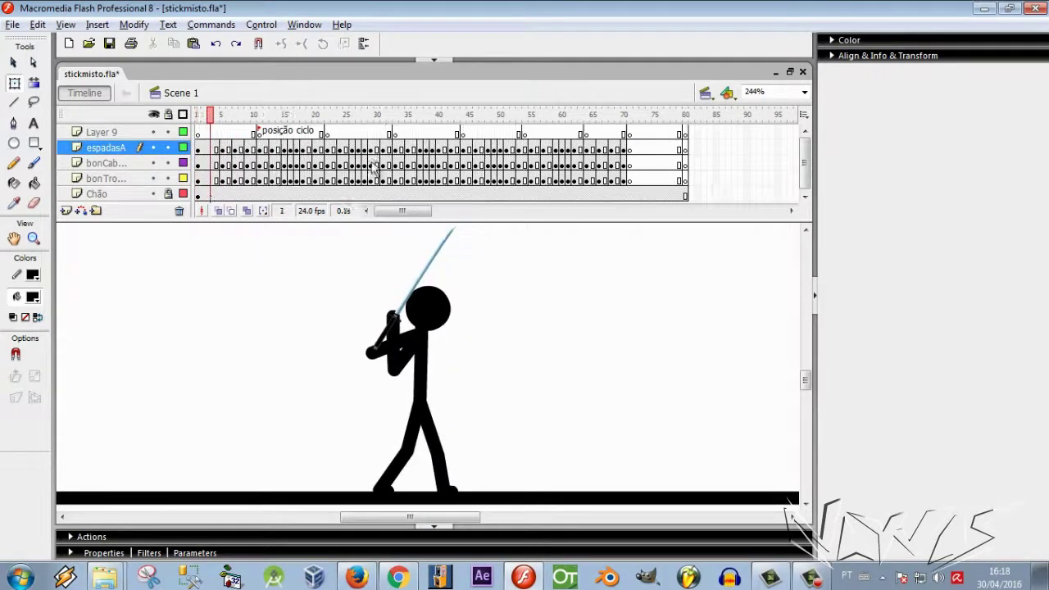
key("F5")
key("F5")
key("F5")
key("F5")
key("F5")
key("F5")
key("F5")
key("F5")
key("F5")
key("F5")
key("F5")
left_click(196, 114)
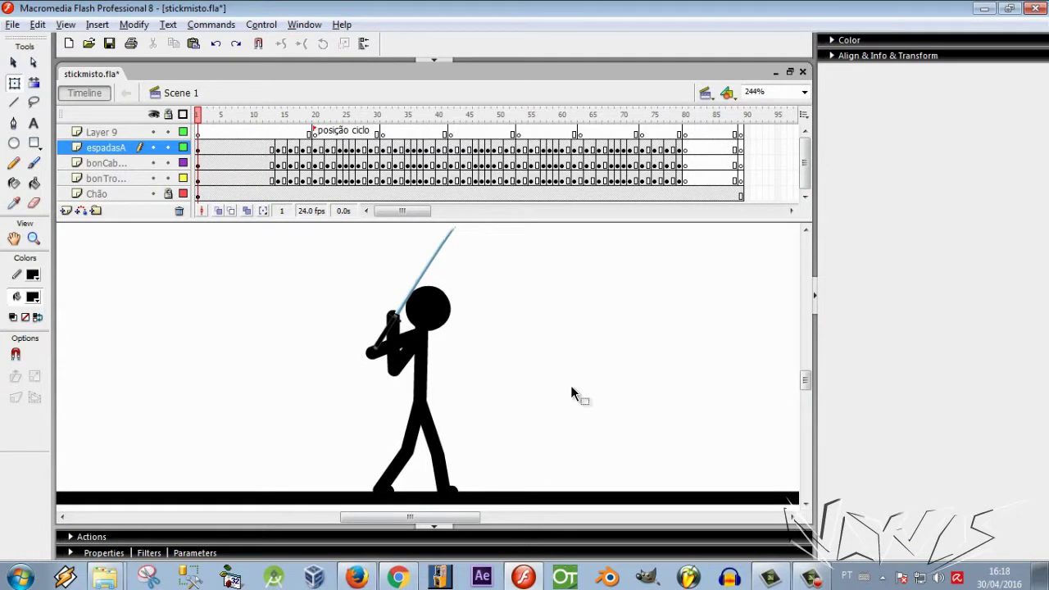
Step: Play the animation from frame 1 to check the held pose and the transition into the cycle, returning to frame 14
key("Return")
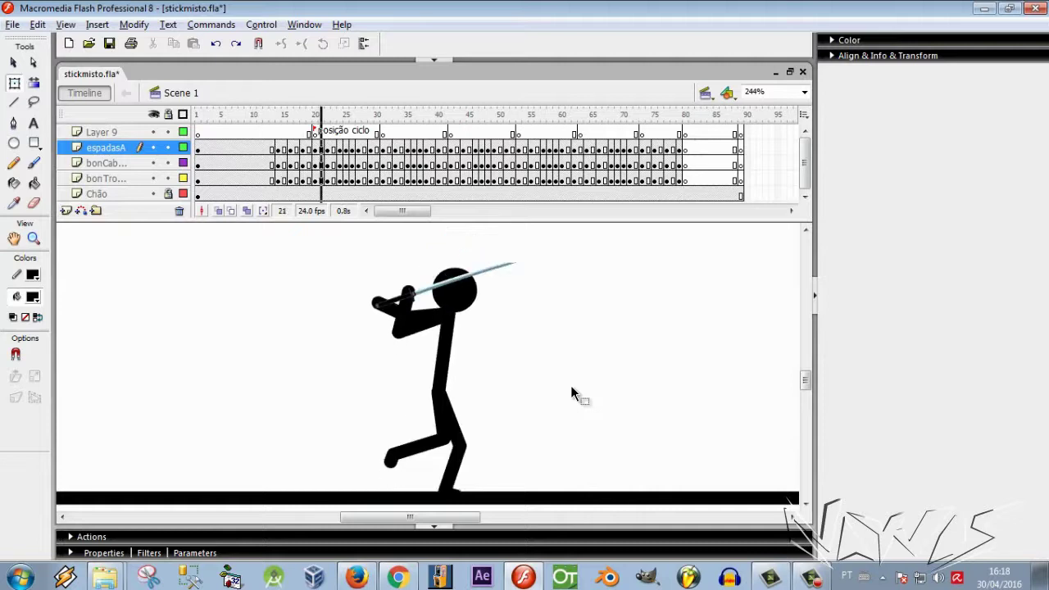
key("Return")
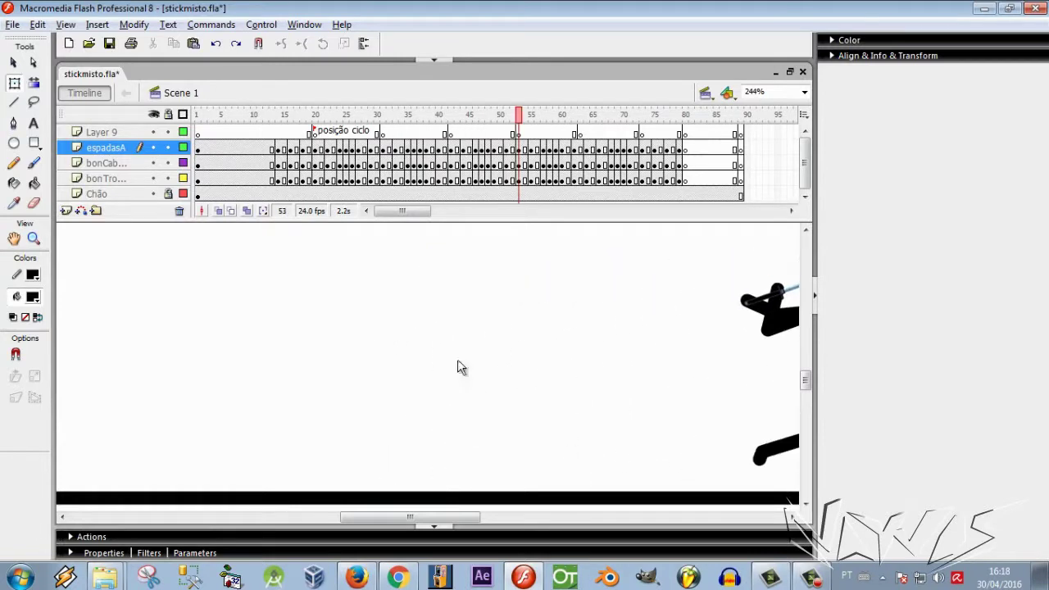
left_click(278, 133)
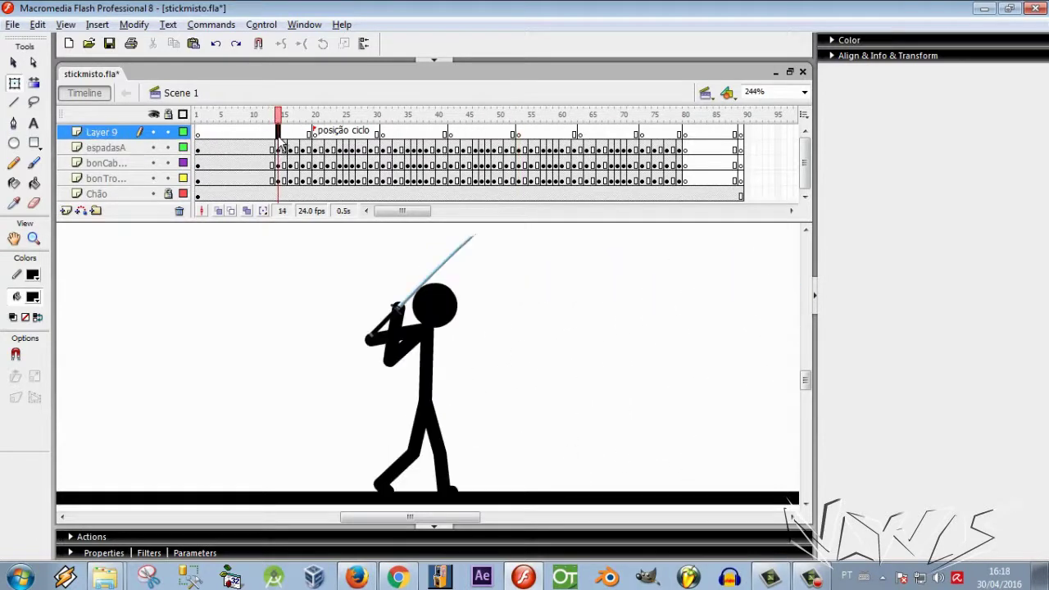
Step: Label frame 1 of Layer 9 "posição parado"
left_click(197, 133)
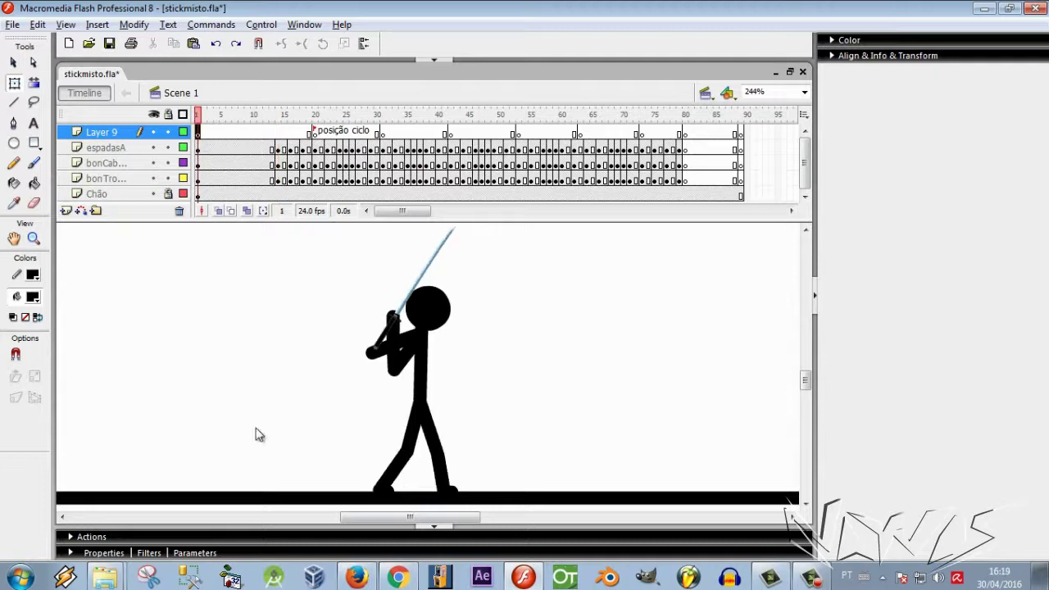
left_click(115, 555)
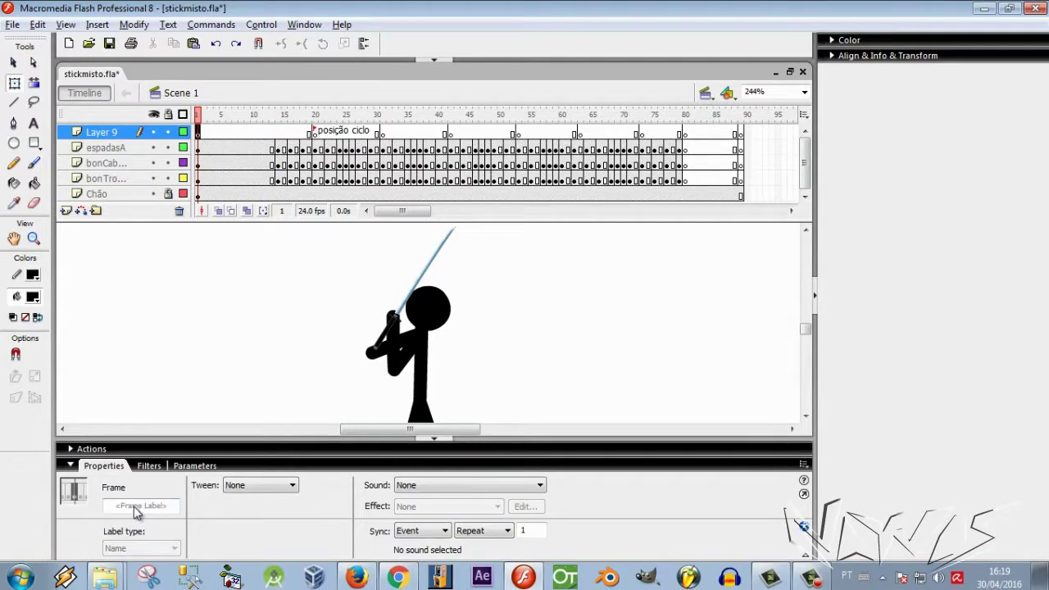
type("poi")
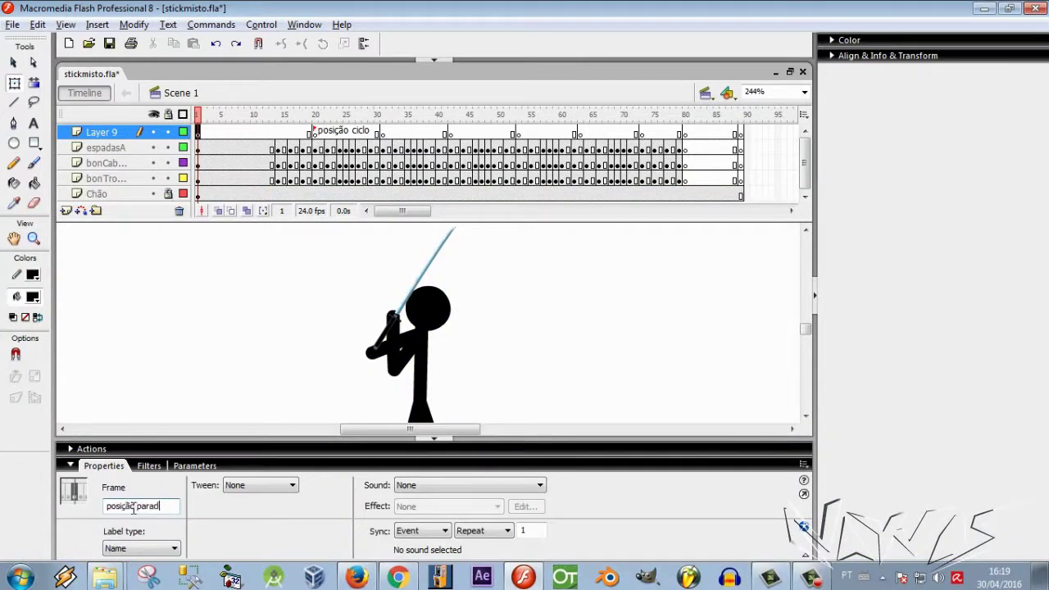
left_click(249, 266)
Step: Add a keyframe at frame 14 of Layer 9 and label it "transição"
left_click(277, 131)
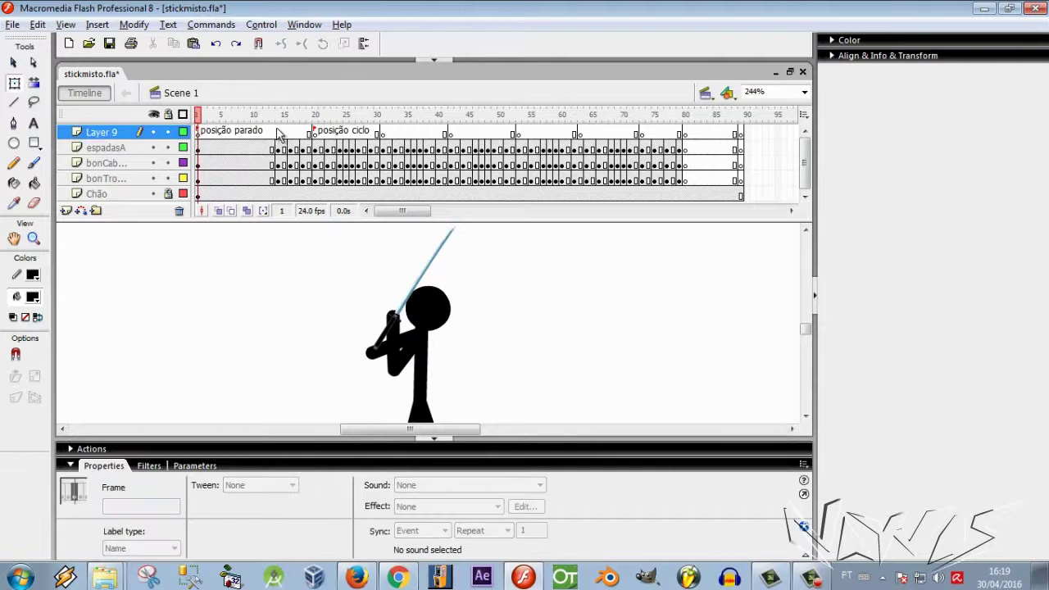
key("F6")
type("tr")
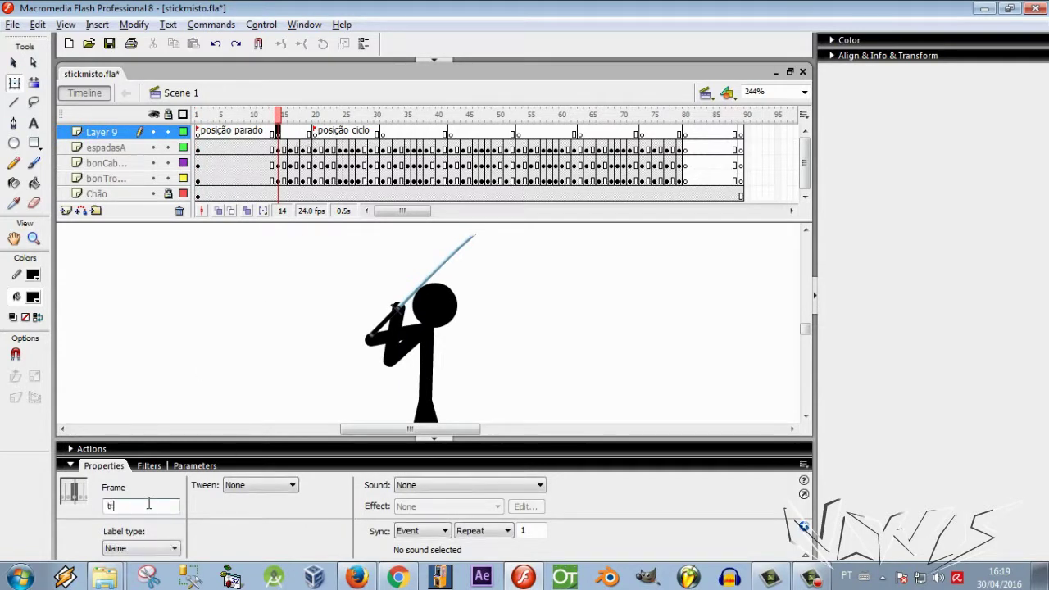
type("ansição")
key("Return")
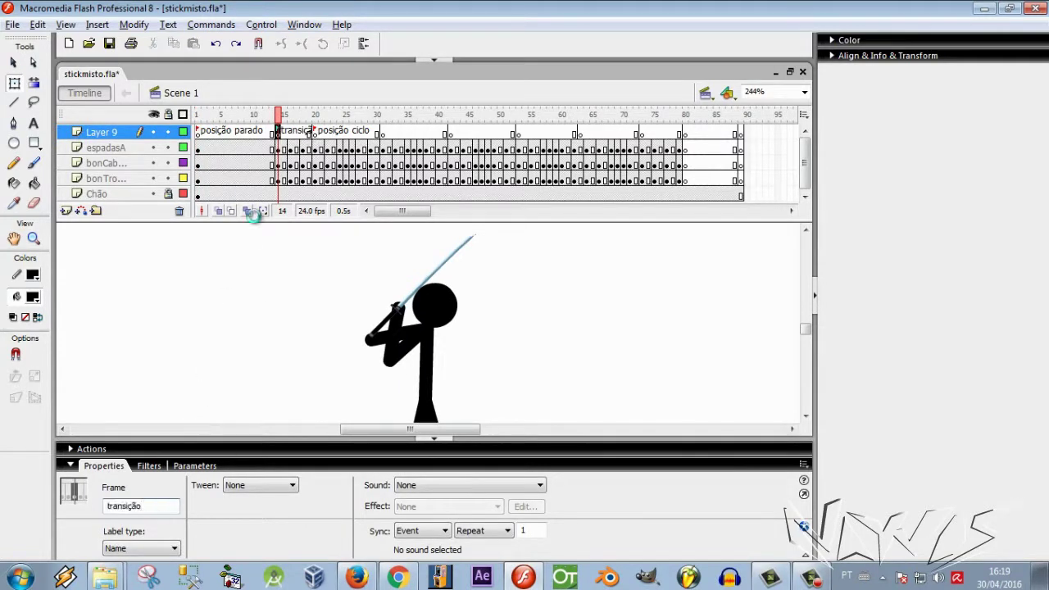
Step: Scrub through the labelled animation, test the movie in the player, and close the preview
left_click_drag(256, 114, 537, 139)
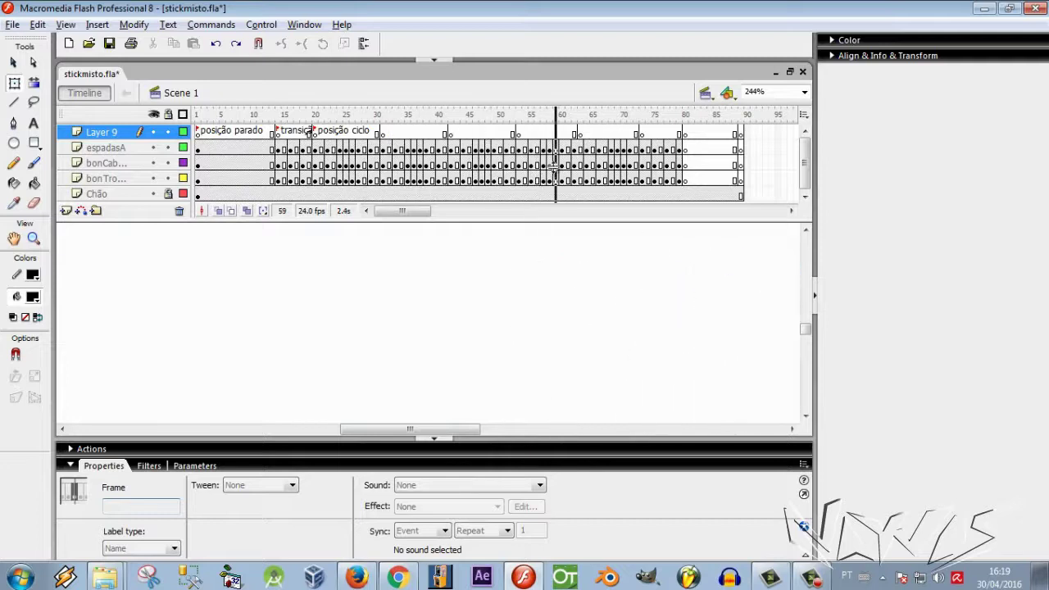
left_click(468, 347)
key("ctrl+Return")
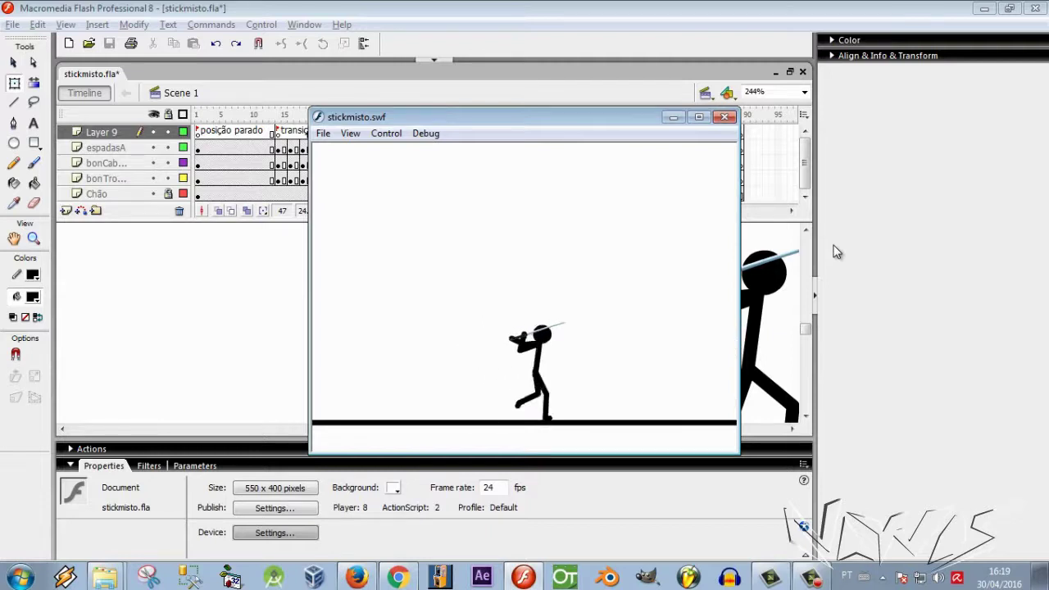
left_click(723, 117)
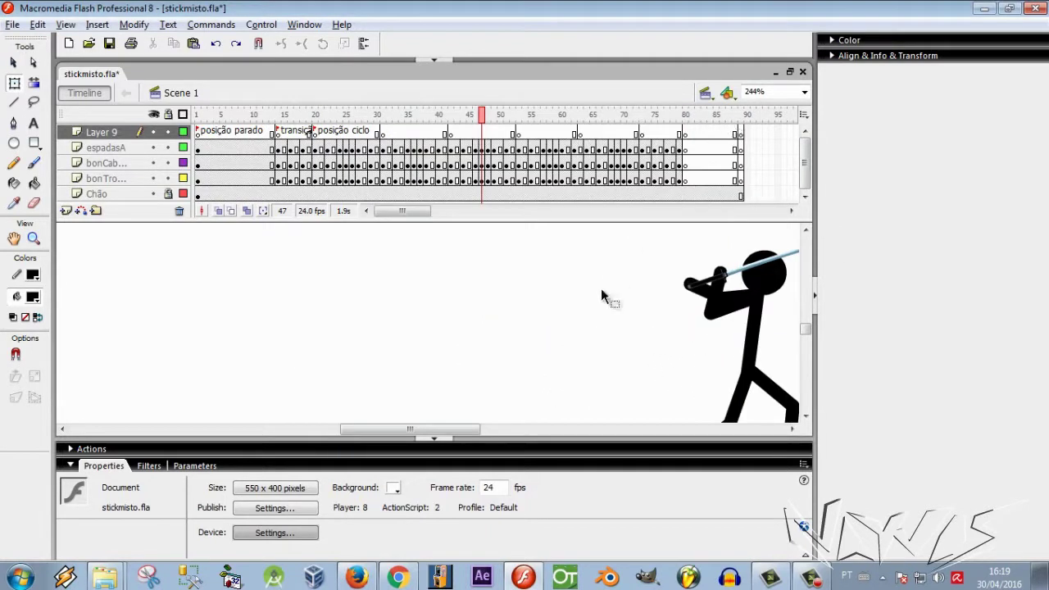
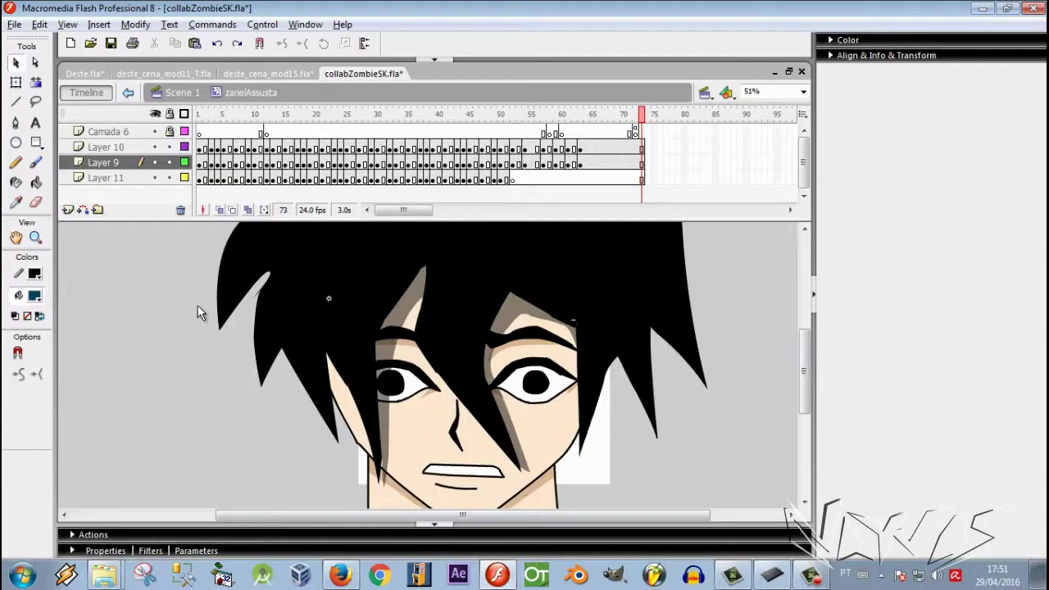
Step: Play the zarielAssusta animation in collabZombieSK.fla from frame 39 to the end
left_click(198, 115)
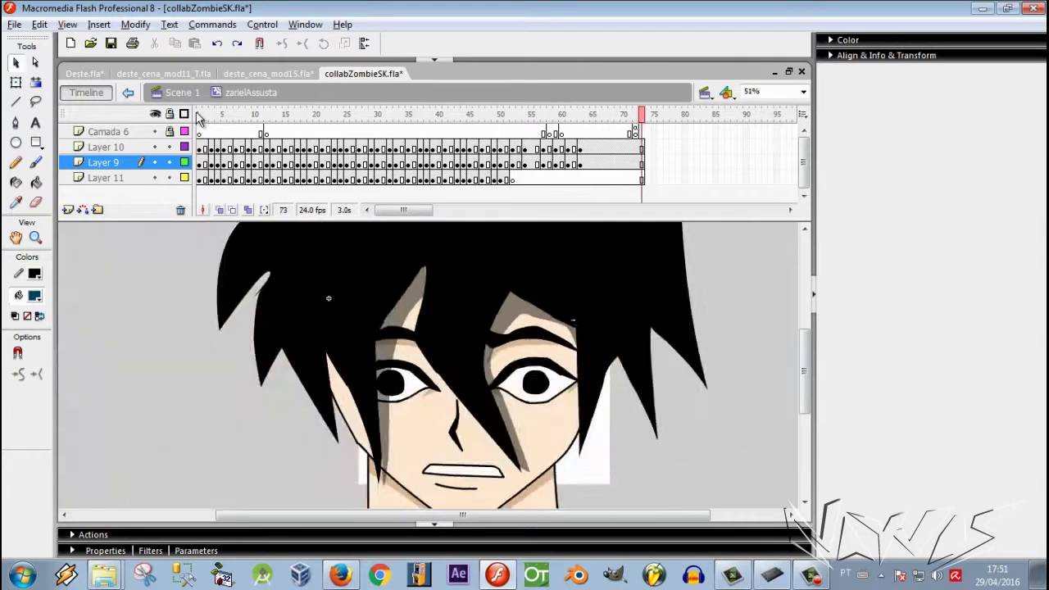
left_click(434, 115)
key("Return")
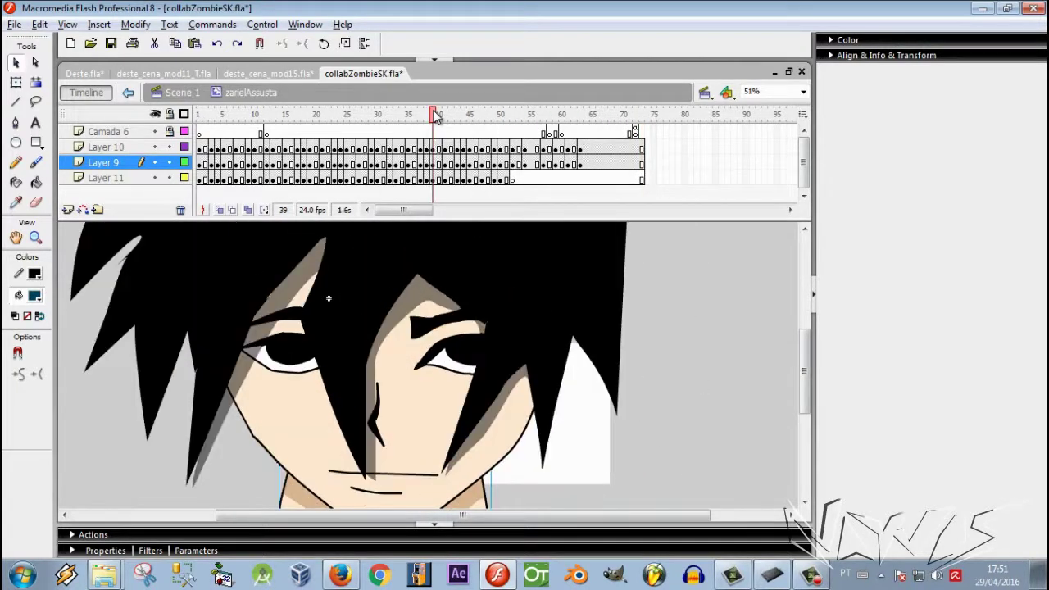
left_click(434, 115)
key("Return")
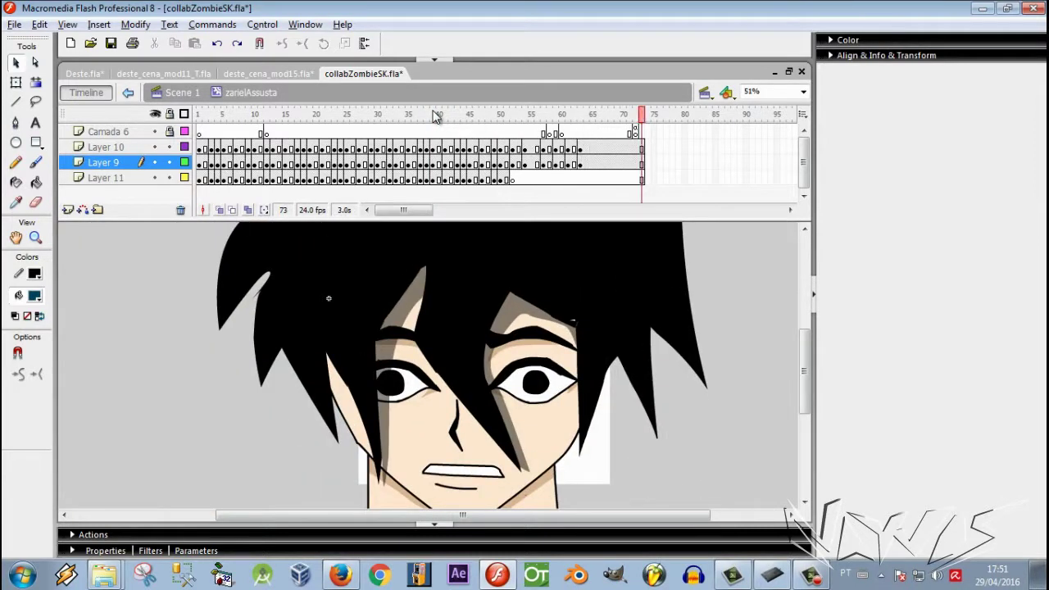
Step: Examine the zarielAssusta head turn and eye opening frame by frame, advancing to frame 65
left_click_drag(449, 116, 492, 116)
key("period")
key("period")
key("period")
key("period")
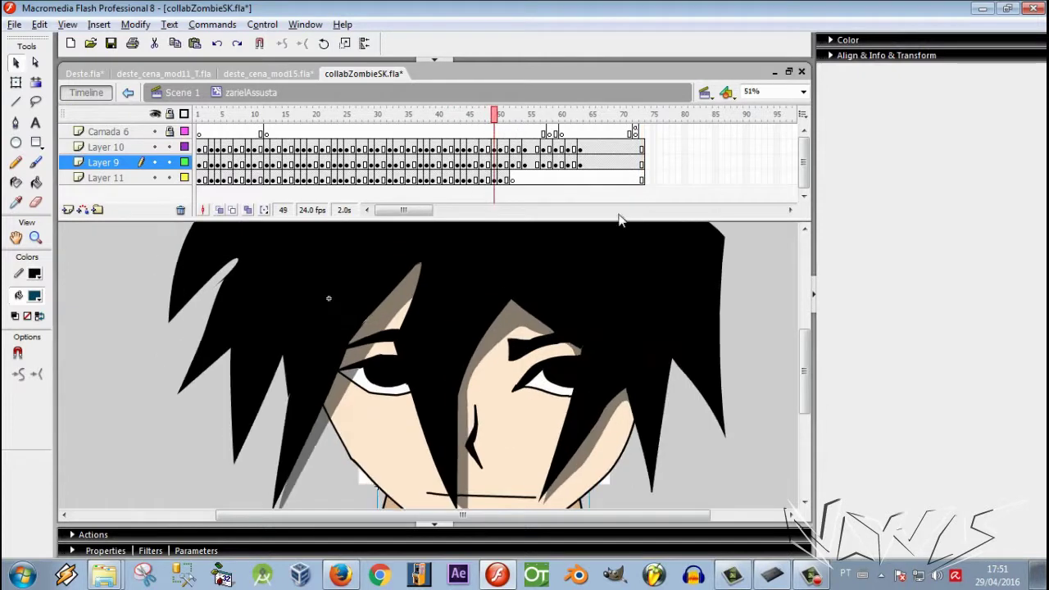
key("period")
key("period")
key("period")
key("period")
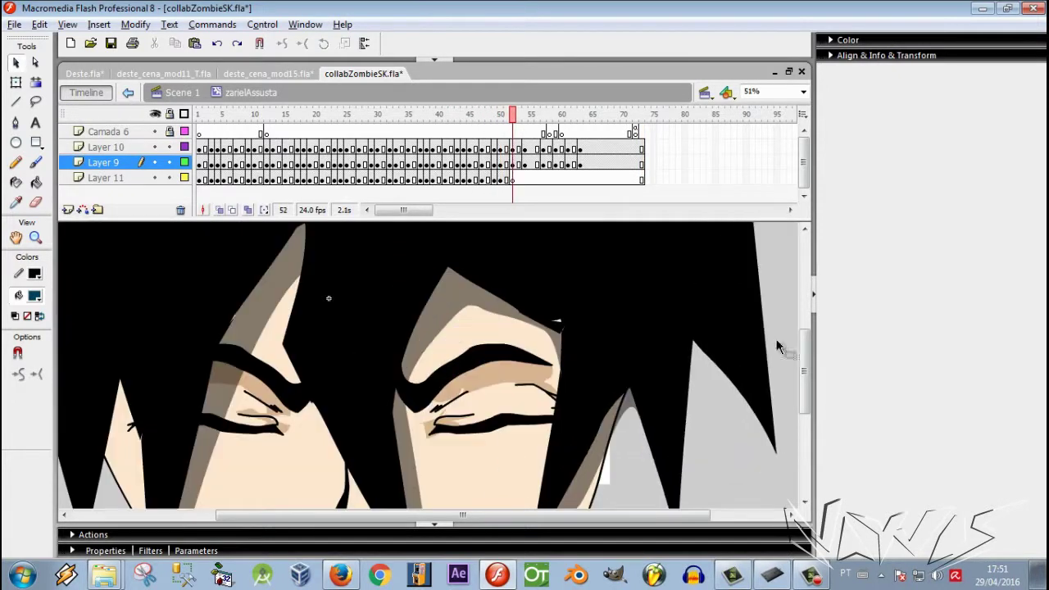
key("period")
key("period")
key("period")
key("period")
key("period")
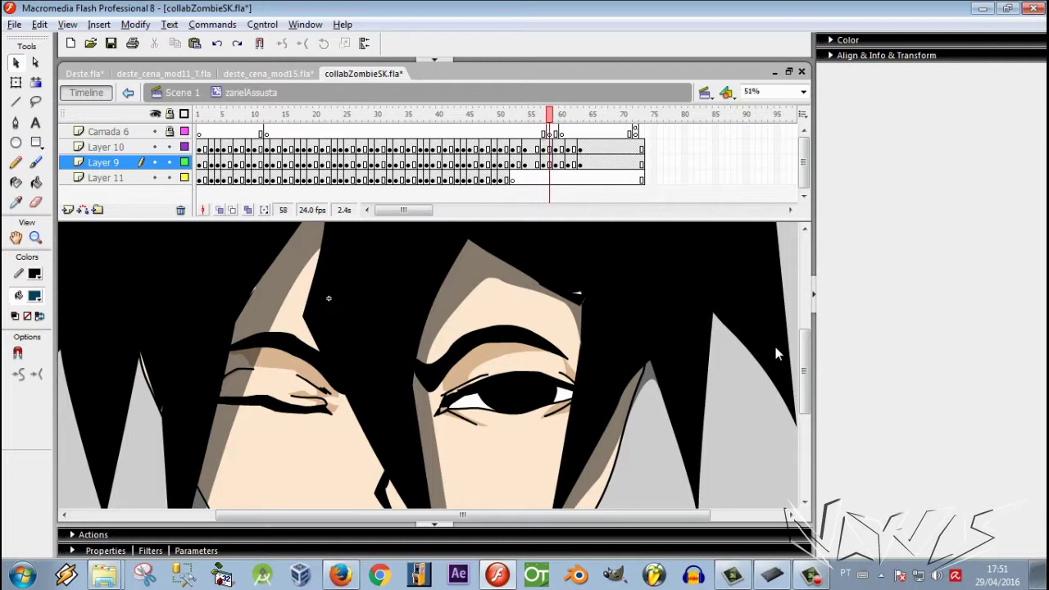
key("period")
key("period")
key("period")
key("period")
key("period")
key("period")
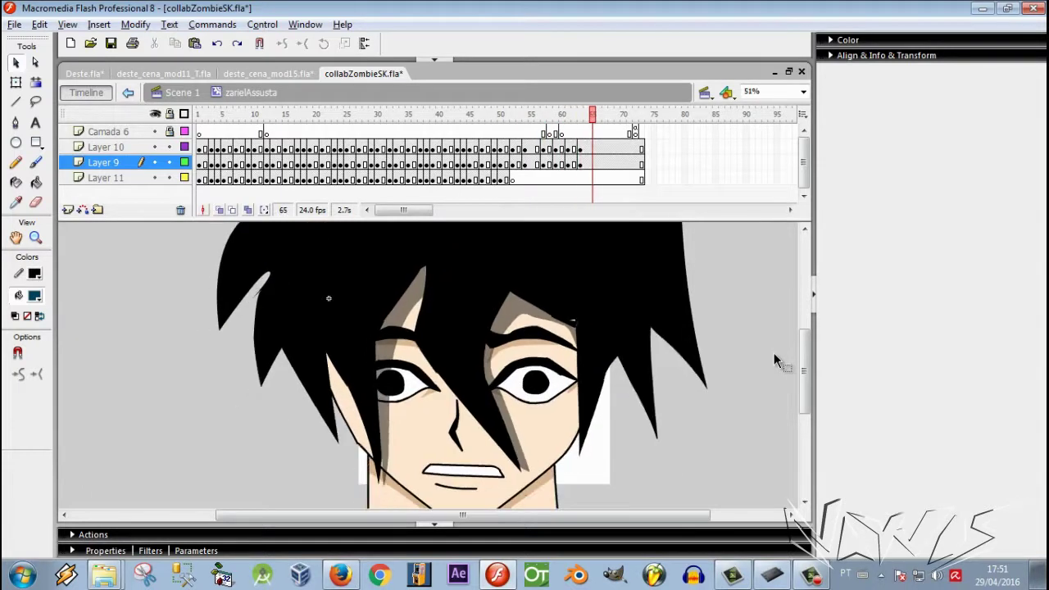
Step: Go back frame by frame through the eye opening and head turn to frame 51
key("comma")
key("comma")
key("comma")
key("comma")
key("comma")
key("comma")
key("comma")
key("comma")
key("comma")
key("comma")
key("comma")
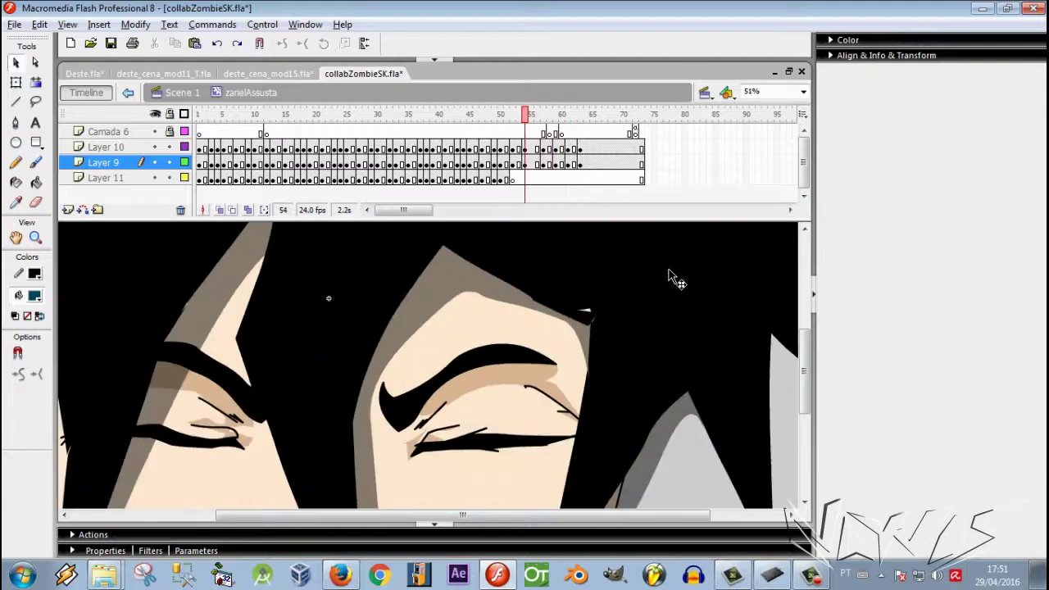
key("comma")
key("comma")
key("comma")
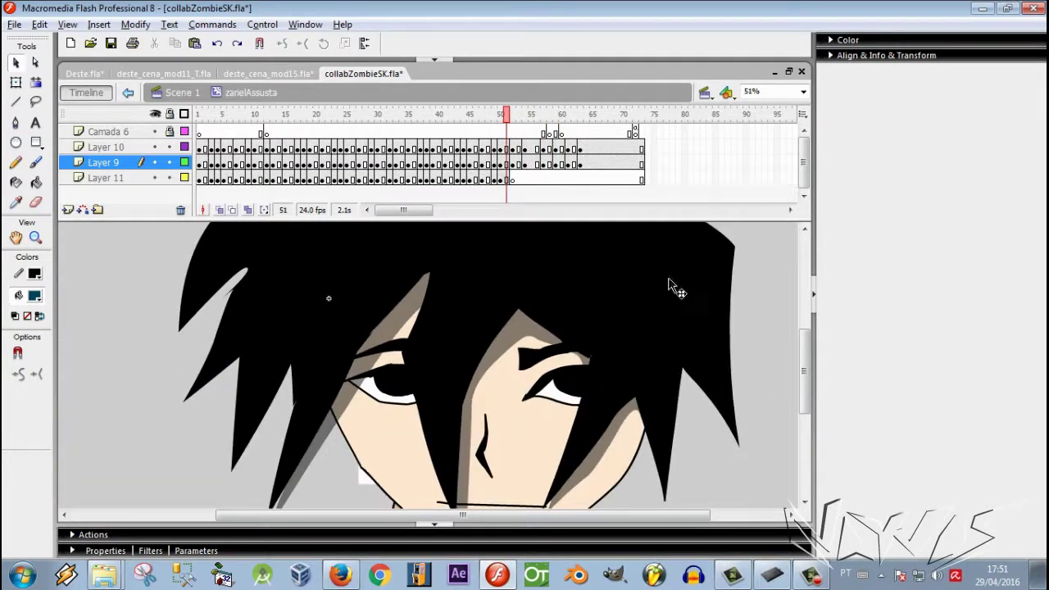
Step: Review the frames from the closed eyes to the frightened face again, then replay the animation from an earlier frame
key("period")
key("period")
key("period")
key("period")
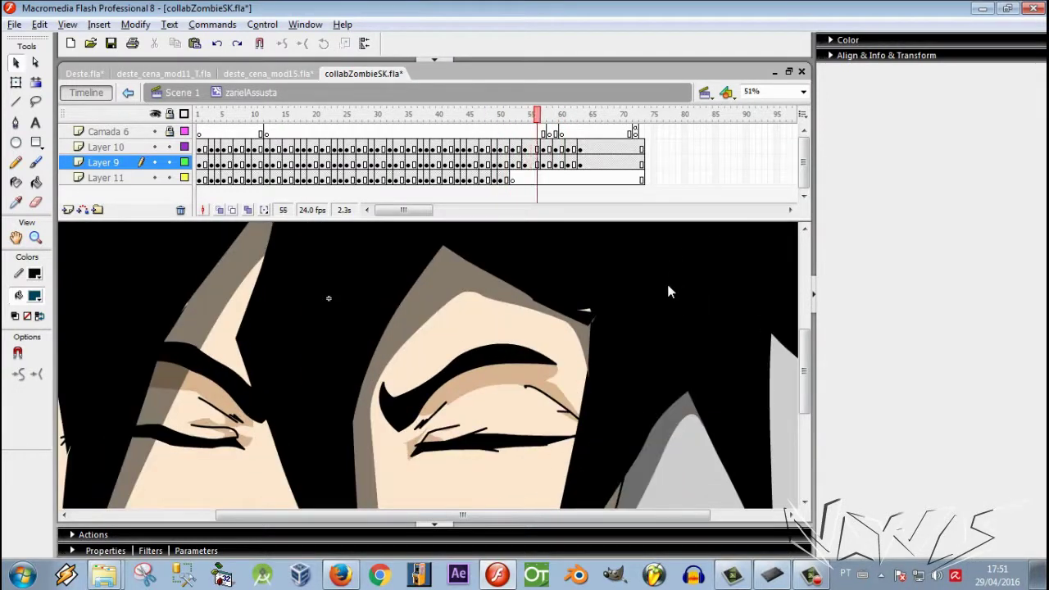
key("period")
key("period")
key("period")
key("period")
key("period")
key("period")
key("period")
key("period")
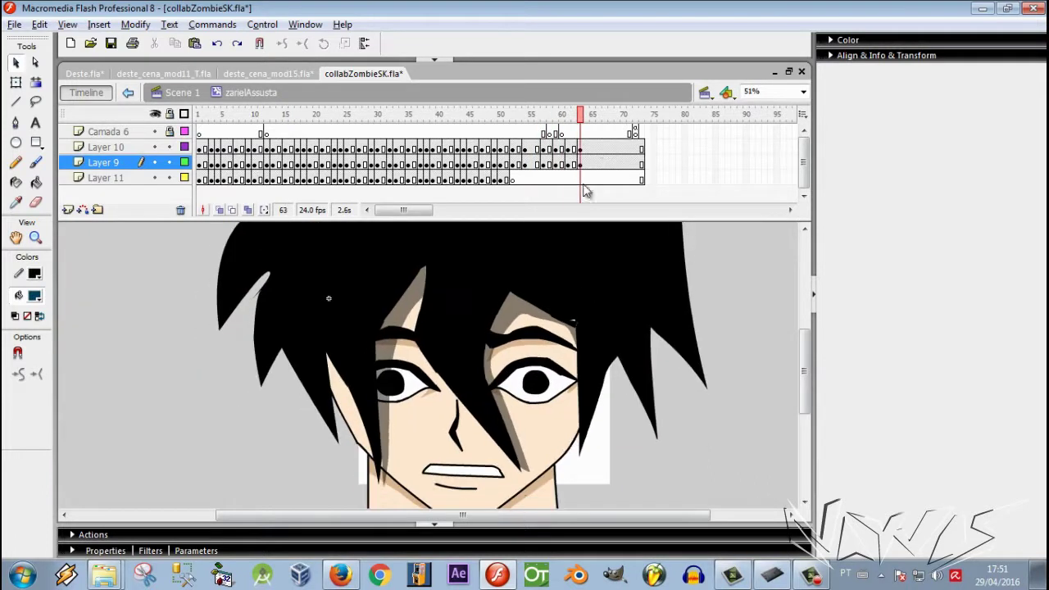
mouse_move(585, 120)
left_mouse_down()
mouse_move(373, 114)
mouse_move(396, 114)
left_mouse_up()
key("Return")
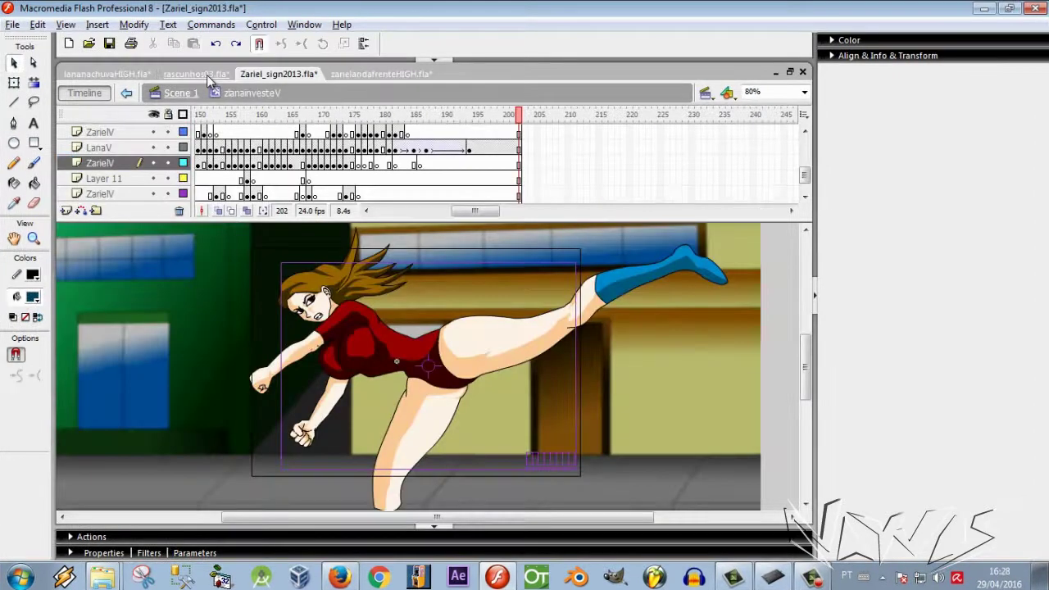
Step: Switch to rascunhos03.fla and examine the opening punch by advancing frame by frame from frame 2
left_click(194, 74)
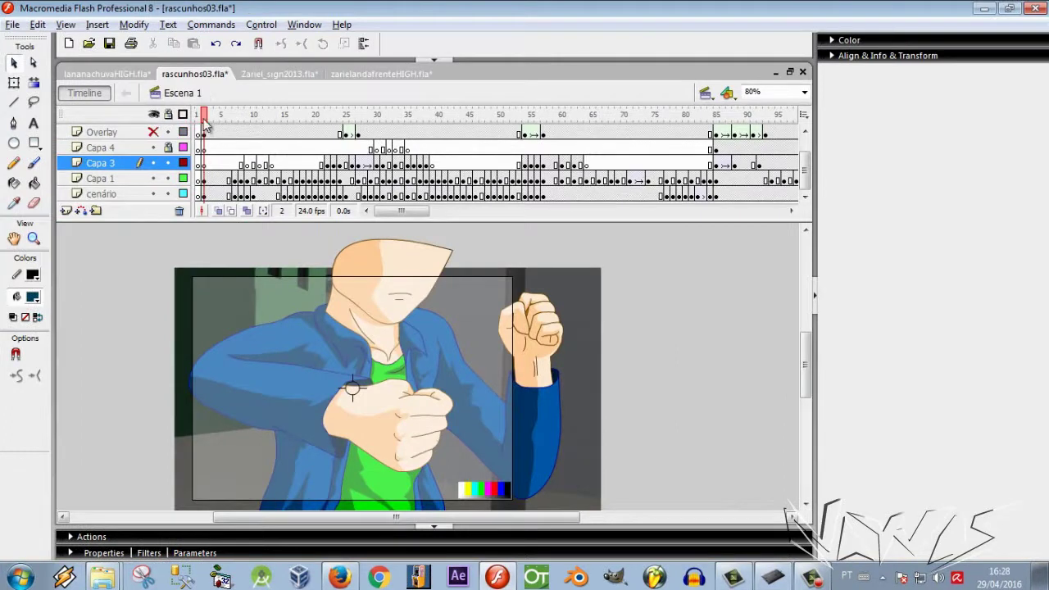
key("period")
key("period")
key("period")
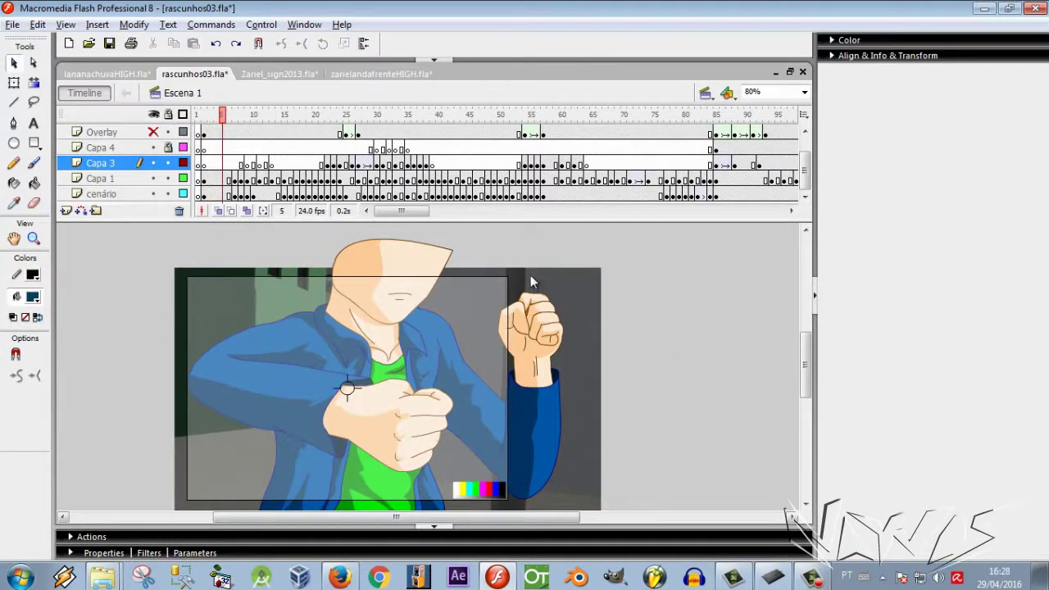
key("period")
key("period")
key("period")
key("period")
key("period")
key("period")
key("period")
key("period")
key("period")
key("period")
key("period")
key("period")
key("period")
key("period")
key("period")
Step: Go back and forth through the punch frames of the man in the blue jacket, ending on frame 7
key("comma")
key("comma")
key("comma")
key("comma")
key("comma")
key("comma")
key("comma")
key("comma")
key("comma")
key("comma")
key("comma")
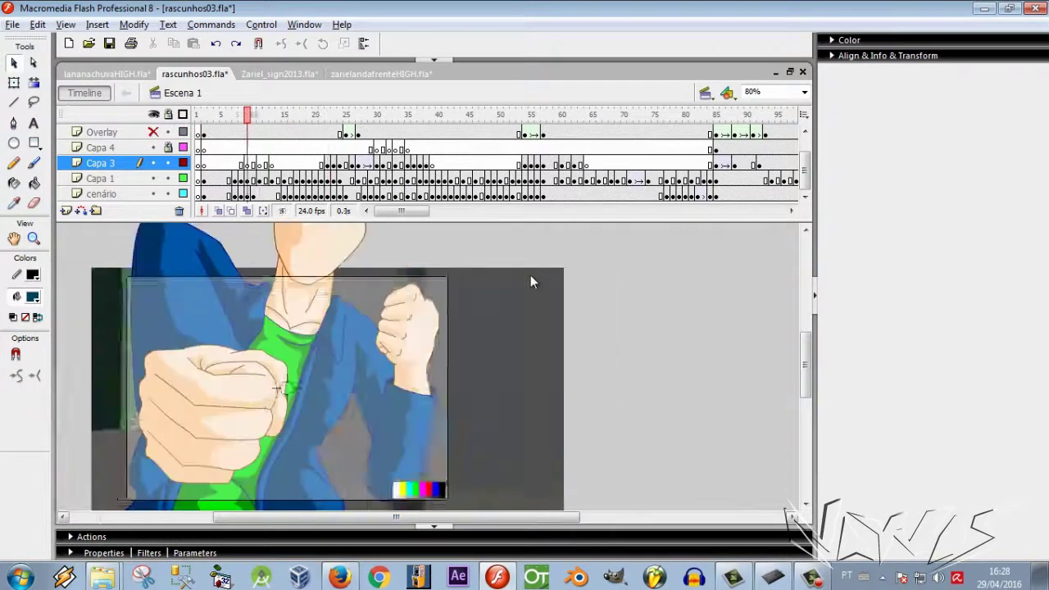
key("period")
key("period")
key("period")
key("period")
key("period")
key("period")
key("period")
key("comma")
key("comma")
key("comma")
key("comma")
key("comma")
key("comma")
key("comma")
key("comma")
key("comma")
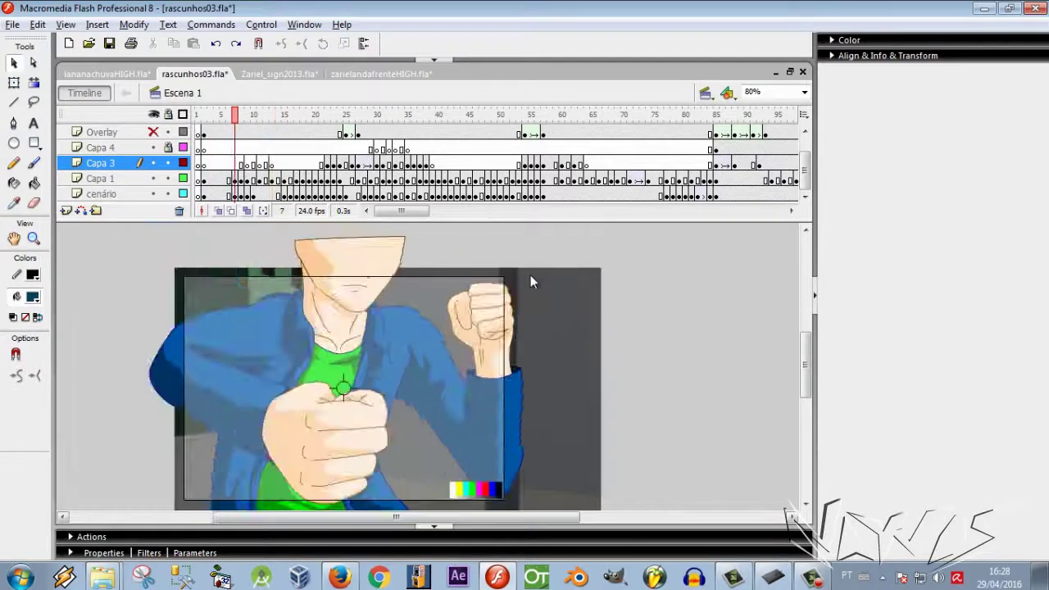
Step: Examine the punch frame by frame up to the blurred fist close-up at frame 19
key("period")
key("period")
key("period")
key("period")
key("period")
key("period")
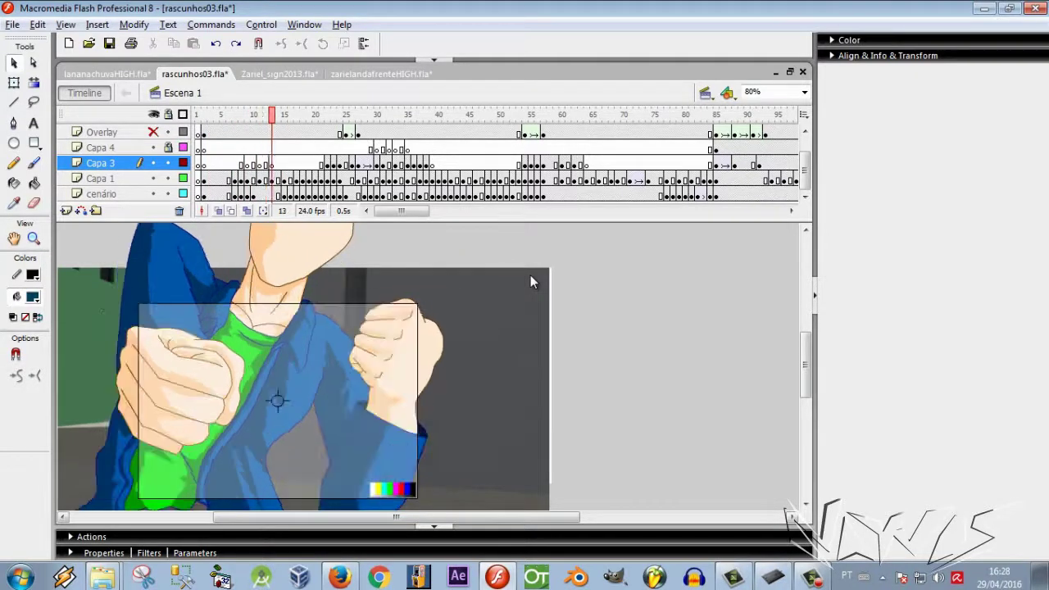
key("period")
key("period")
key("period")
key("period")
key("period")
key("period")
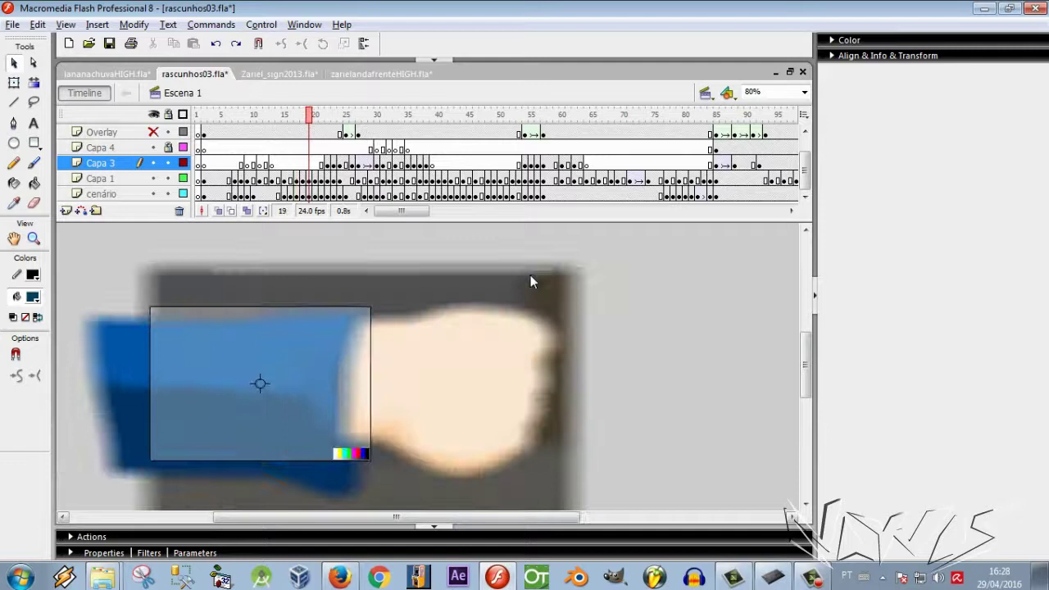
Step: Go back frame by frame from the fist close-up to the punch wind-up at frame 6
key("comma")
key("comma")
key("comma")
key("comma")
key("comma")
key("comma")
key("comma")
key("comma")
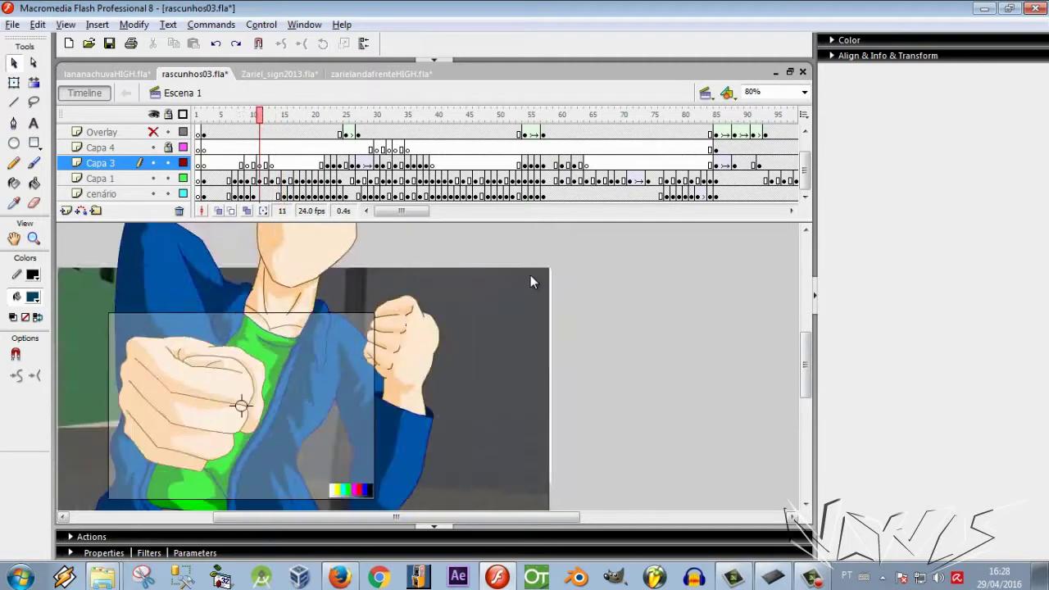
key("comma")
key("comma")
key("comma")
key("comma")
key("comma")
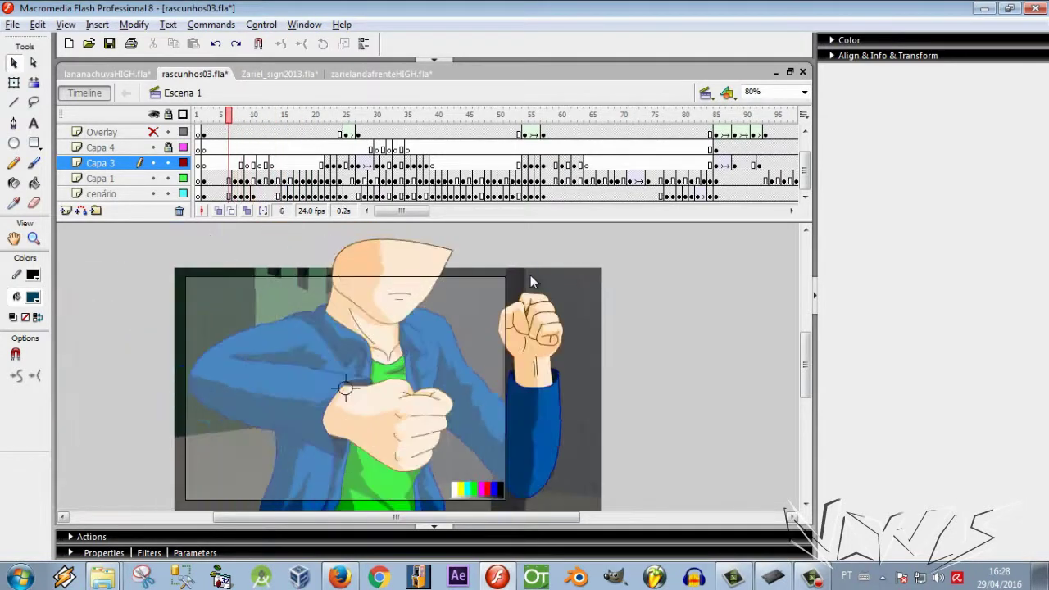
Step: Review the punch again frame by frame, advancing from the wind-up to the dark-haired woman at frame 20
key("period")
key("period")
key("period")
key("period")
key("period")
key("period")
key("period")
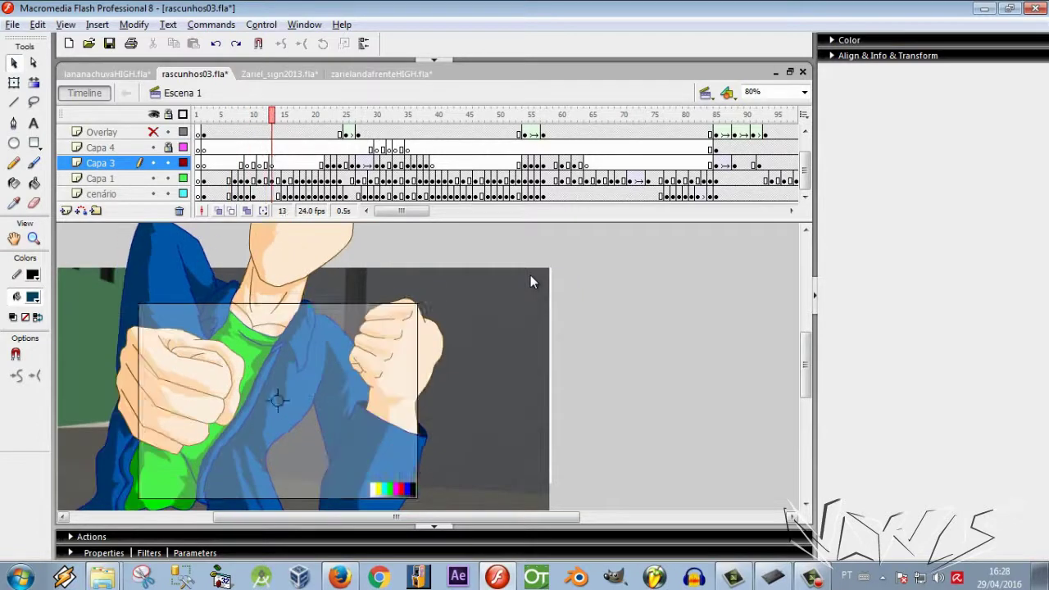
key("period")
key("period")
key("period")
key("period")
key("period")
key("period")
key("period")
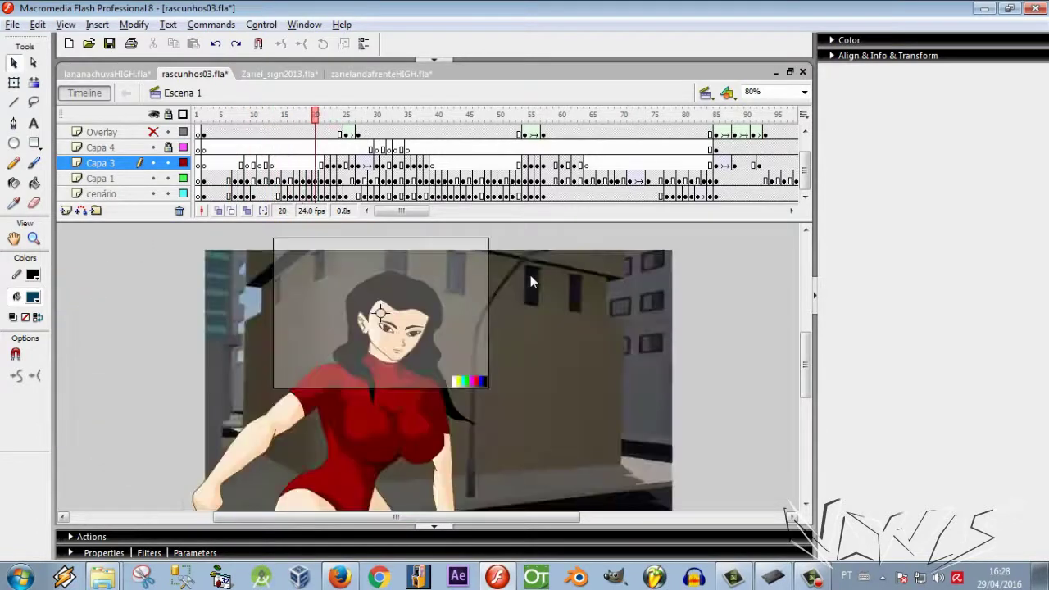
Step: Compare the blurred frames of the woman deflecting the punch back and forth, ending on frame 25
key("period")
key("period")
key("period")
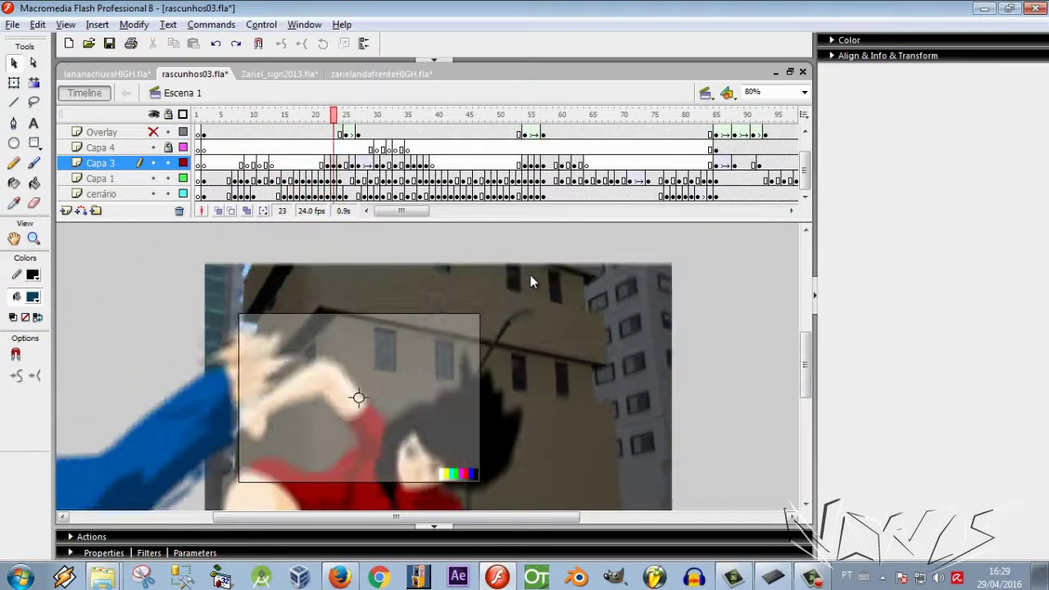
key("comma")
key("comma")
key("period")
key("period")
key("period")
key("comma")
key("comma")
key("period")
key("period")
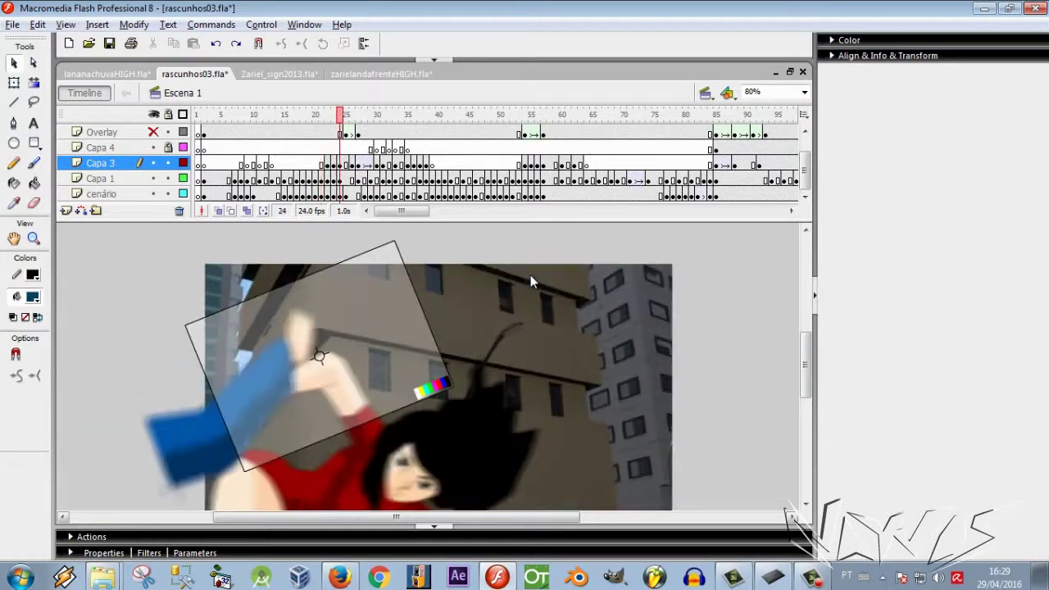
key("comma")
key("period")
key("period")
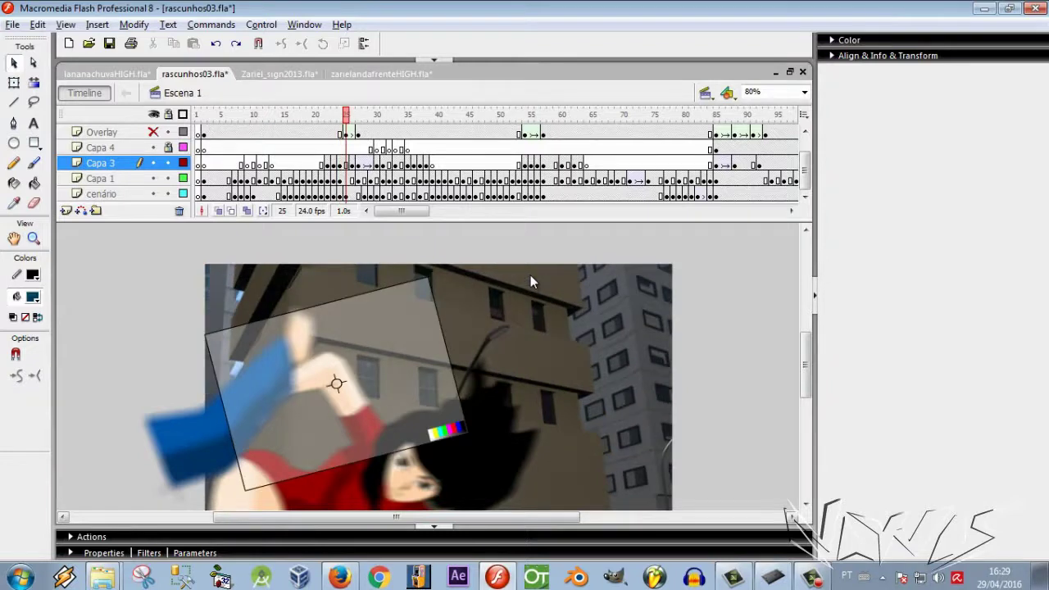
Step: Examine the end of the deflection and the start of the woman's kick frame by frame up to frame 39
key("period")
key("period")
key("period")
key("period")
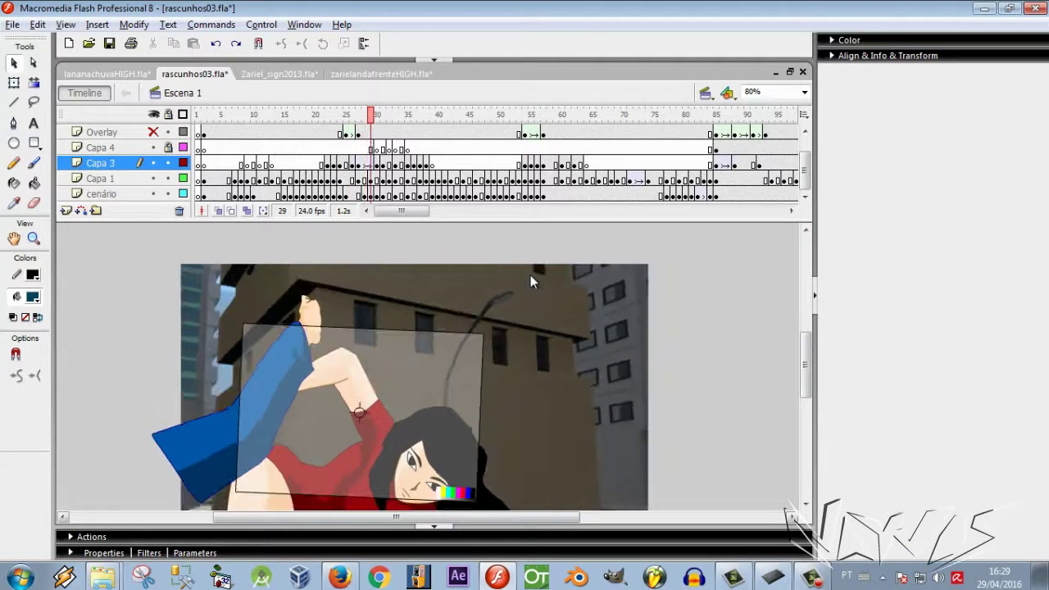
key("period")
key("period")
key("period")
key("period")
key("period")
key("period")
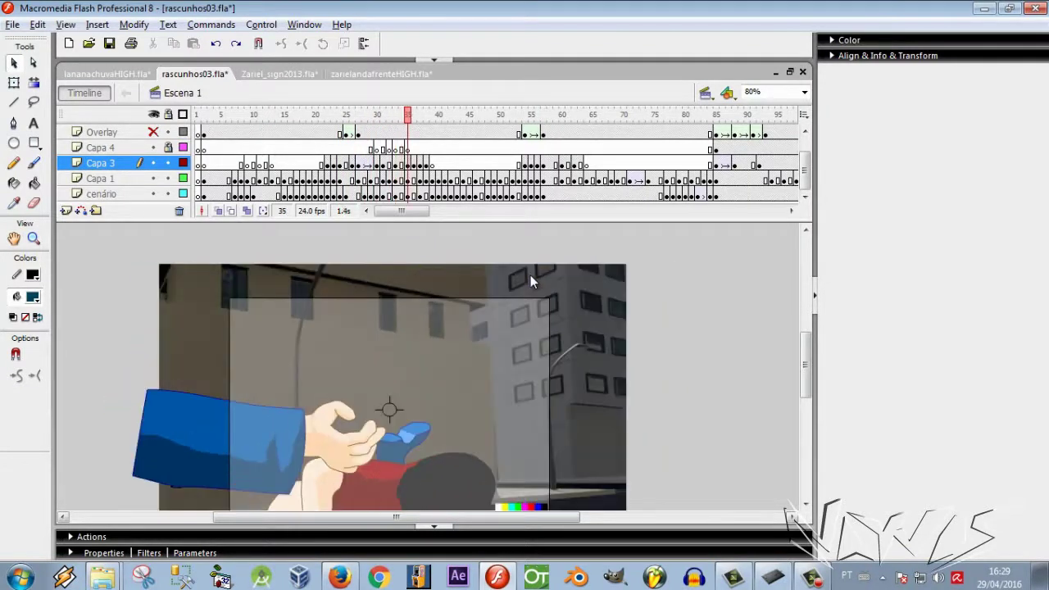
key("period")
key("period")
key("period")
key("period")
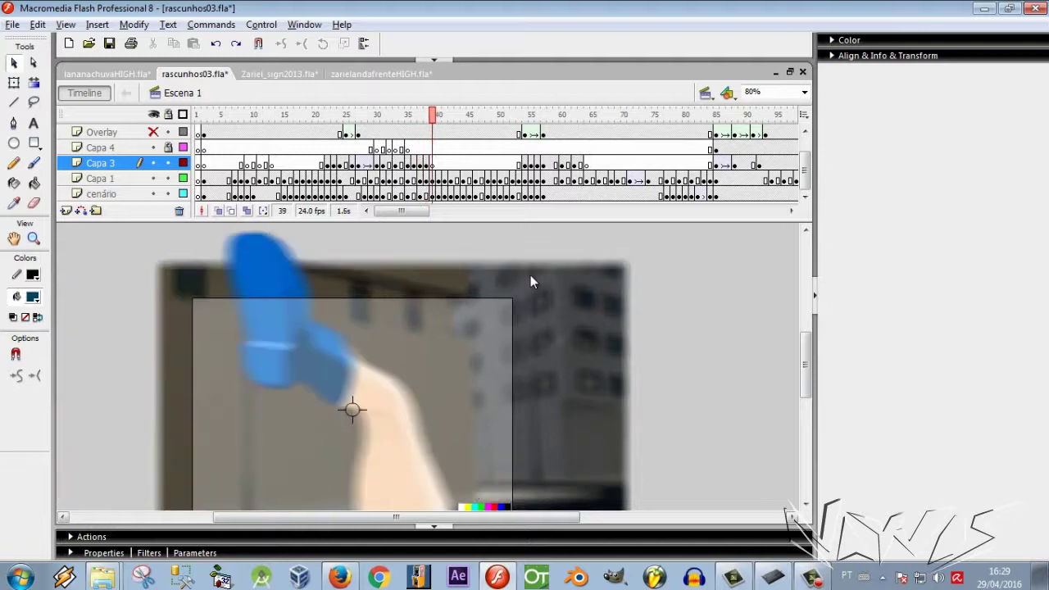
Step: Examine the woman's kick and turn frame by frame from frame 40 to frame 50
key("period")
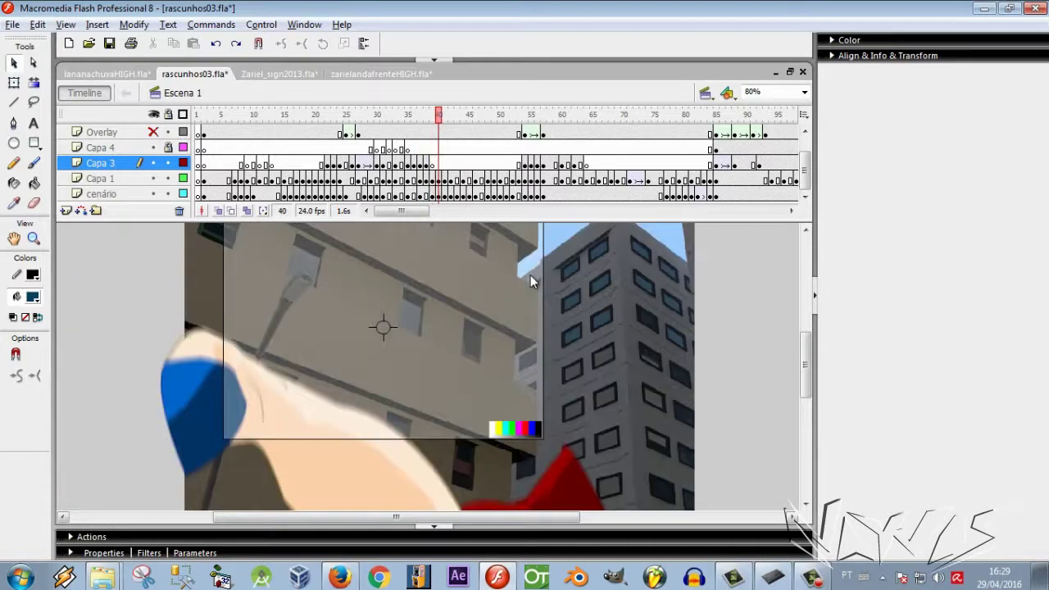
key("period")
key("period")
key("period")
key("period")
key("period")
key("period")
key("period")
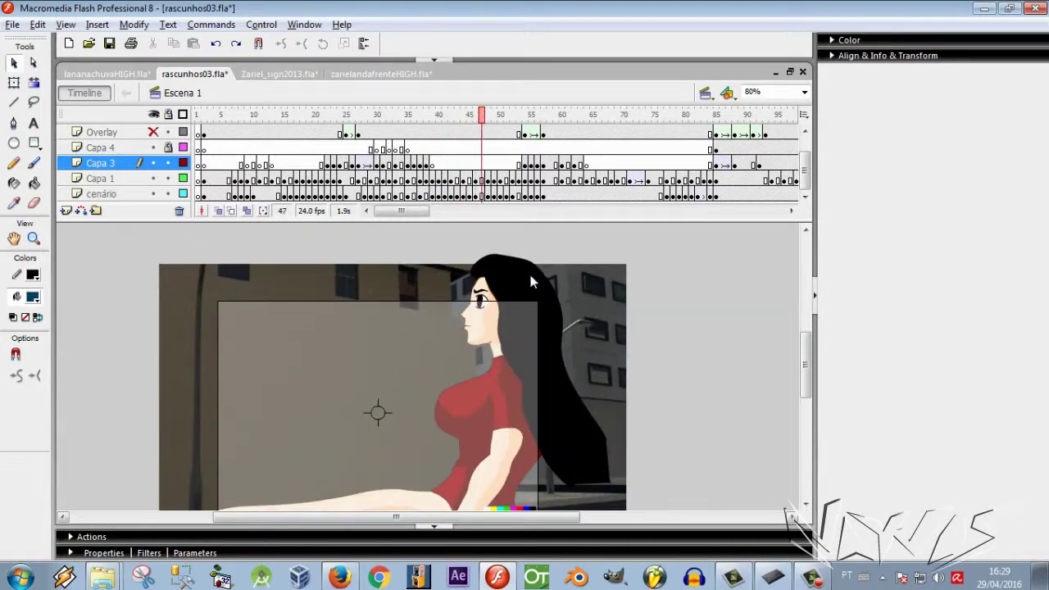
key("period")
key("period")
key("period")
key("period")
key("period")
key("period")
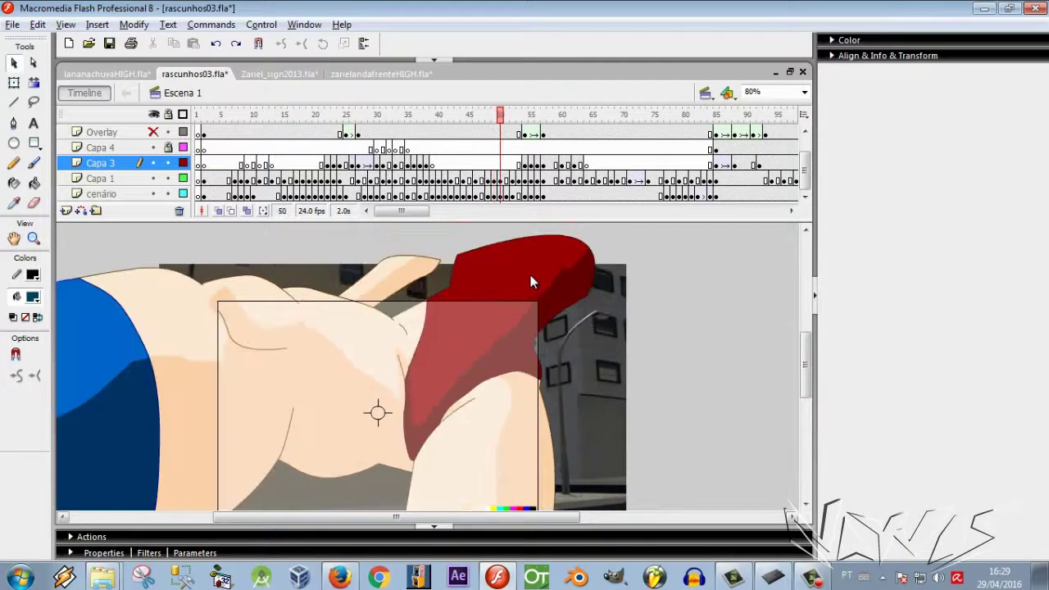
Step: Step through the frames of the man blocking the kick, advancing to frame 60
key("period")
key("period")
key("period")
key("period")
key("period")
key("period")
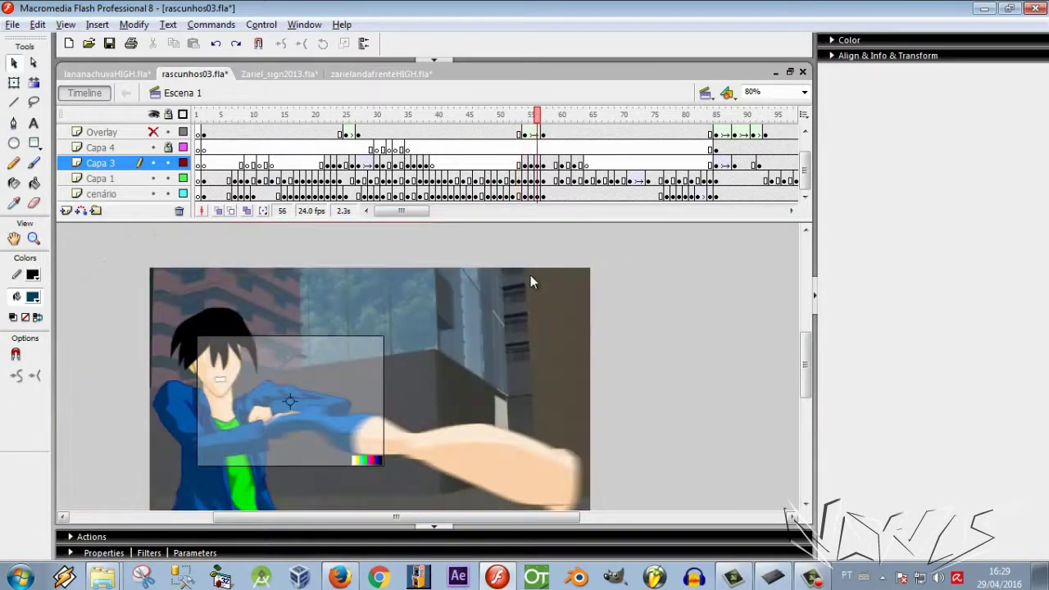
key("period")
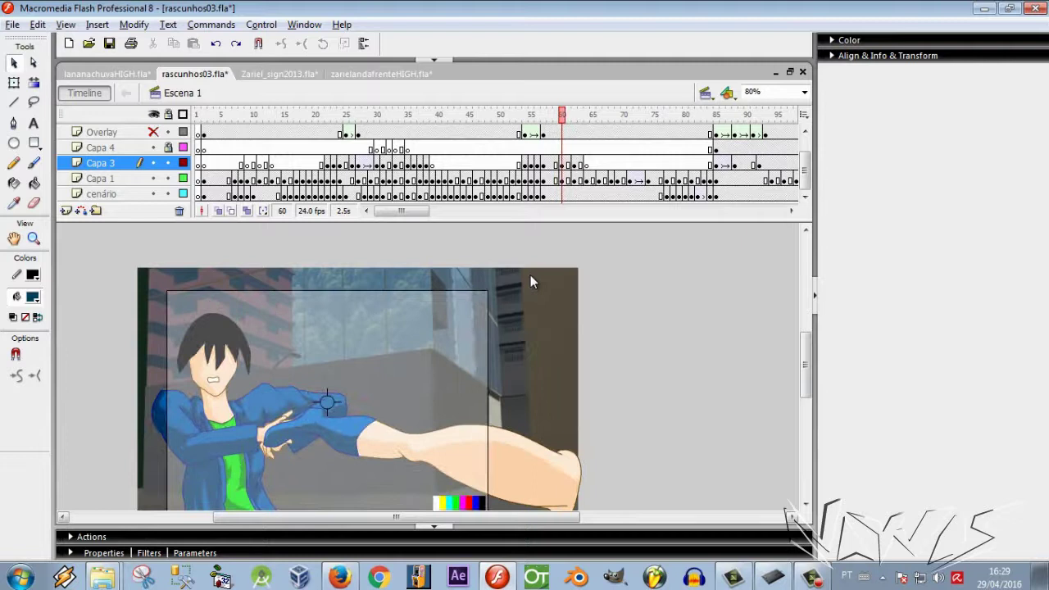
Step: Test the rascunhos03 movie to watch the whole fight, and close the preview
key("ctrl+Return")
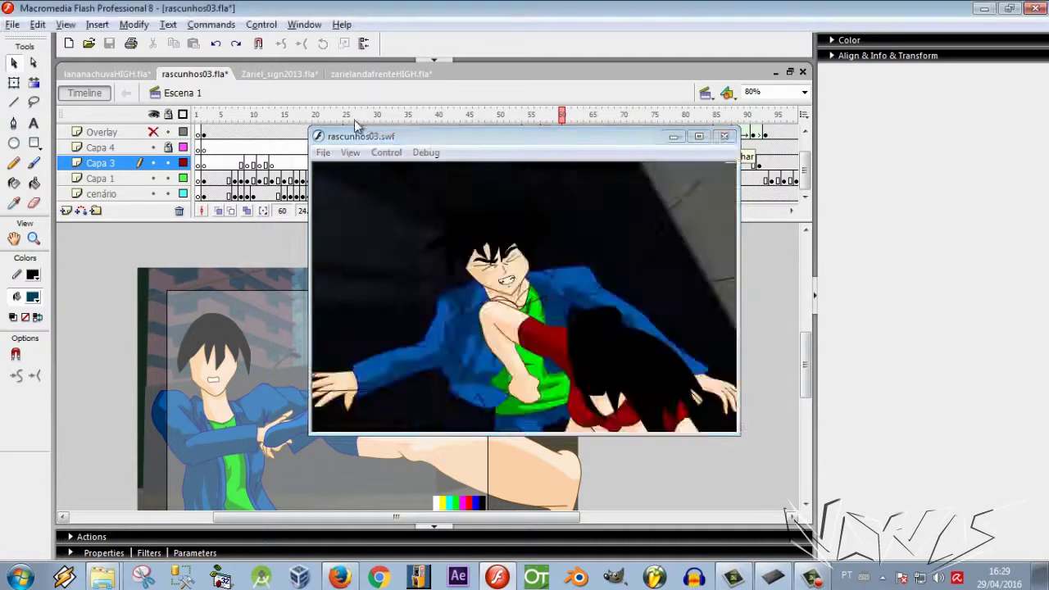
left_click(725, 136)
Step: Play the fight on the timeline from about frame 5, and return the playhead to frame 3
left_click(219, 115)
mouse_move(219, 115)
left_mouse_down()
mouse_move(256, 122)
mouse_move(224, 131)
left_mouse_up()
key("Return")
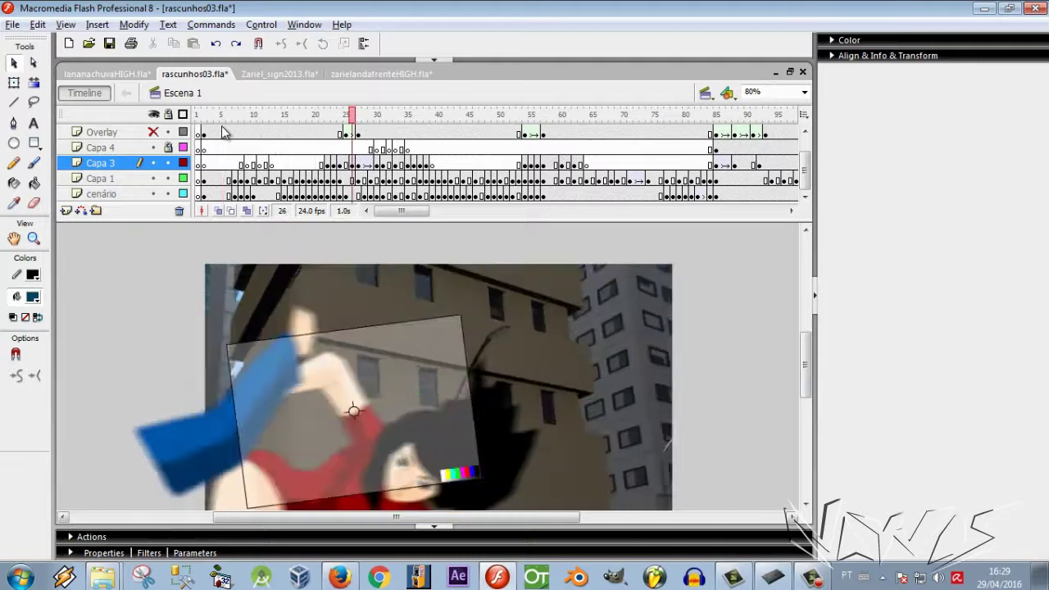
left_click_drag(342, 122, 155, 171)
left_click_drag(206, 121, 212, 115)
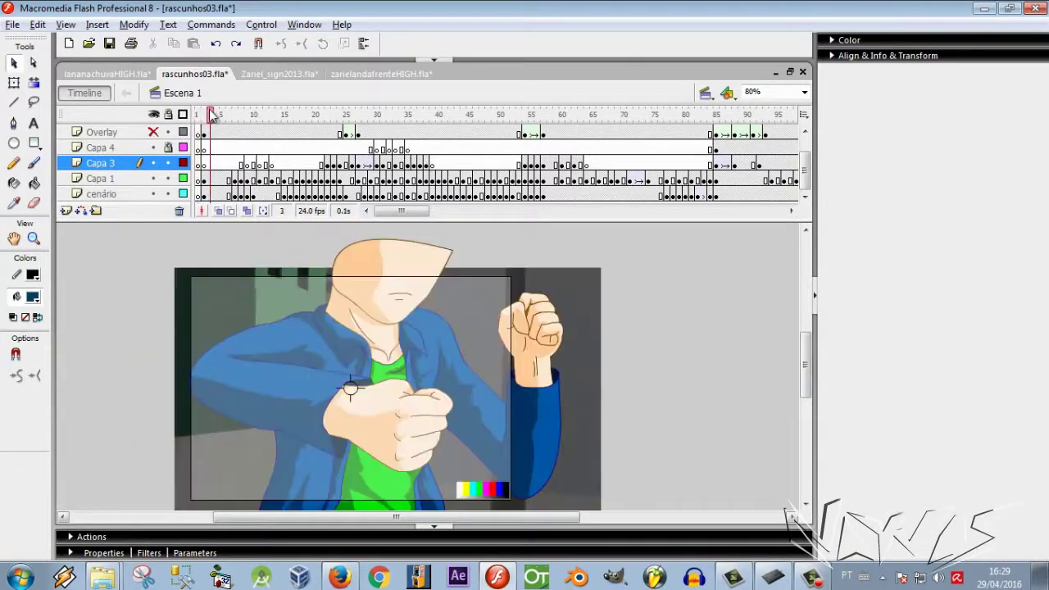
Step: Look over lananachuvaHIGH.fla and Zariel_sign2013.fla, and switch to zarielandafrenteHIGH.fla
left_click(120, 71)
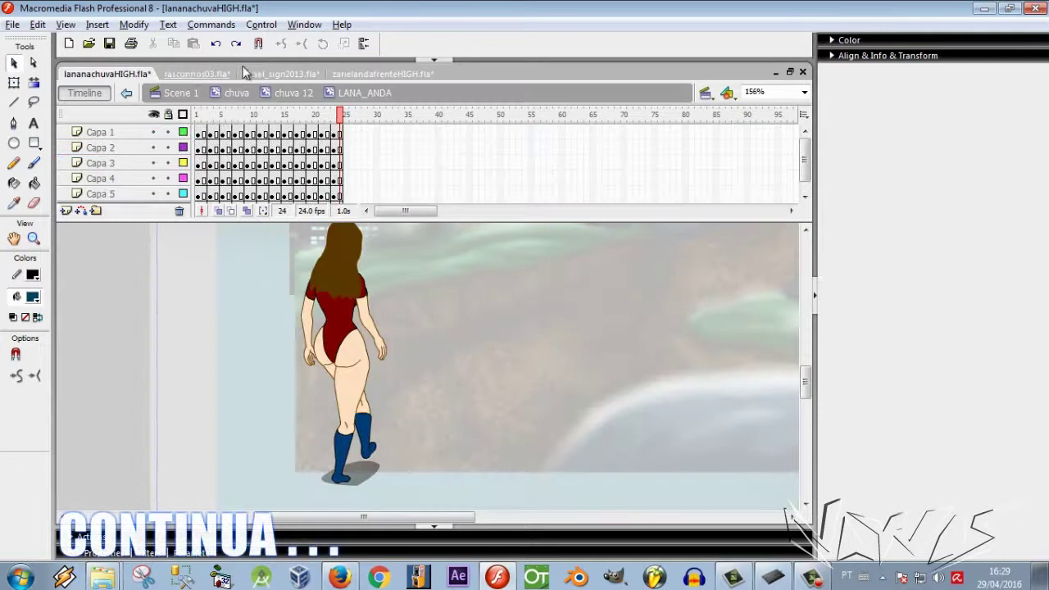
left_click(281, 73)
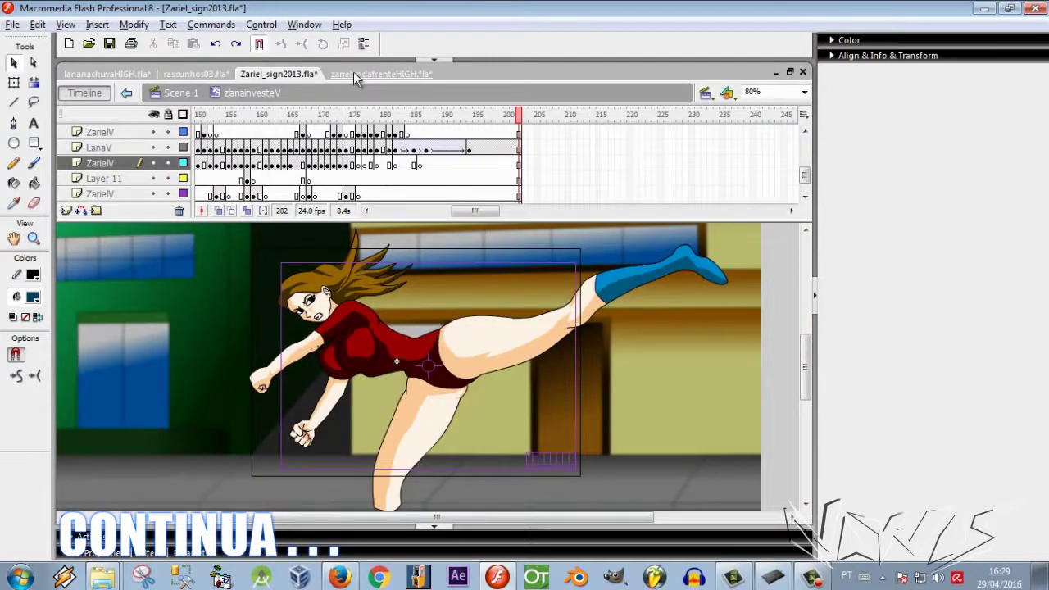
left_click(383, 75)
Step: Fit the cenário scene in view and go to frame 7 to inspect the distant walking figure
left_click(611, 332)
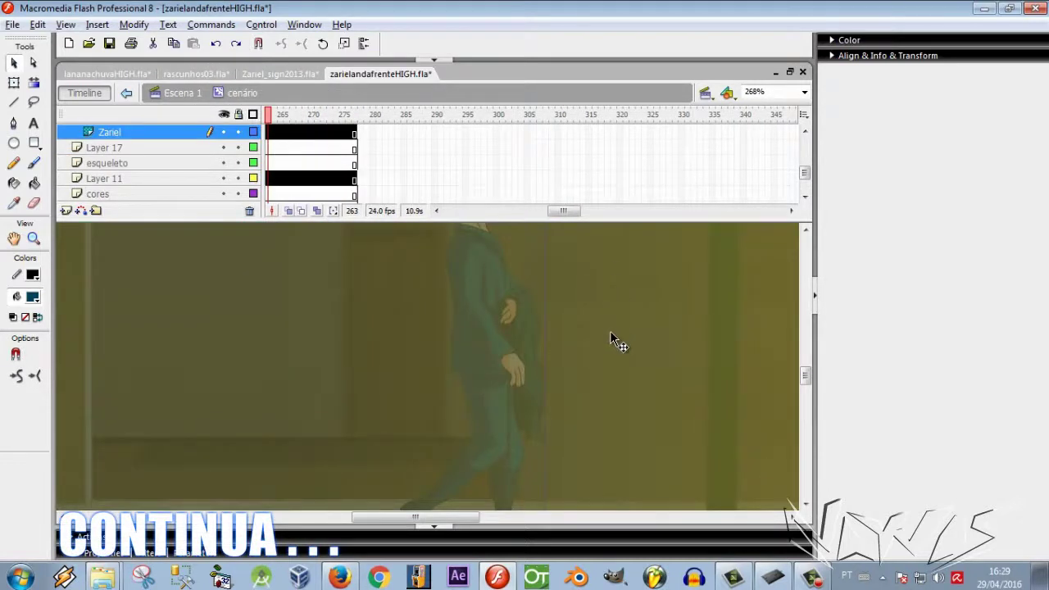
key("ctrl+2")
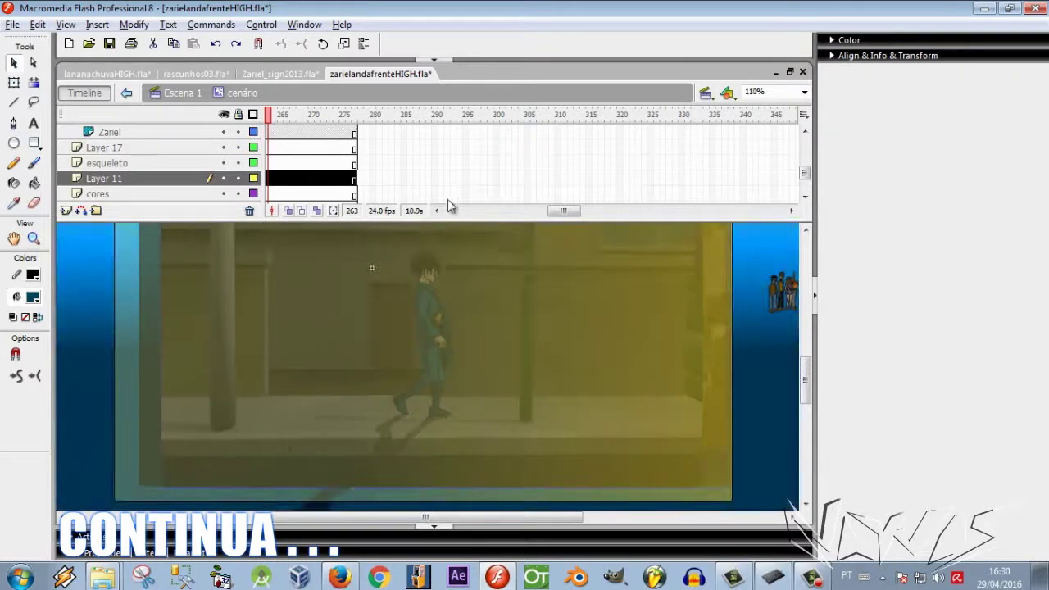
left_click_drag(567, 213, 462, 213)
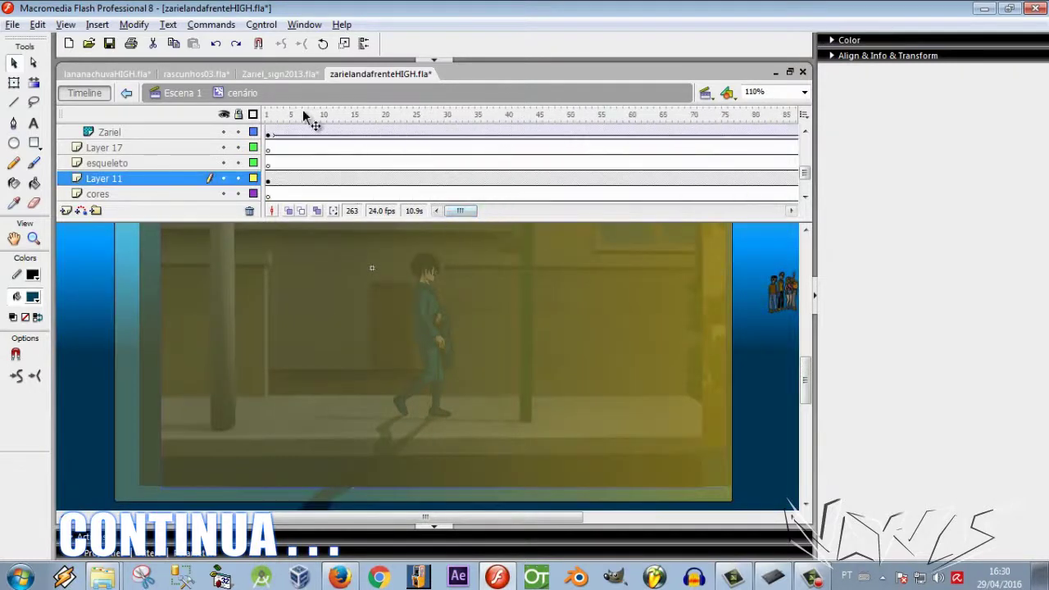
left_click(304, 114)
left_click(181, 277)
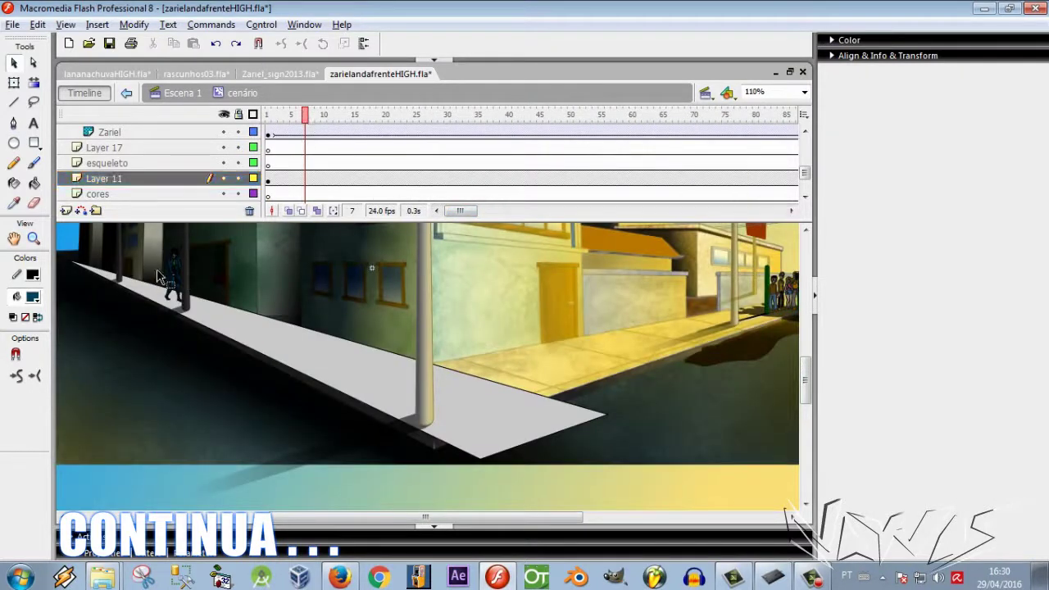